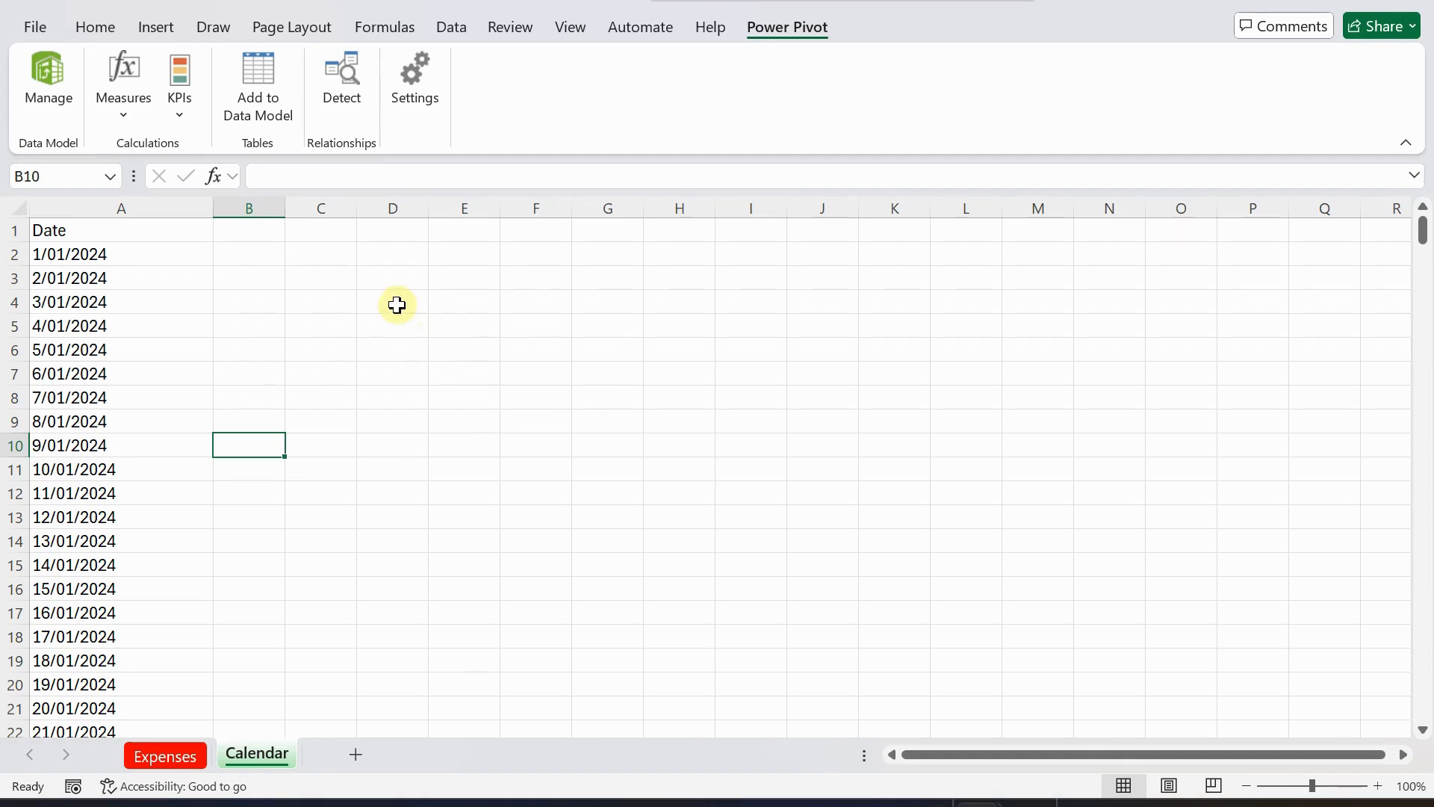
Review the date, description and amount records on the Expenses sheet.
click(158, 753)
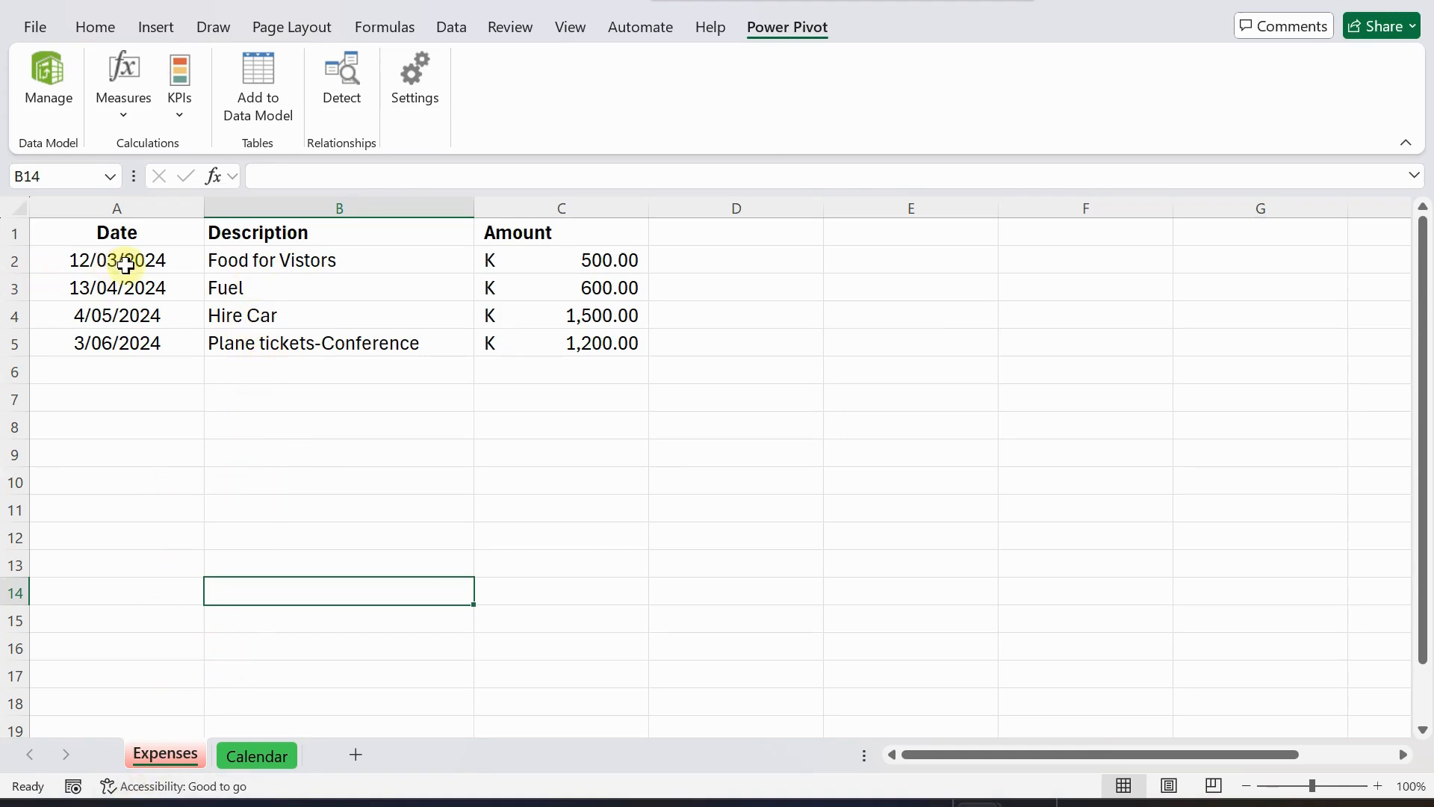
click(125, 264)
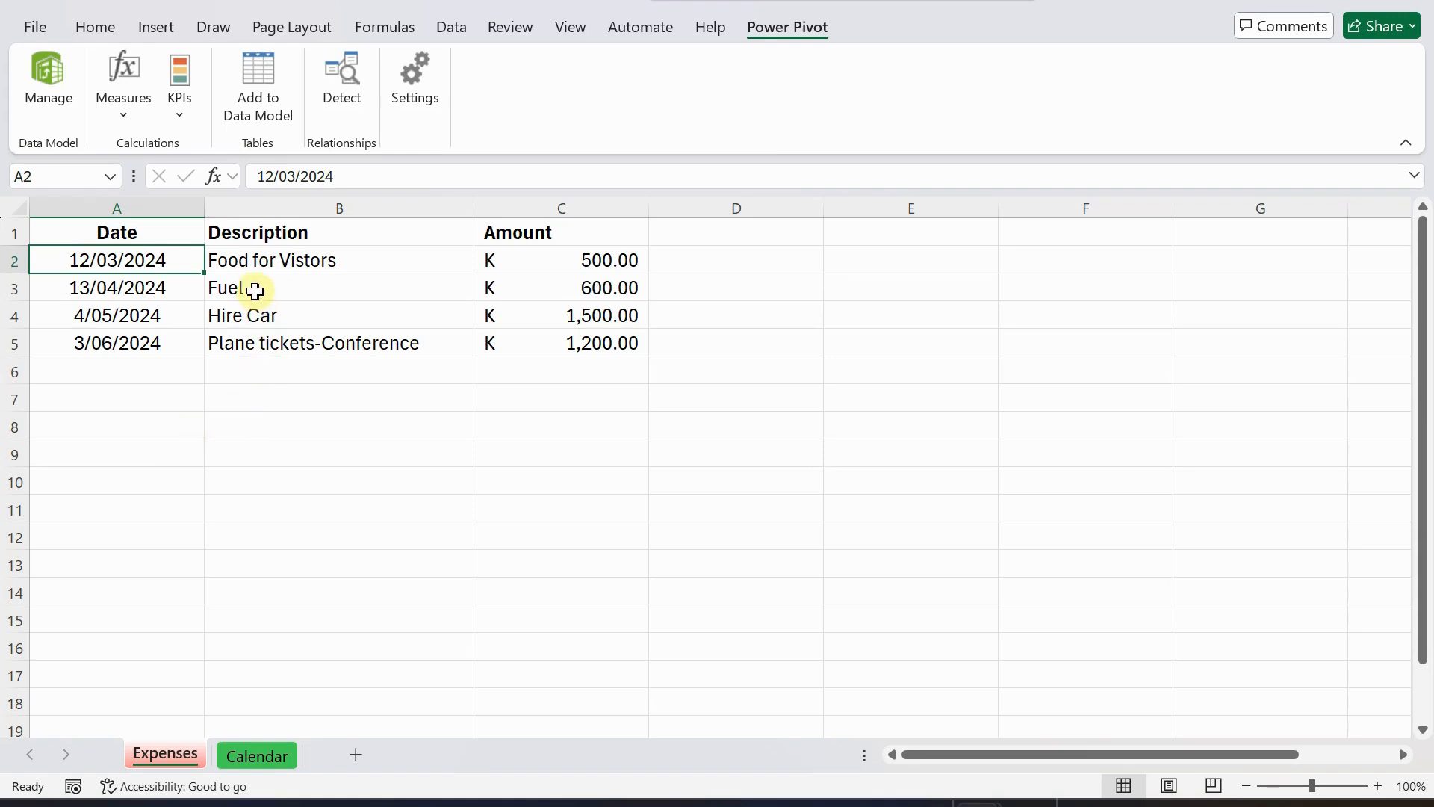
click(255, 291)
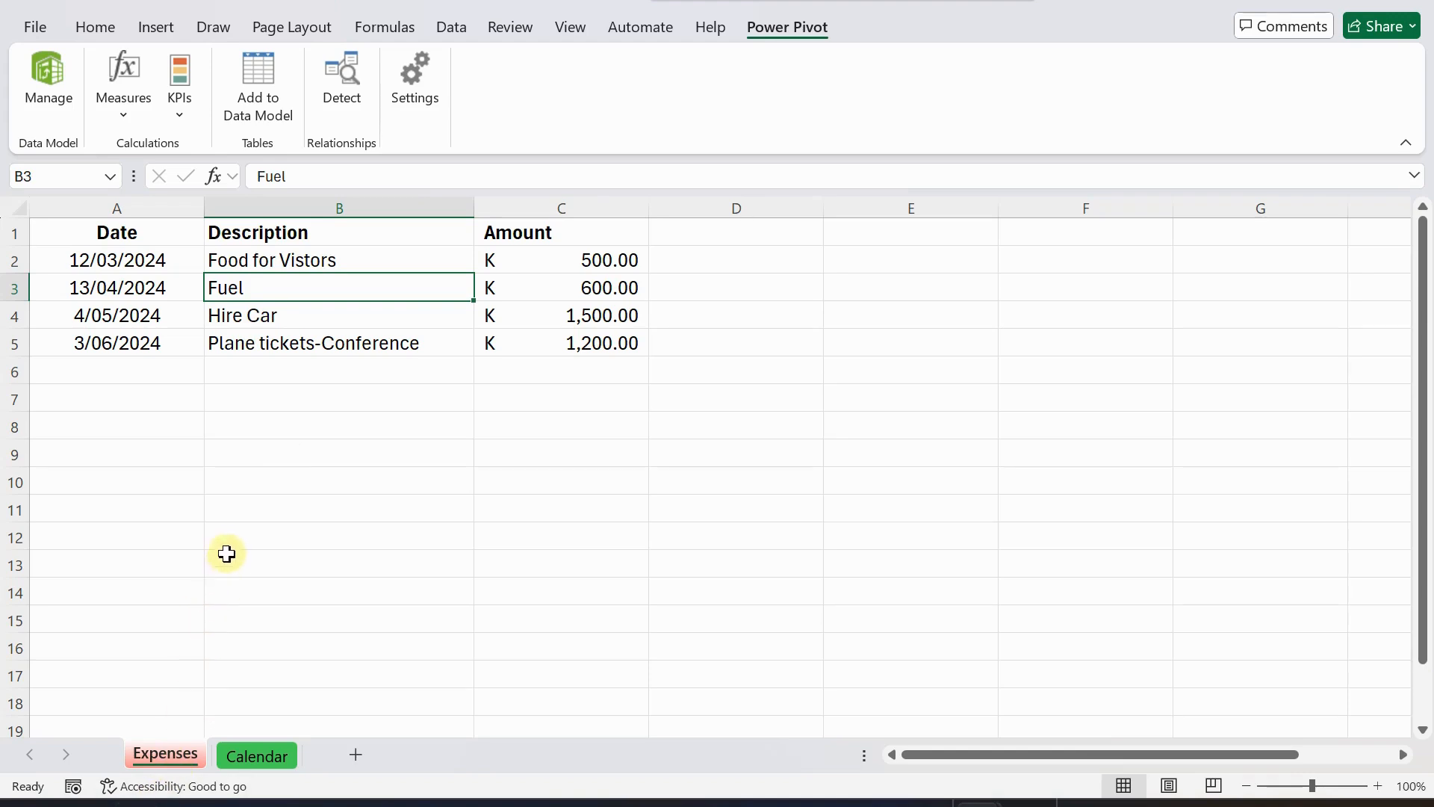
click(225, 539)
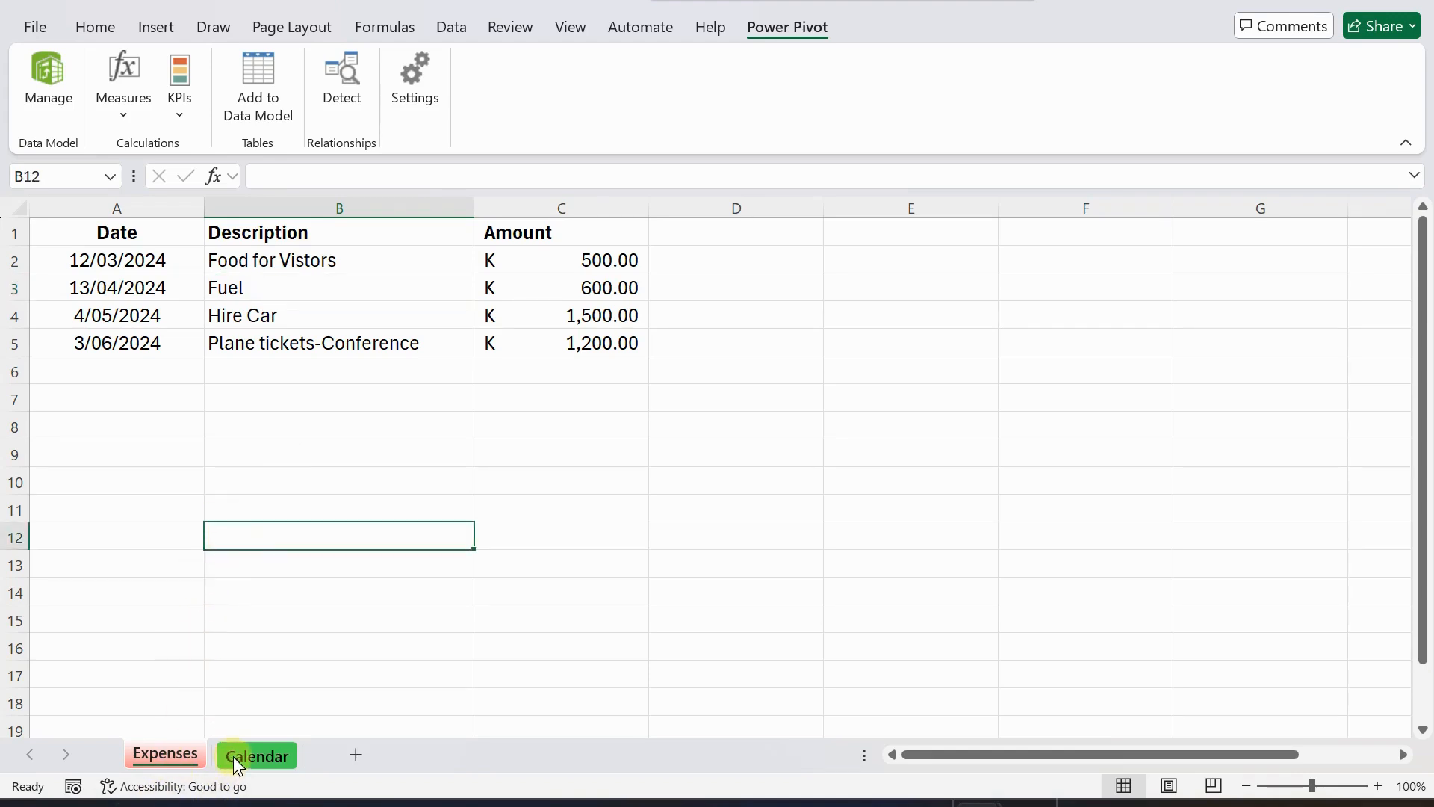
click(263, 280)
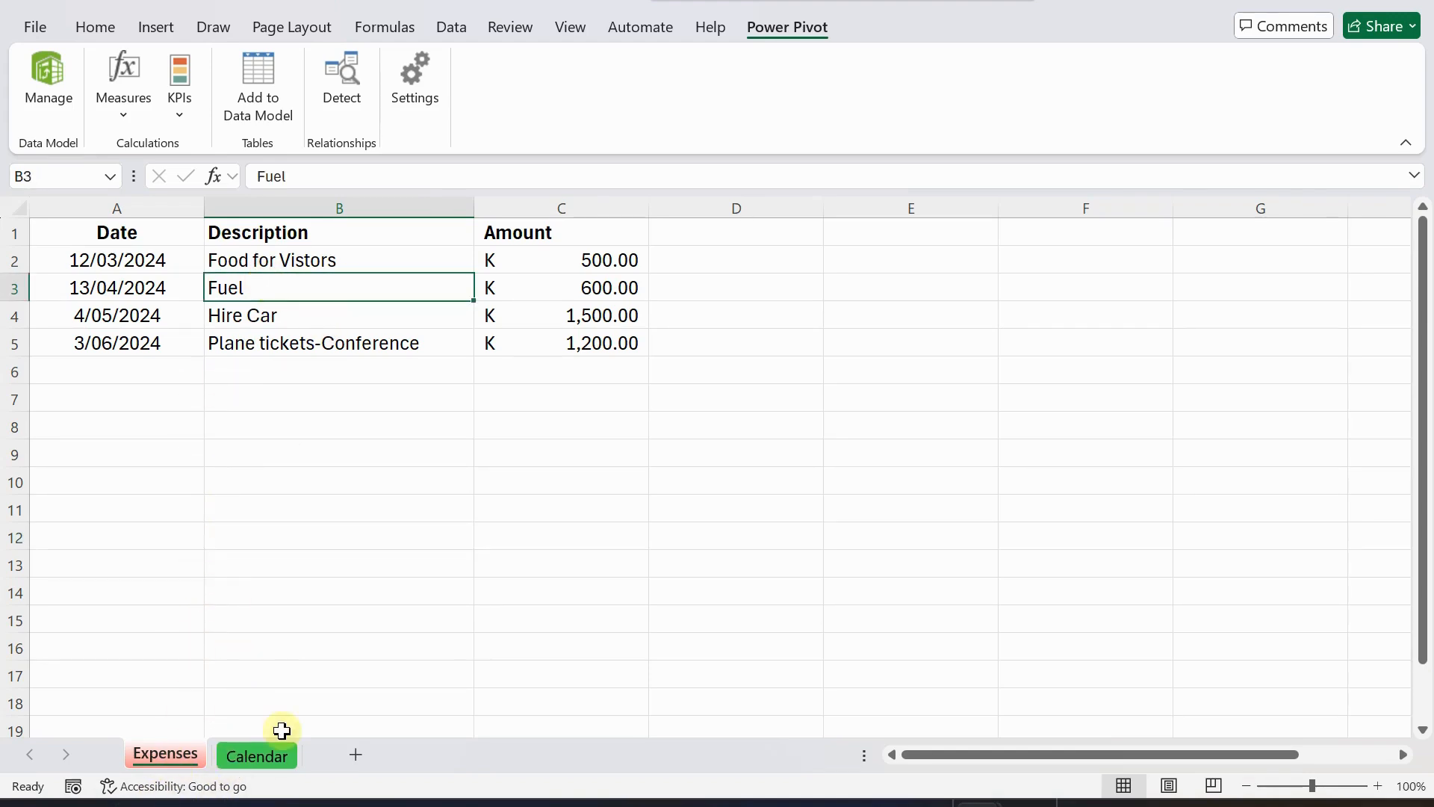
Examine the Date column on the Calendar sheet from its header through to the last date, returning to the start of the list.
click(248, 752)
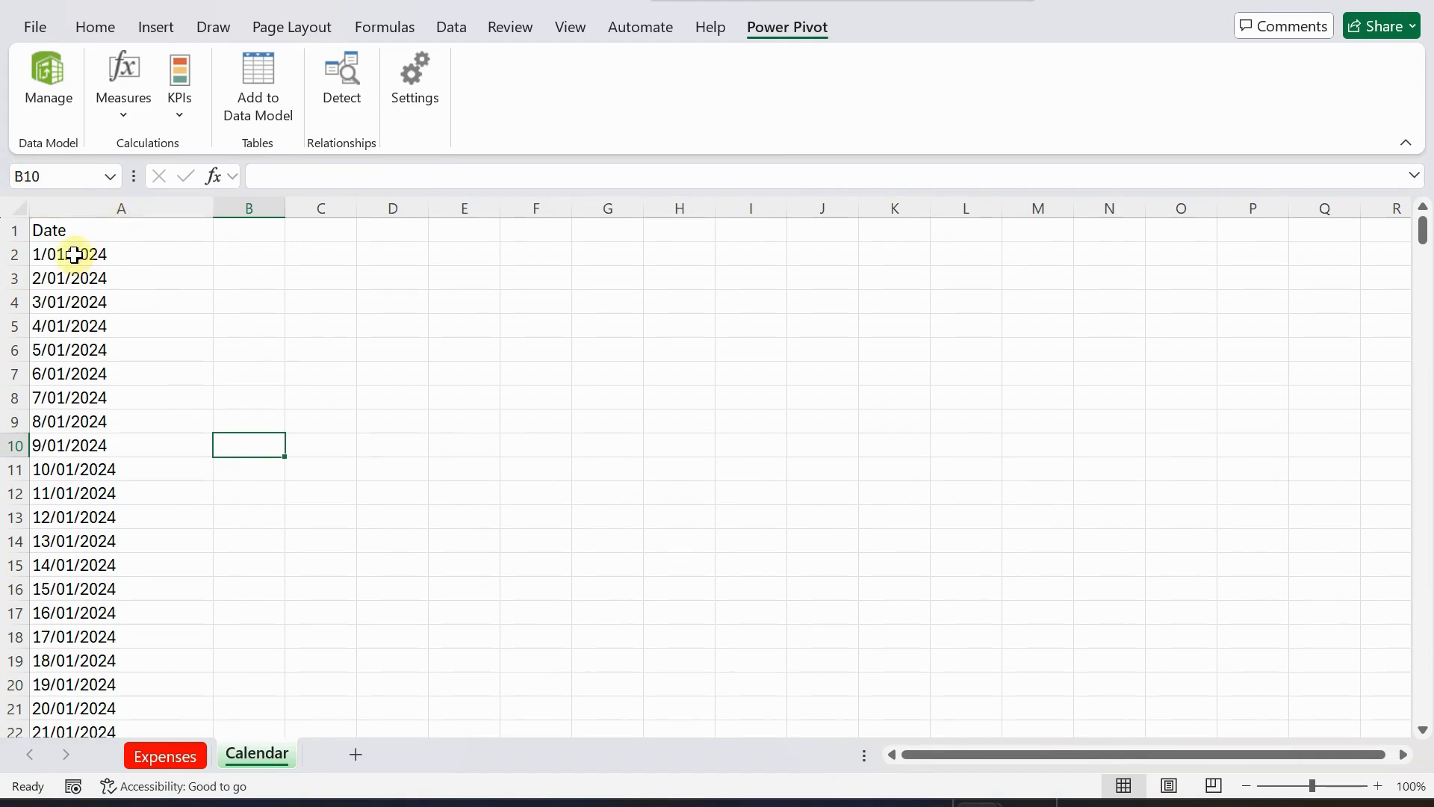
click(72, 228)
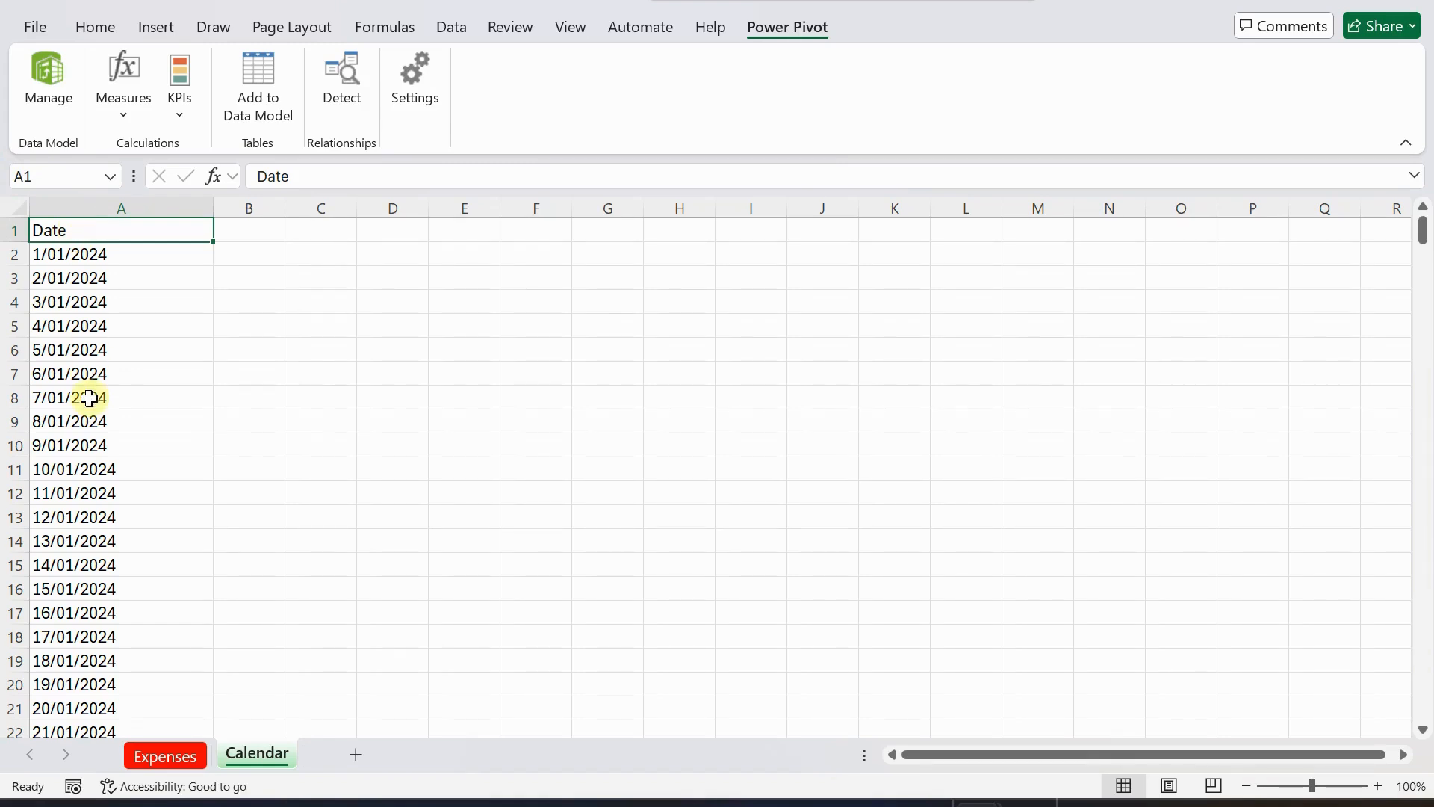
click(84, 258)
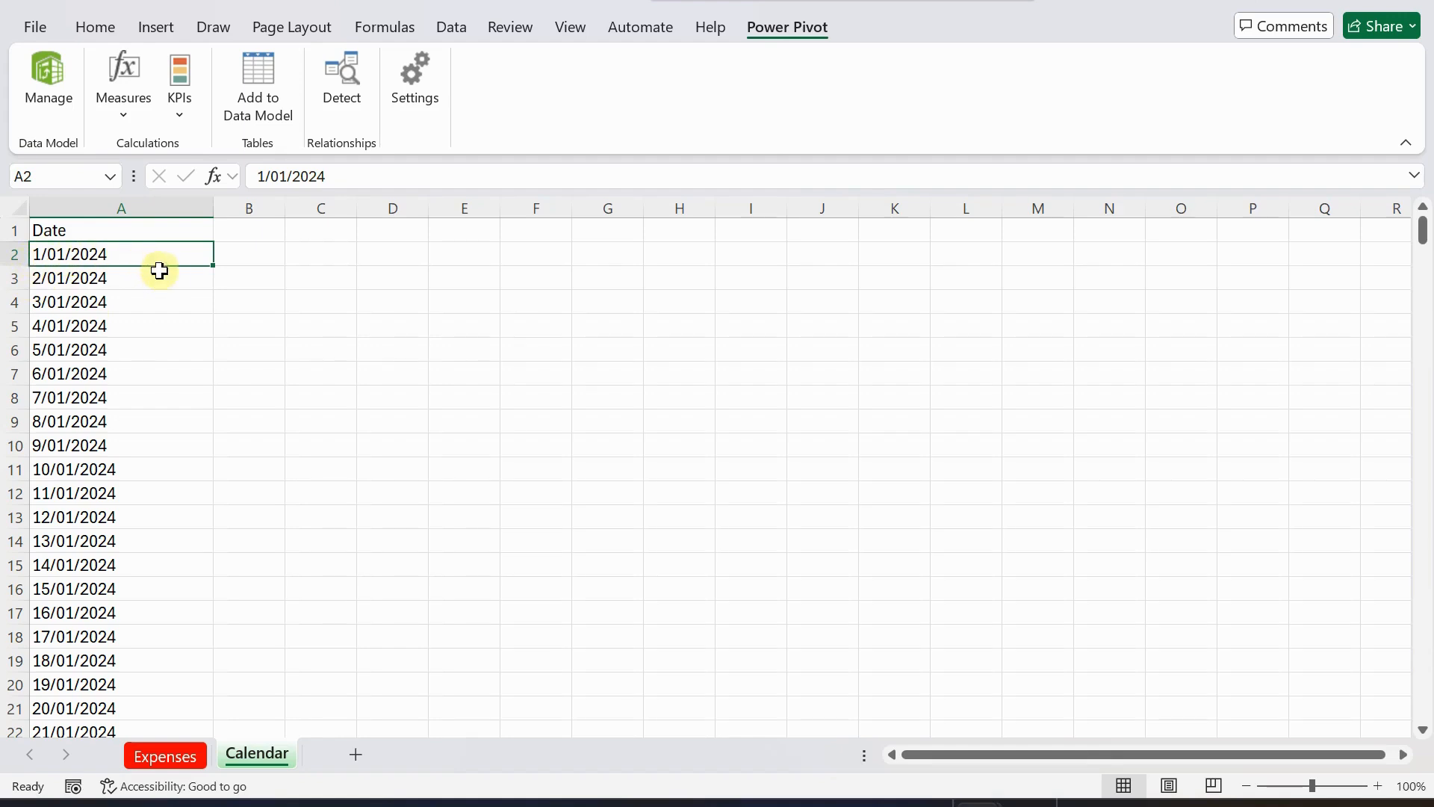
scroll(179, 344, down, 2)
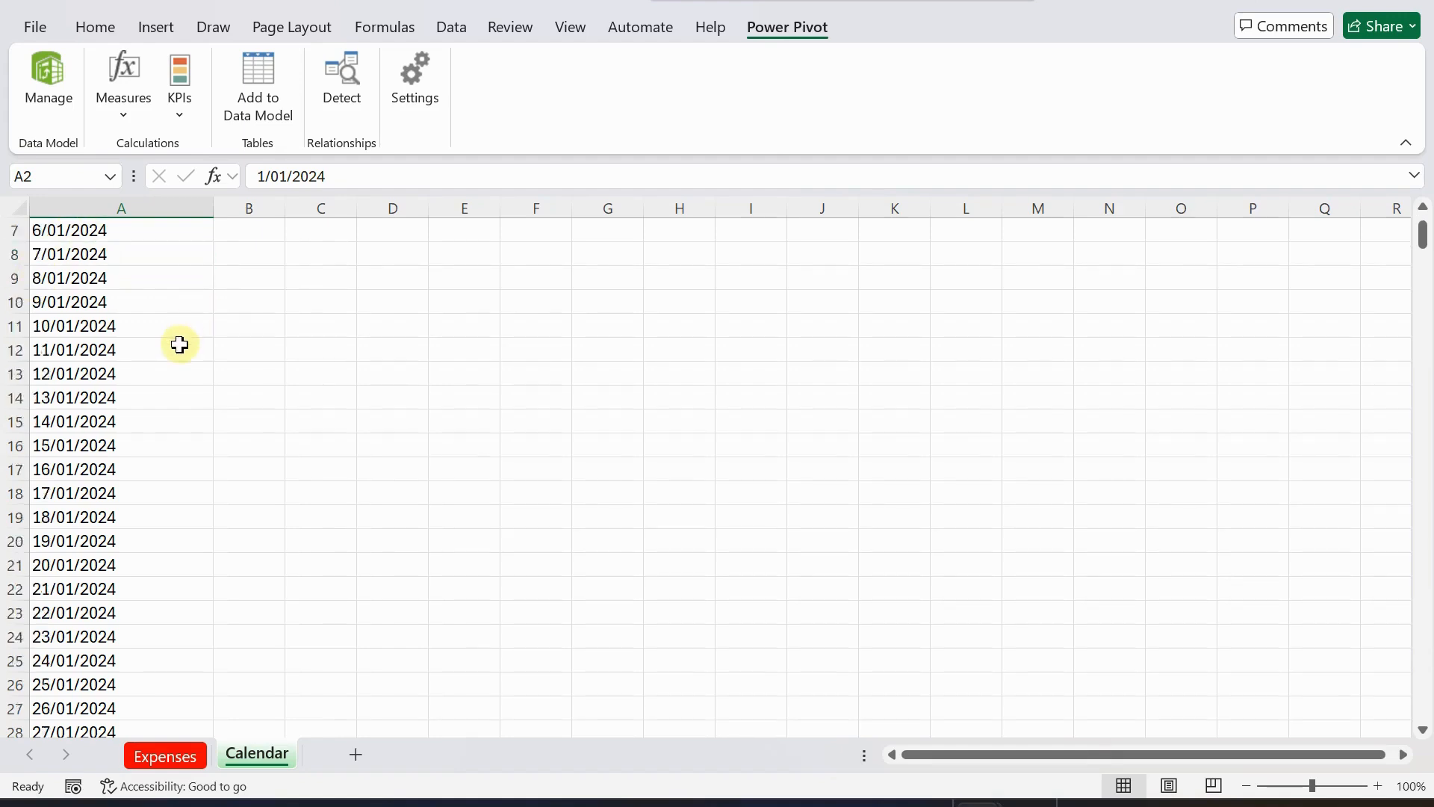
scroll(179, 345, down, 20)
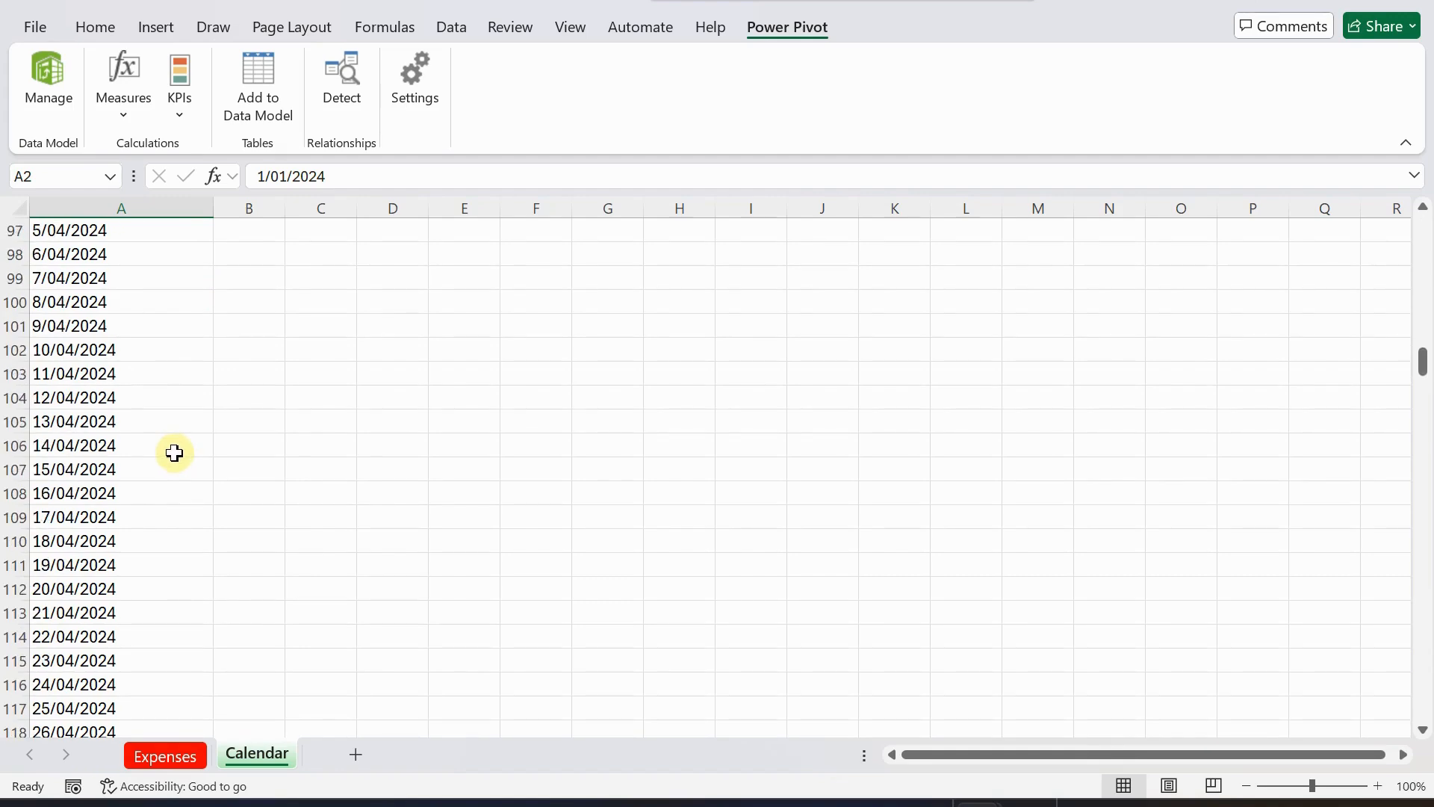
scroll(174, 453, down, 20)
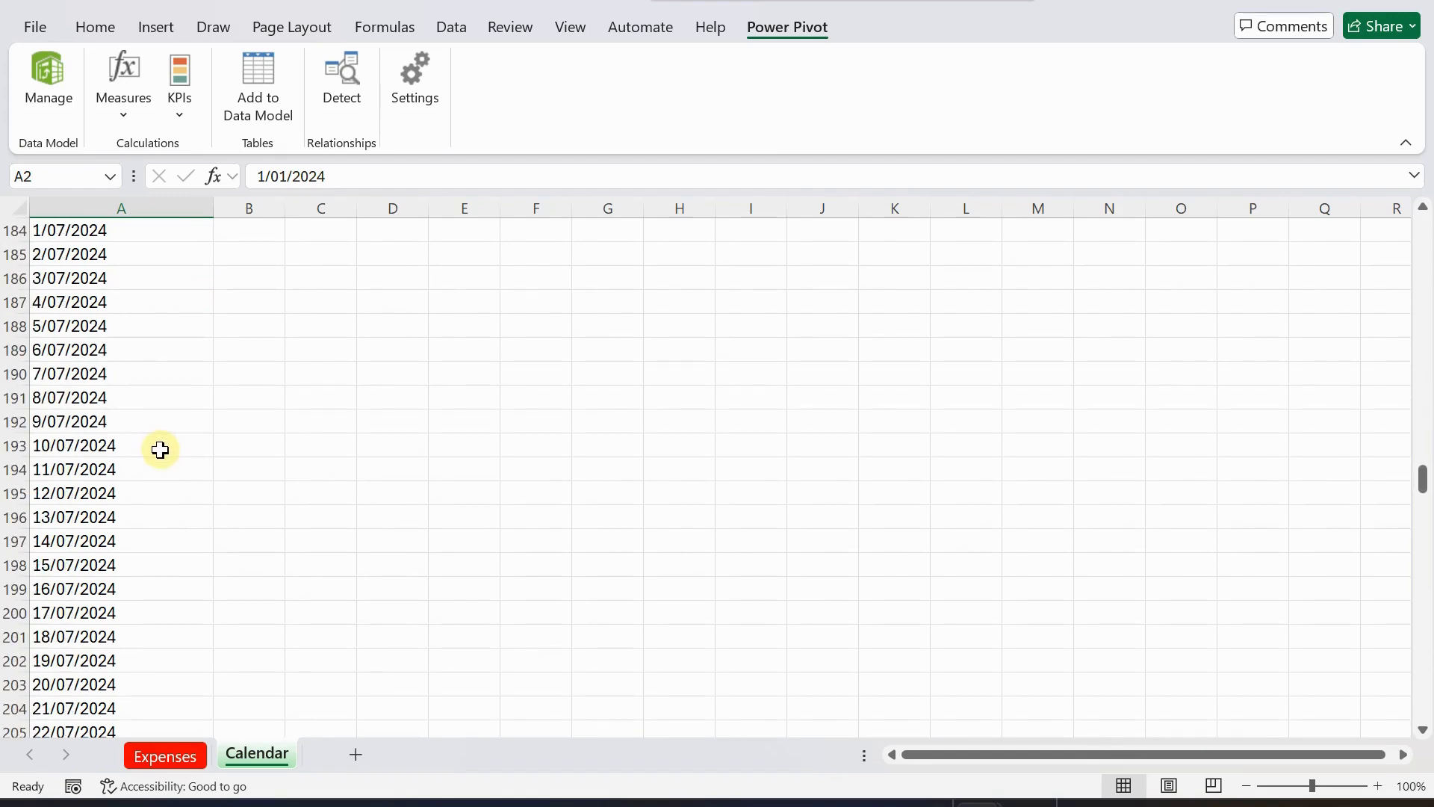
scroll(160, 450, down, 20)
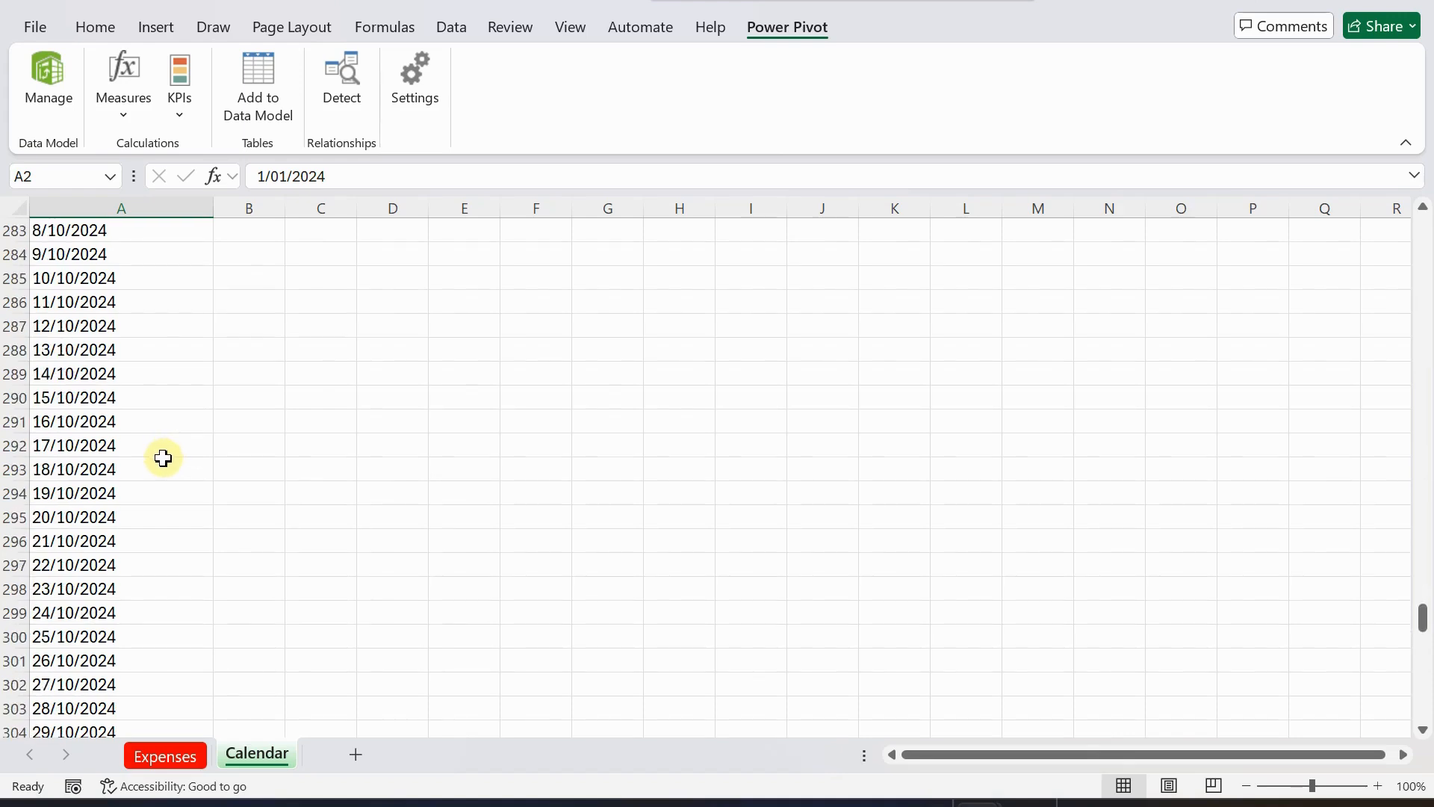
scroll(163, 458, down, 20)
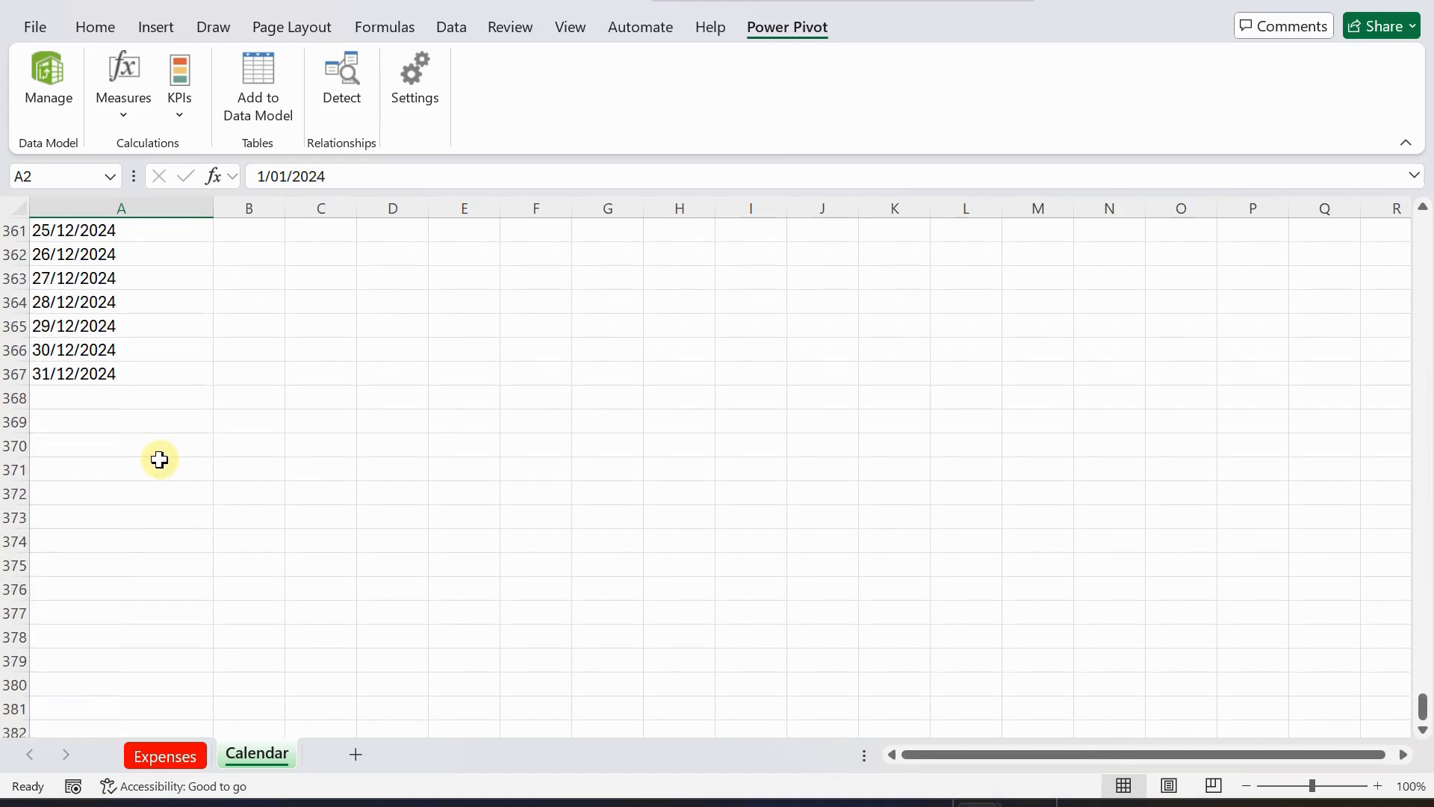
scroll(159, 459, up, 1)
click(52, 445)
click(6, 445)
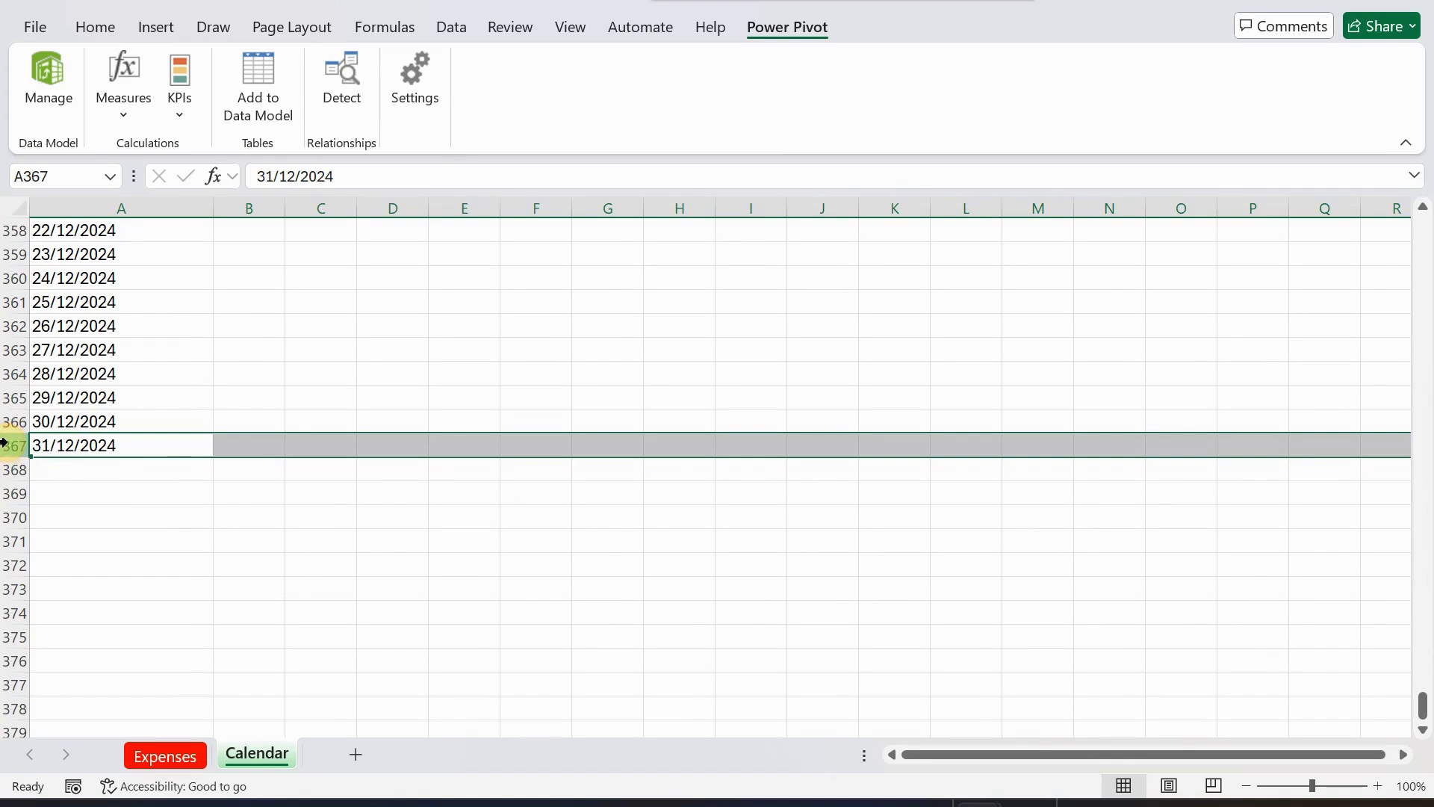
scroll(138, 435, up, 3)
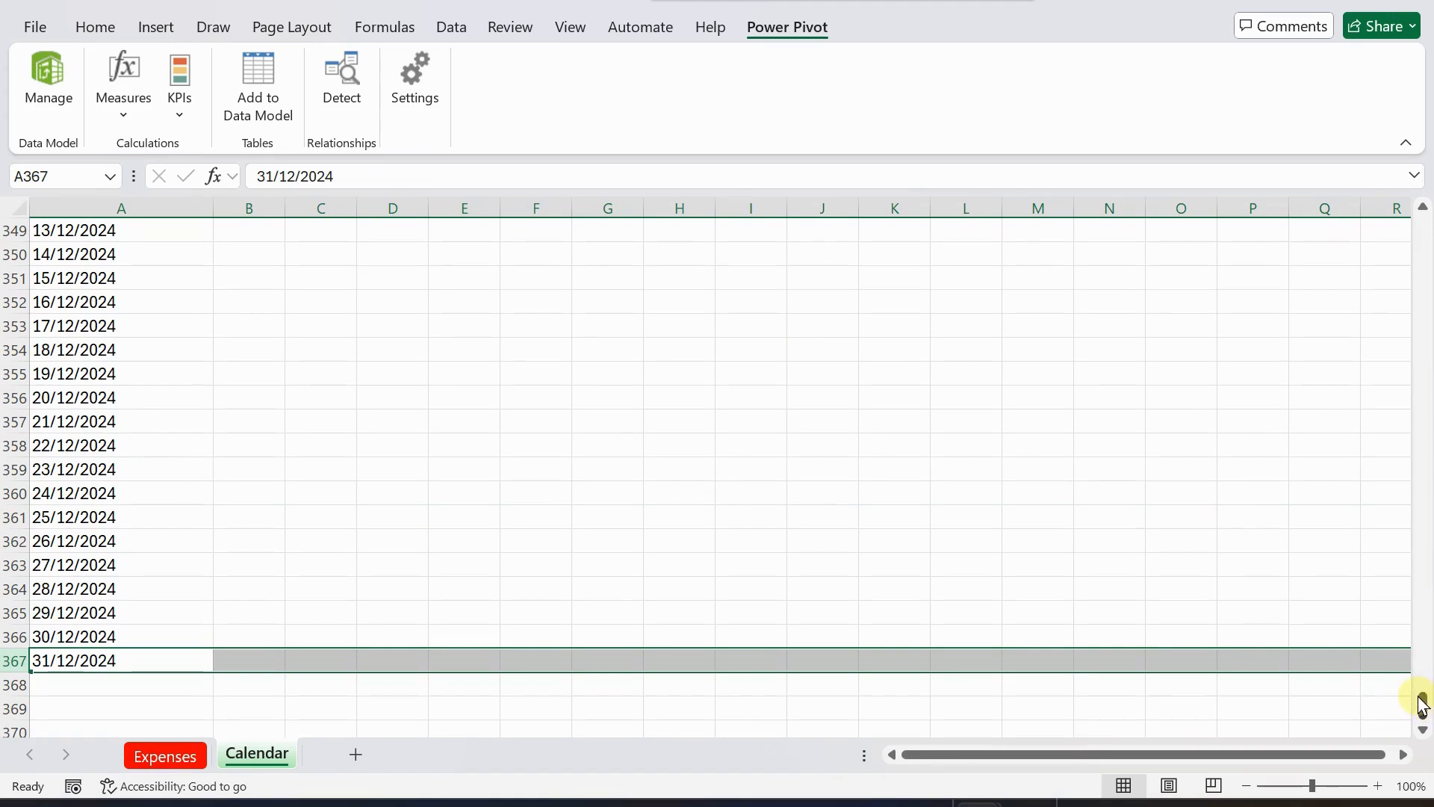
drag(1421, 703, 1421, 182)
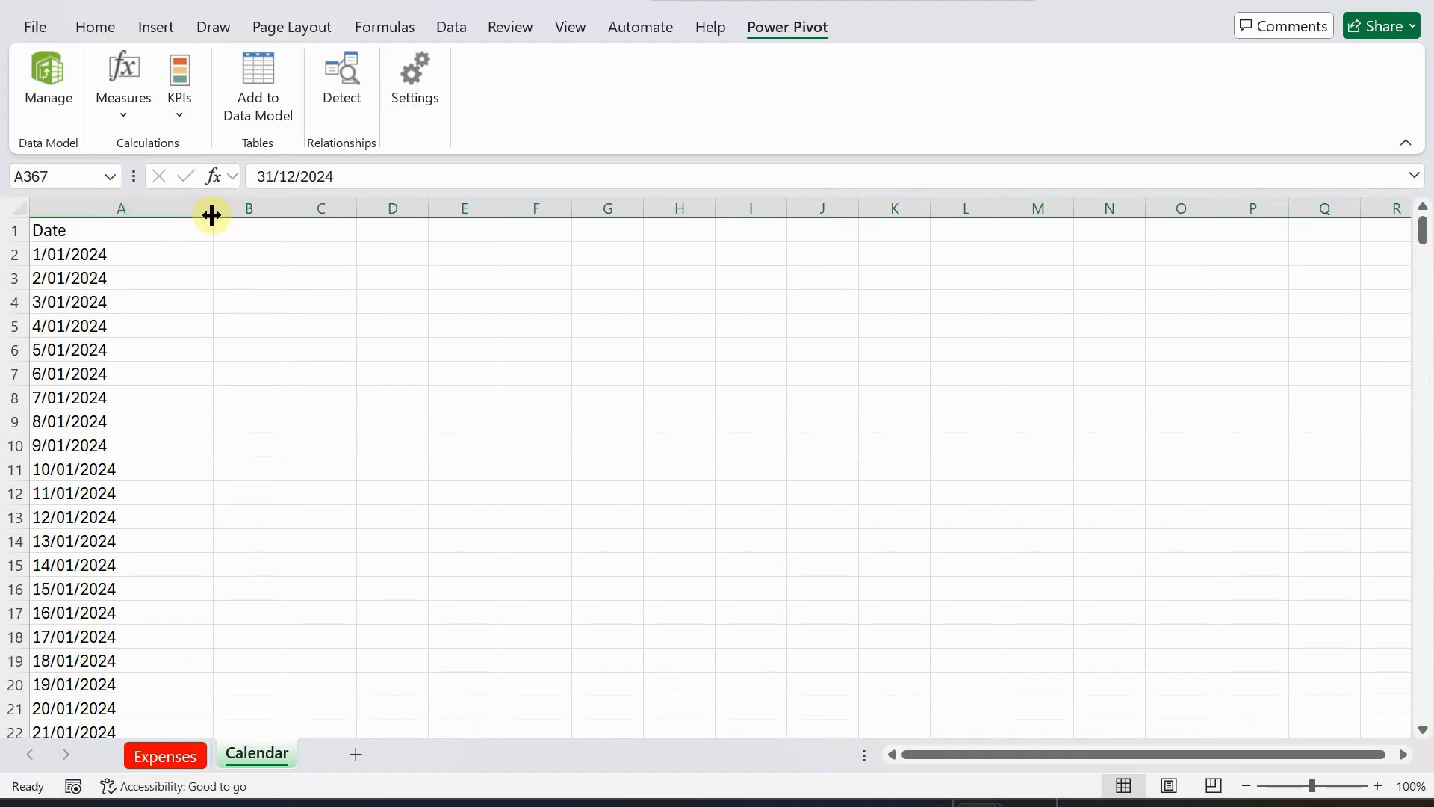
Widen column A slightly on the Calendar sheet and convert its date list into a table with a header row.
drag(213, 208, 231, 210)
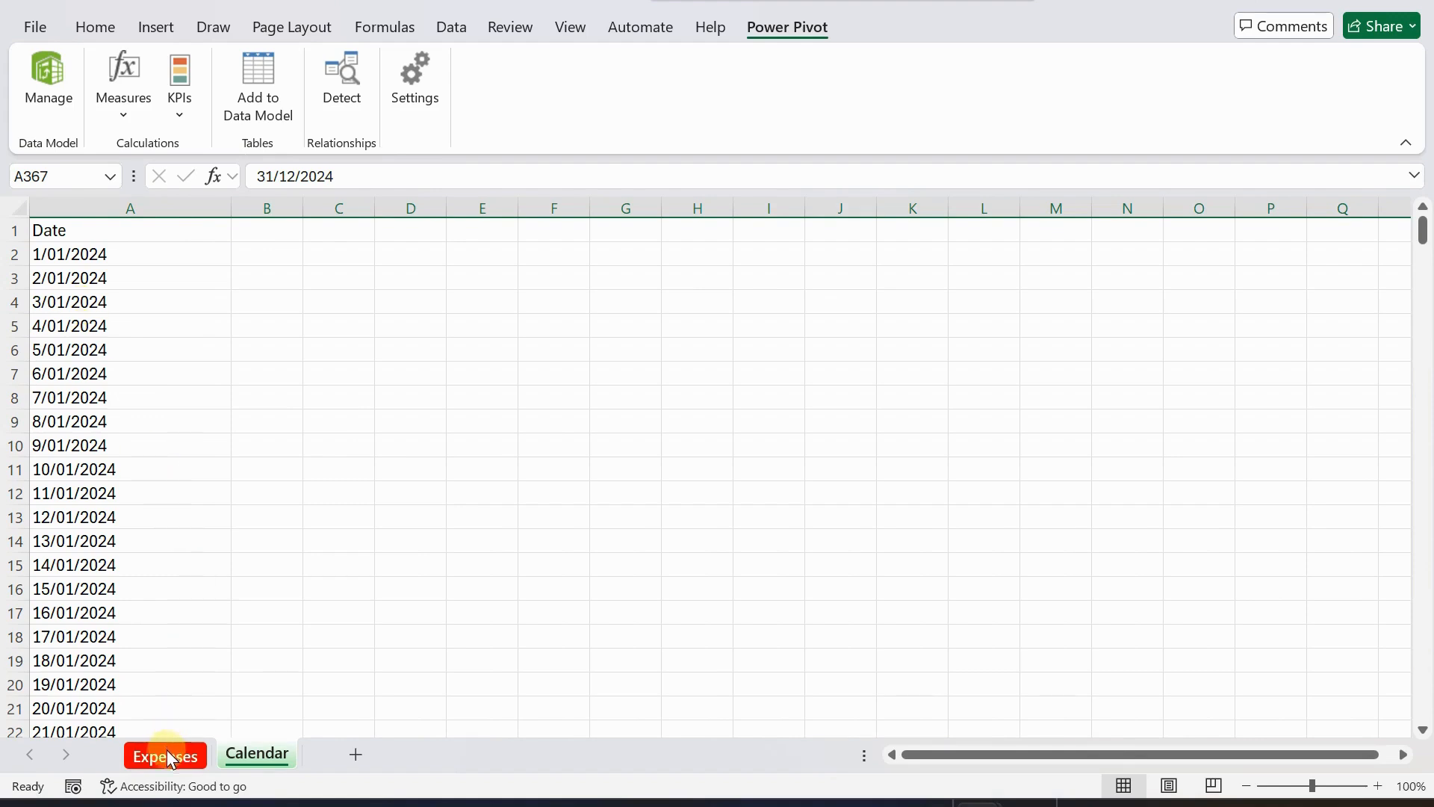
click(68, 325)
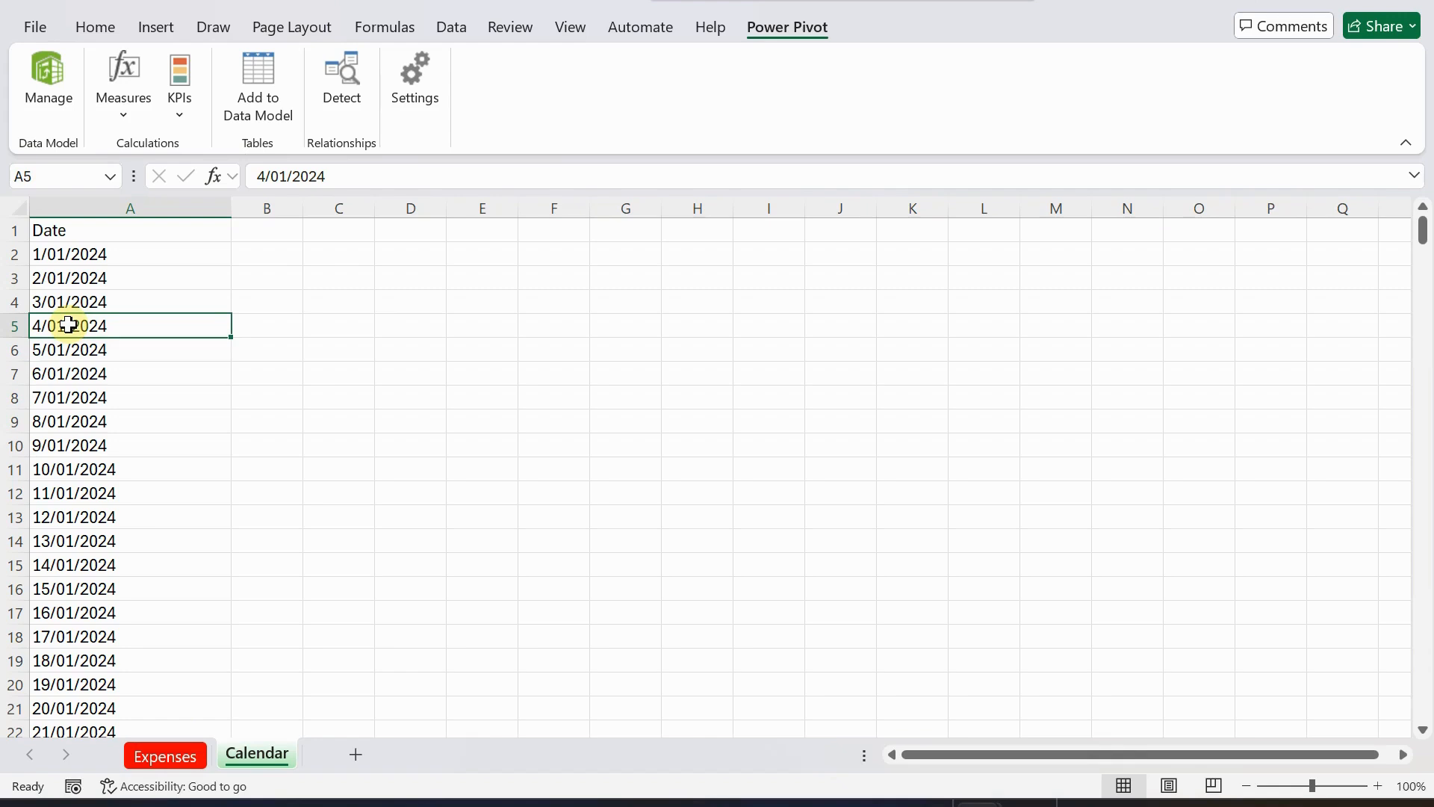
click(157, 27)
click(209, 82)
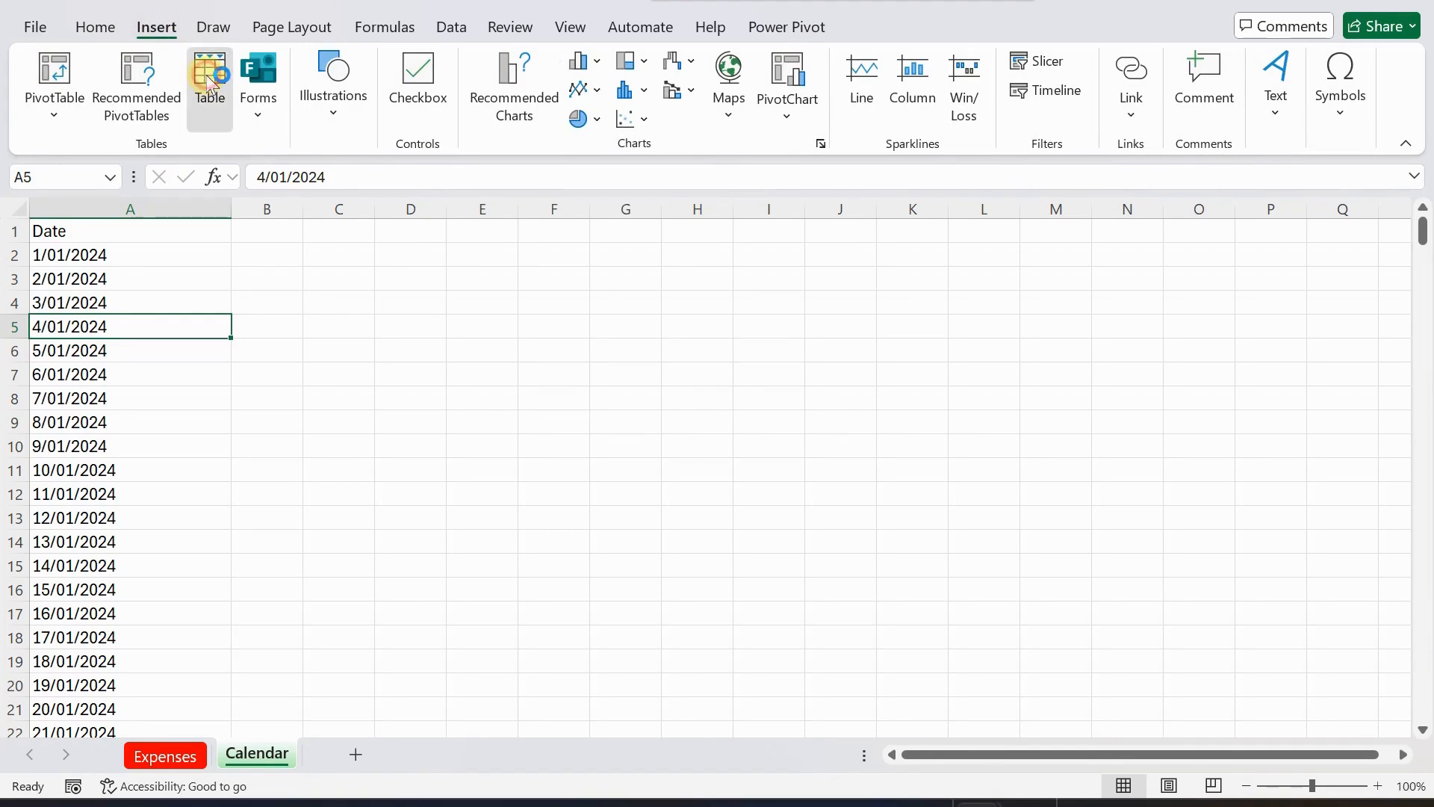
click(613, 407)
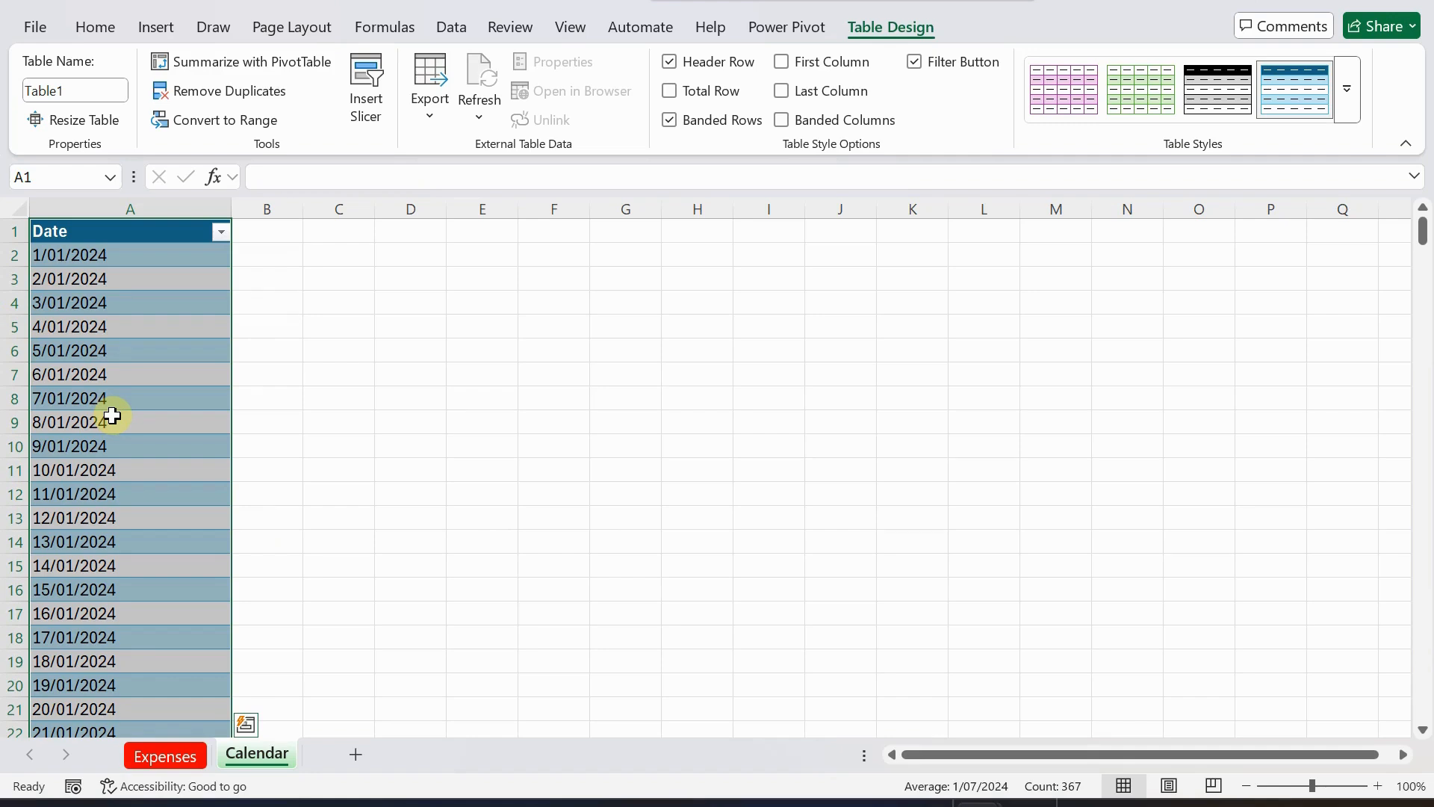
Name the Calendar sheet's table FinYear and turn off its filter buttons.
click(86, 90)
key(BackSpace)
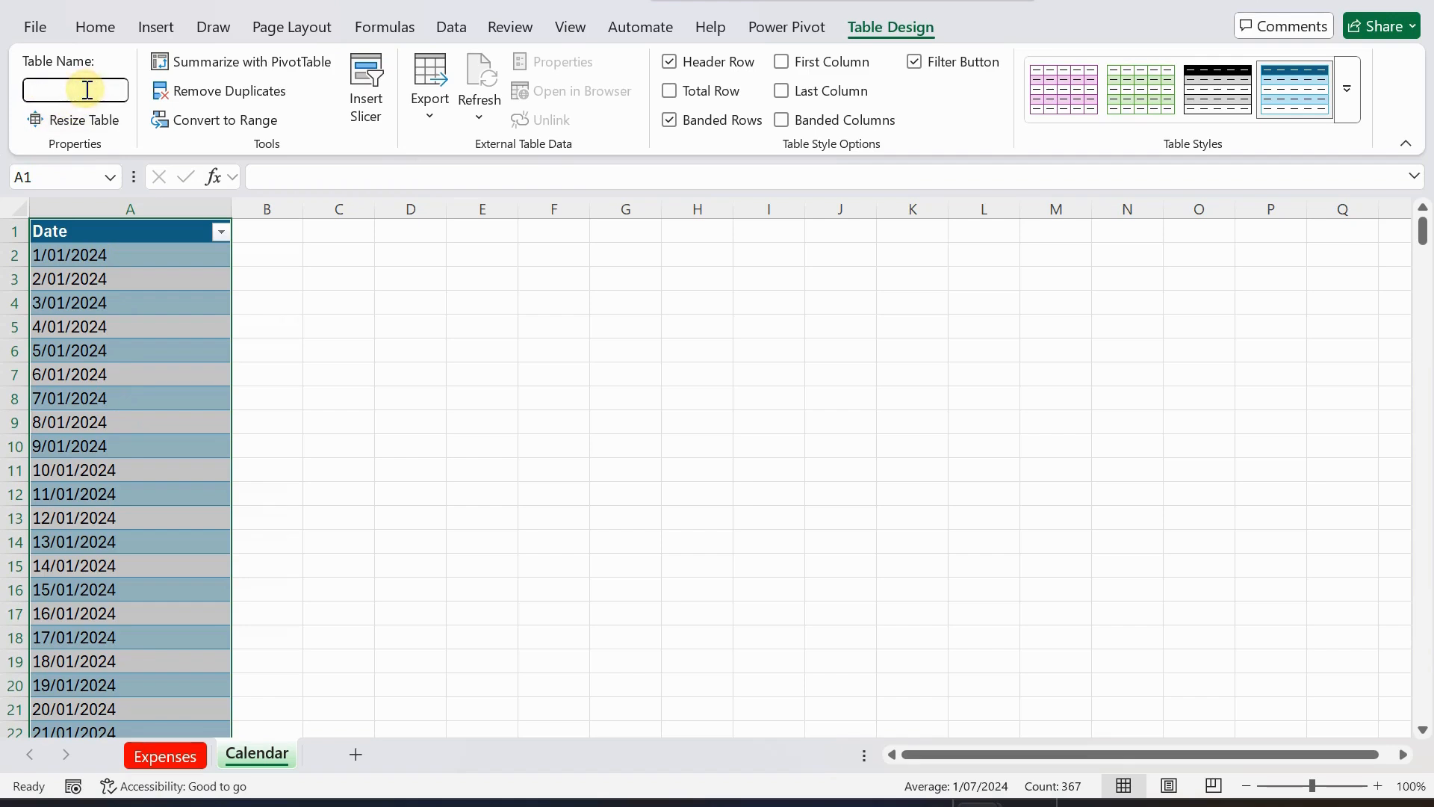
text(FinYear)
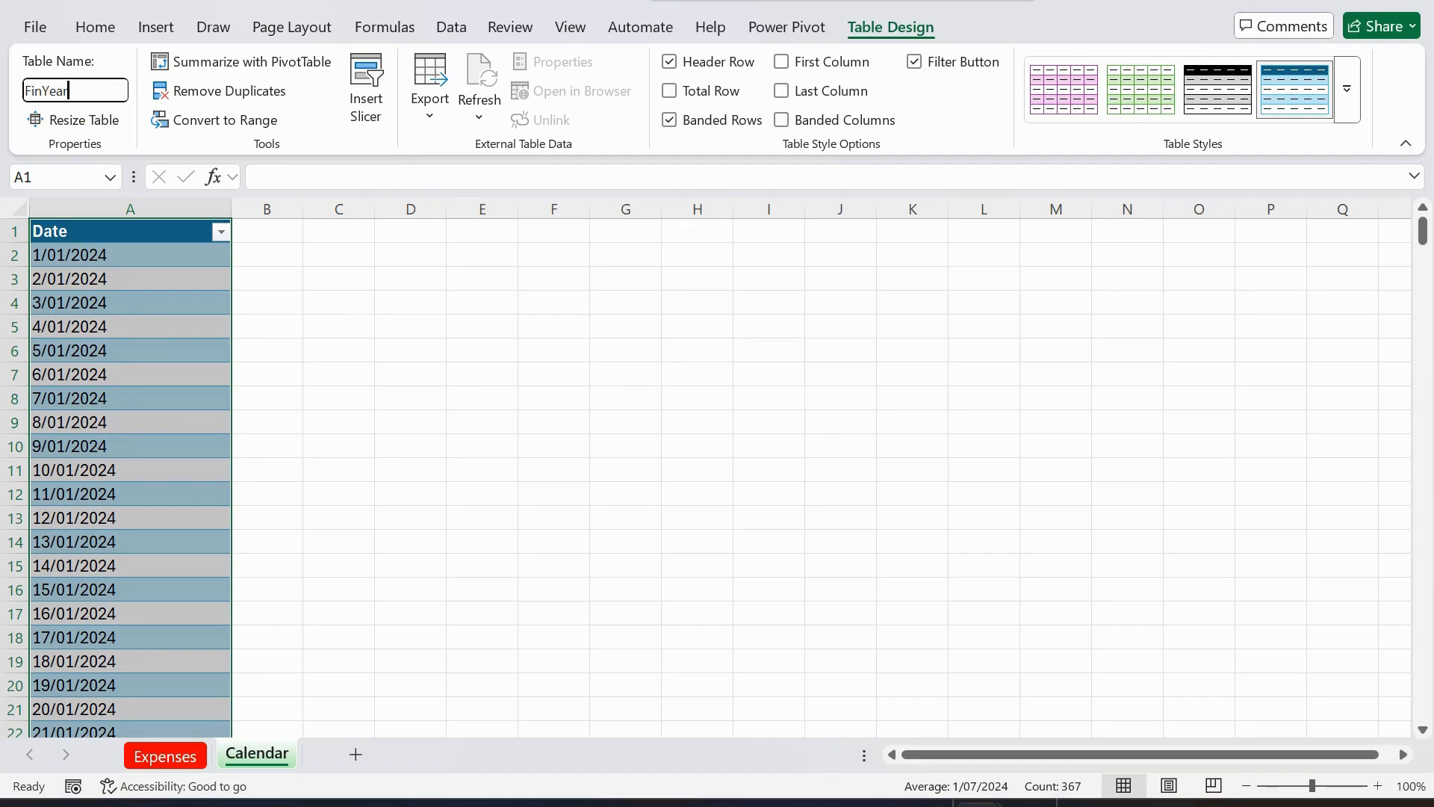
key(Return)
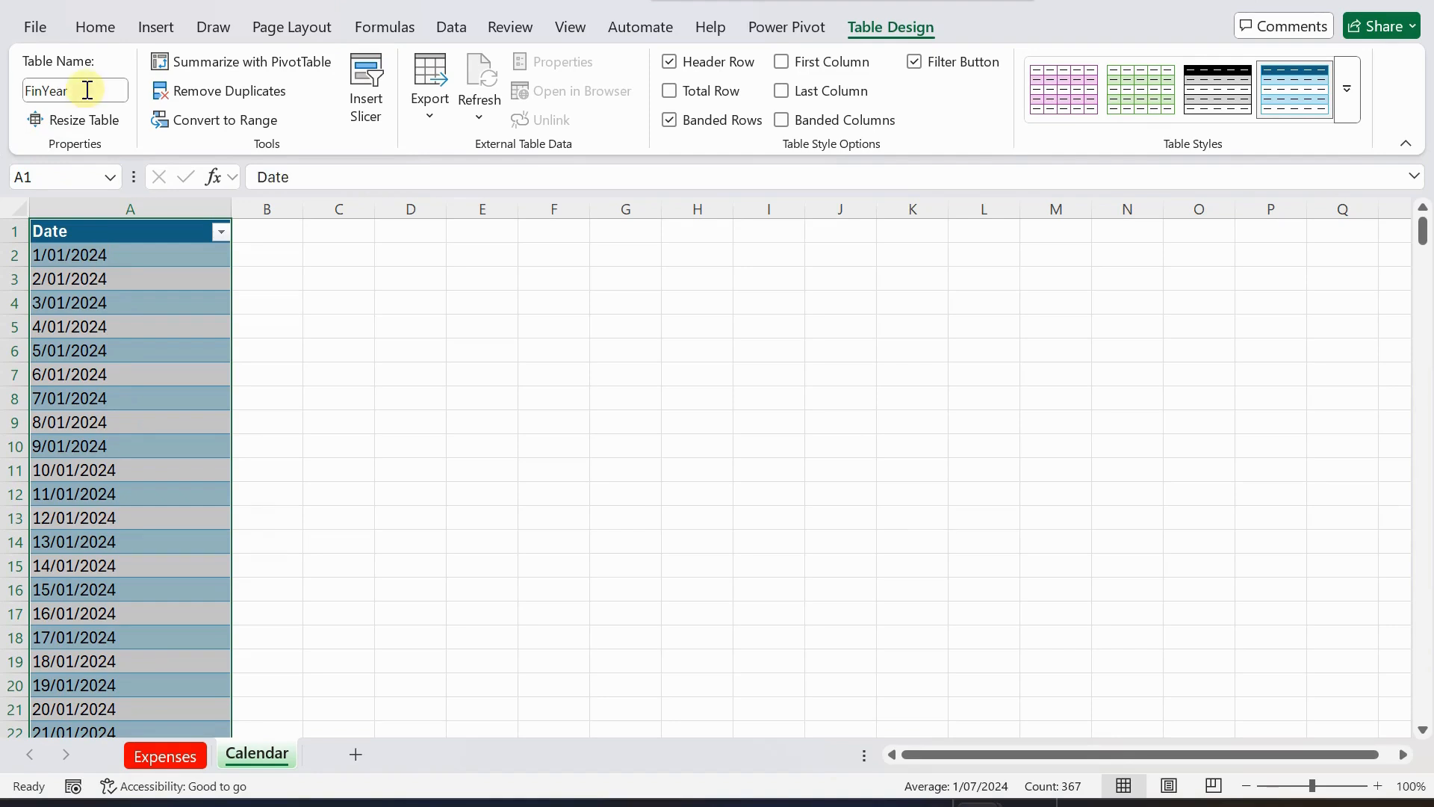
click(926, 63)
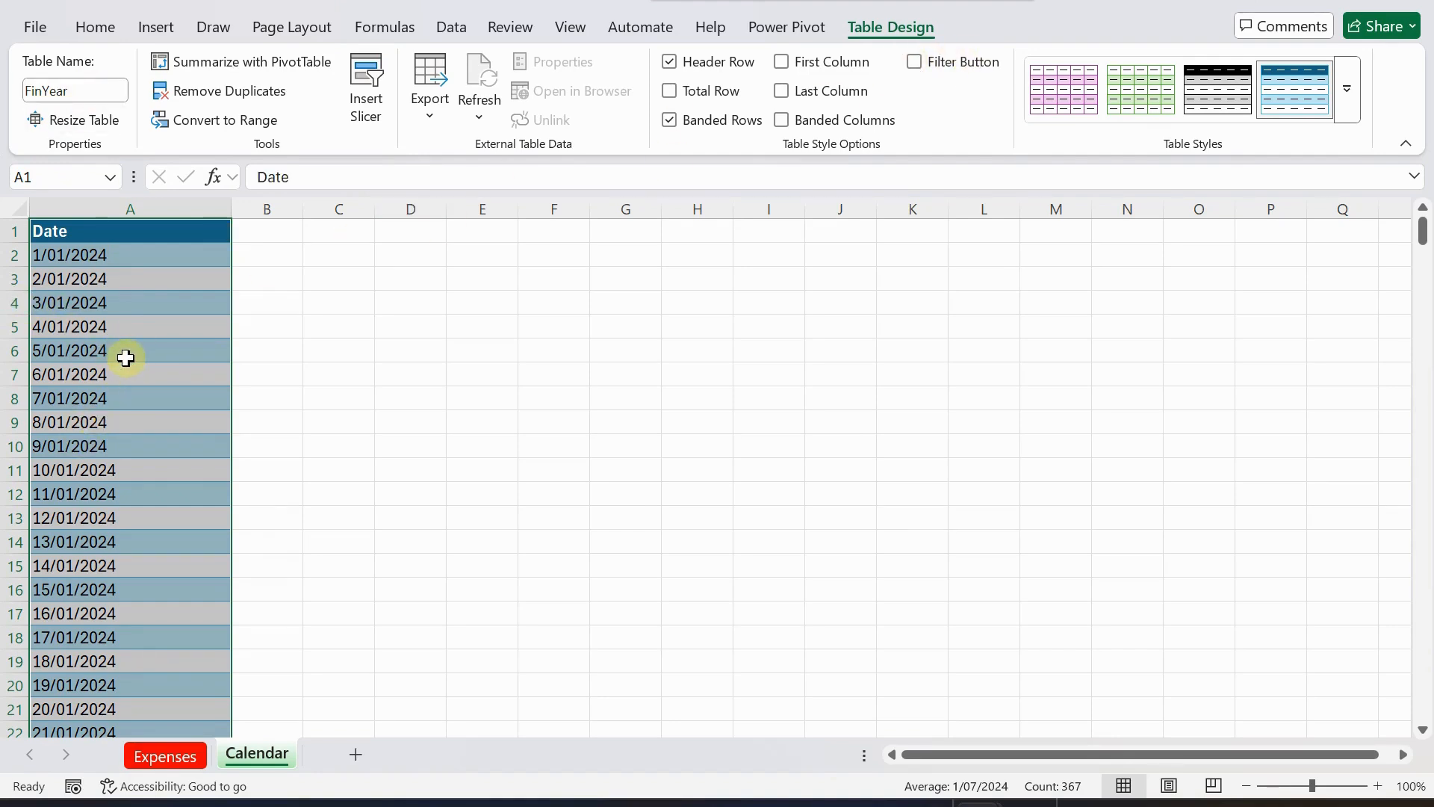
Convert the range A1:C5 on the Expenses sheet into a table with headers.
click(182, 755)
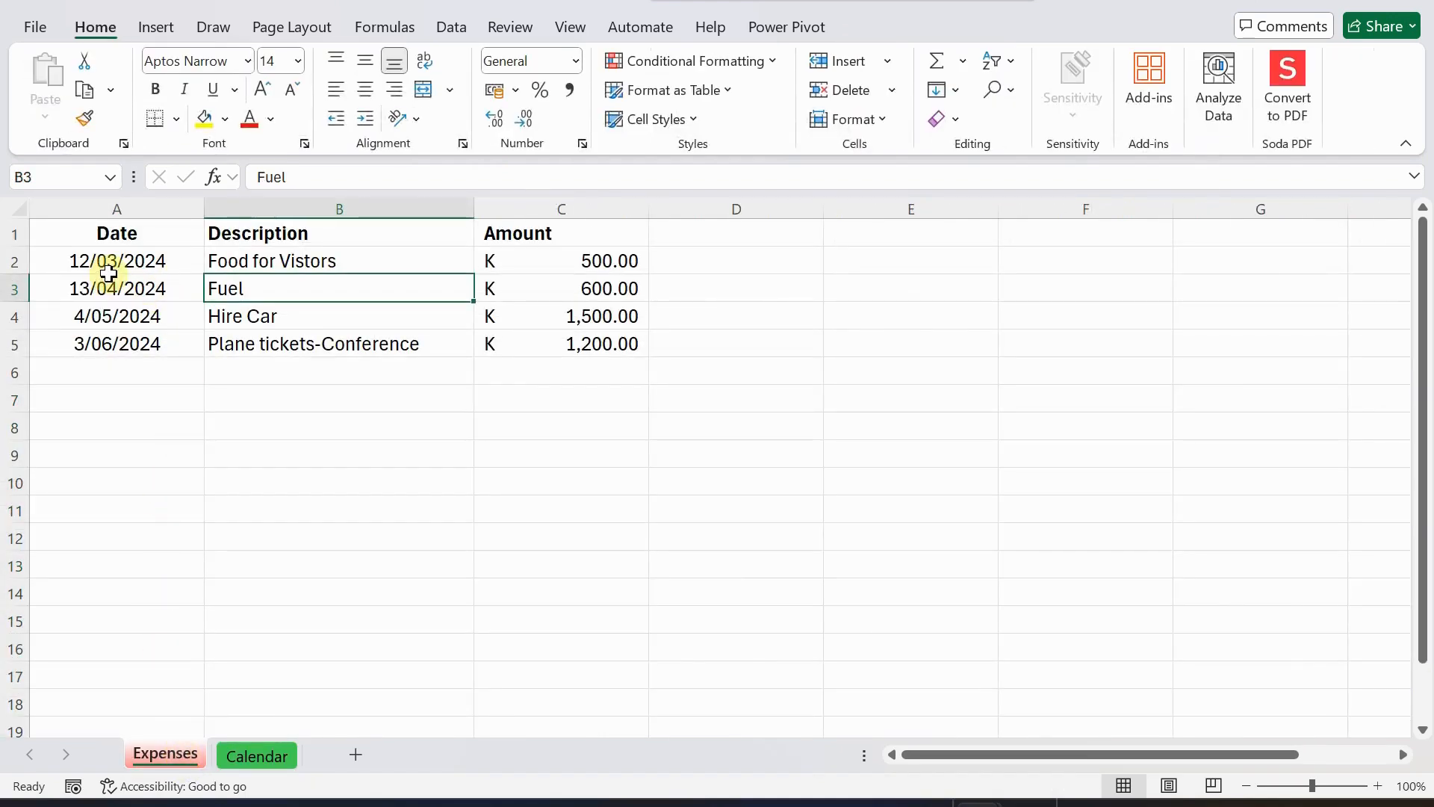
click(156, 24)
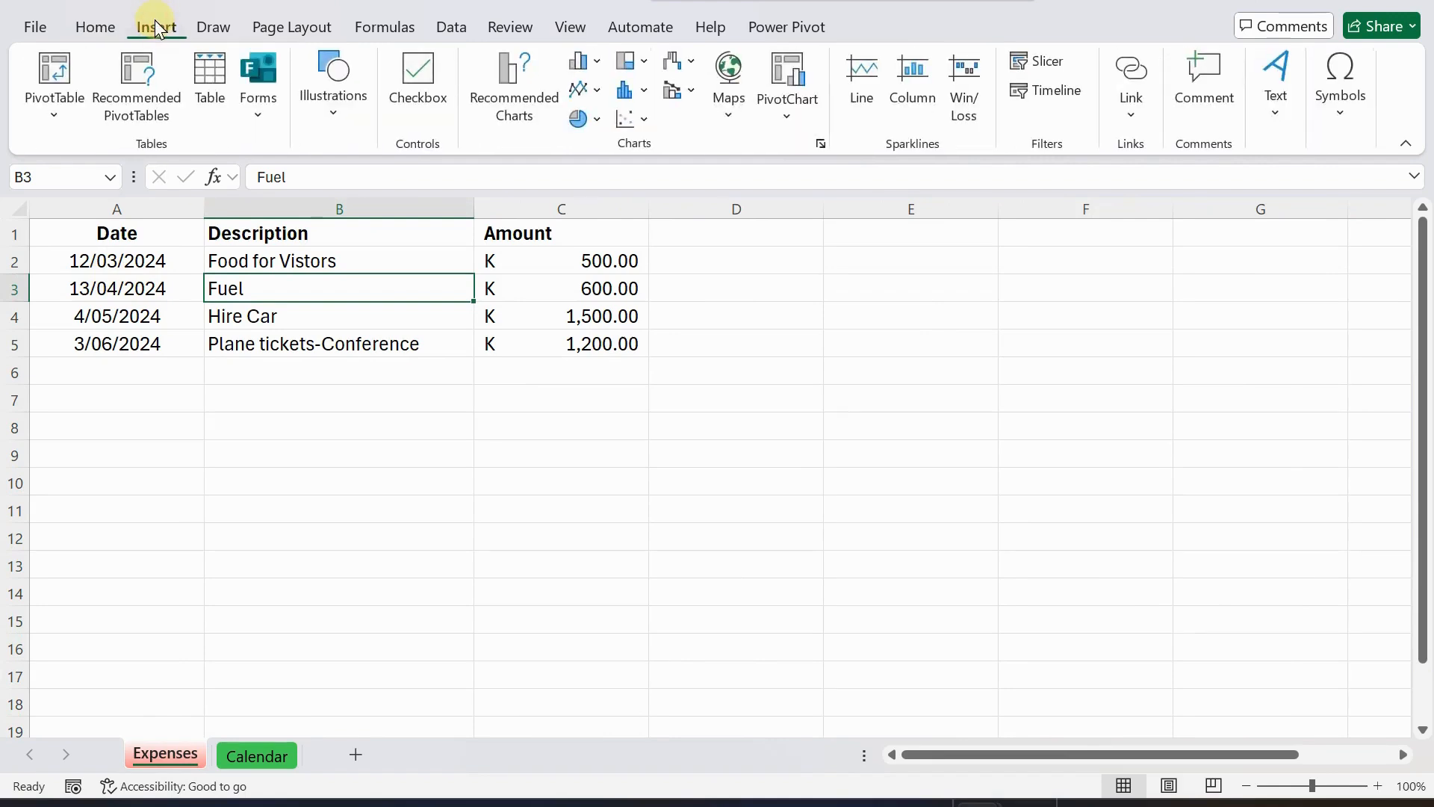
click(207, 69)
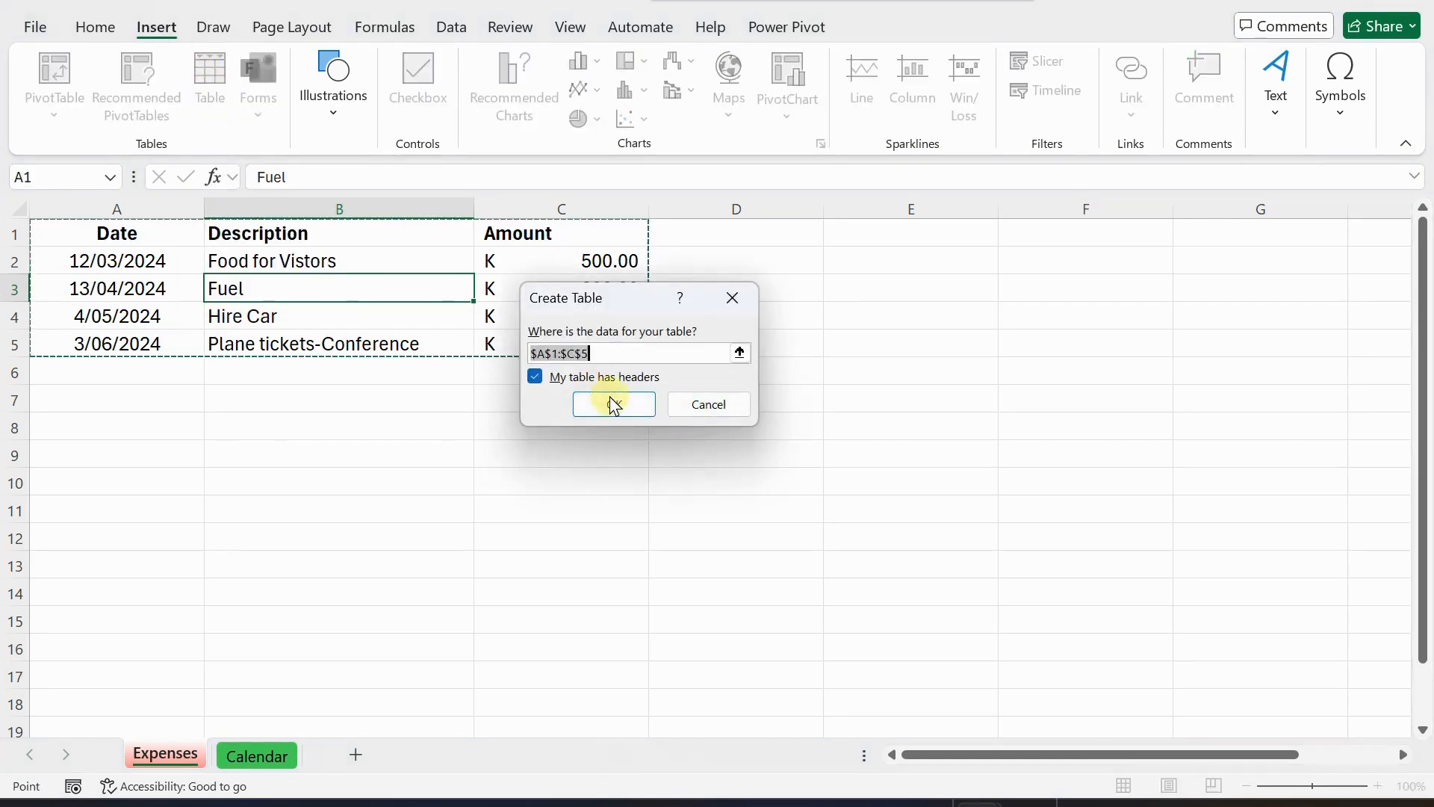
click(614, 404)
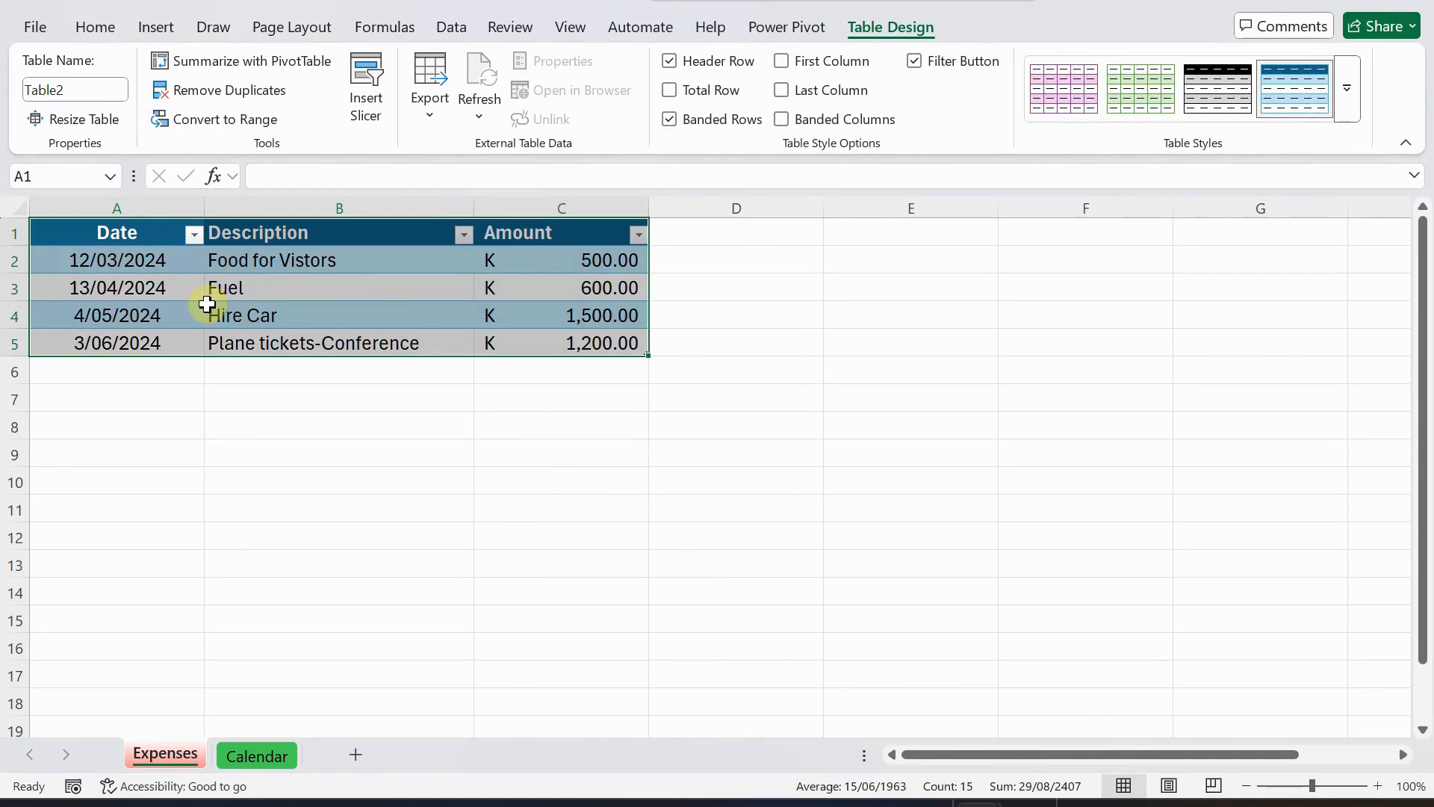
Turn off the filter buttons of the Expenses sheet's table and name the table expenses.
click(923, 63)
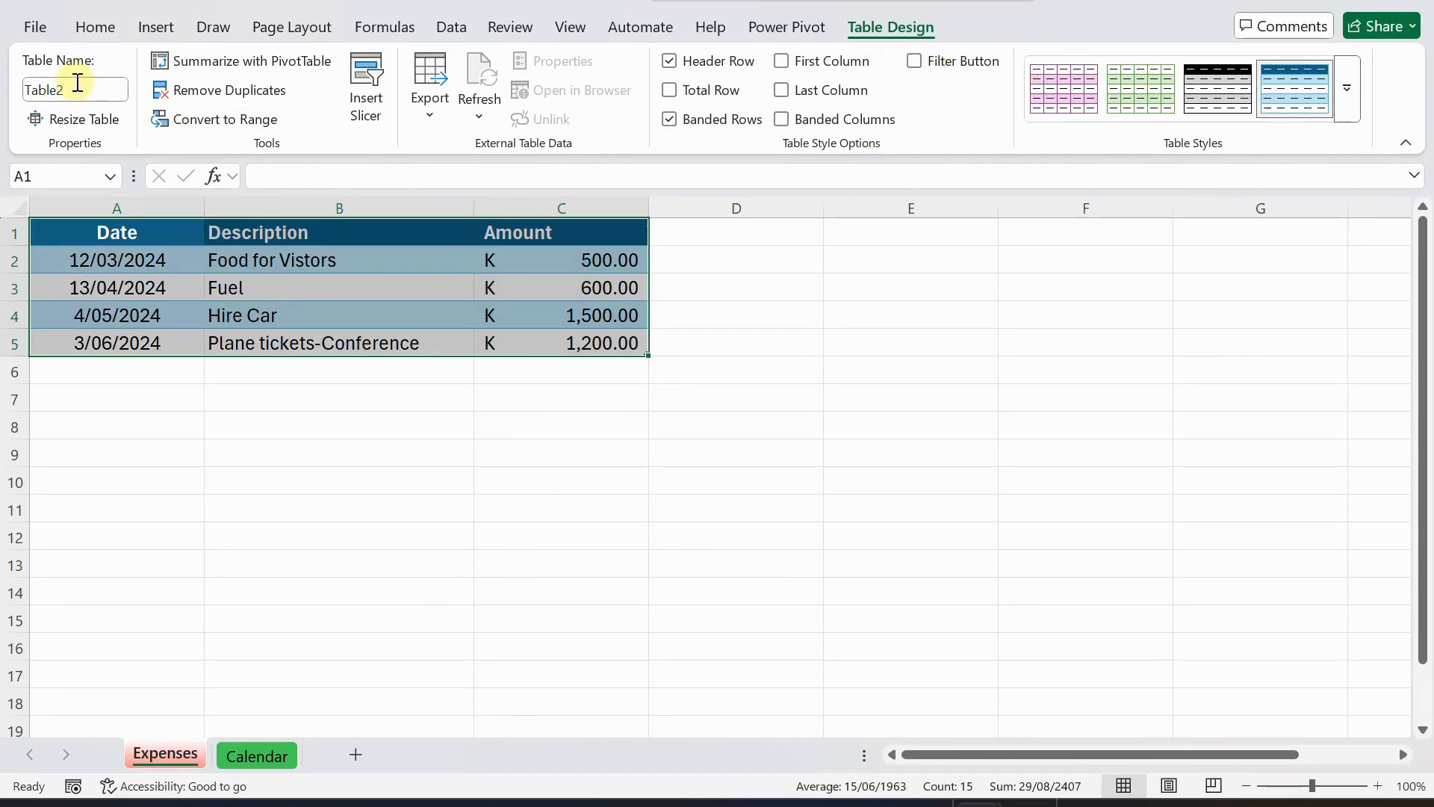
click(78, 82)
key(BackSpace)
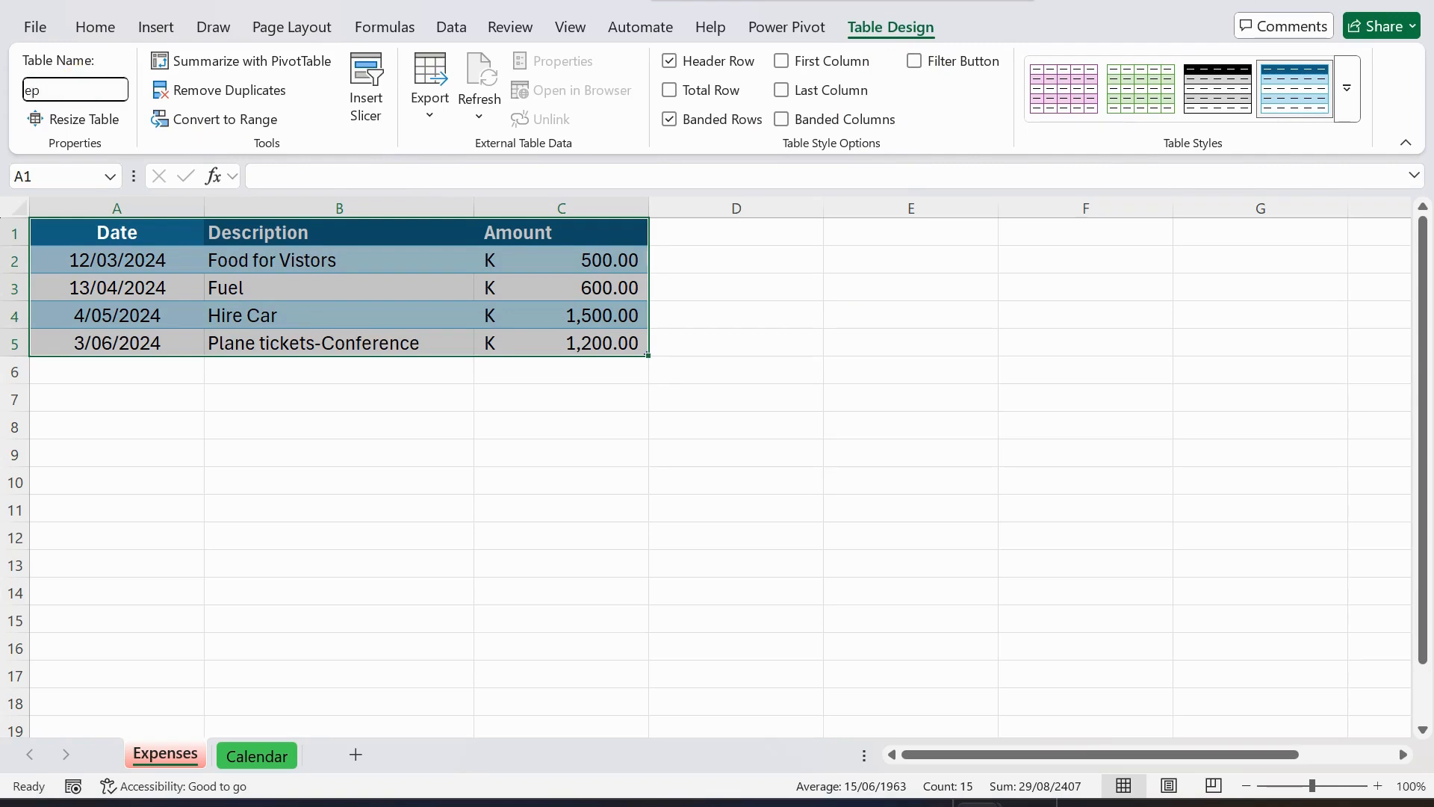
text(expenses)
key(Return)
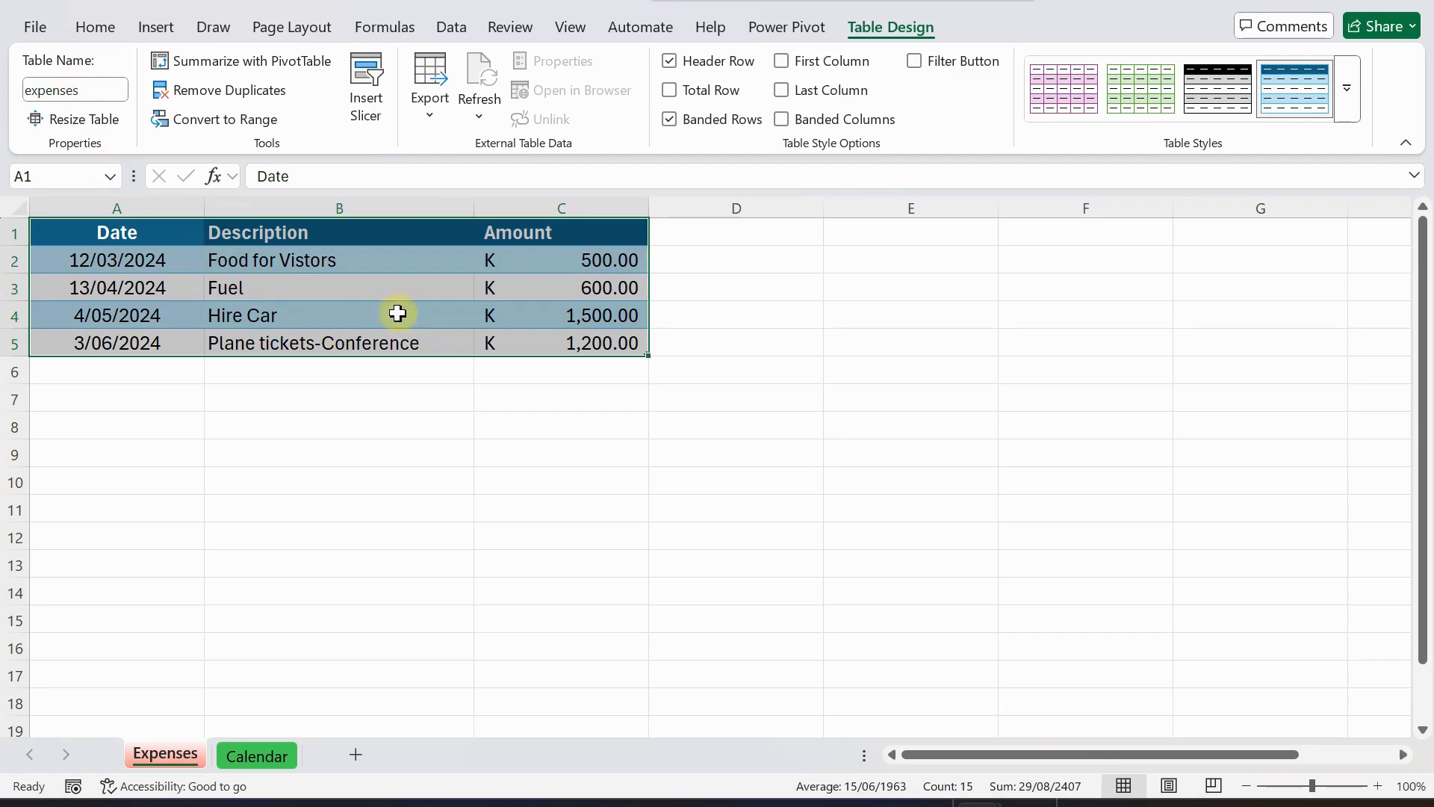
click(373, 267)
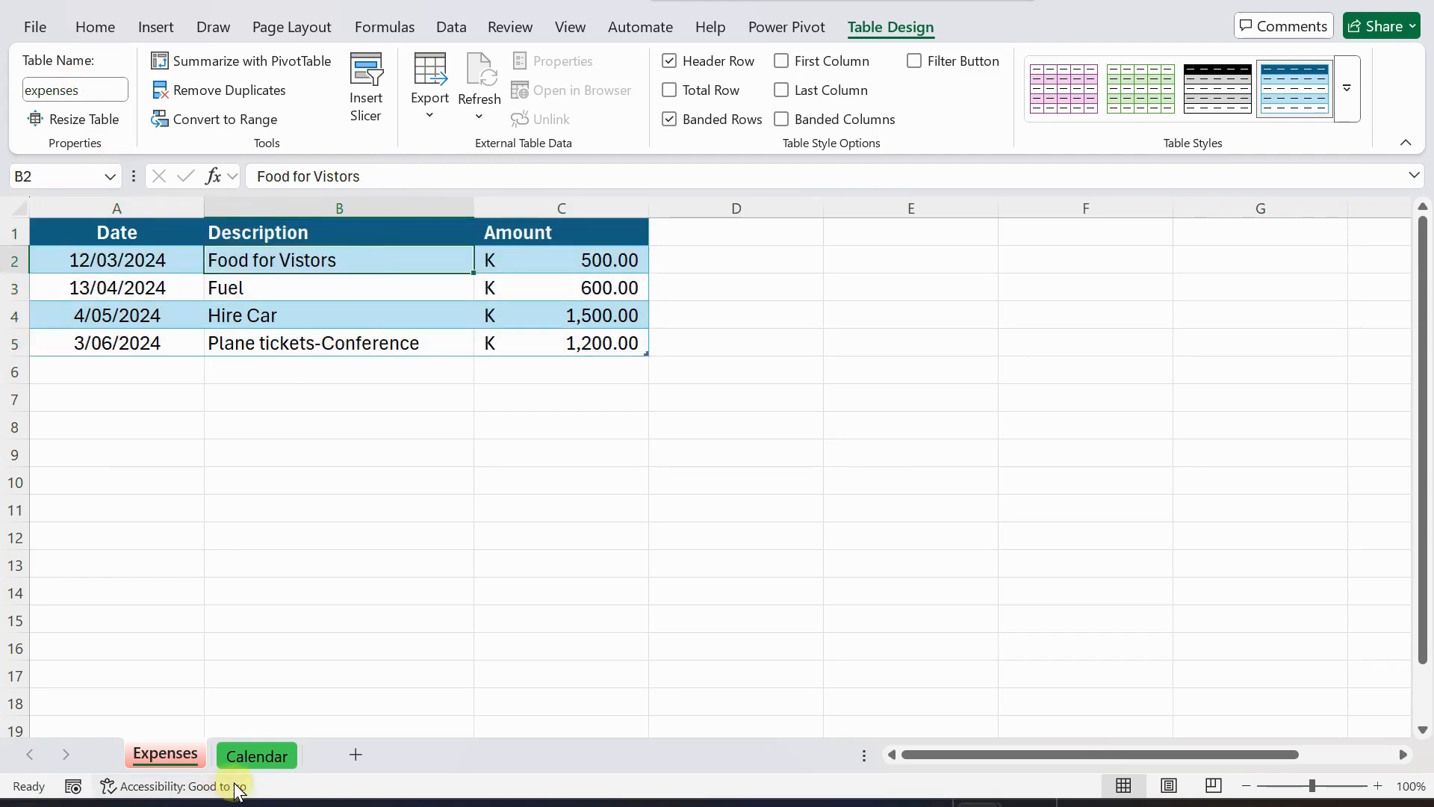
Compare the tables on the Calendar and Expenses sheets, finishing on the Expenses sheet.
click(258, 758)
click(164, 752)
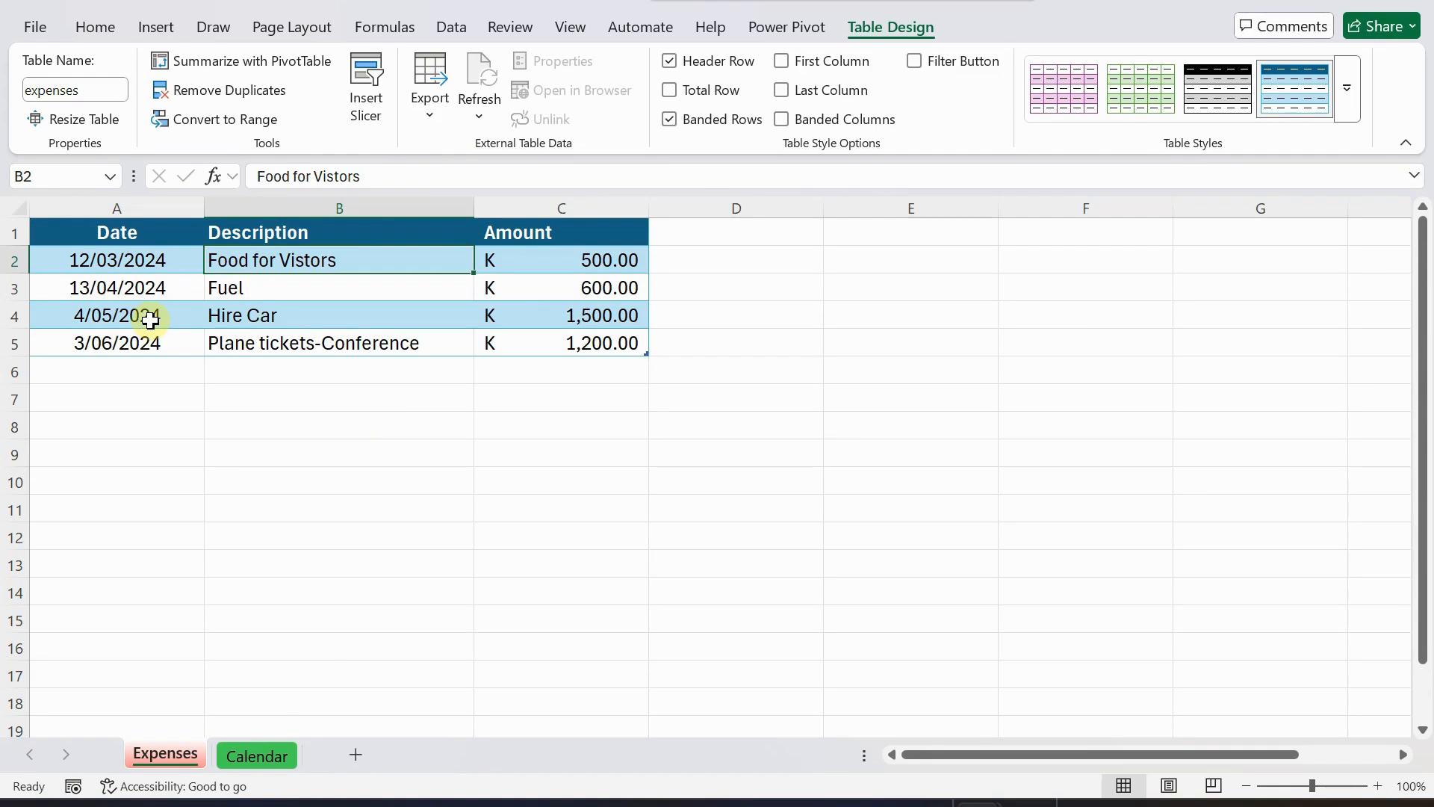
click(242, 750)
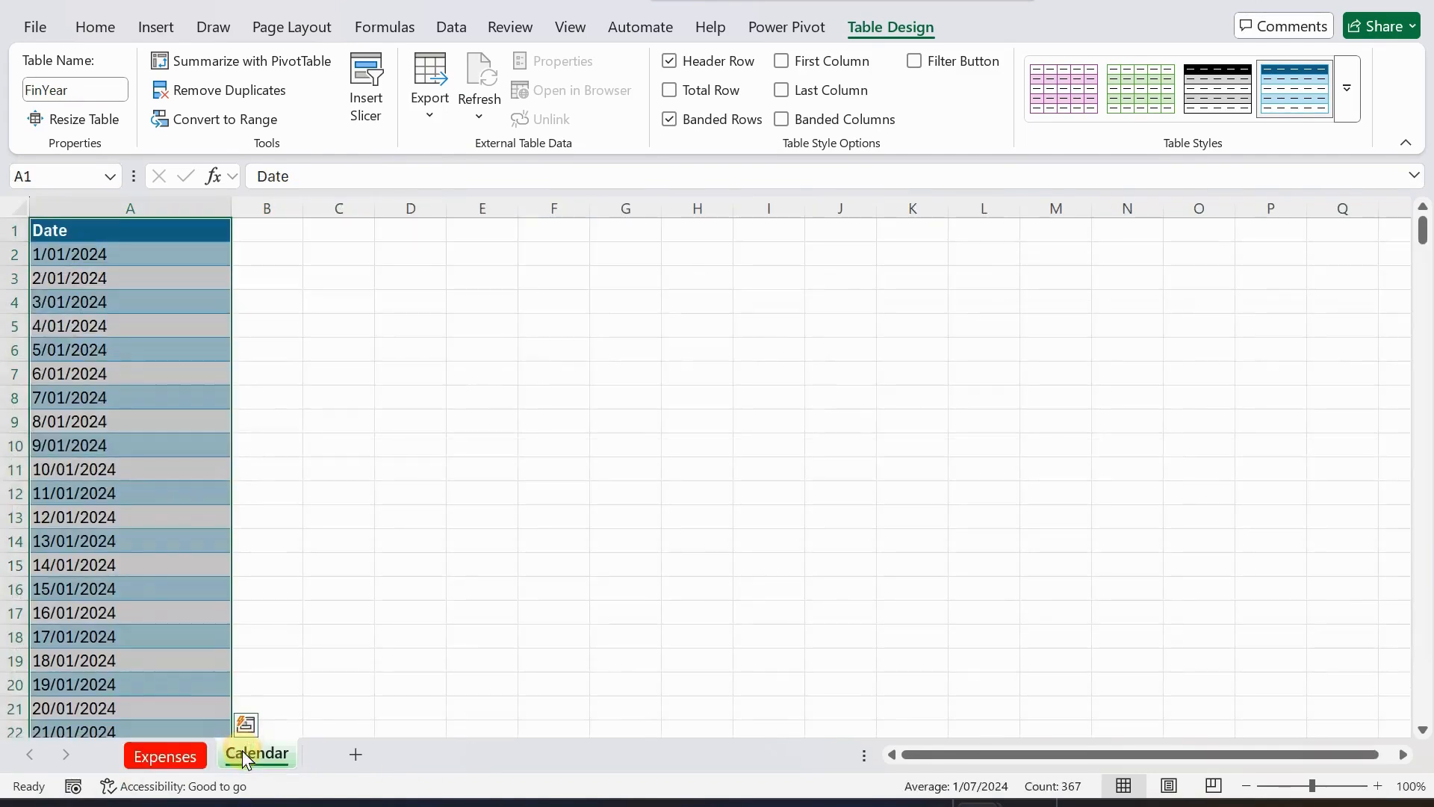
click(160, 758)
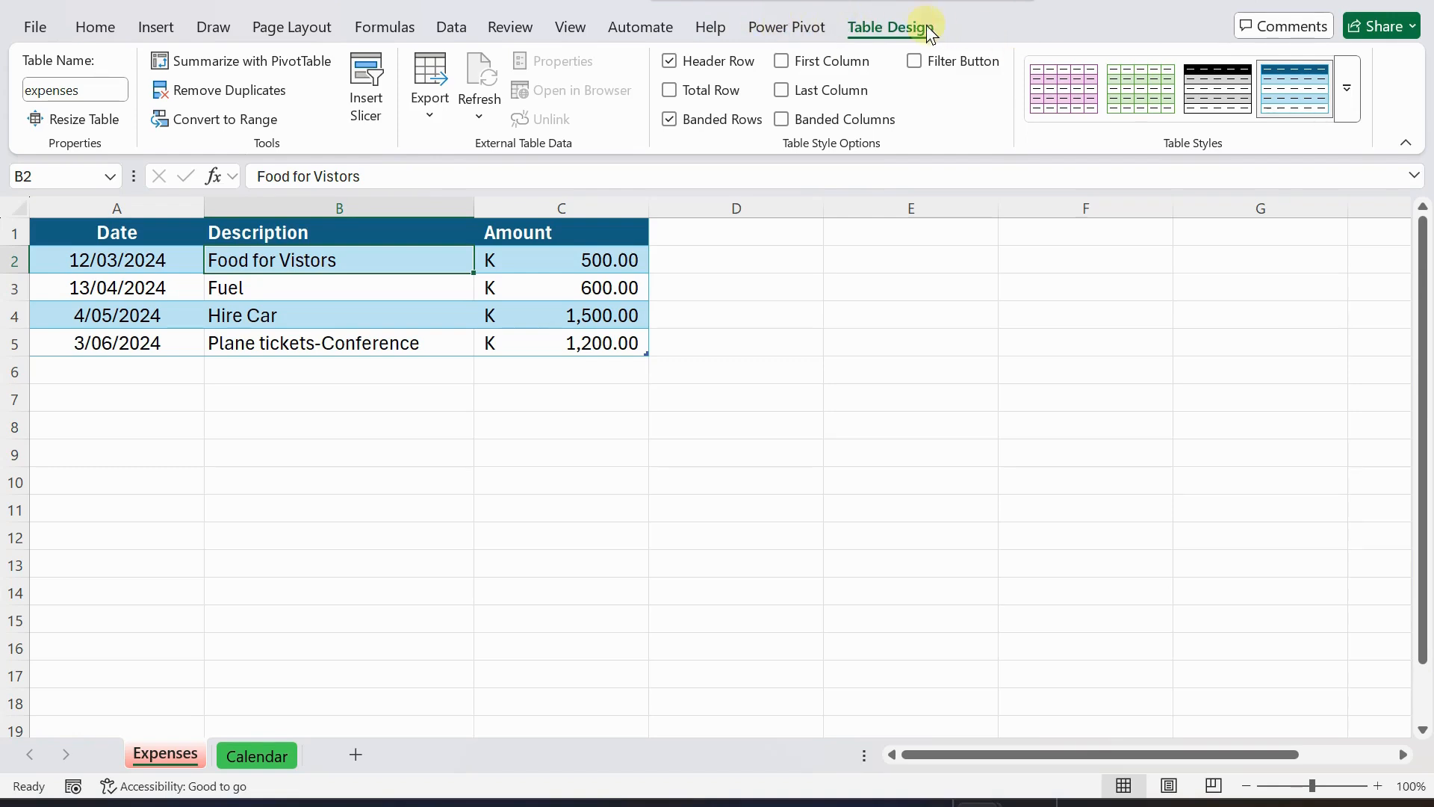
right_click(572, 33)
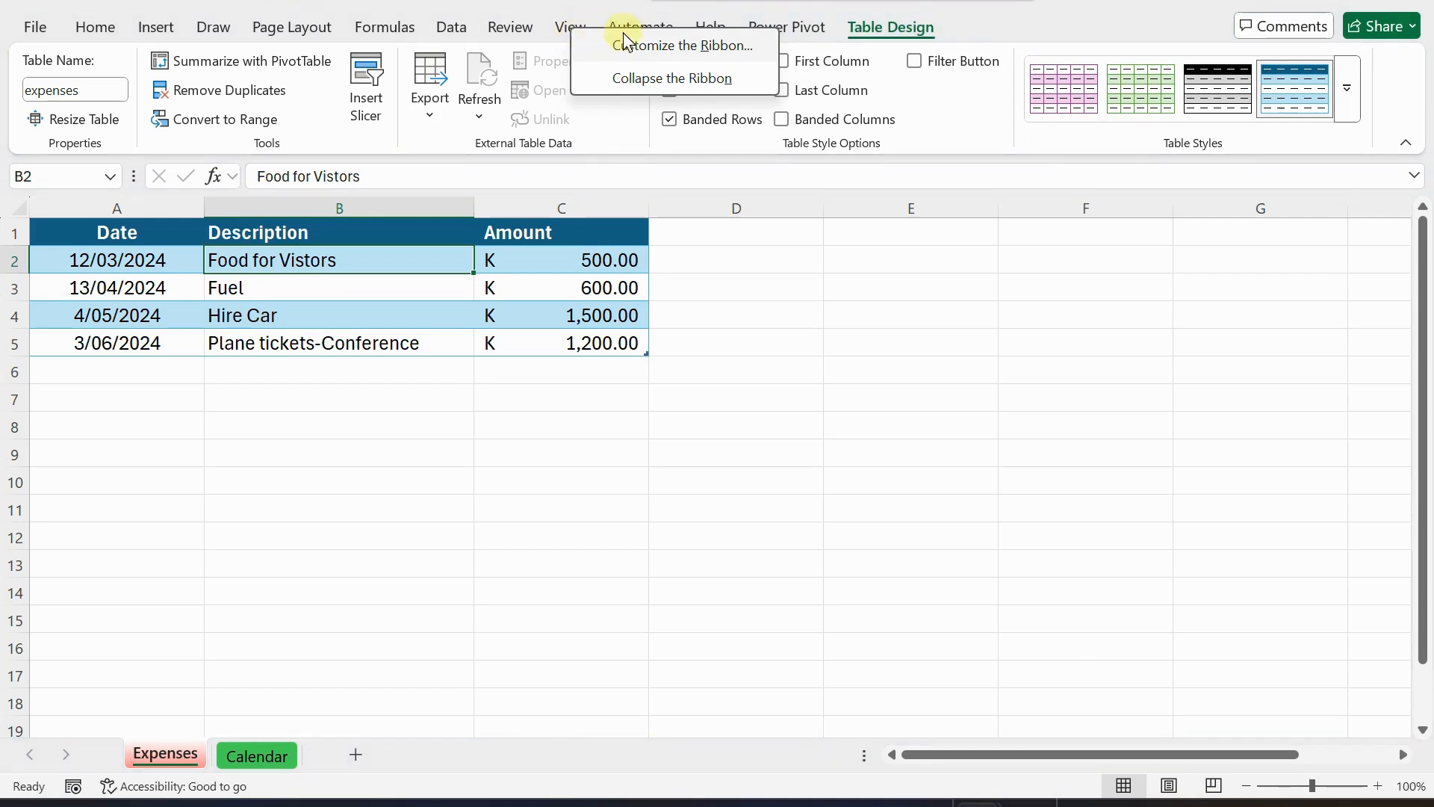
click(660, 46)
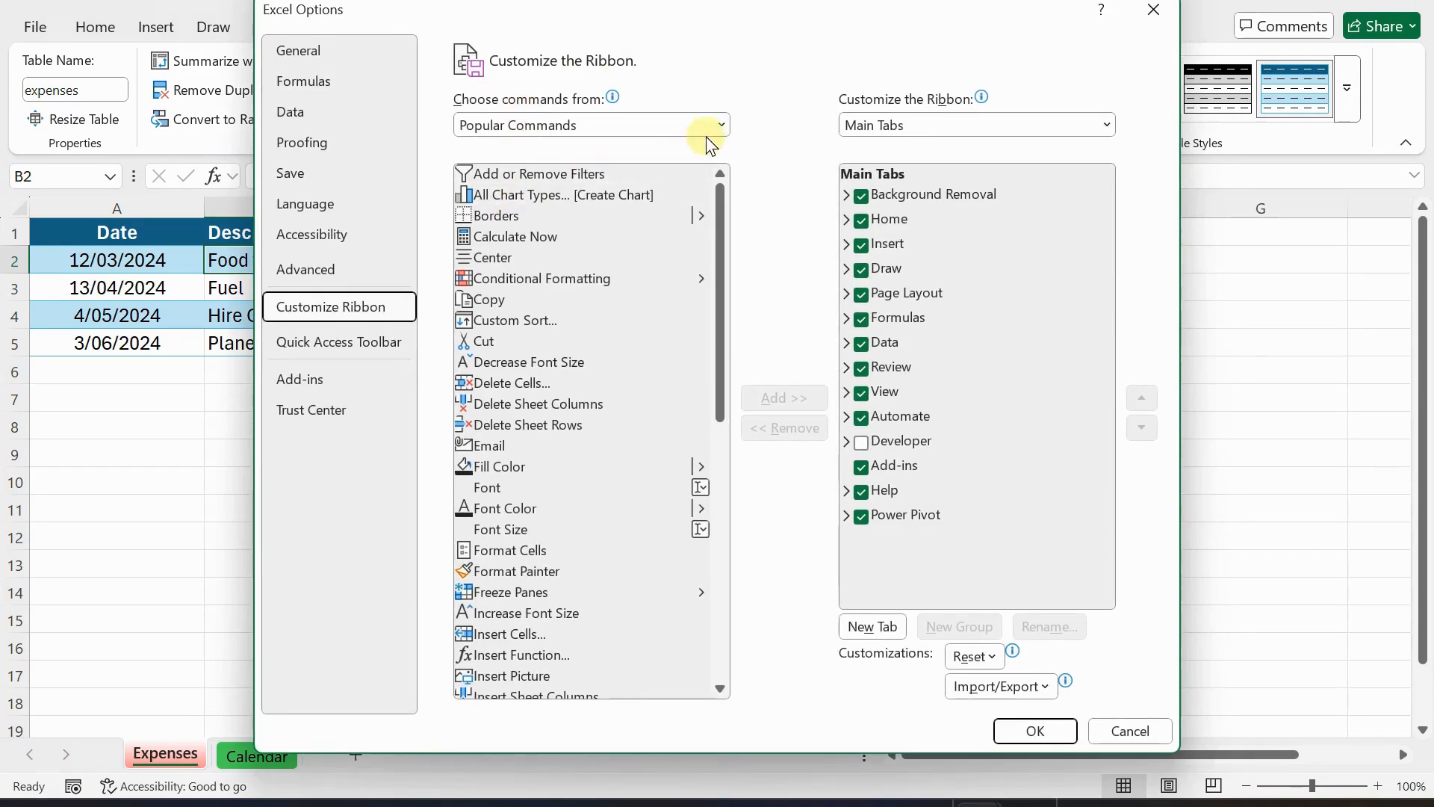
click(721, 125)
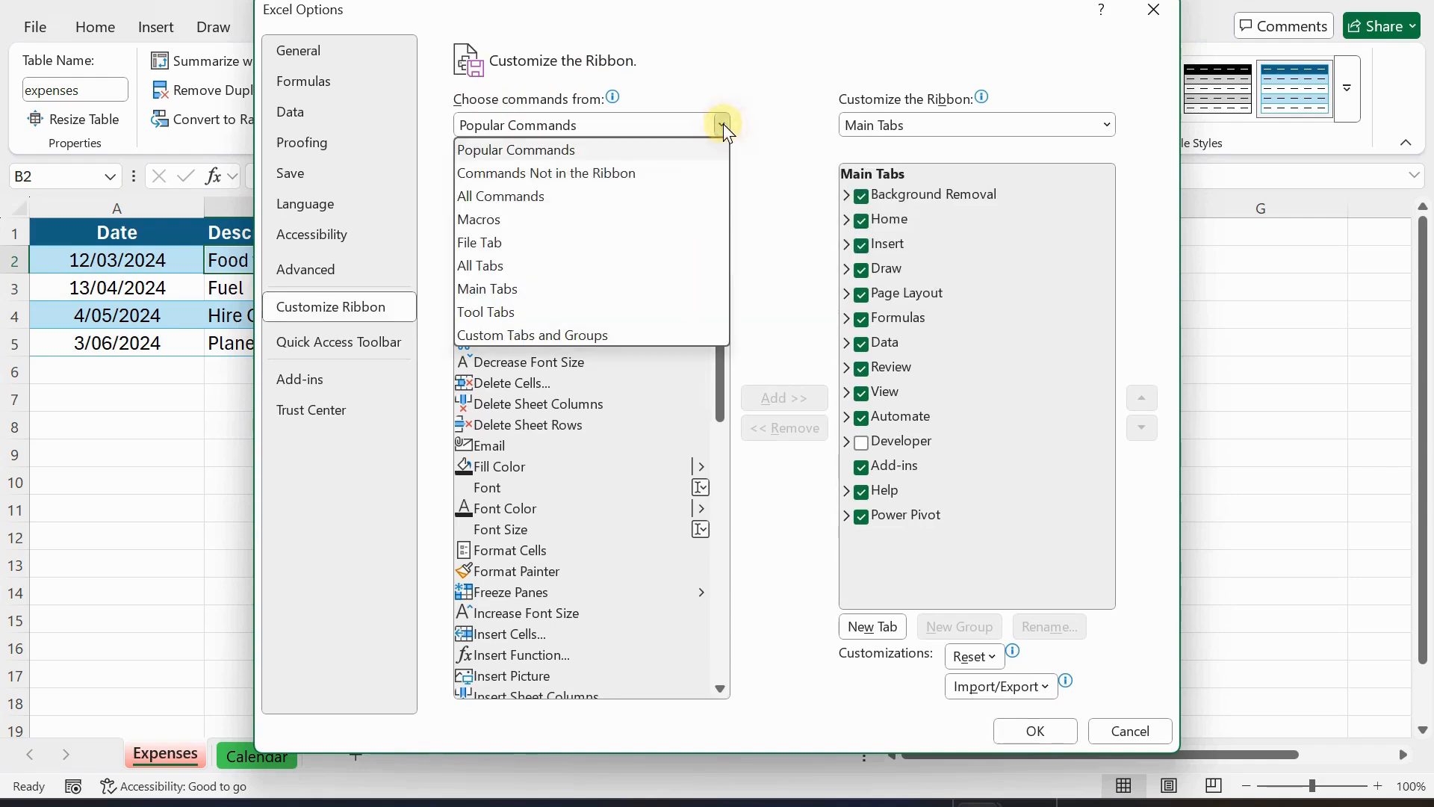
click(515, 174)
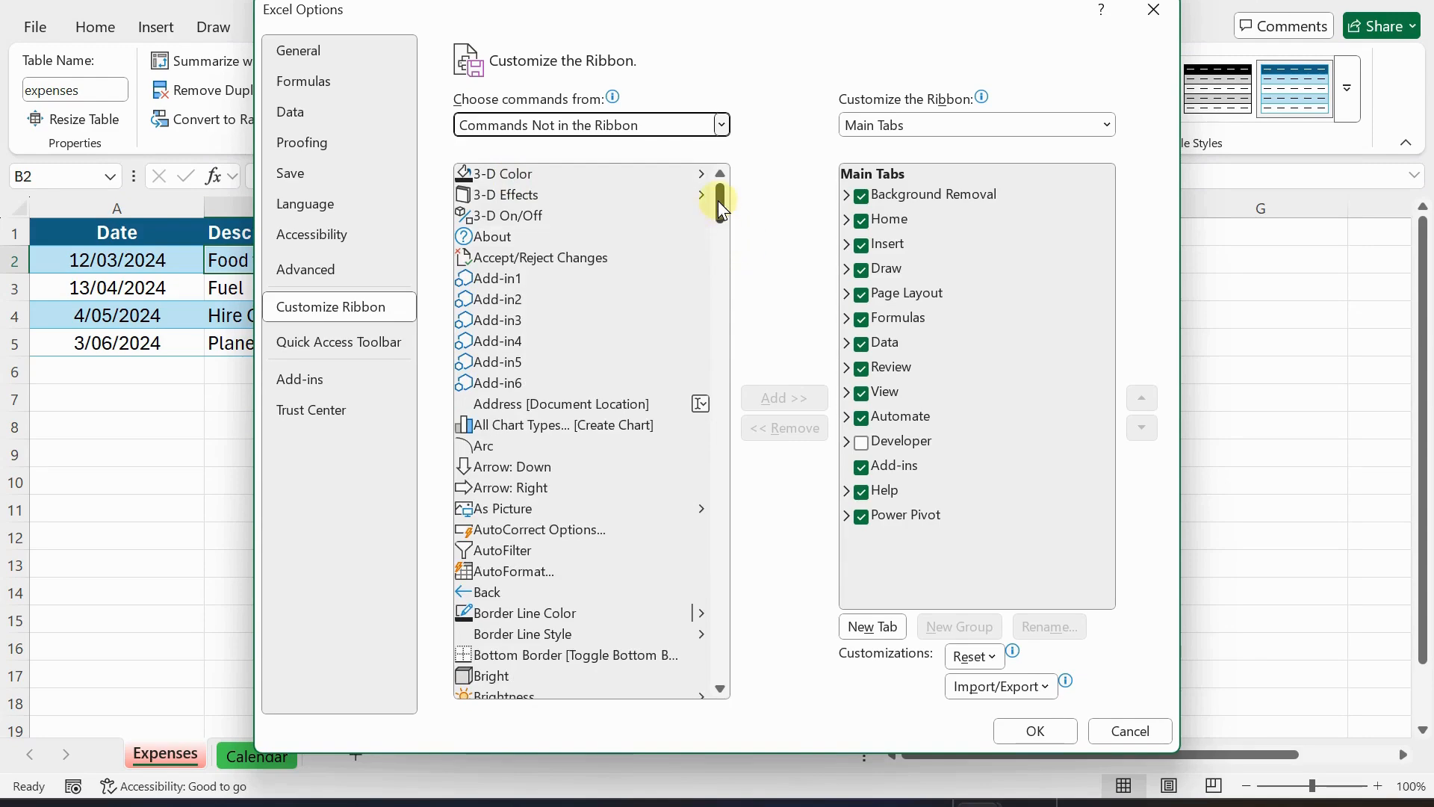
drag(722, 209, 728, 495)
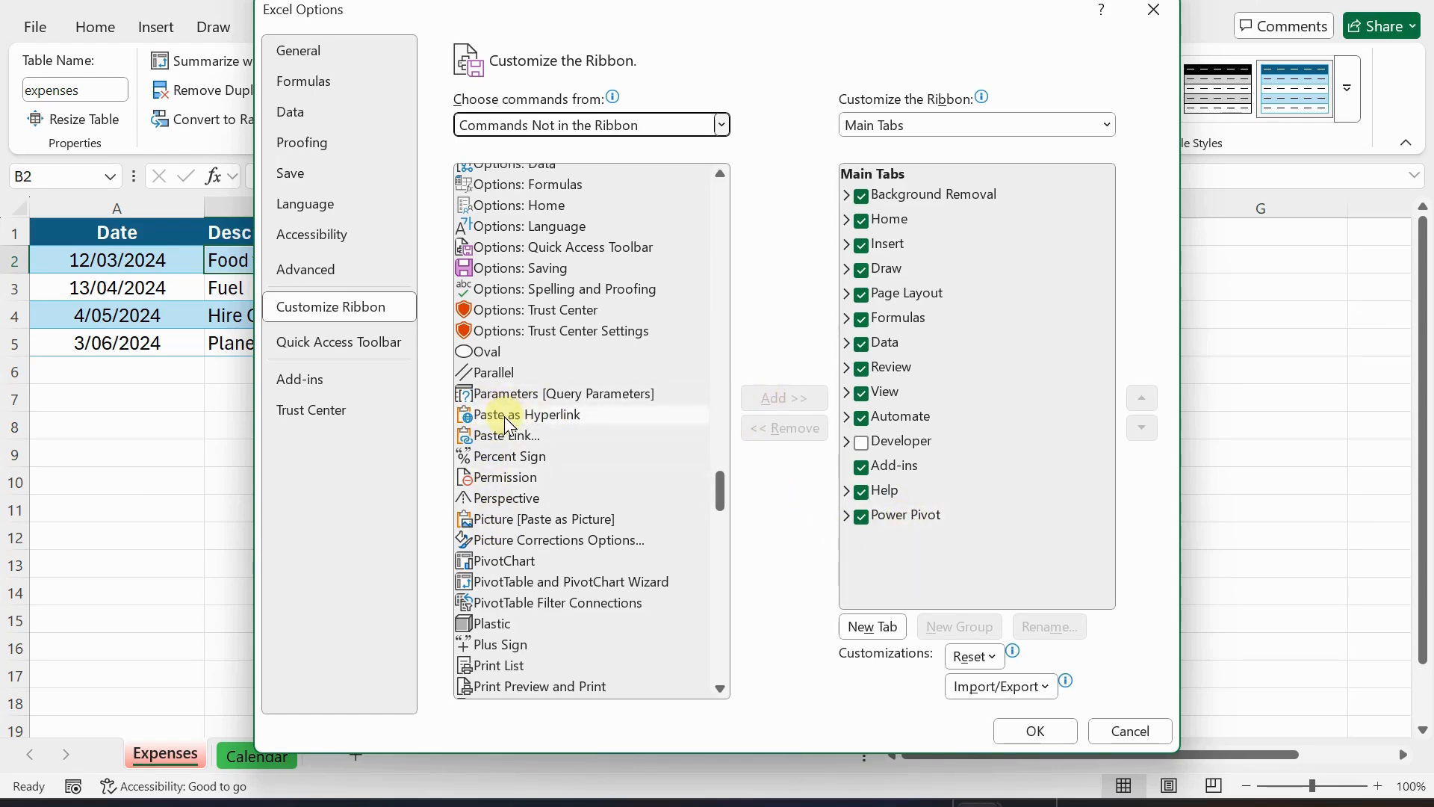
click(508, 562)
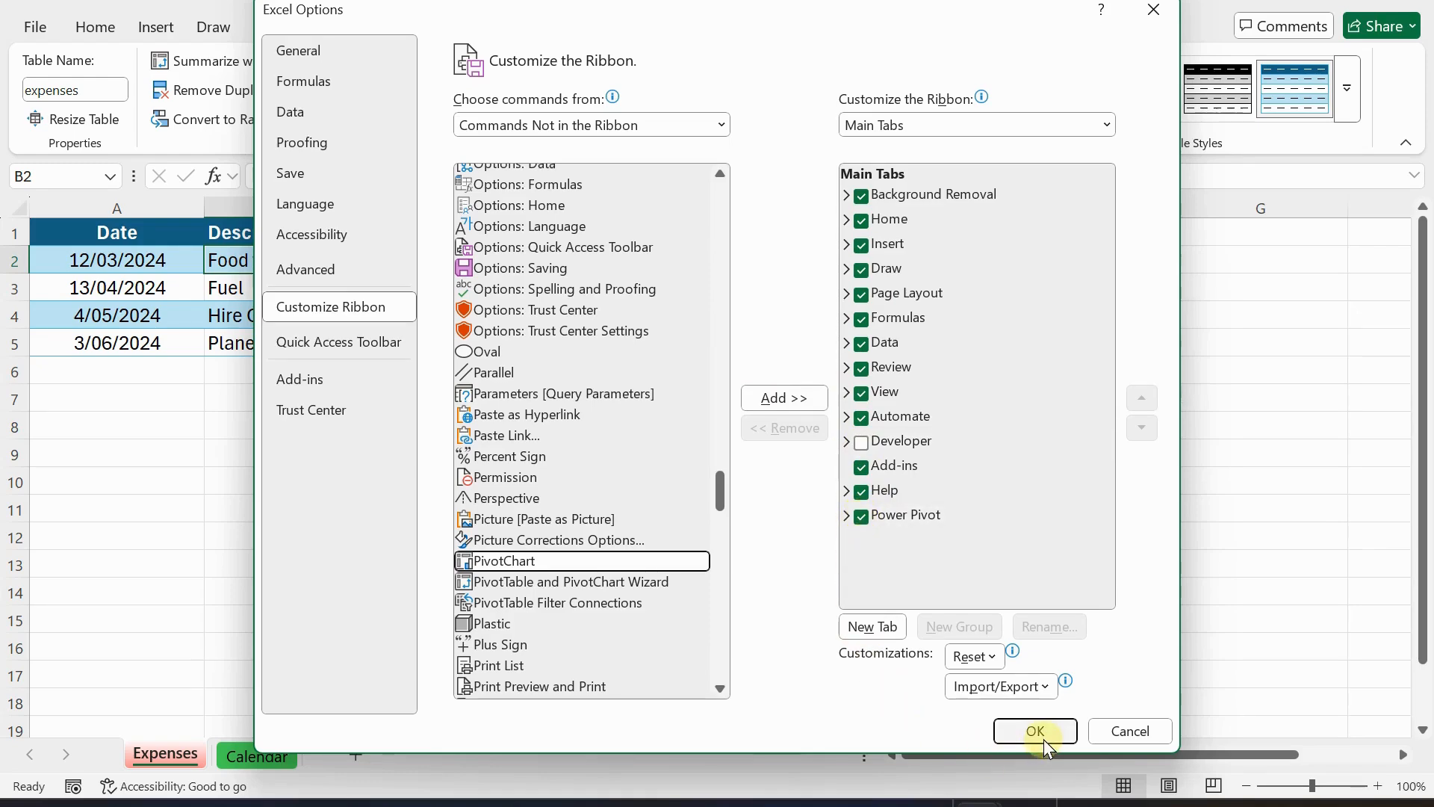
click(1129, 732)
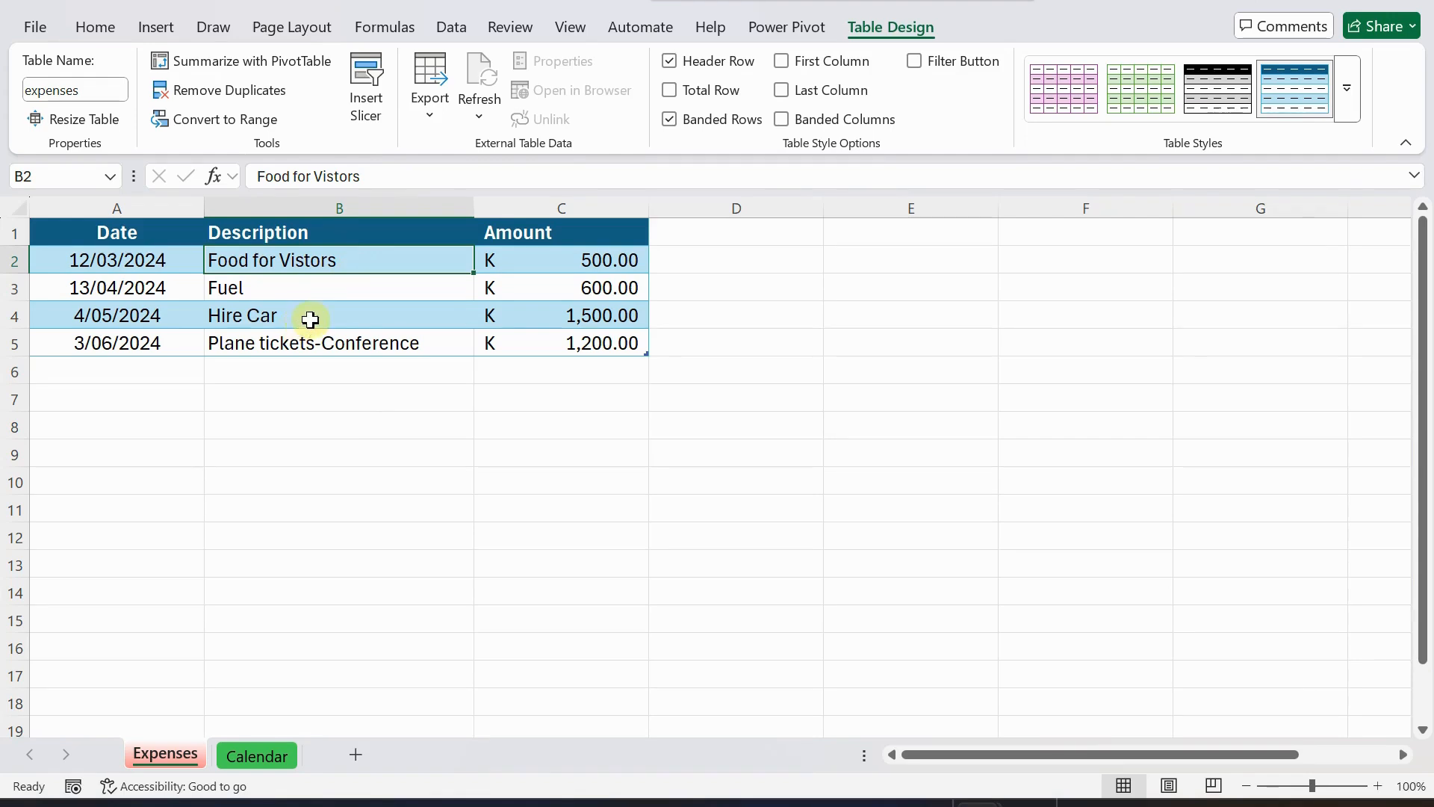
Add the Expenses sheet's table to the Power Pivot data model and return to the workbook.
click(311, 319)
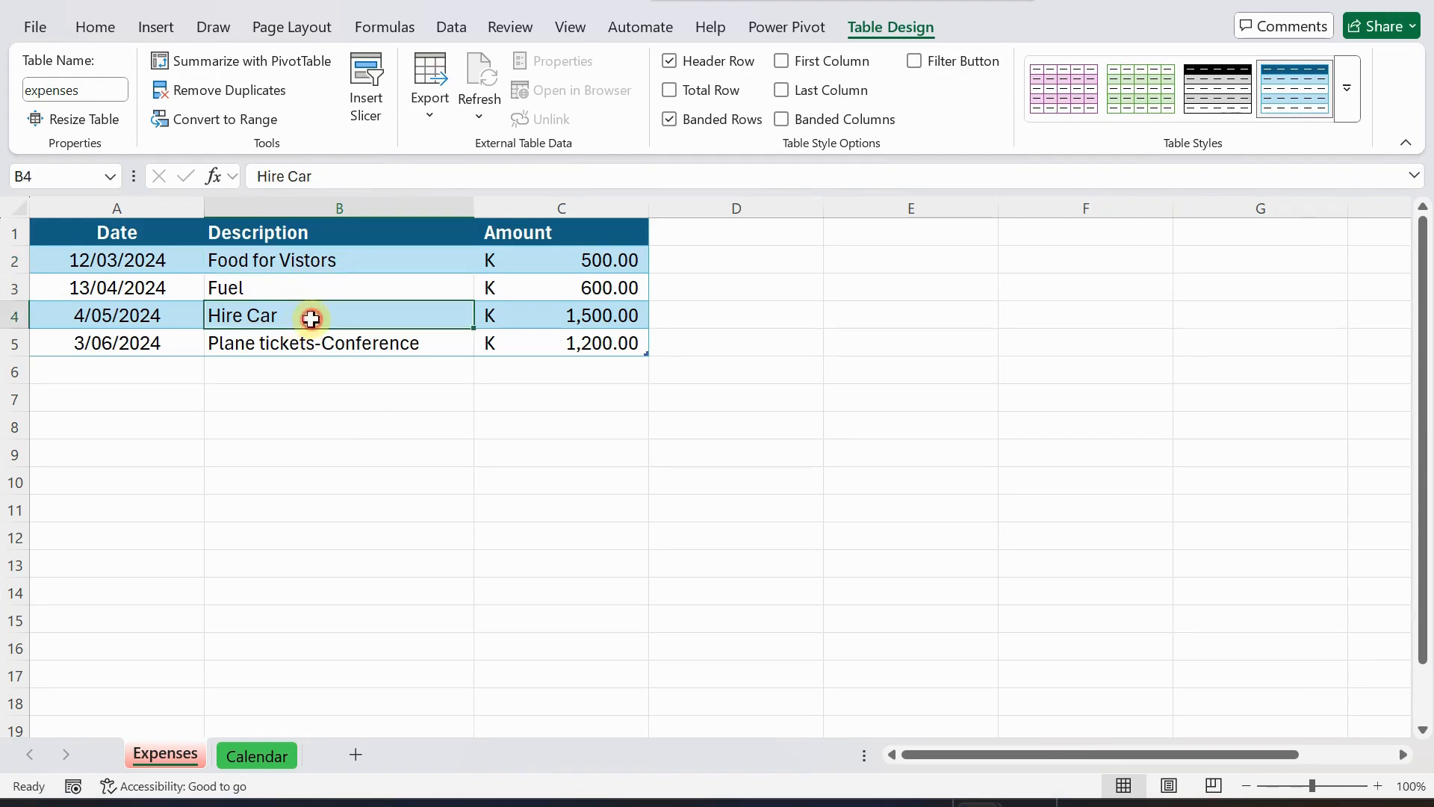
click(764, 30)
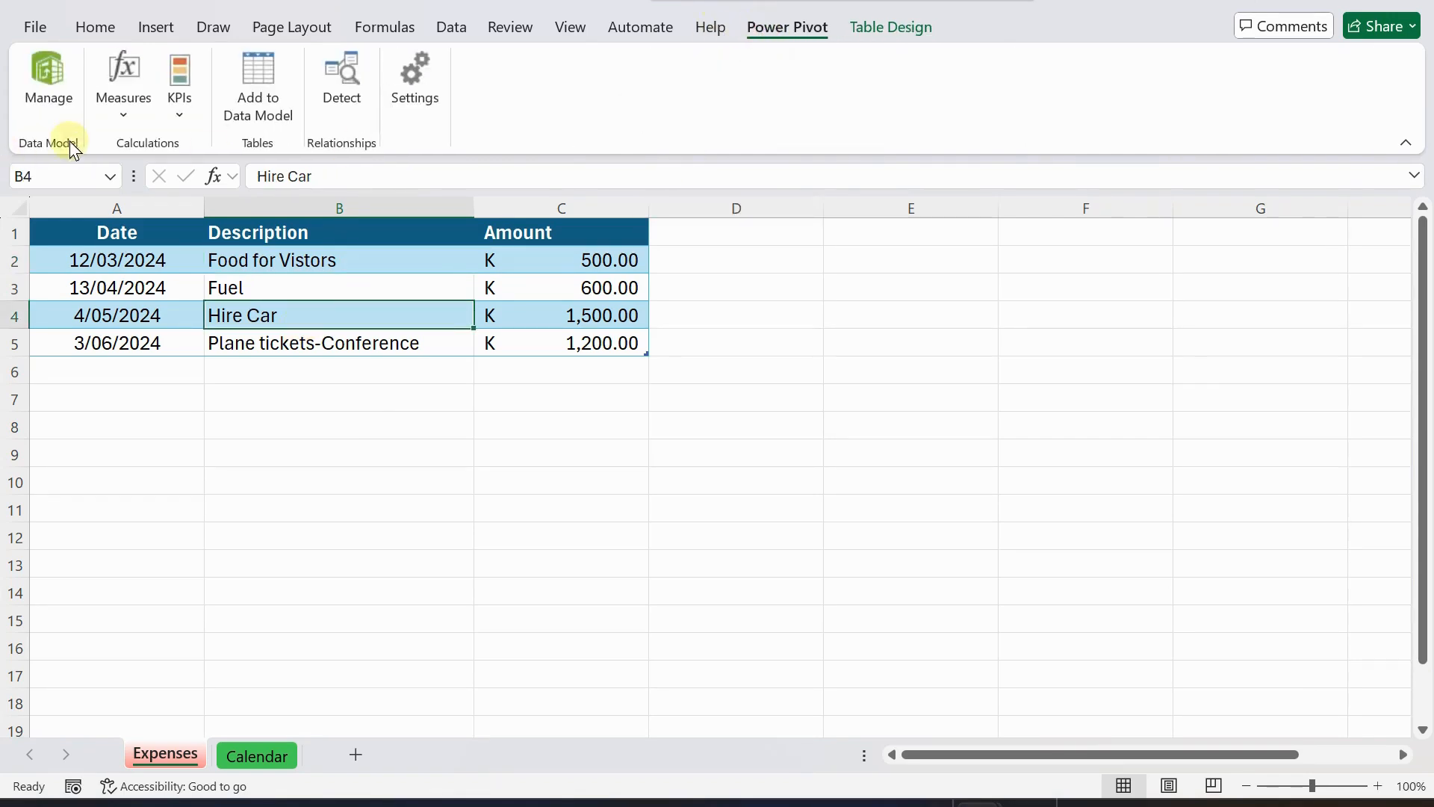
click(255, 78)
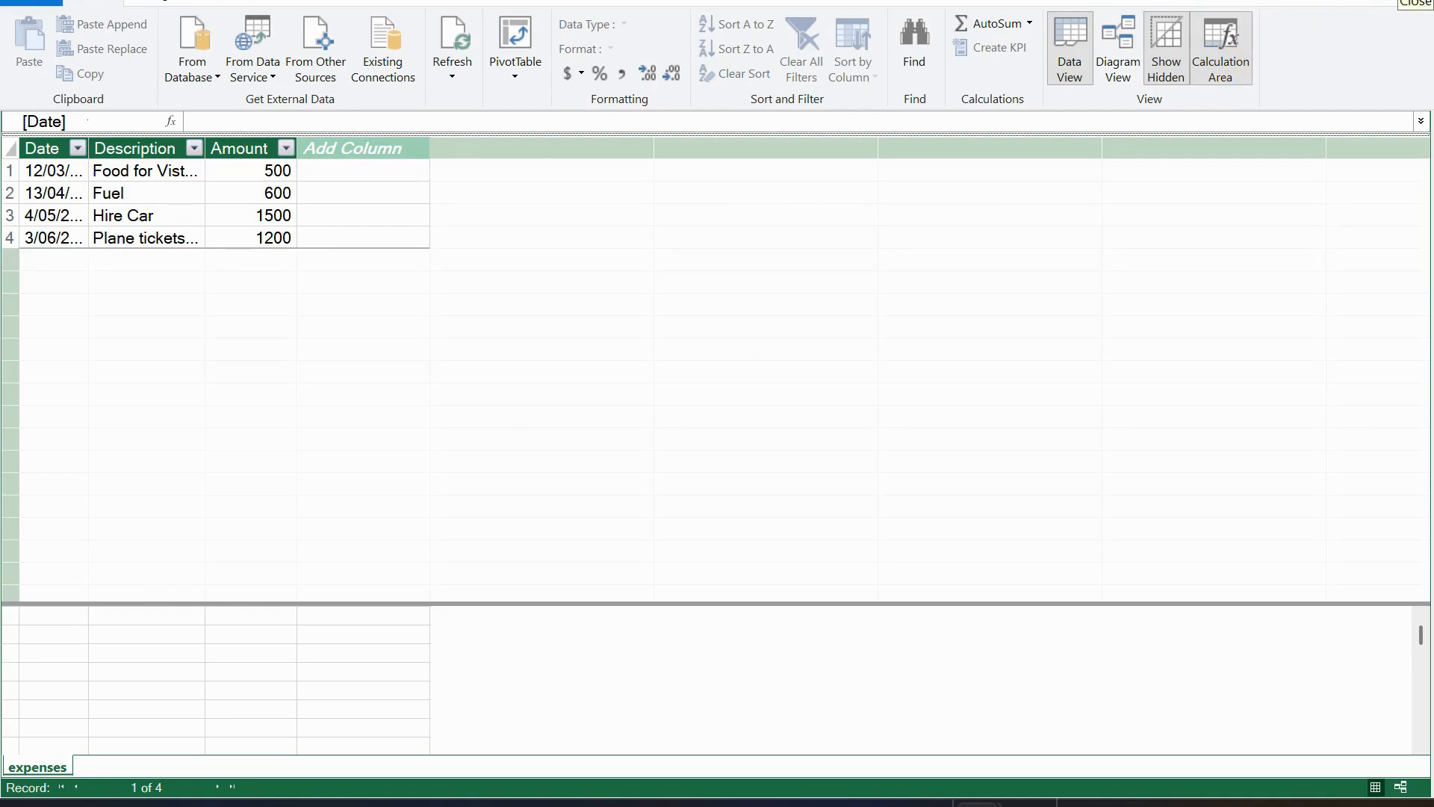
click(1419, 1)
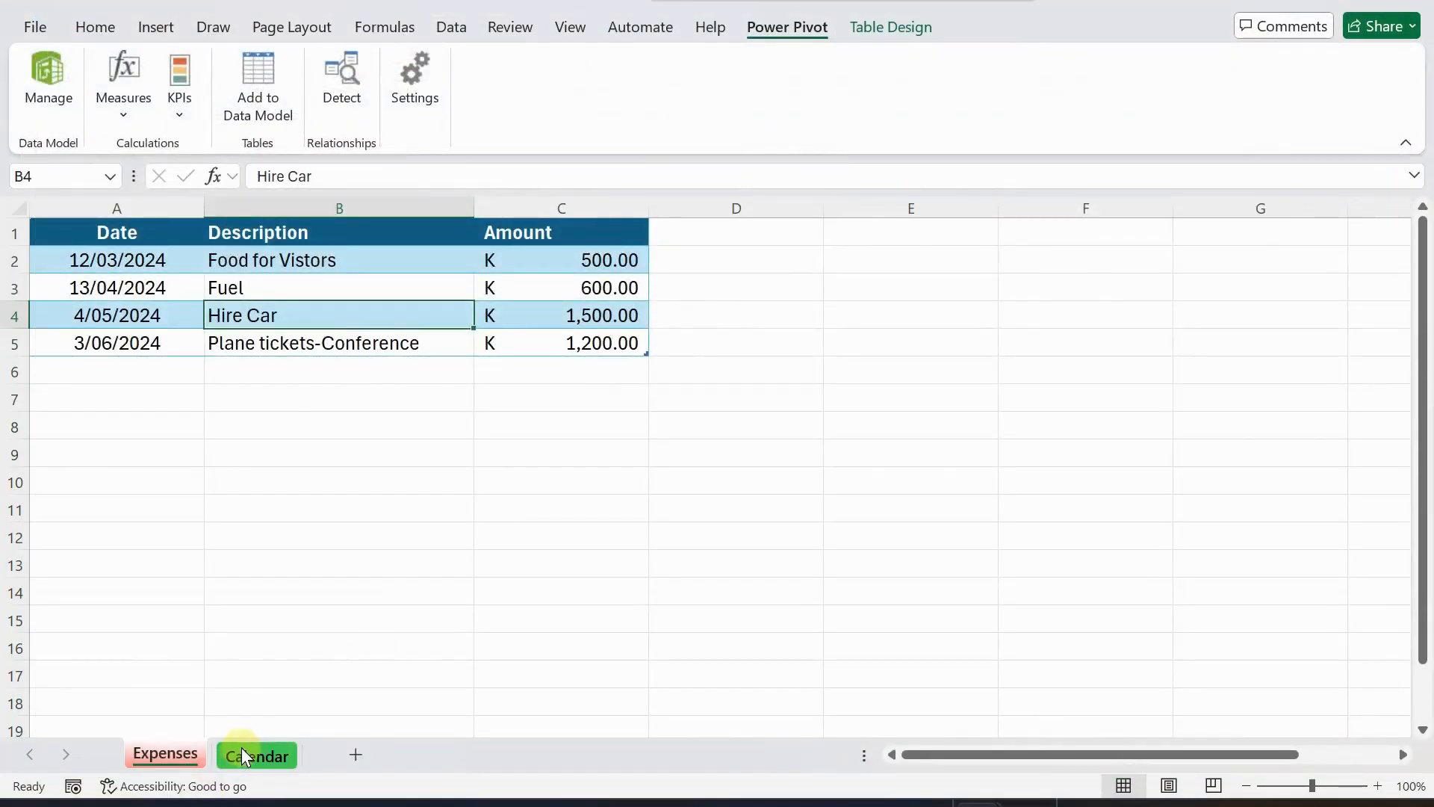
Add the Calendar sheet's FinYear table to the data model and review both the expenses and FinYear tables there.
click(242, 750)
click(122, 303)
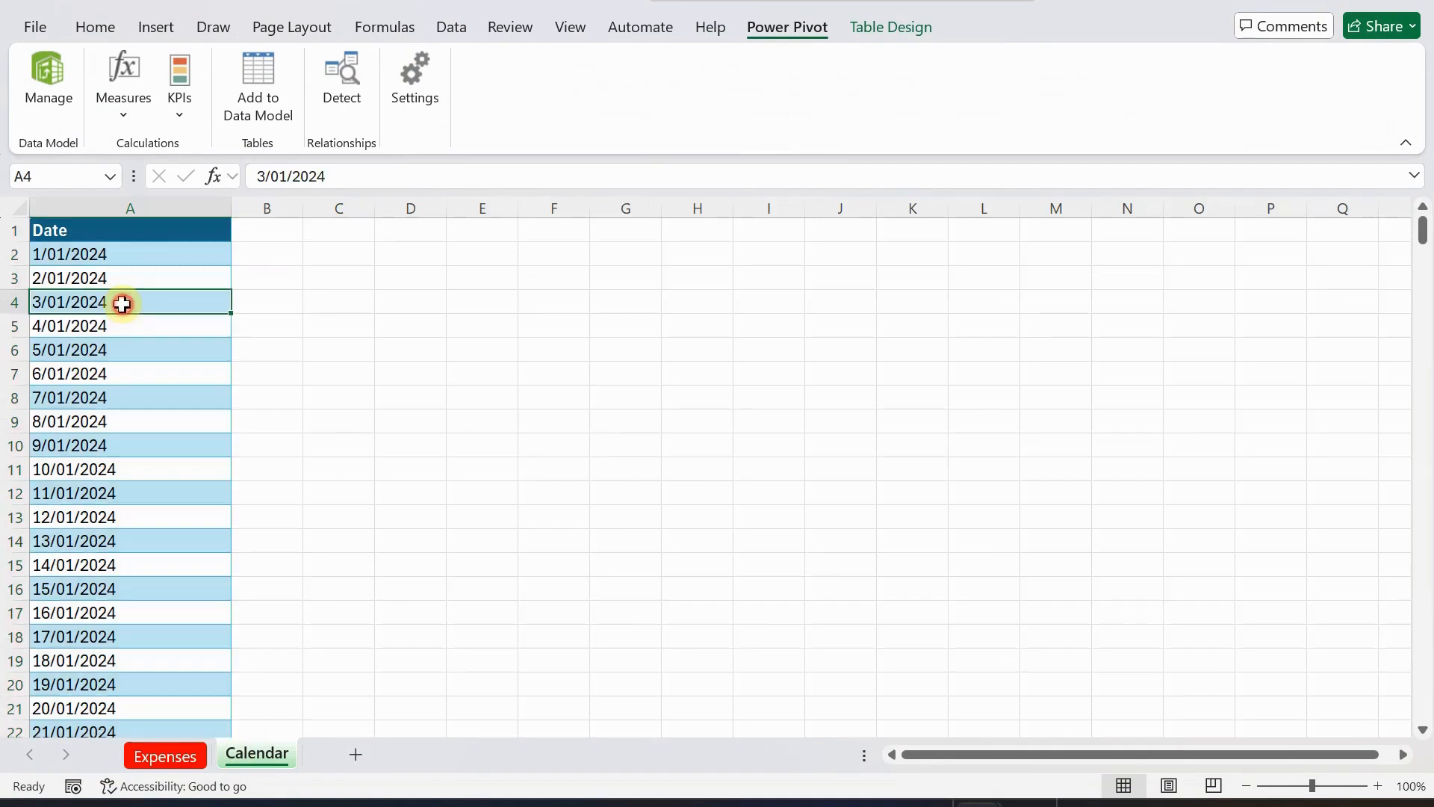
click(268, 84)
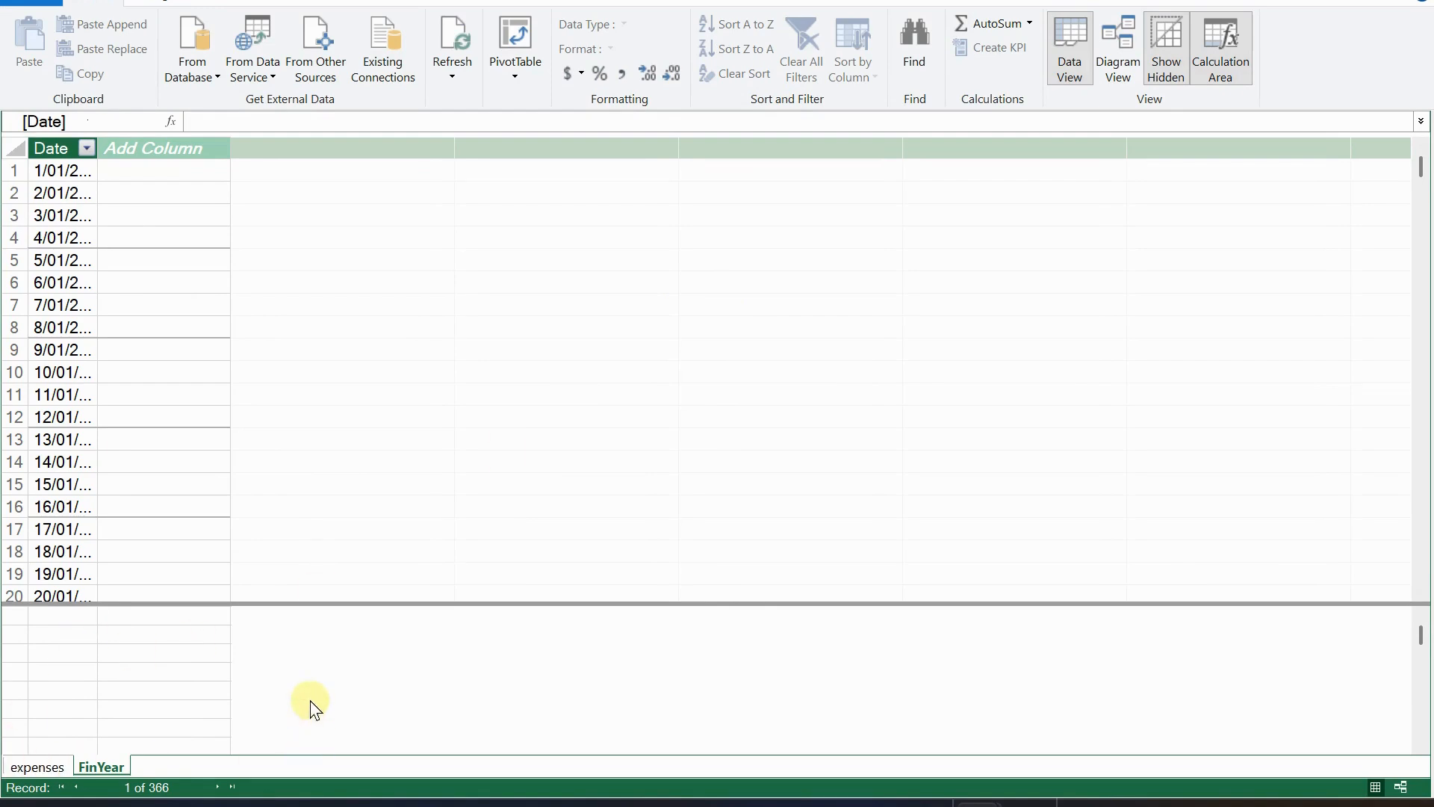
click(109, 767)
click(52, 767)
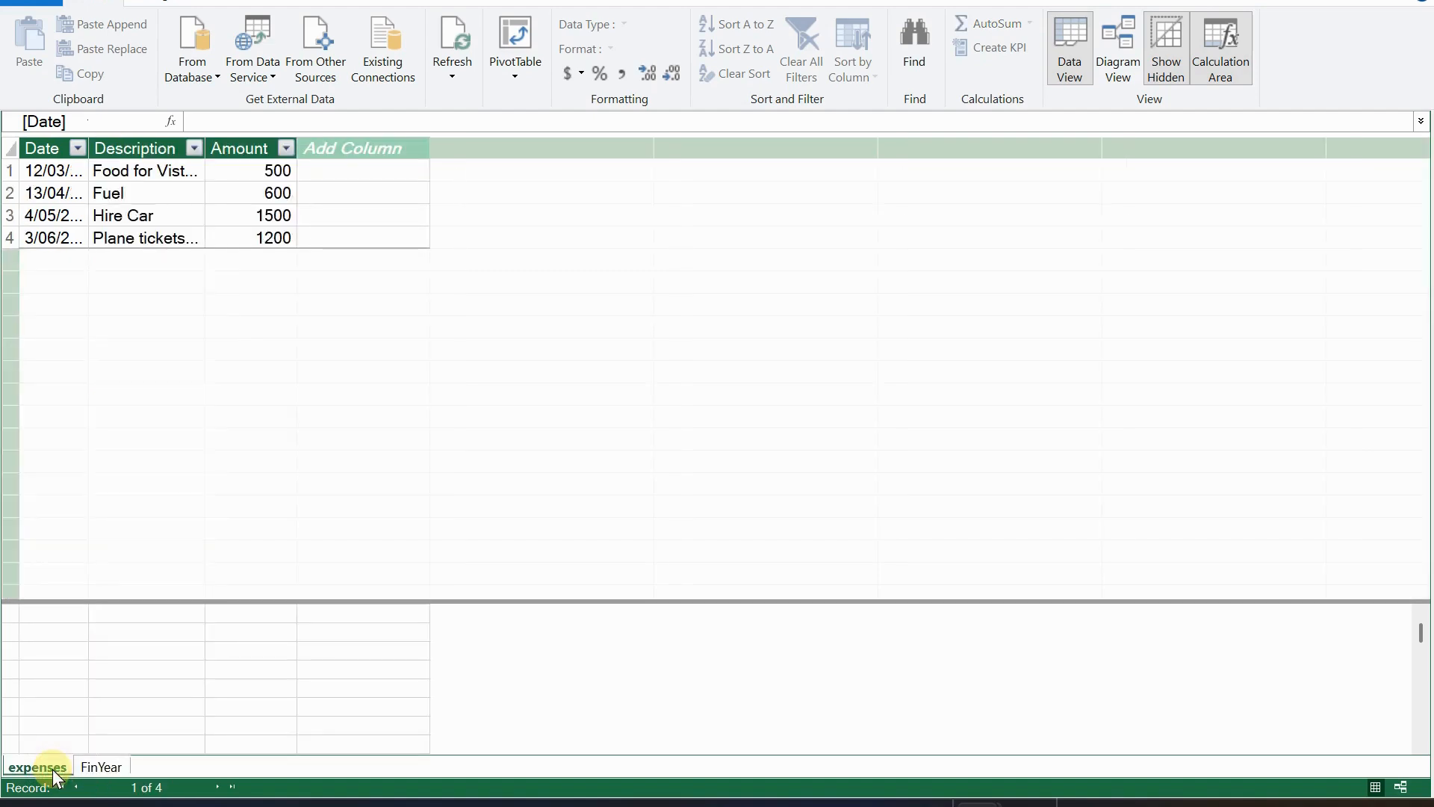
click(107, 763)
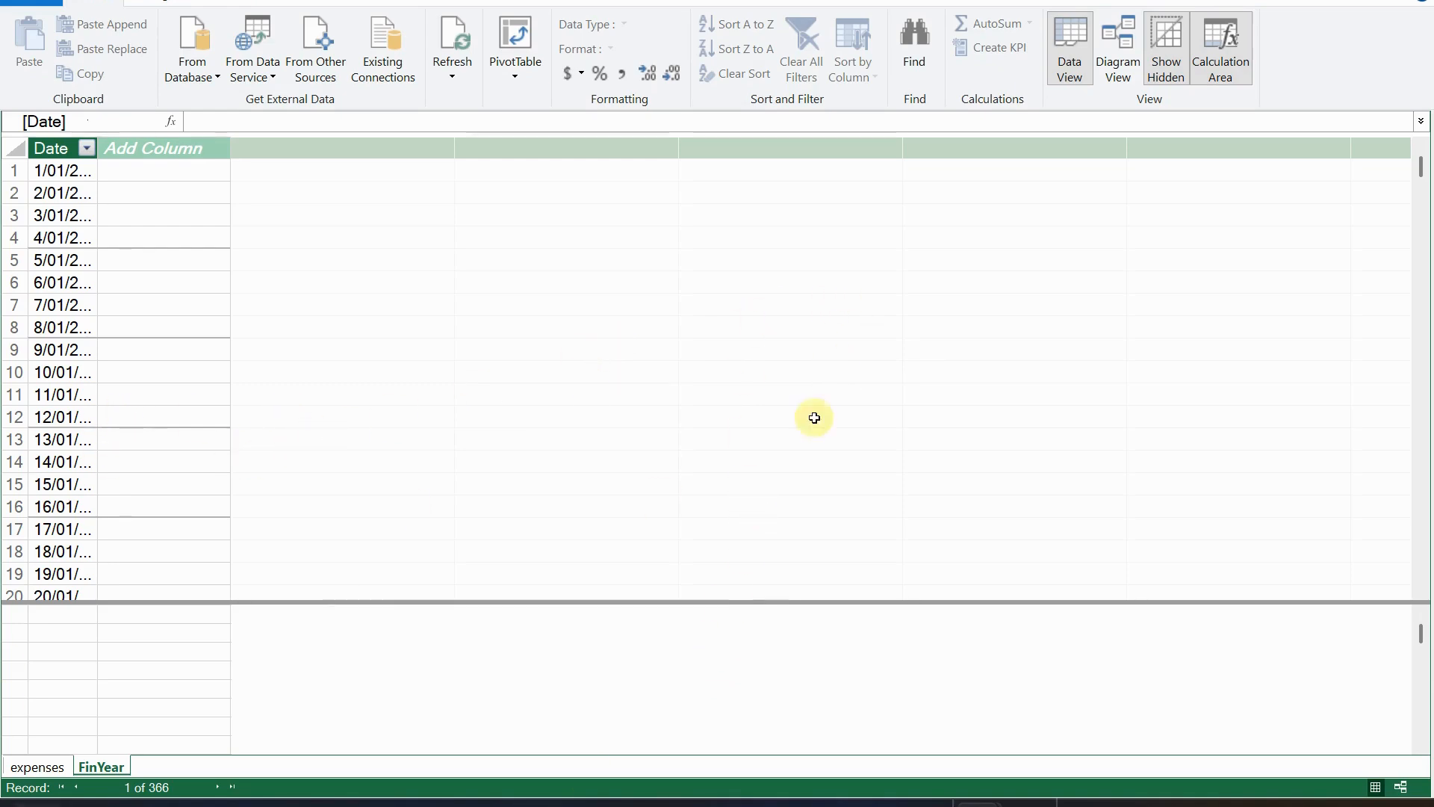
In the data model's diagram, relate the expenses Date field to the FinYear Date field and reposition the FinYear table.
click(1123, 39)
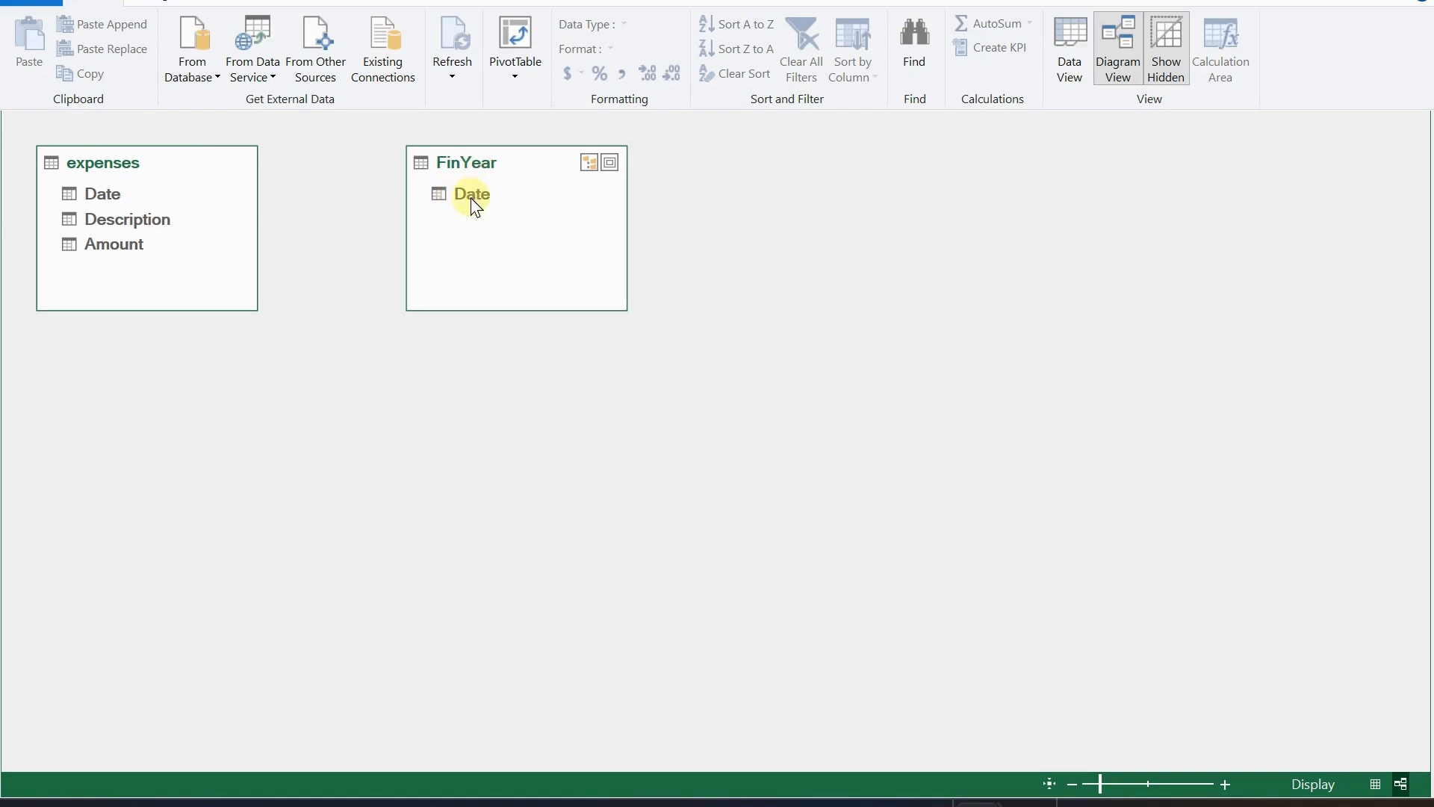
click(105, 196)
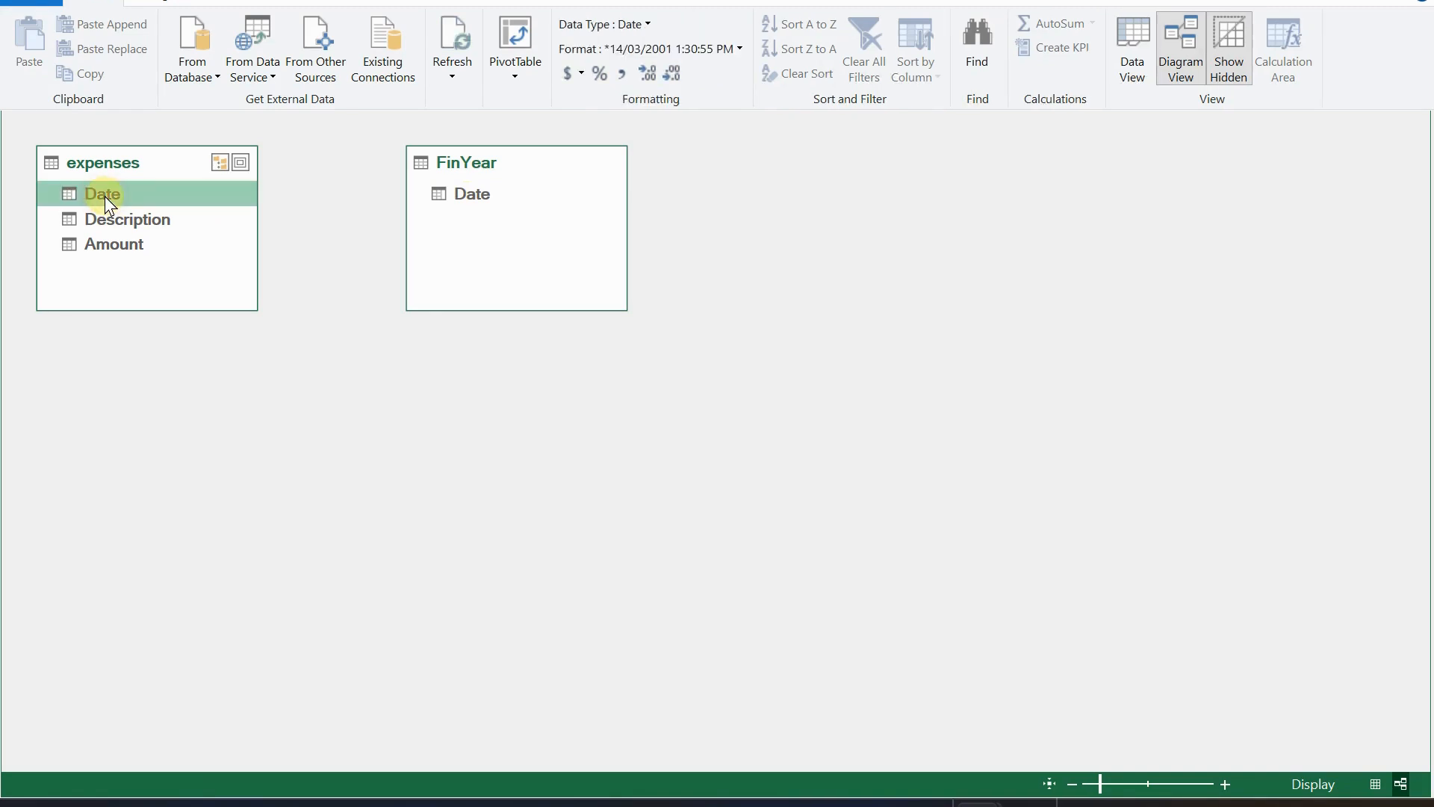
drag(104, 196, 467, 194)
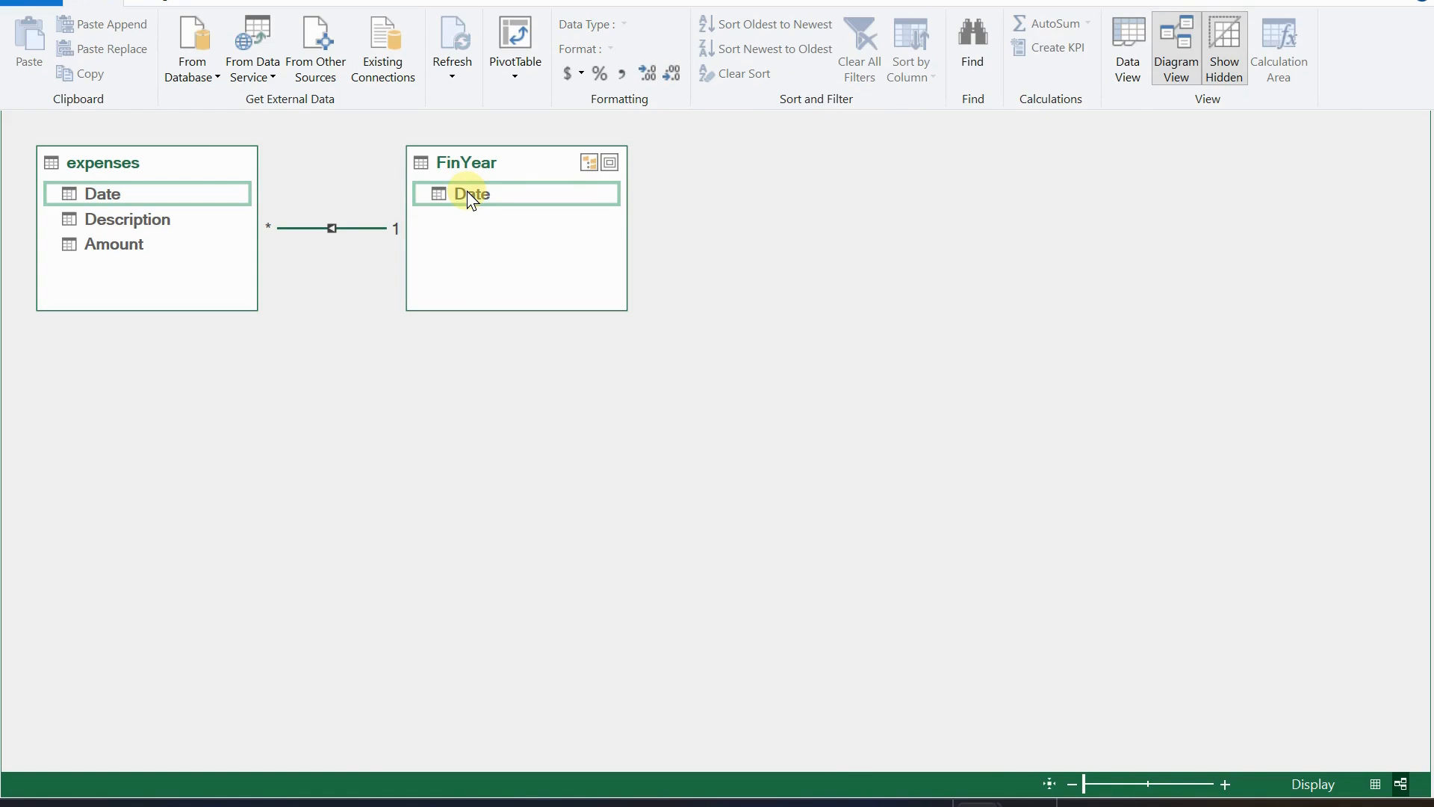
drag(526, 172, 575, 296)
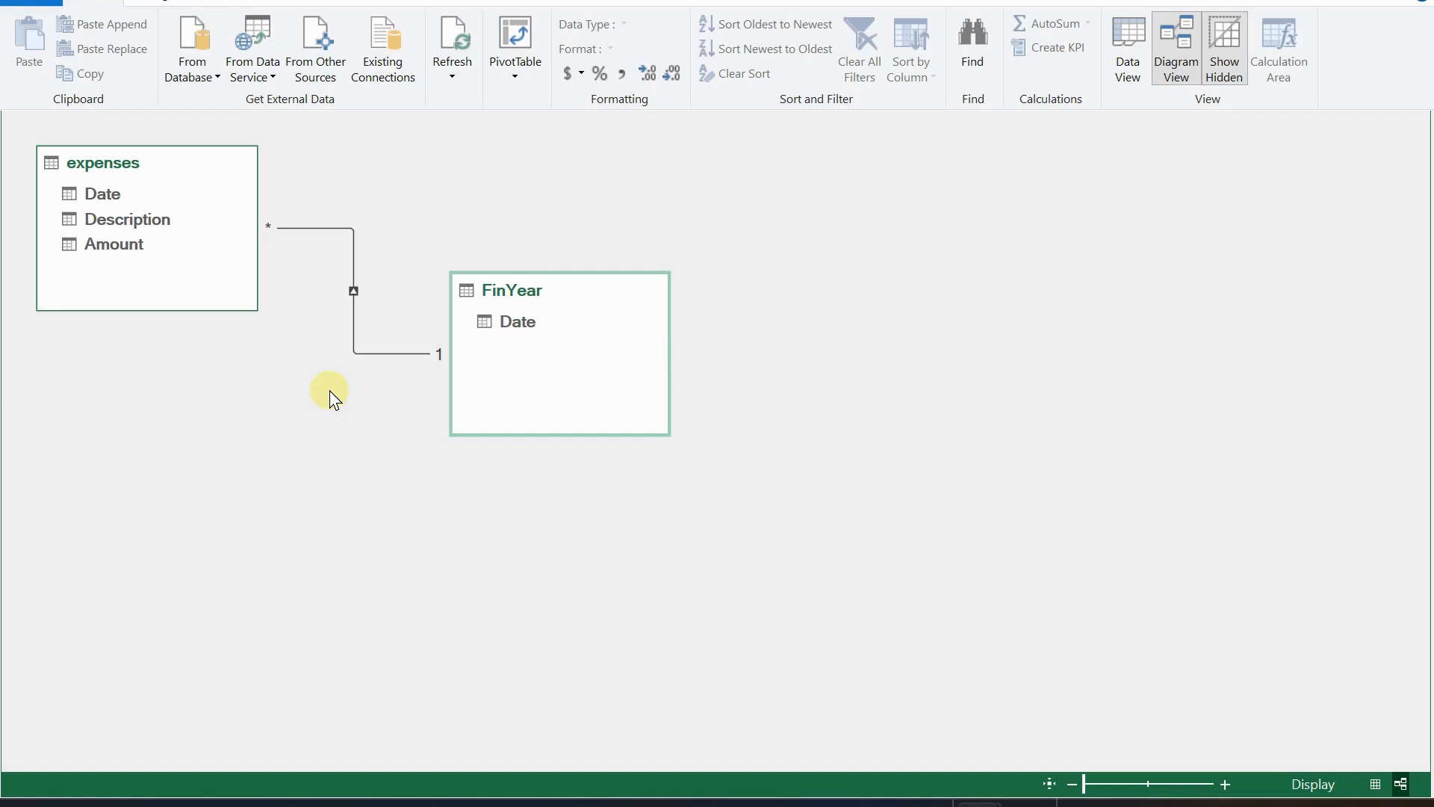
click(269, 229)
drag(539, 290, 549, 190)
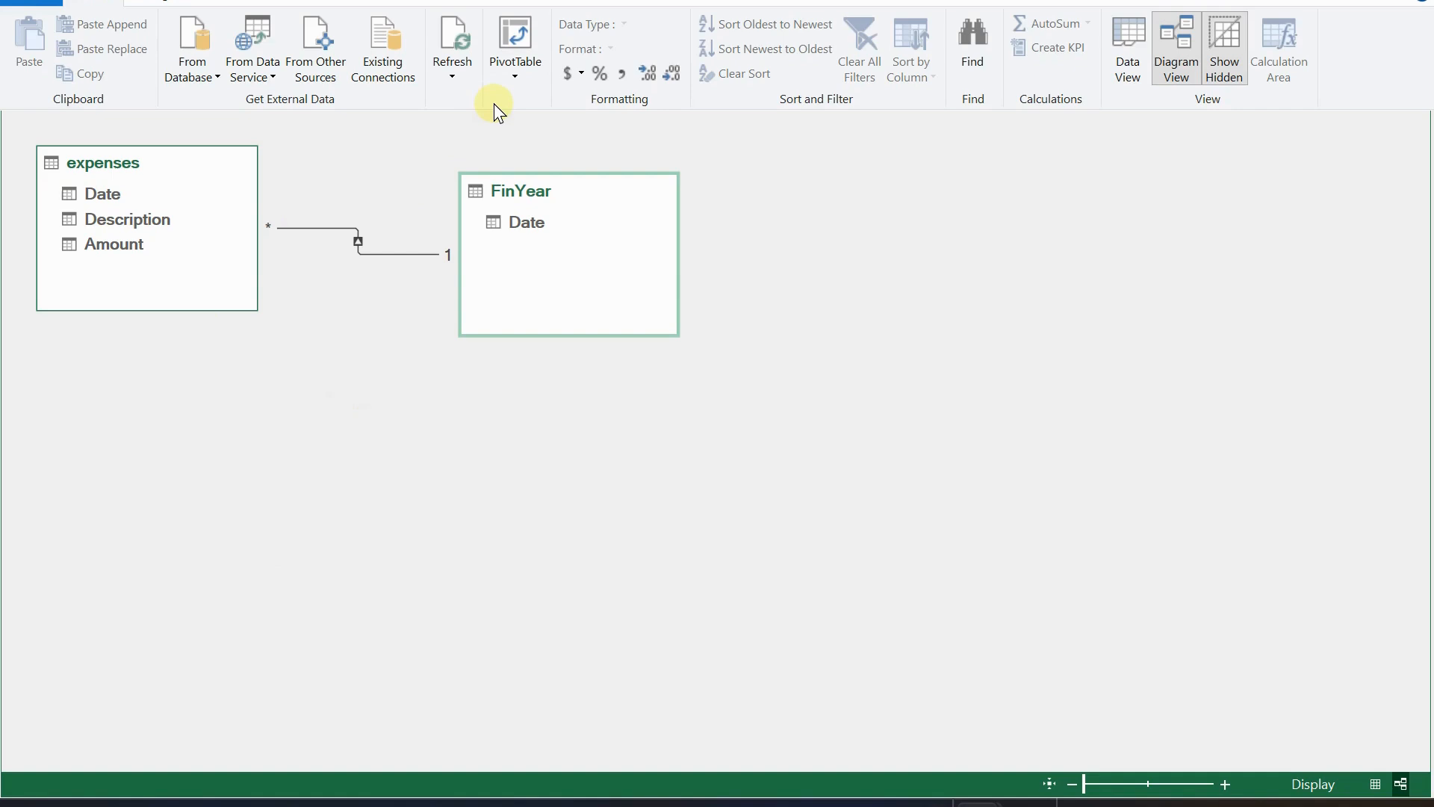
Create a PivotTable from the data model on a new worksheet and rename that sheet SummaryReport.
click(516, 46)
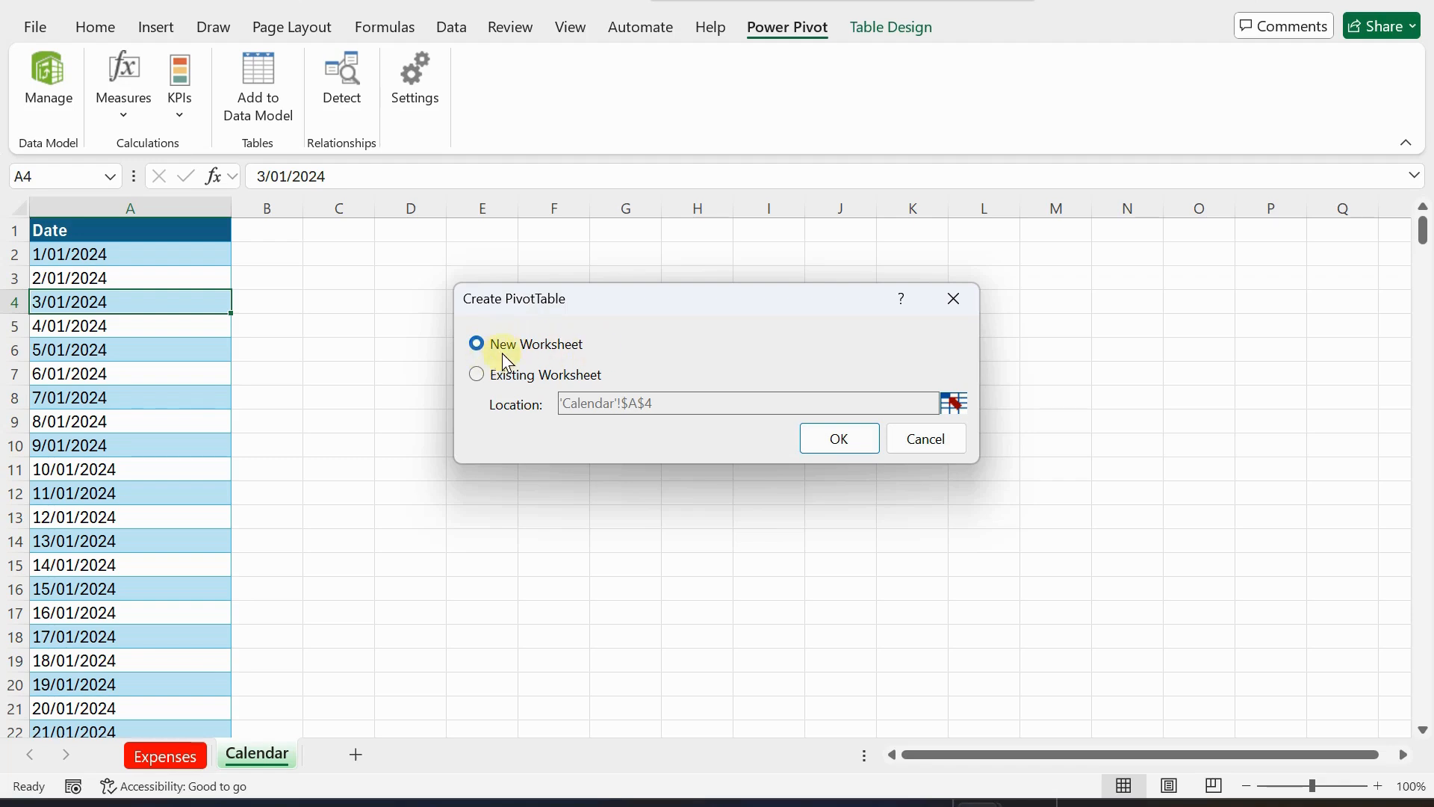
click(835, 447)
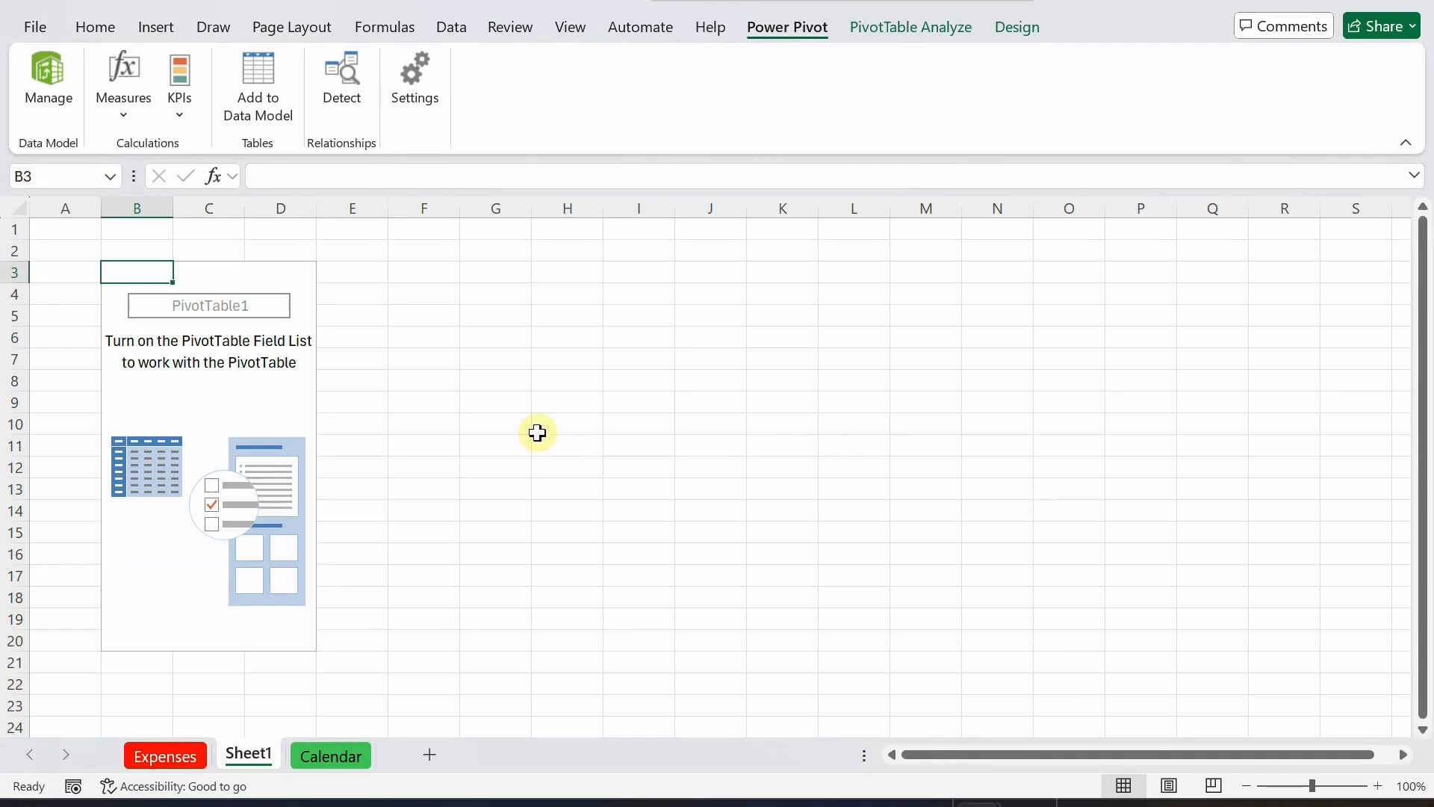
right_click(248, 755)
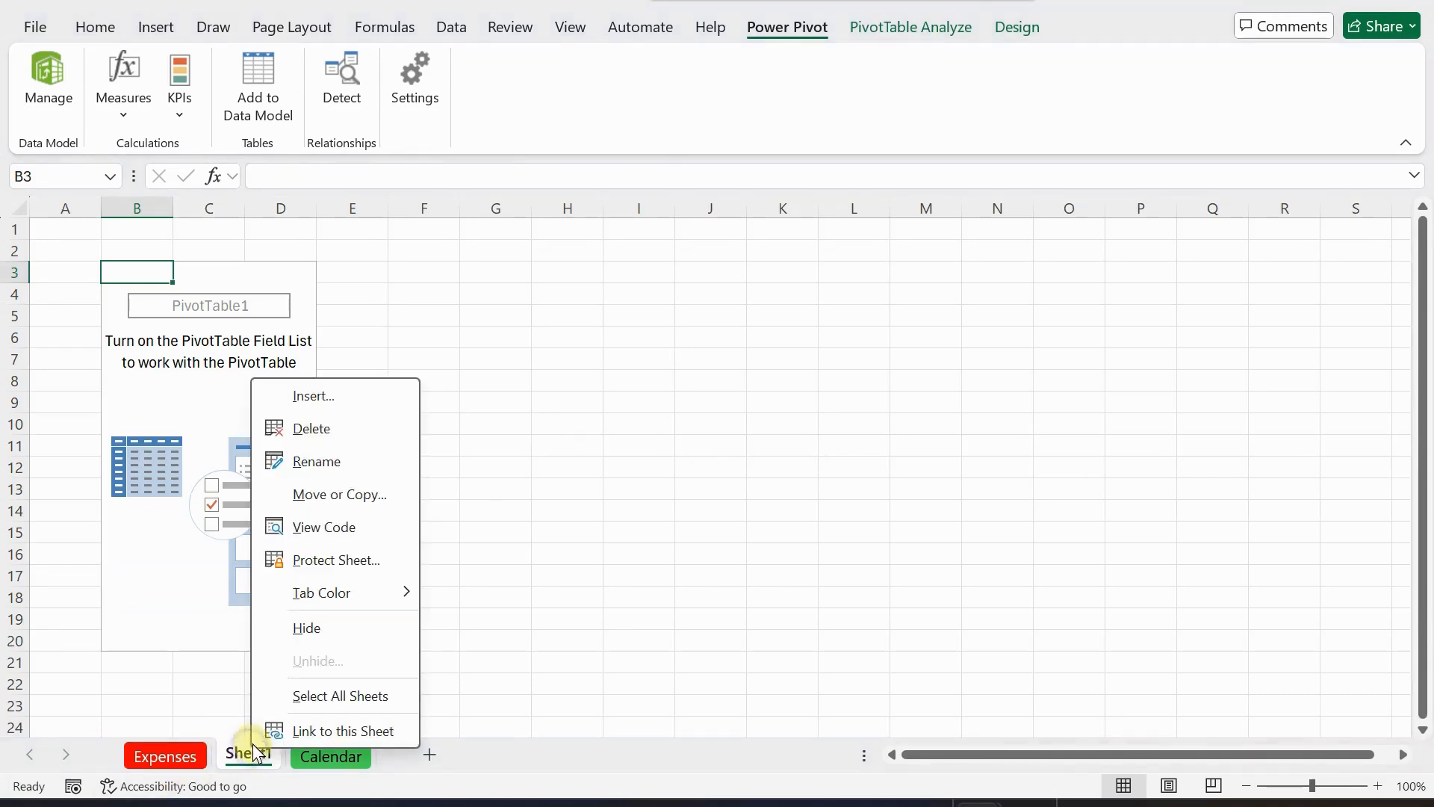
click(319, 461)
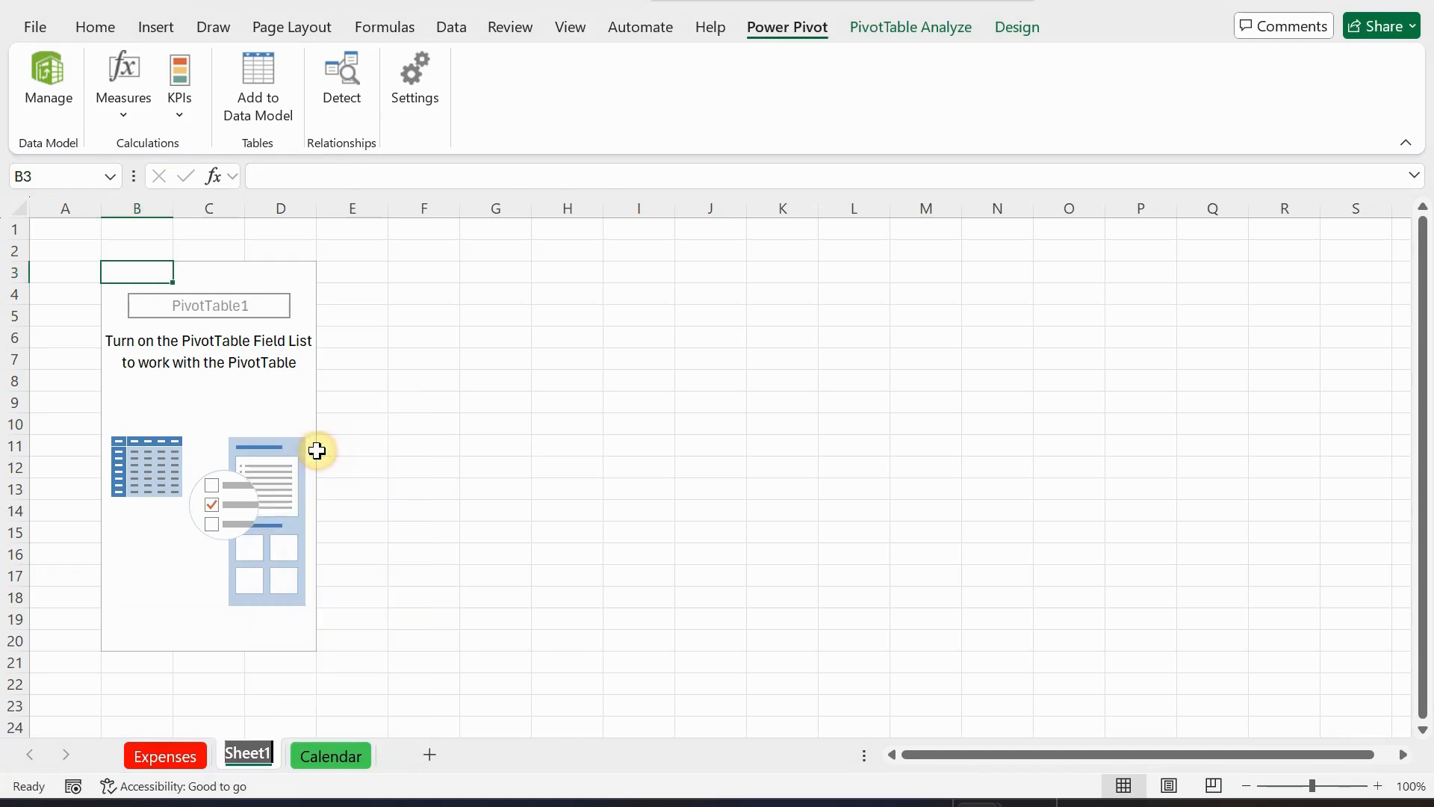
key(BackSpace)
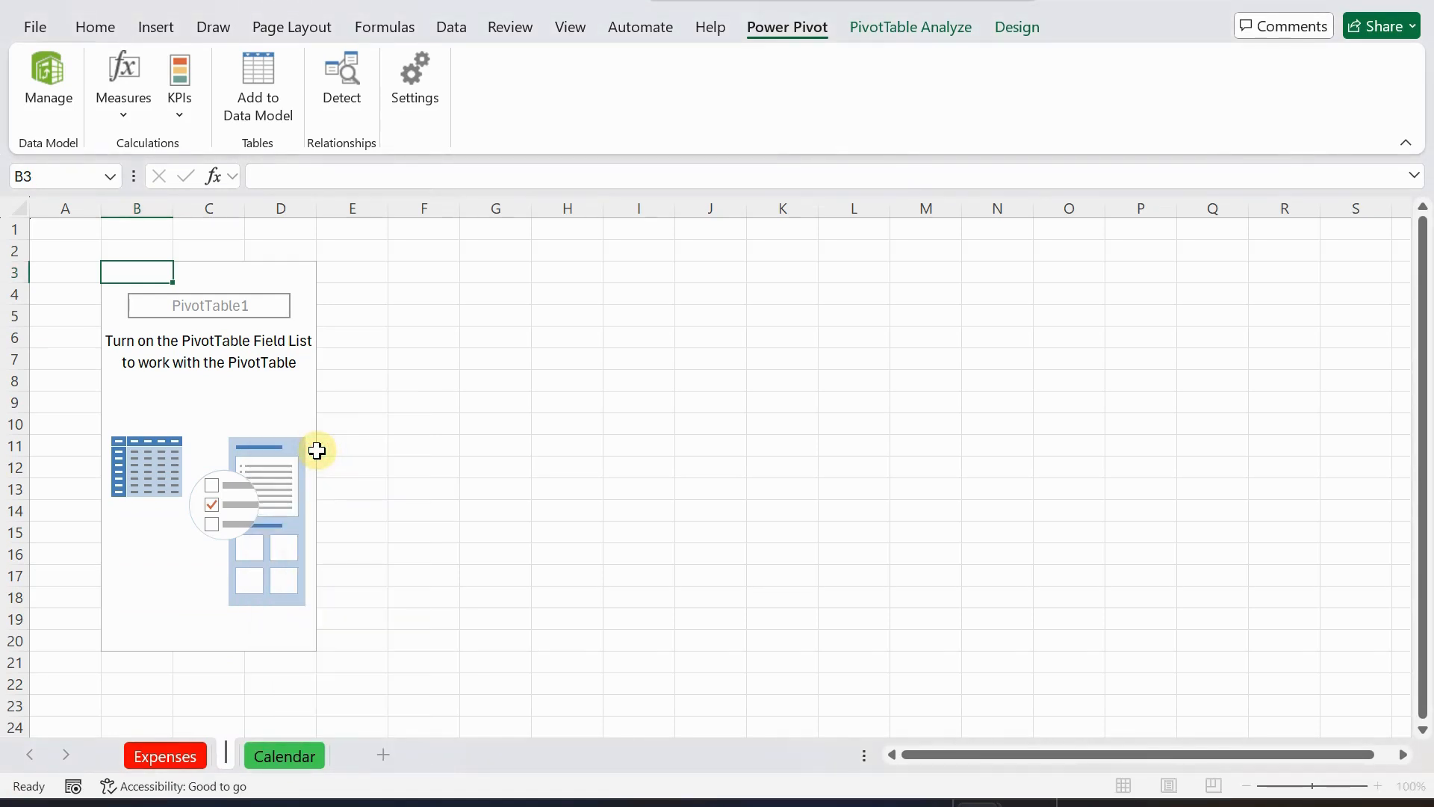
text(Summar)
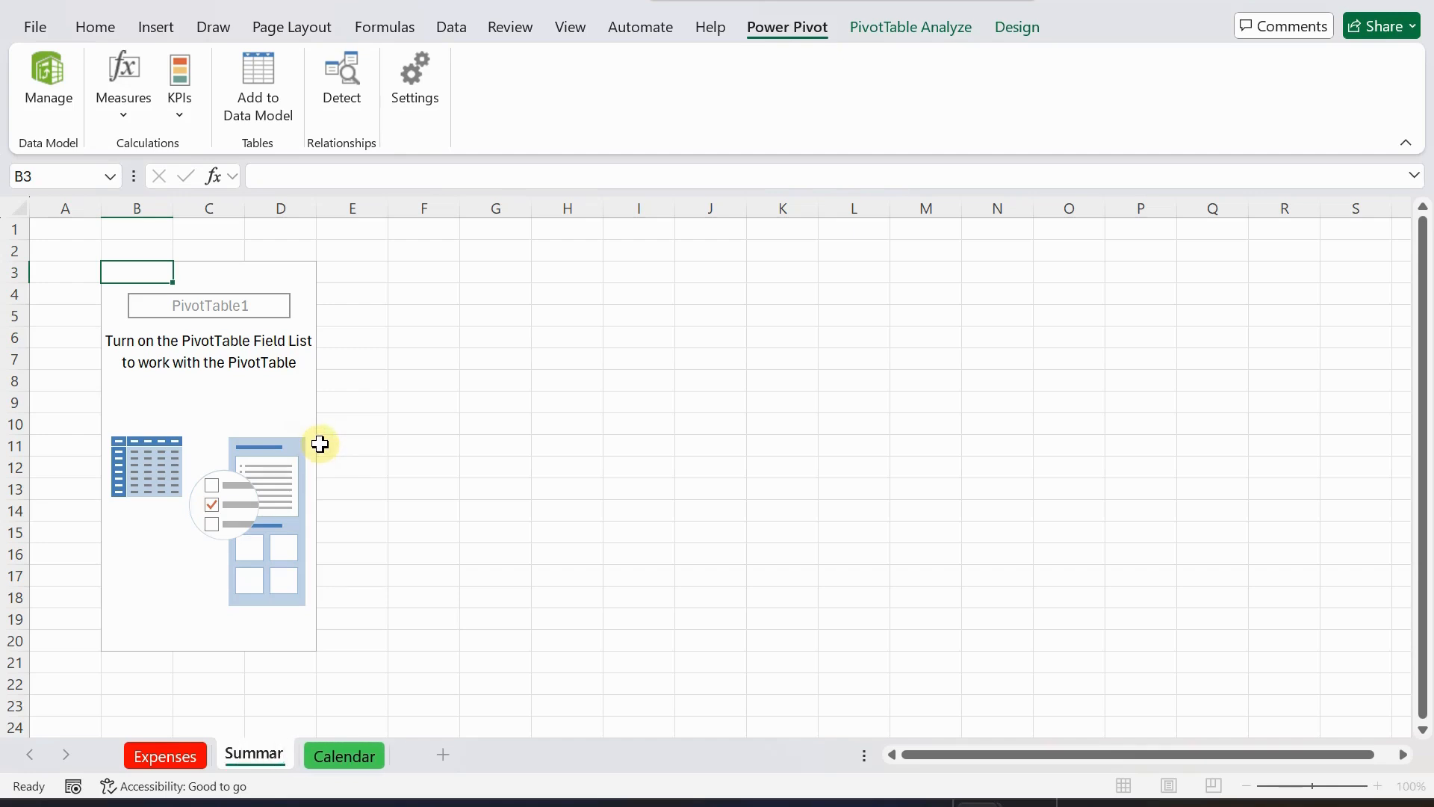
text(yRepor)
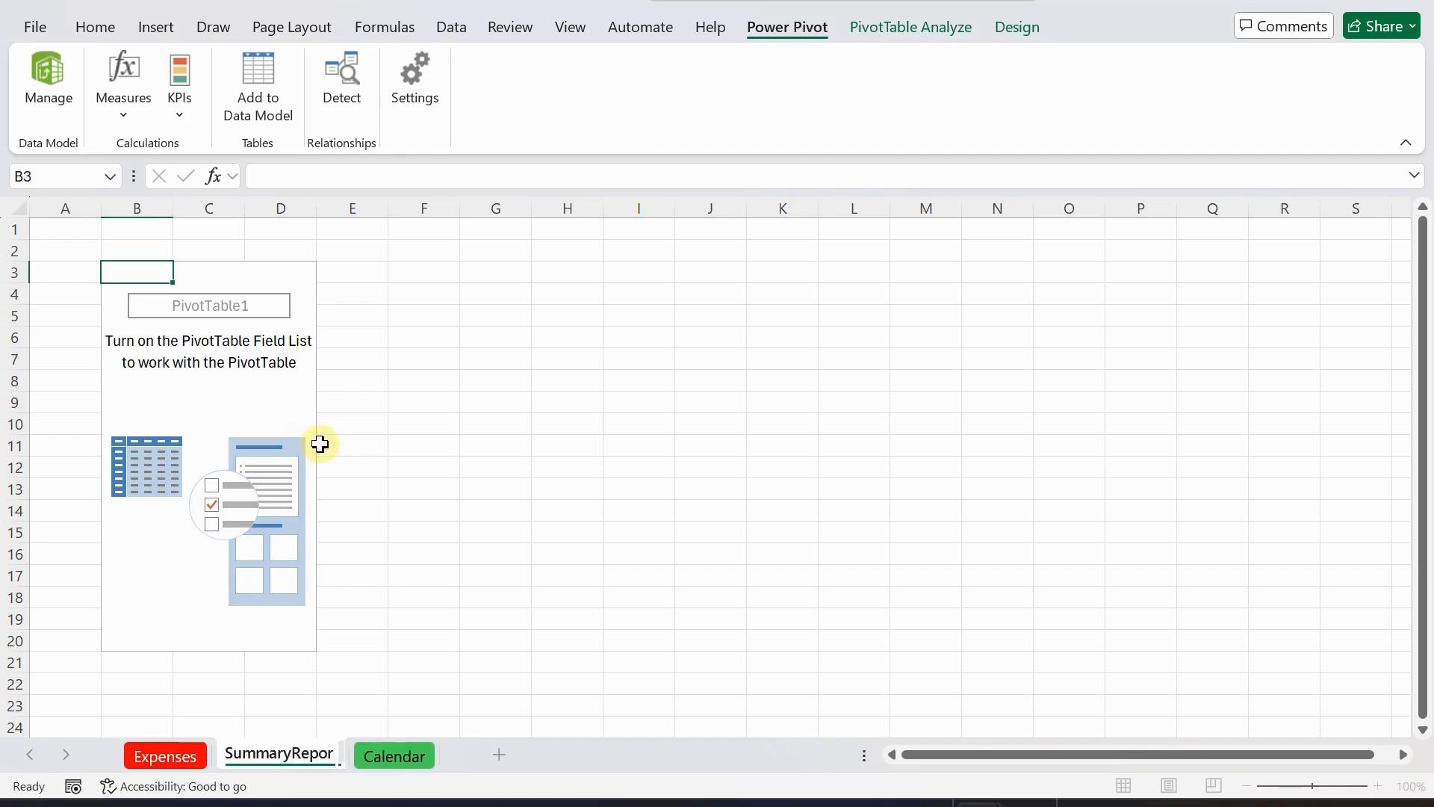
text(t)
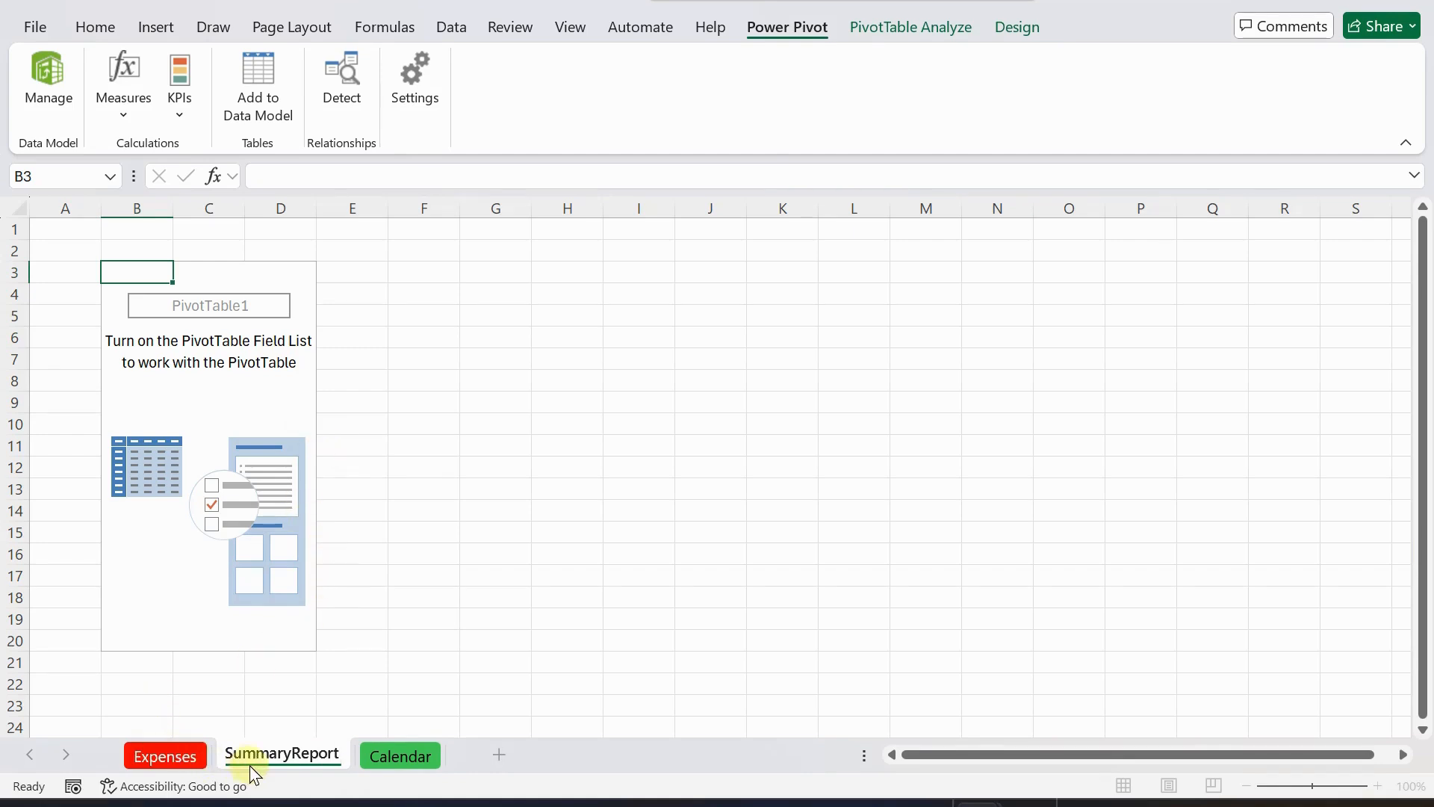
click(280, 707)
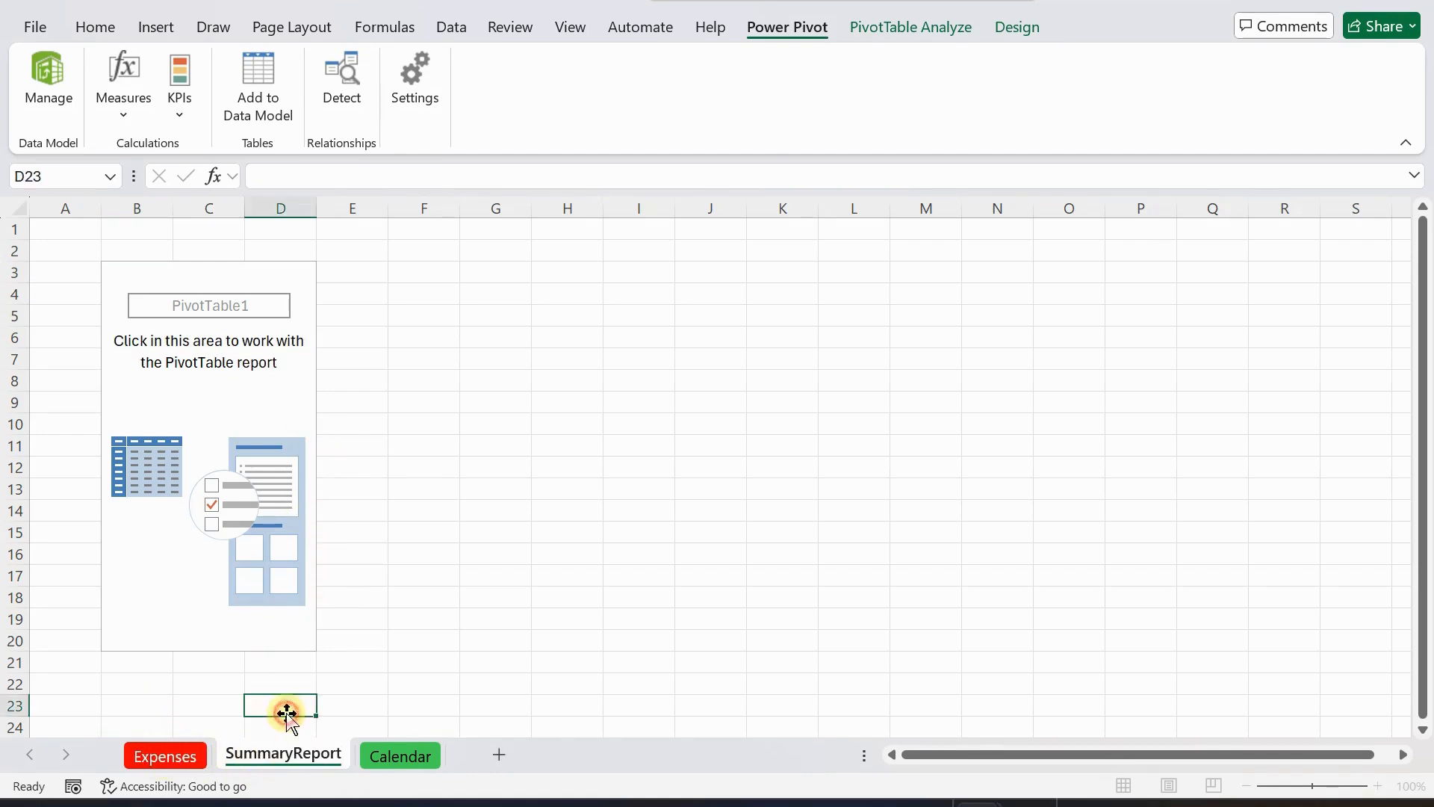
Color the SummaryReport sheet's tab yellow.
right_click(269, 769)
mouse_move(339, 604)
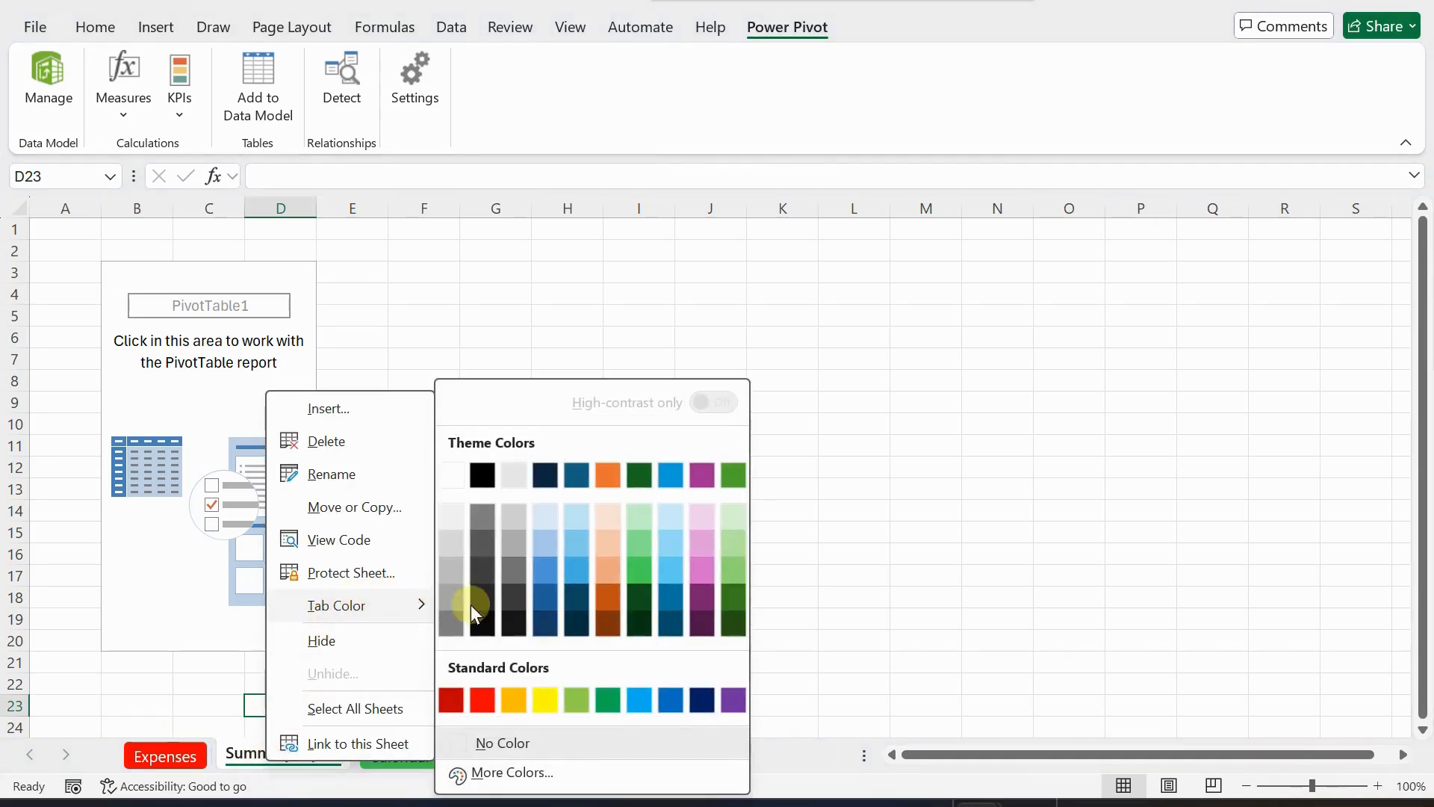
click(545, 700)
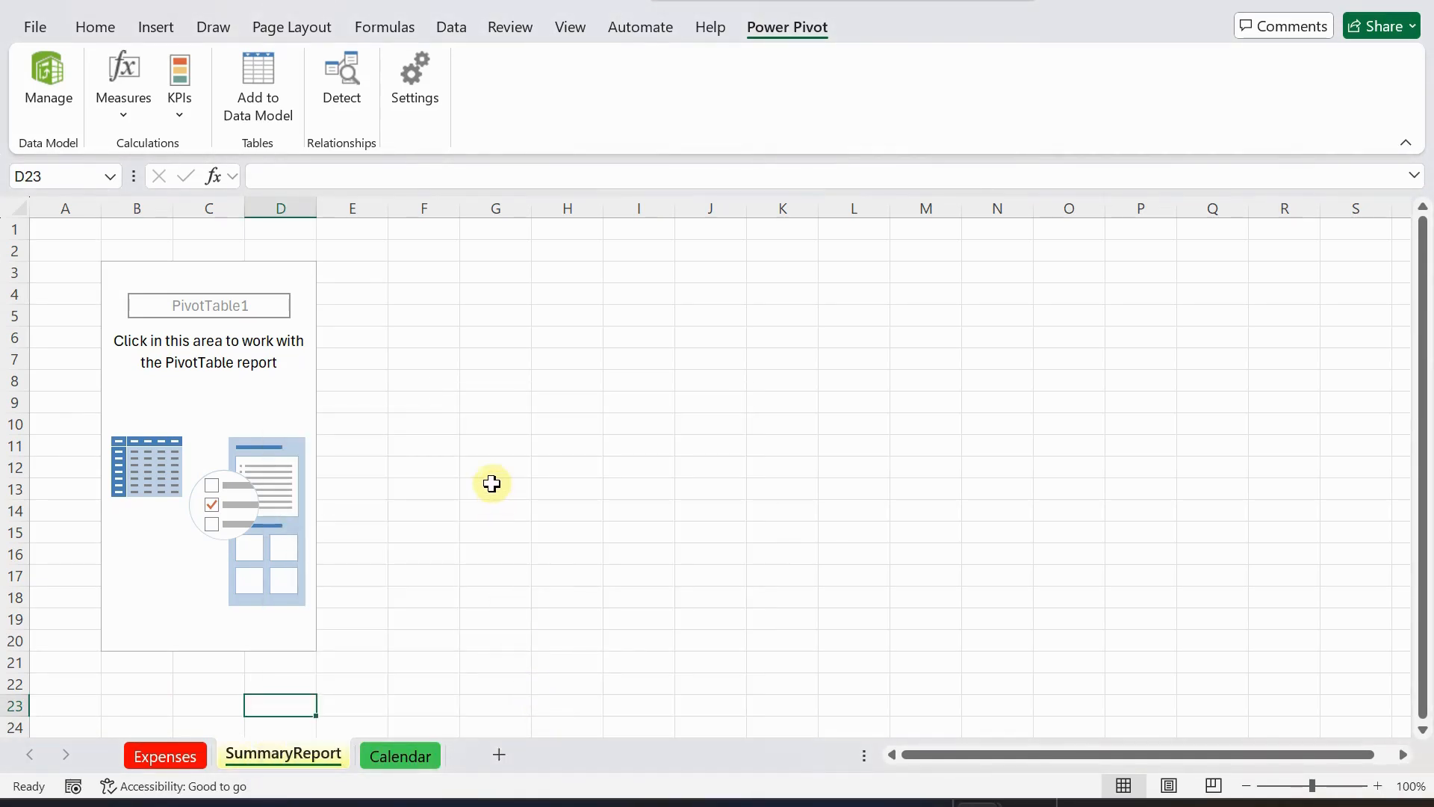
Show the field list of the PivotTable on the SummaryReport sheet and expand the FinYear table's fields.
click(209, 348)
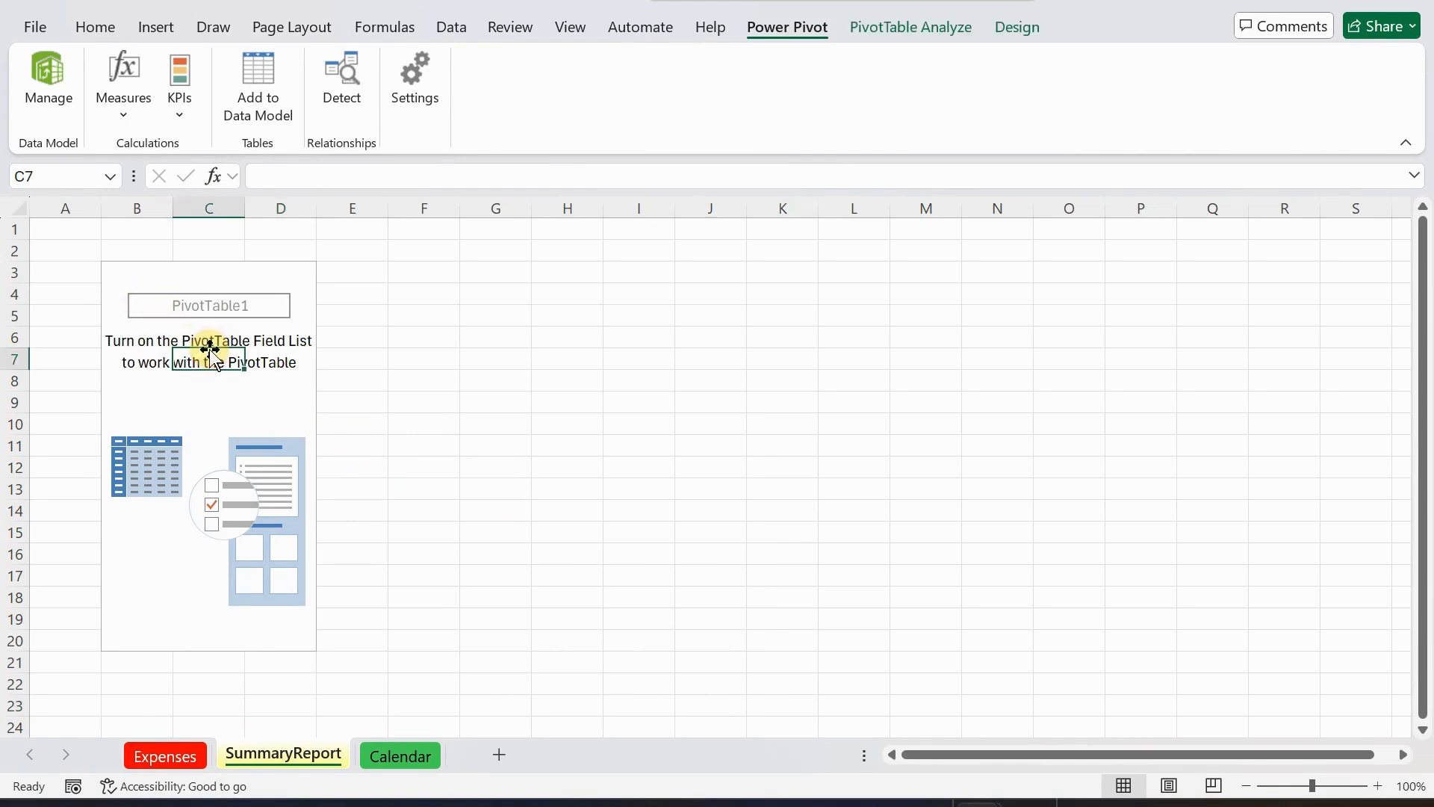
click(912, 29)
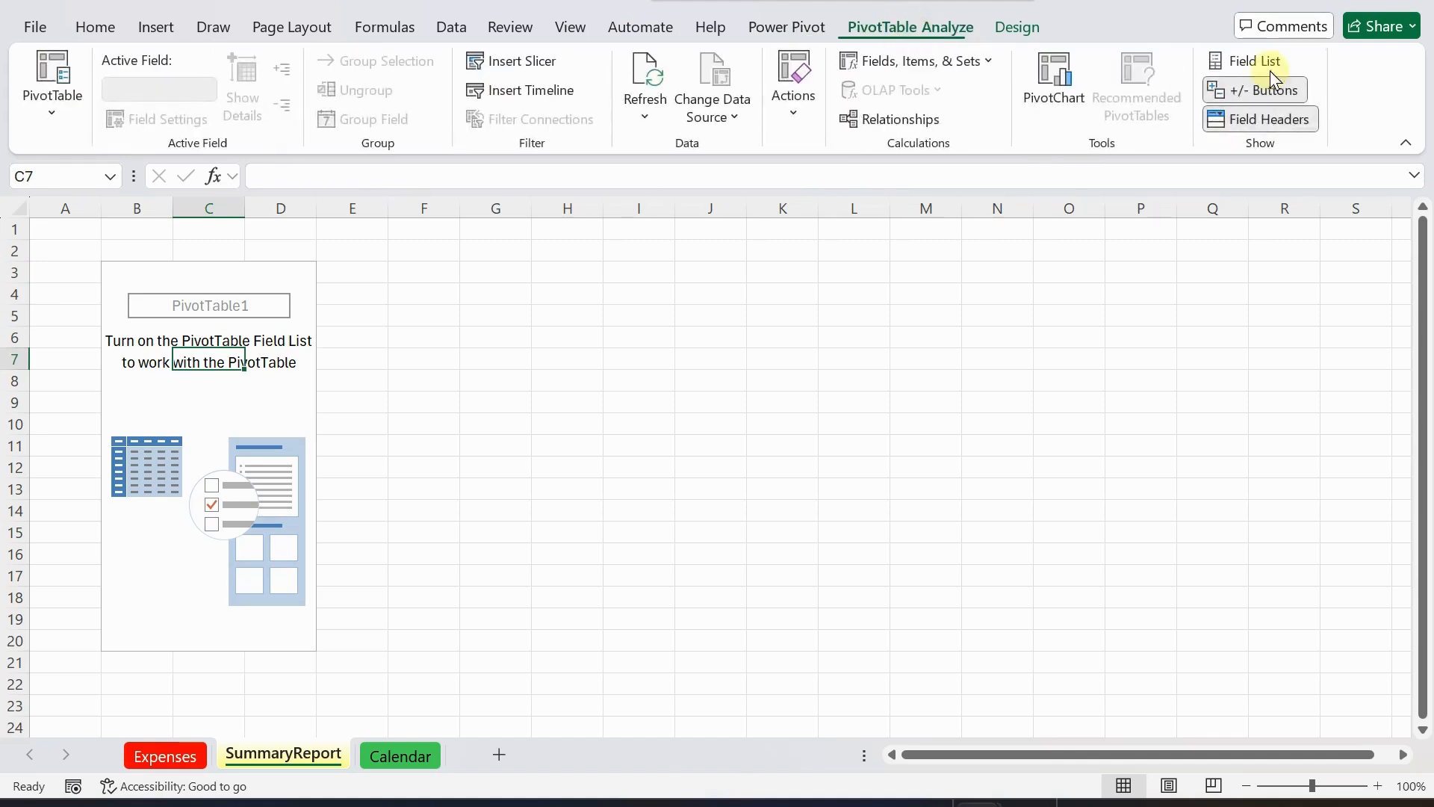
click(1249, 63)
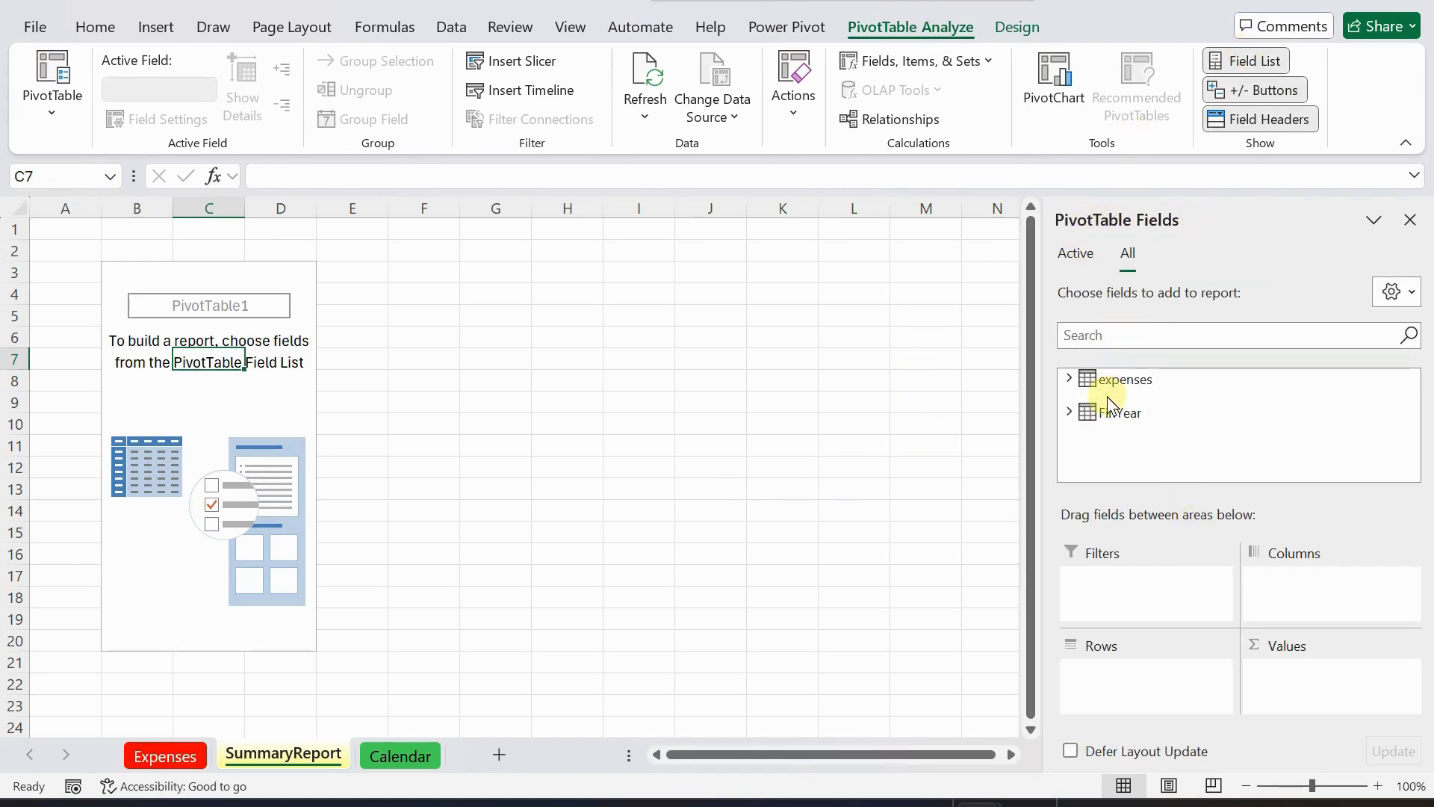
click(1072, 416)
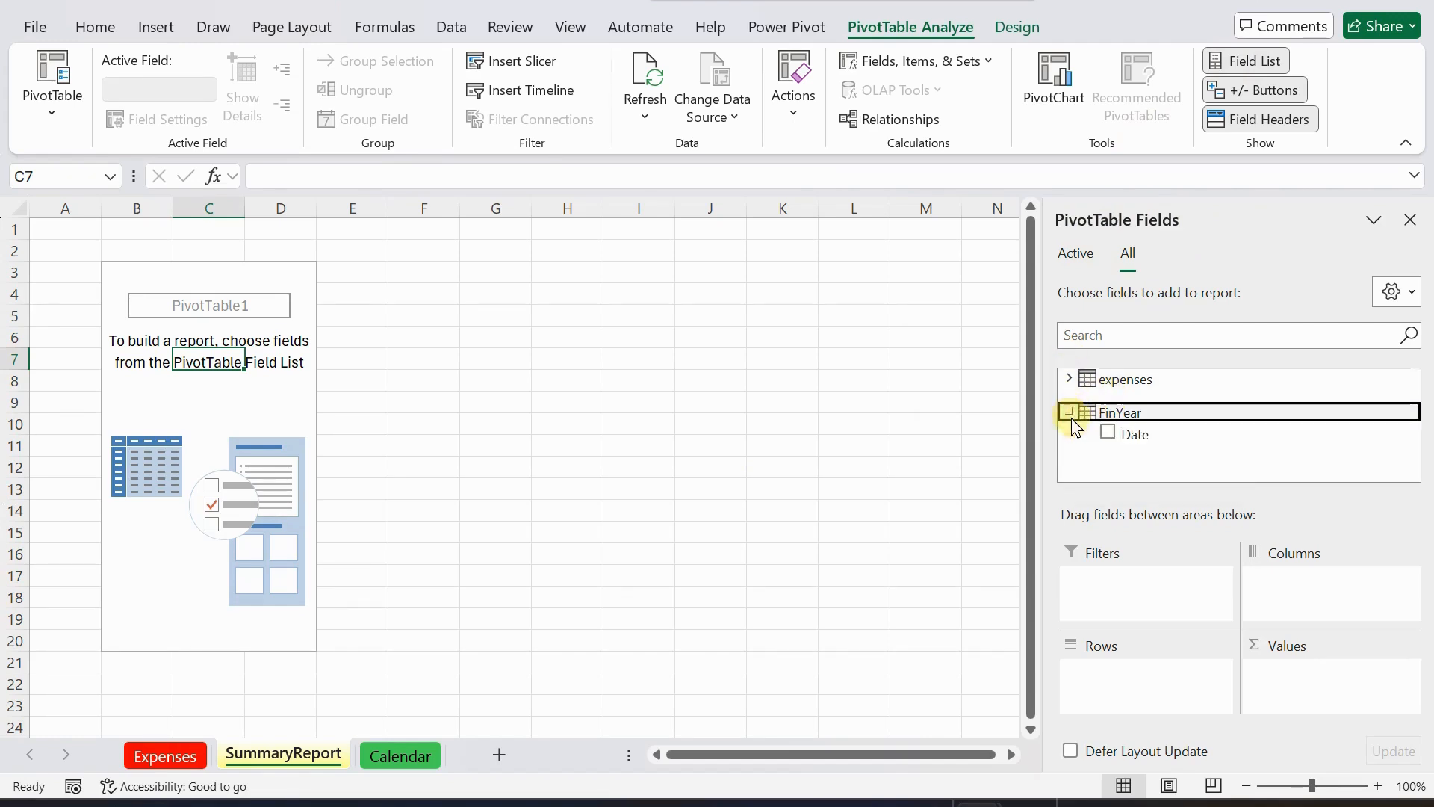
Expand the expenses table in the PivotTable field list and look over the fields of both tables.
click(1069, 380)
scroll(1259, 437, down, 2)
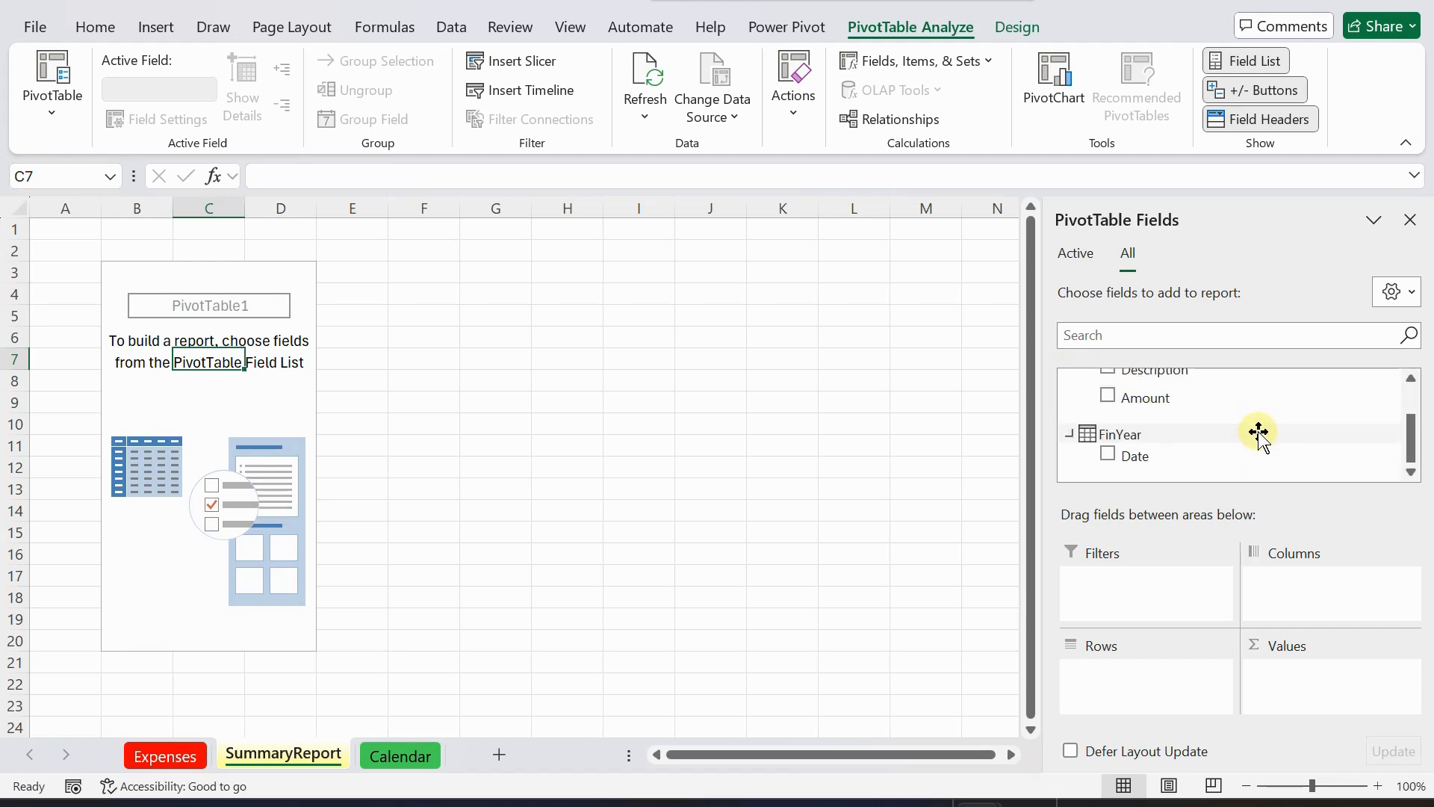
scroll(1259, 437, up, 2)
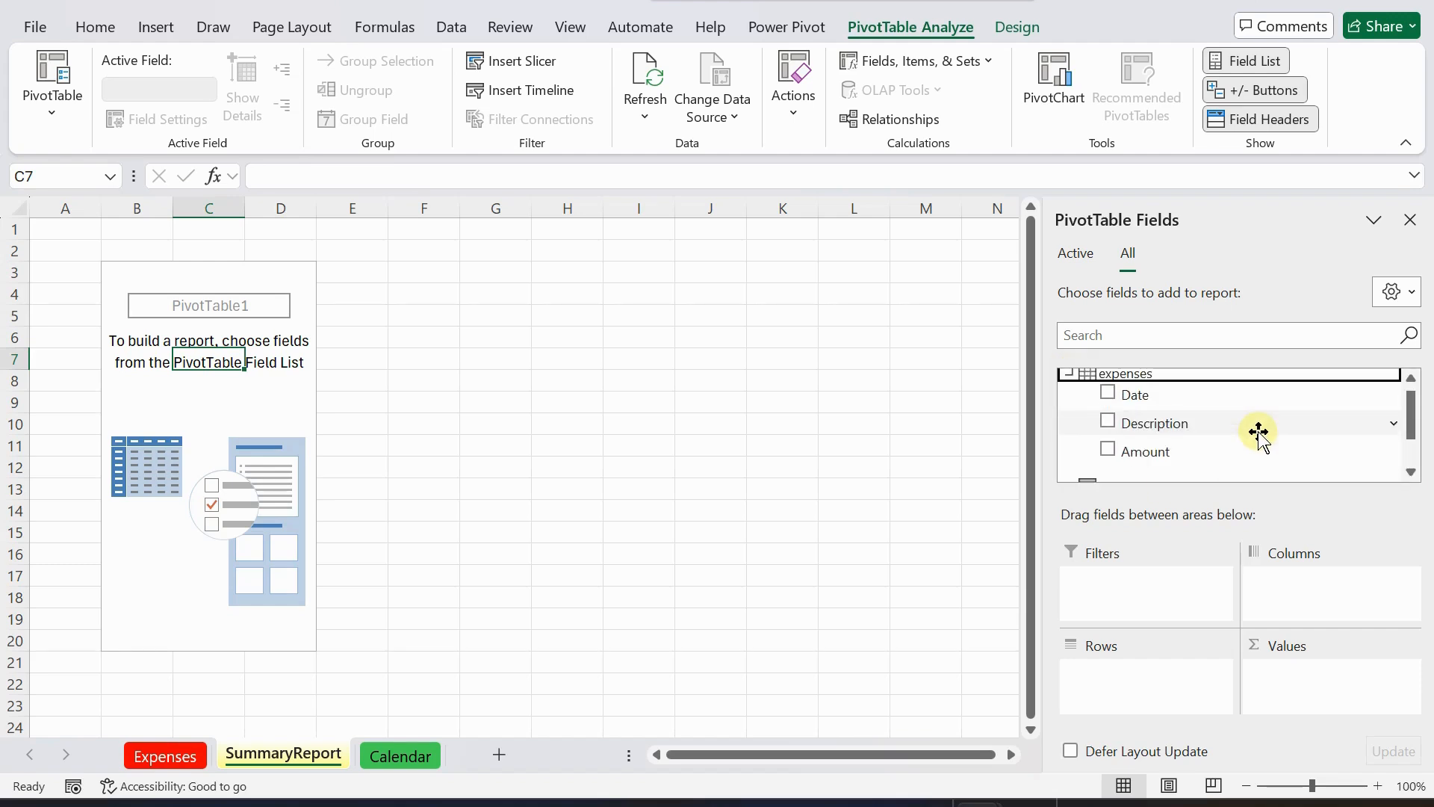
scroll(1259, 439, down, 2)
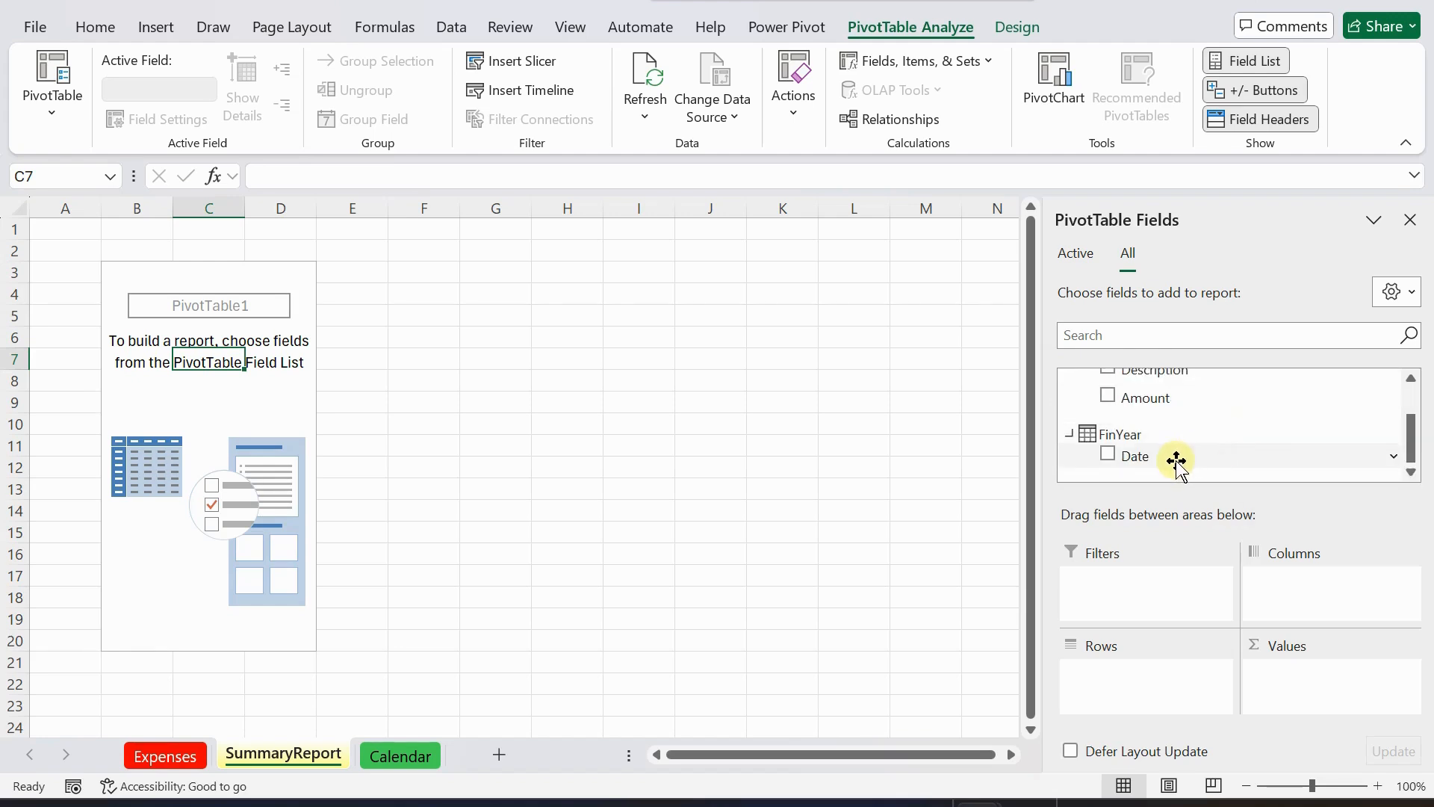
scroll(1195, 433, up, 2)
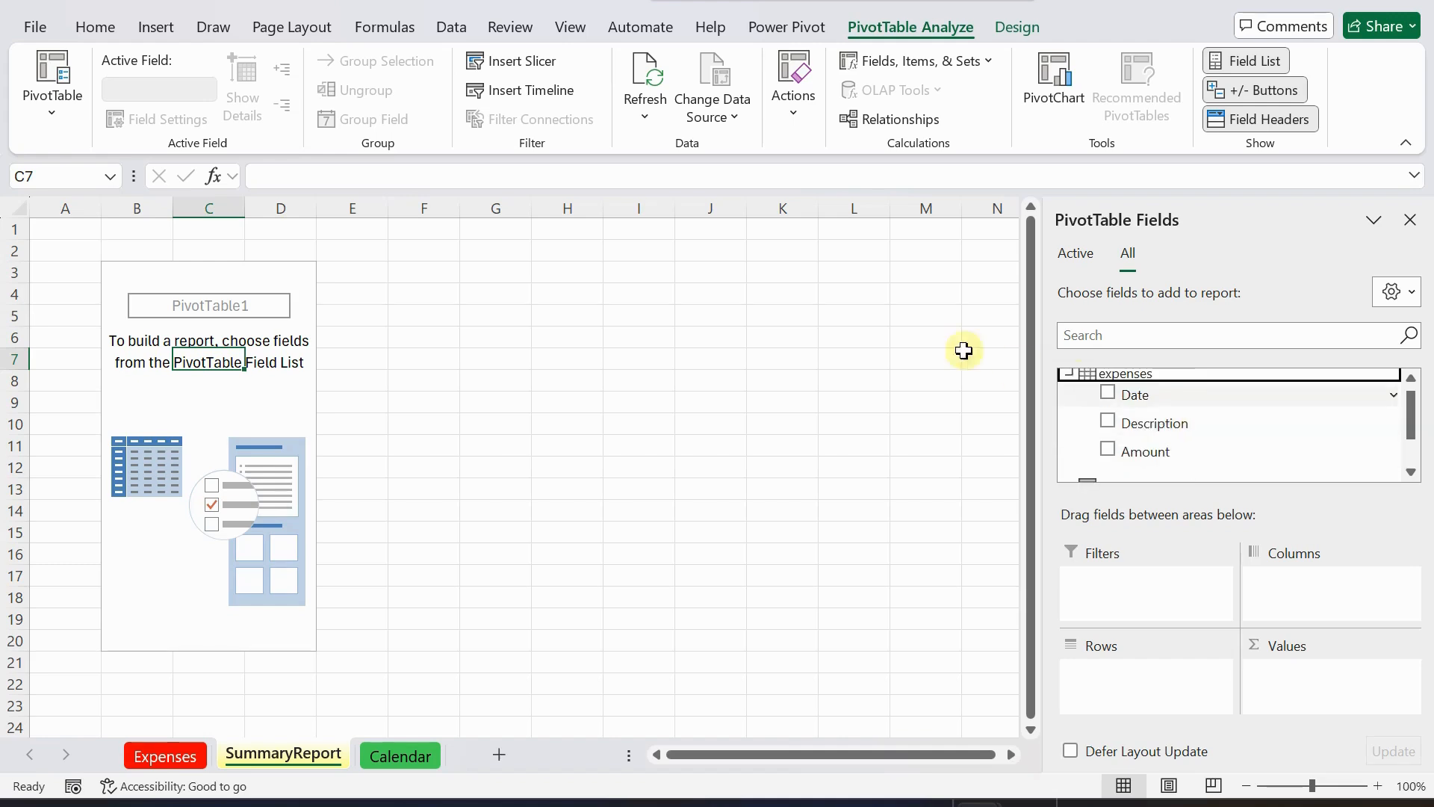
scroll(1130, 407, down, 2)
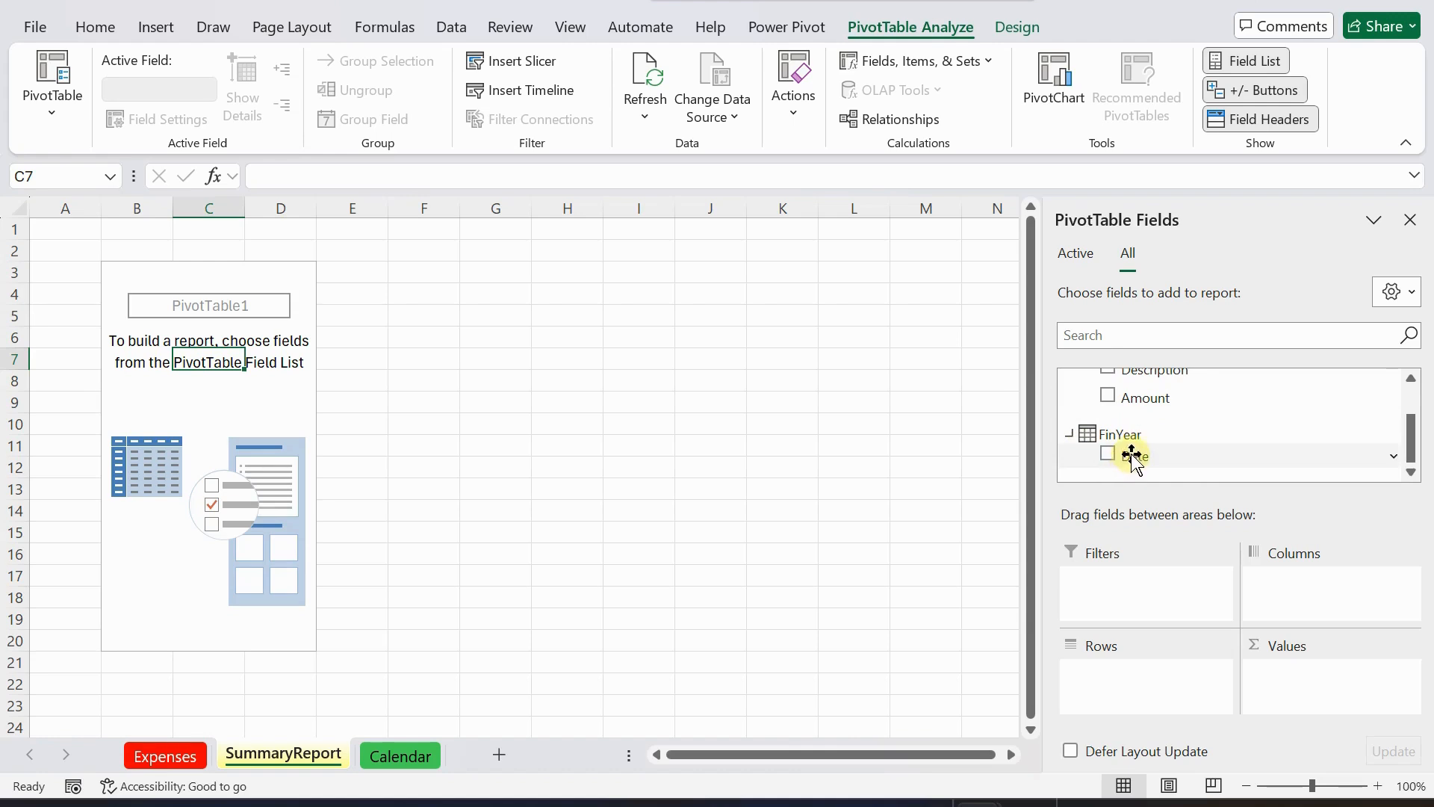
drag(1130, 457, 1111, 673)
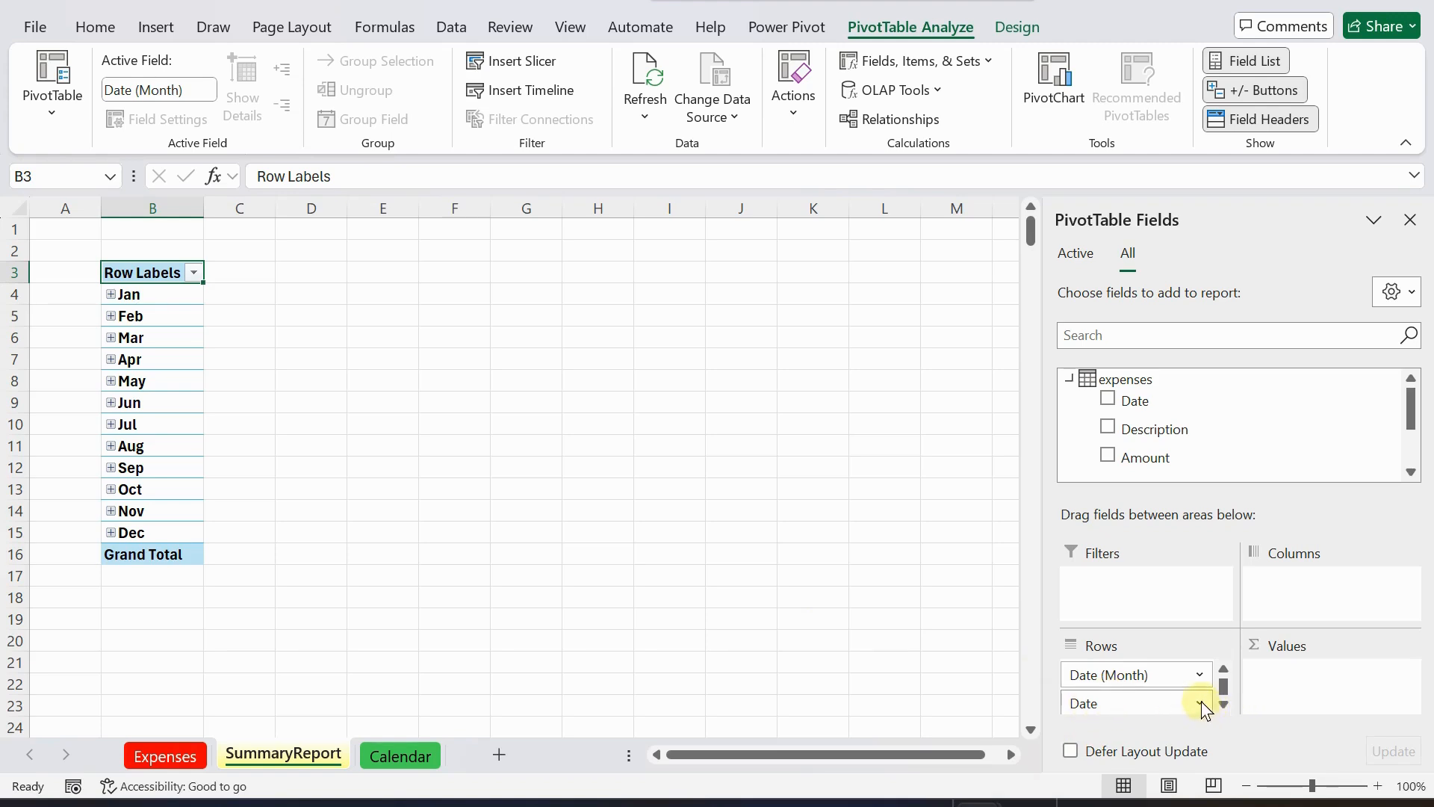
click(1200, 678)
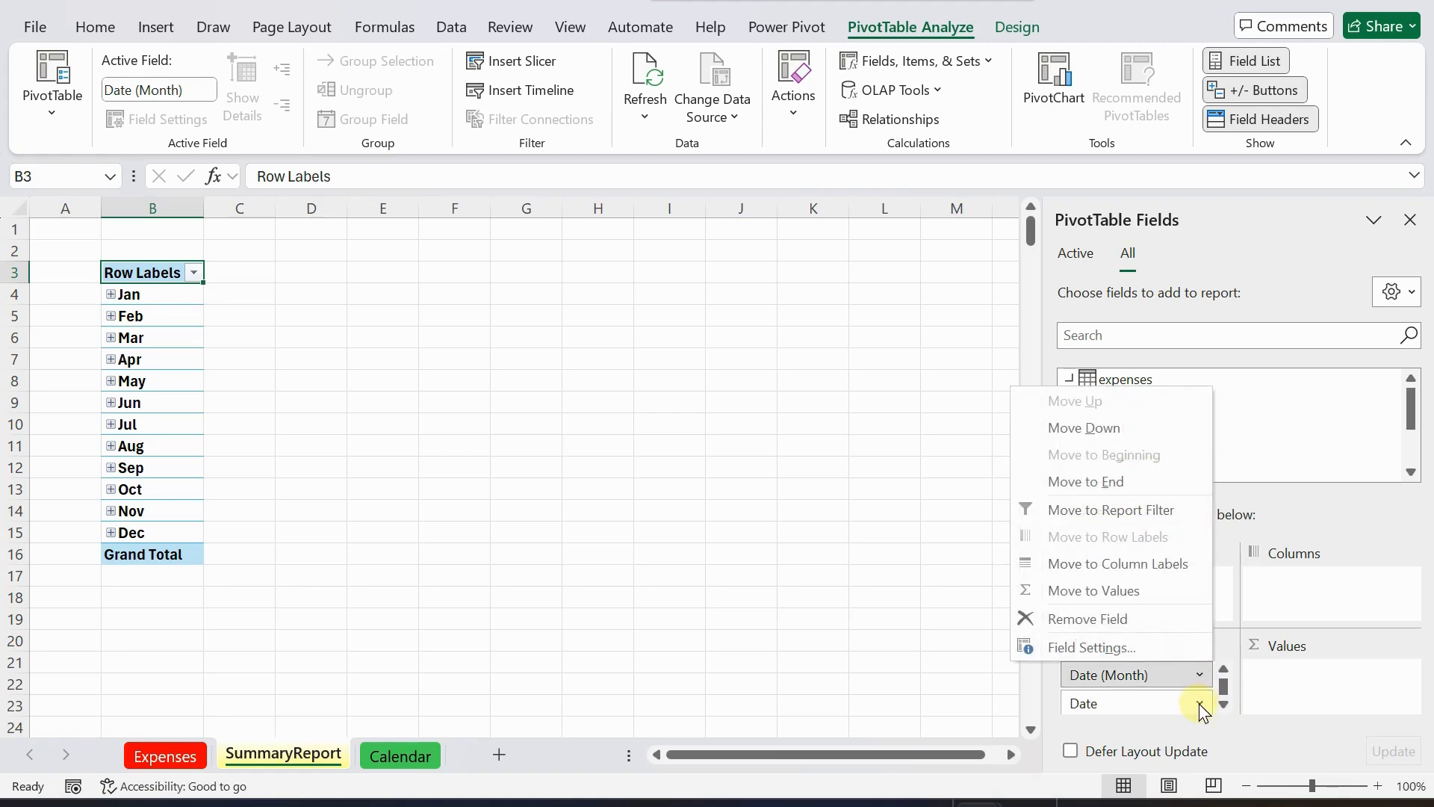
click(1200, 700)
click(1199, 700)
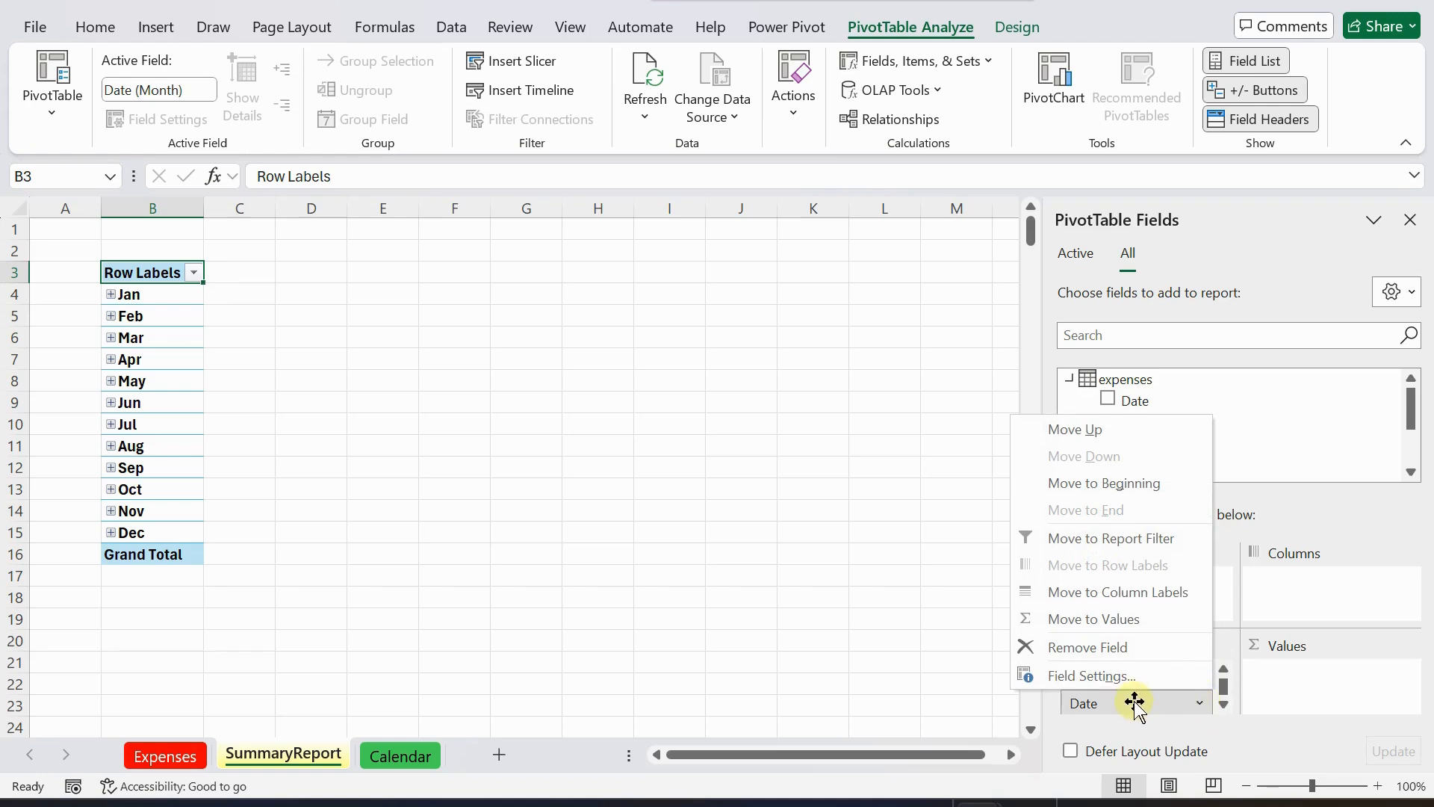
click(956, 601)
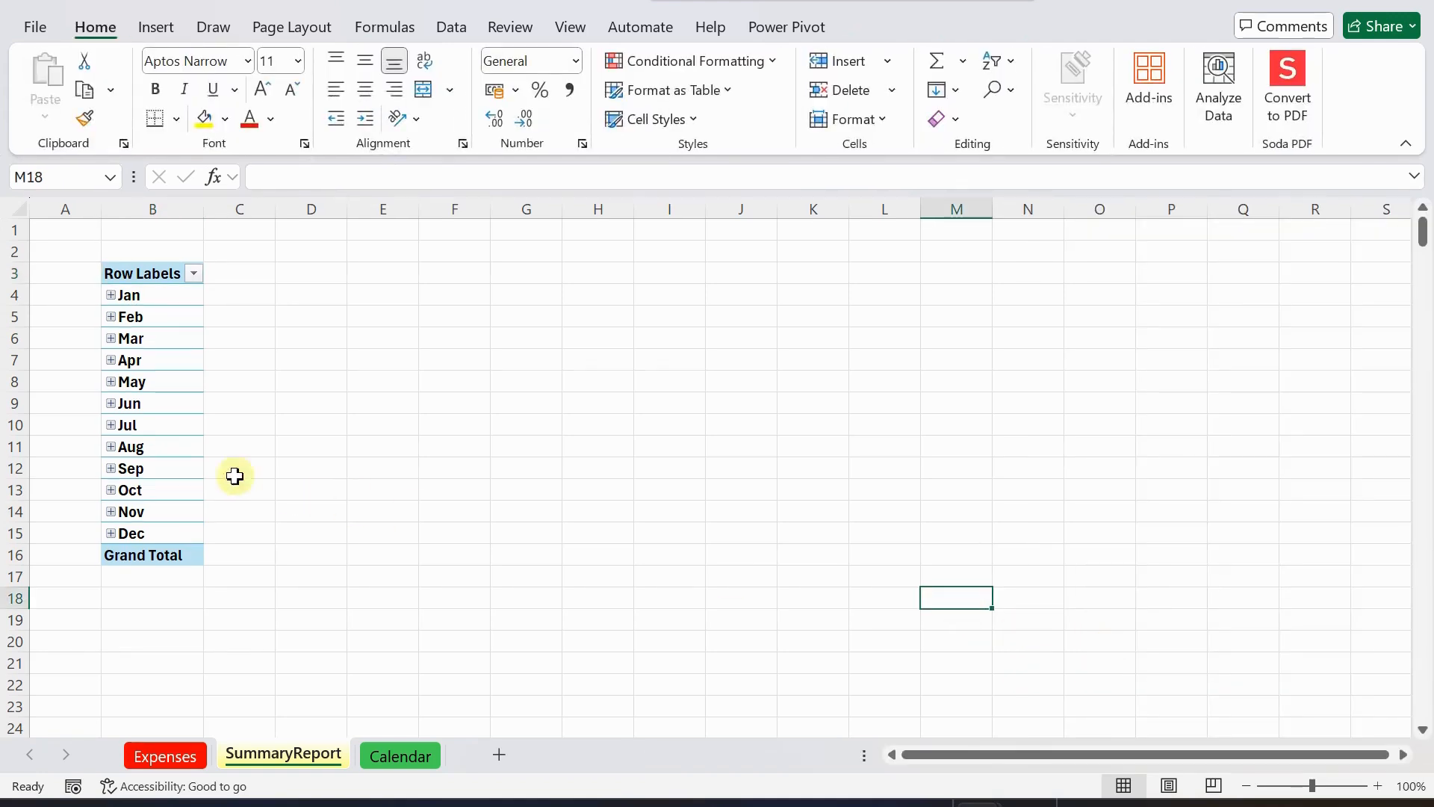
click(144, 301)
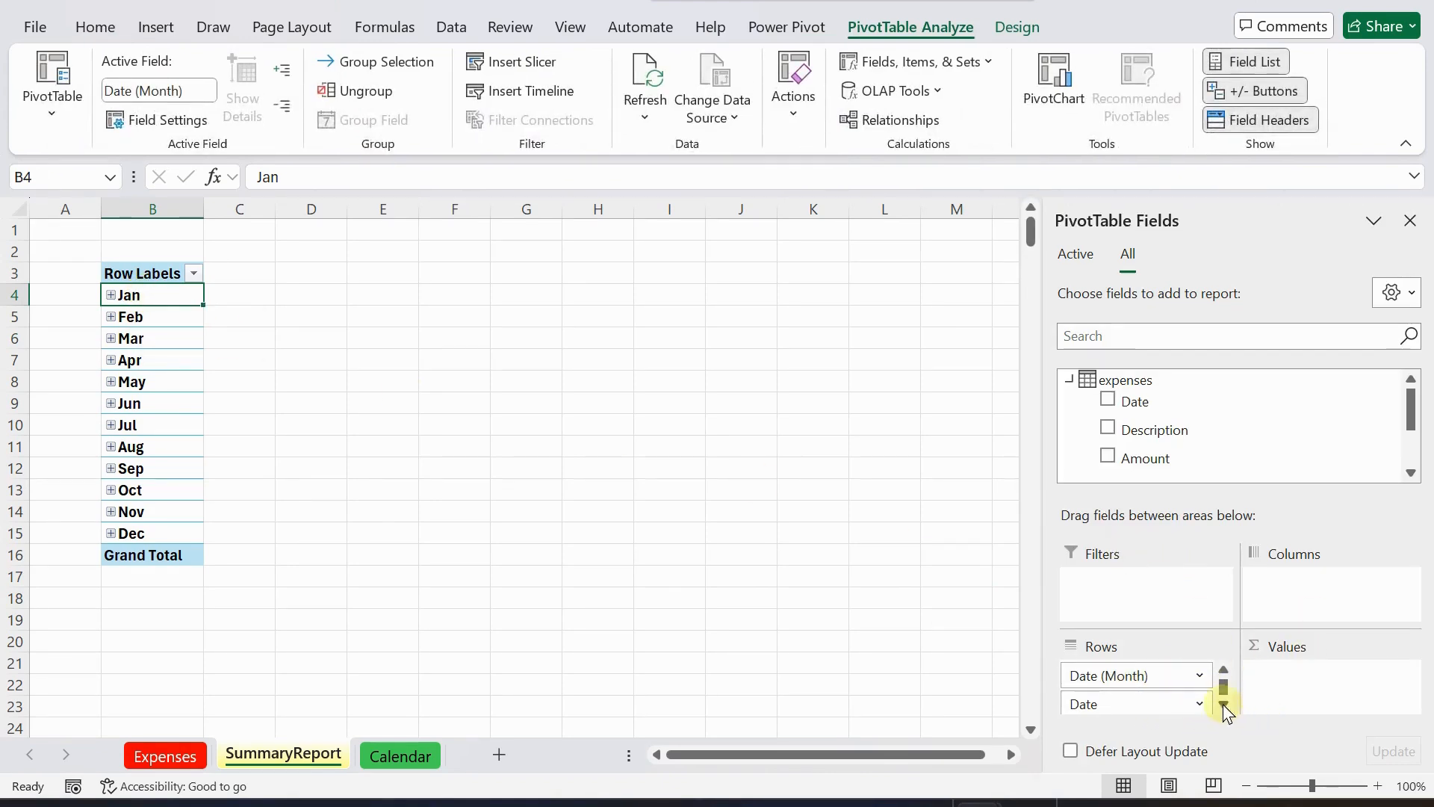
drag(1202, 693, 1000, 700)
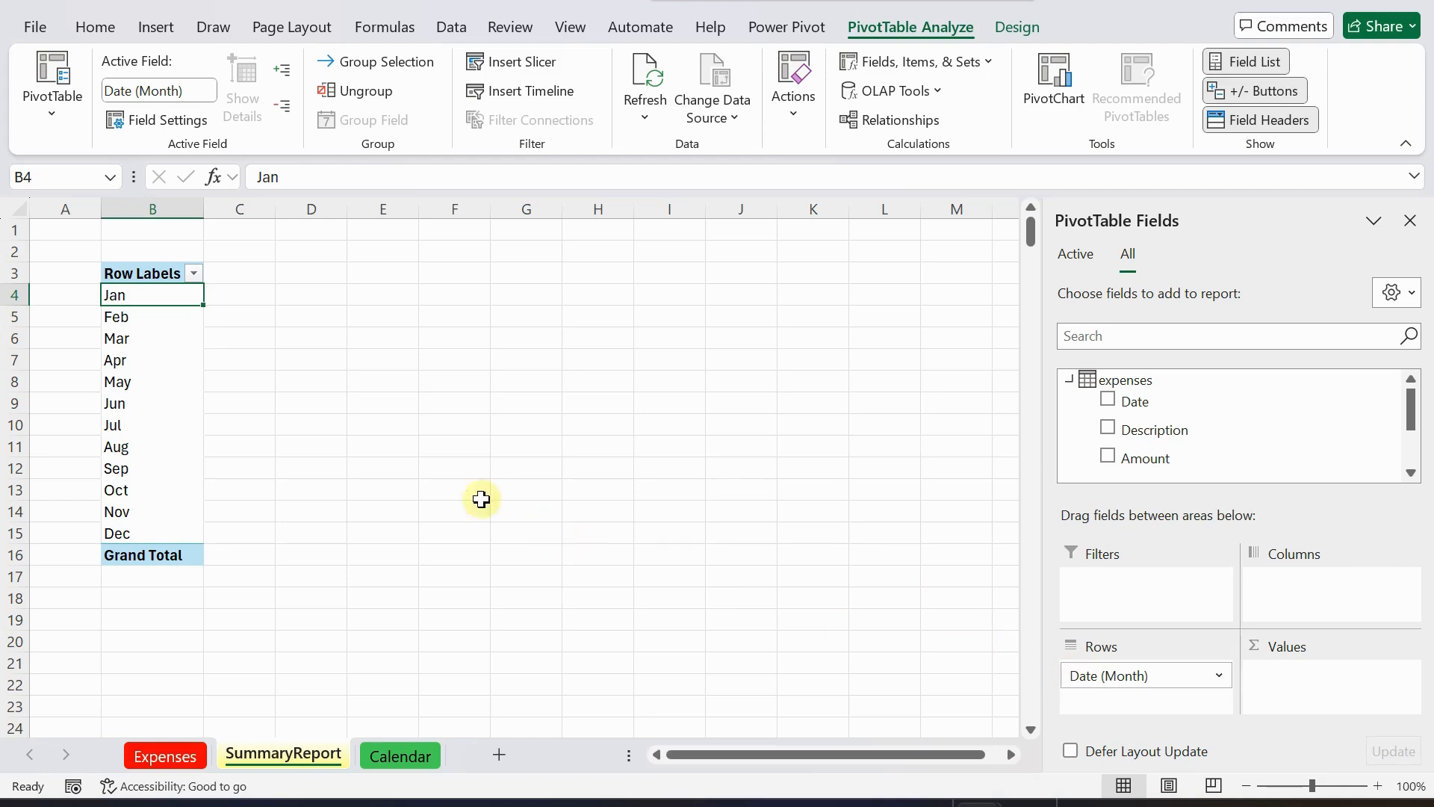
drag(1224, 676, 990, 670)
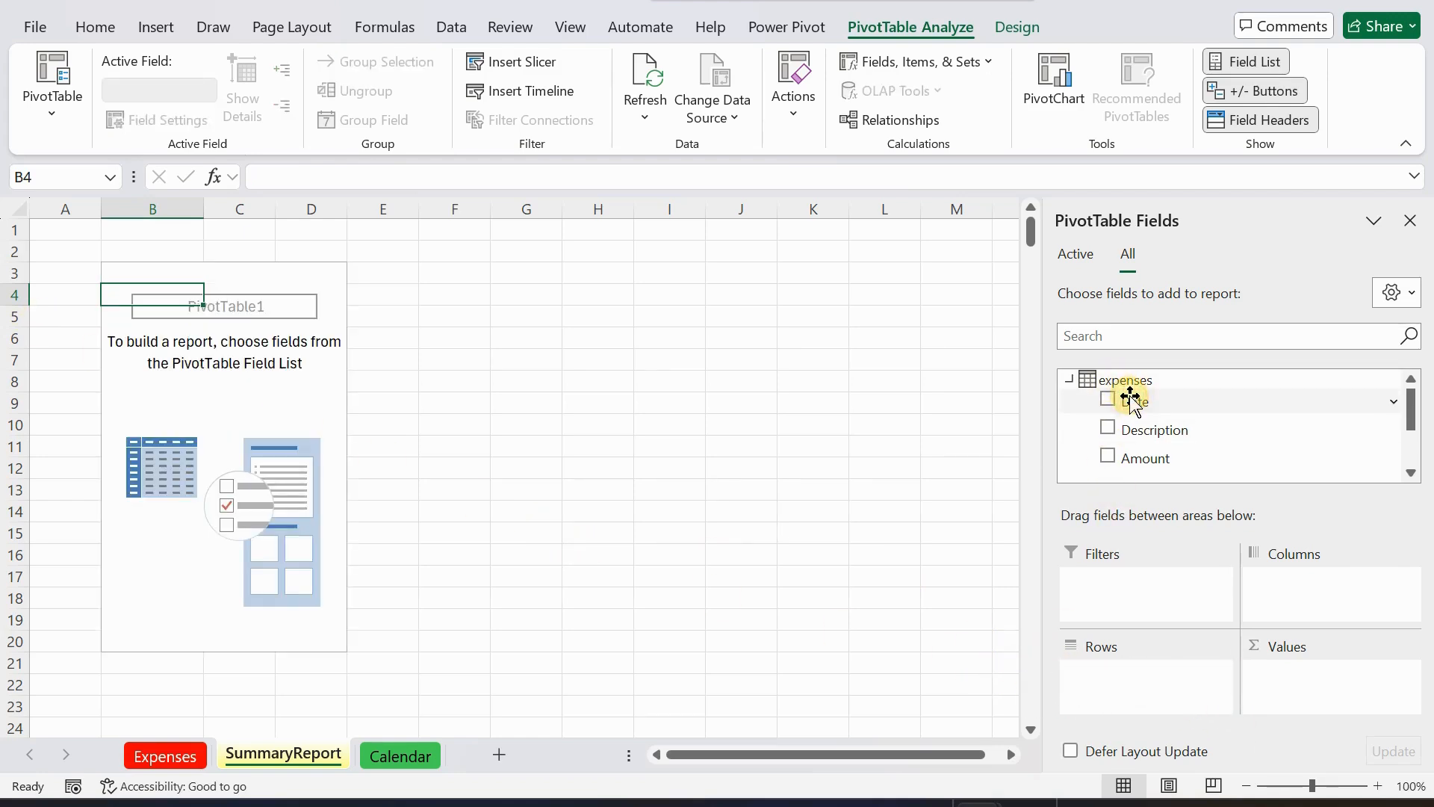
Add the FinYear Date field to the PivotTable's rows and remove Date so that only Date (Month) remains.
scroll(1129, 404, down, 3)
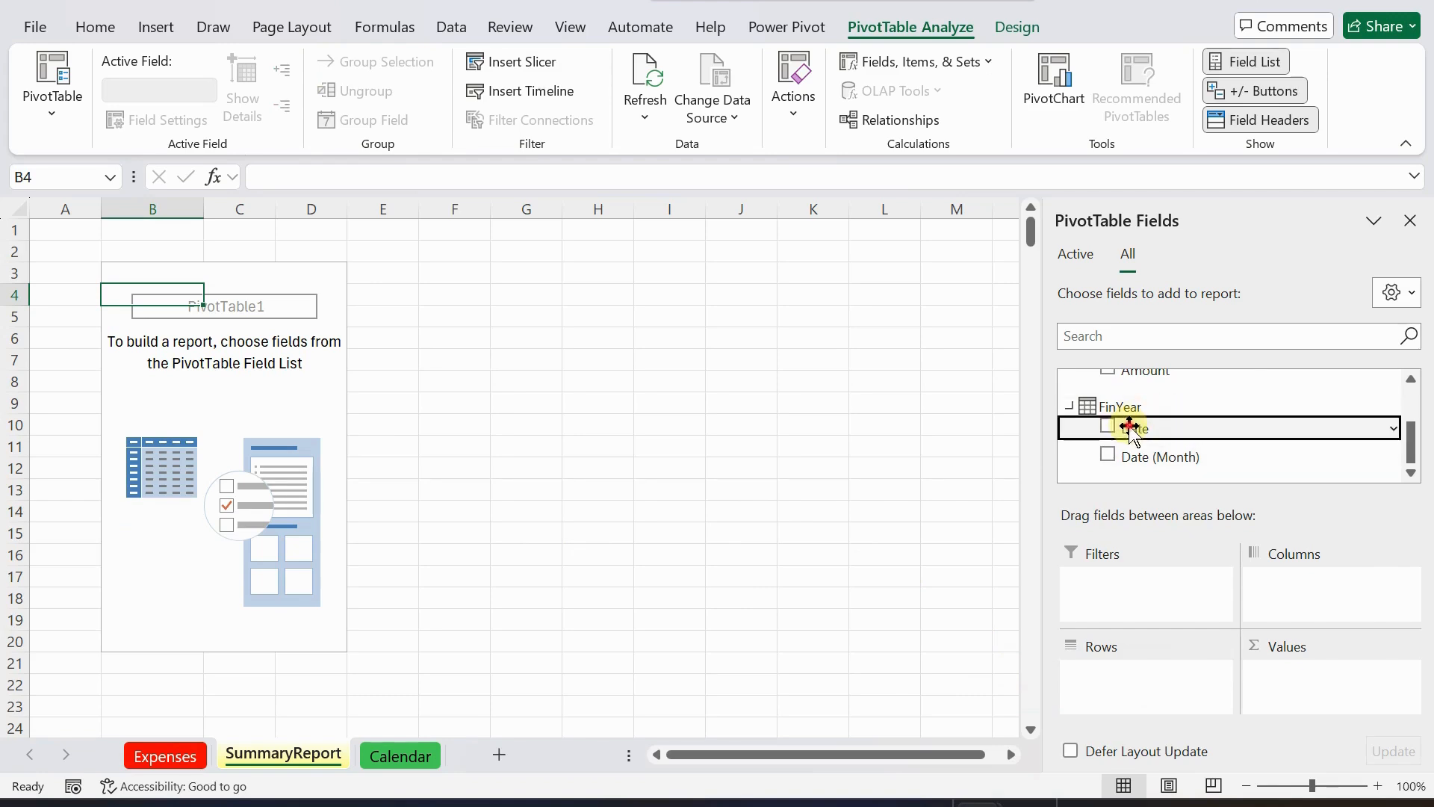
drag(1129, 427, 1115, 671)
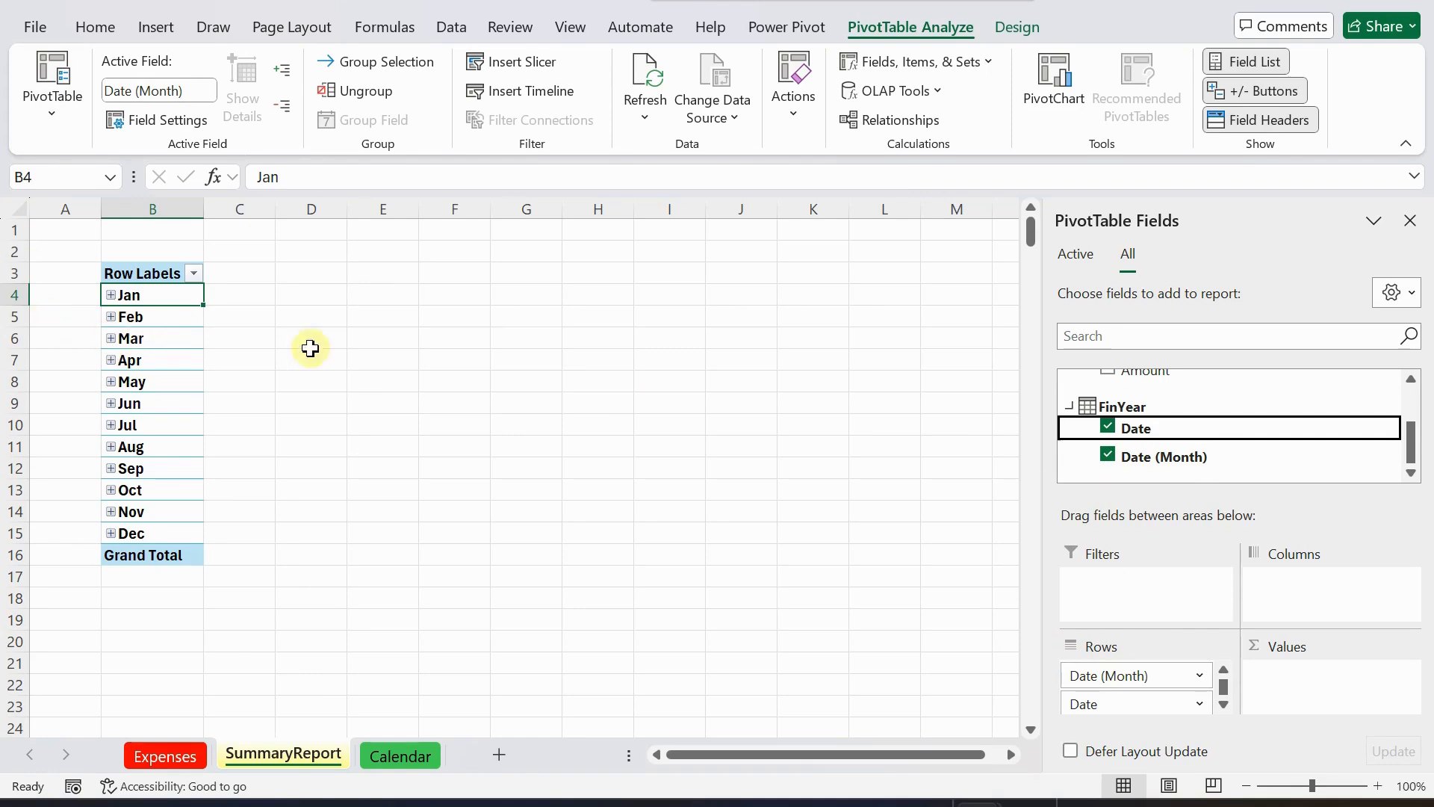
drag(1113, 702, 968, 665)
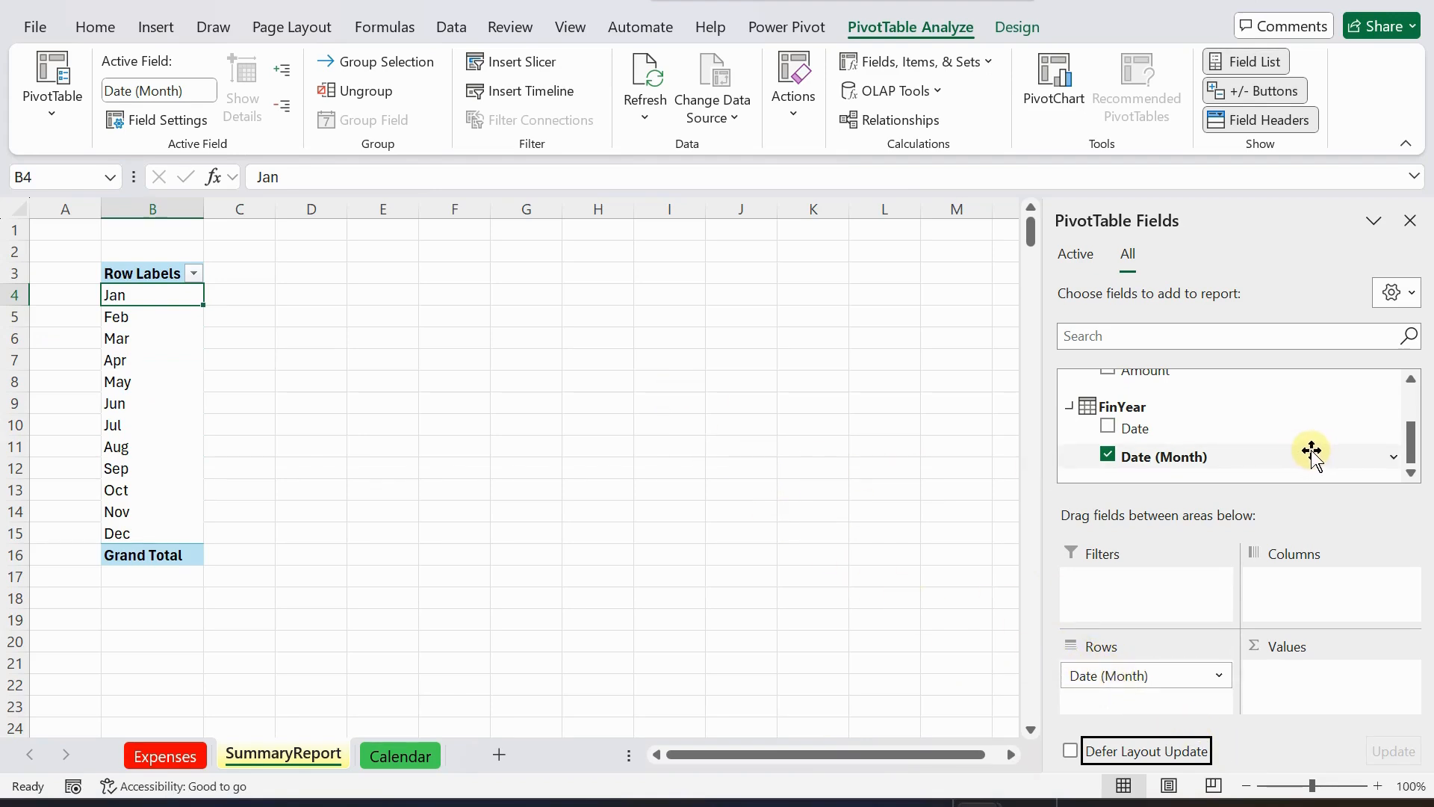
Add the expenses Description field to the rows below Date (Month) and summarize the Amount field as values.
scroll(1311, 448, up, 2)
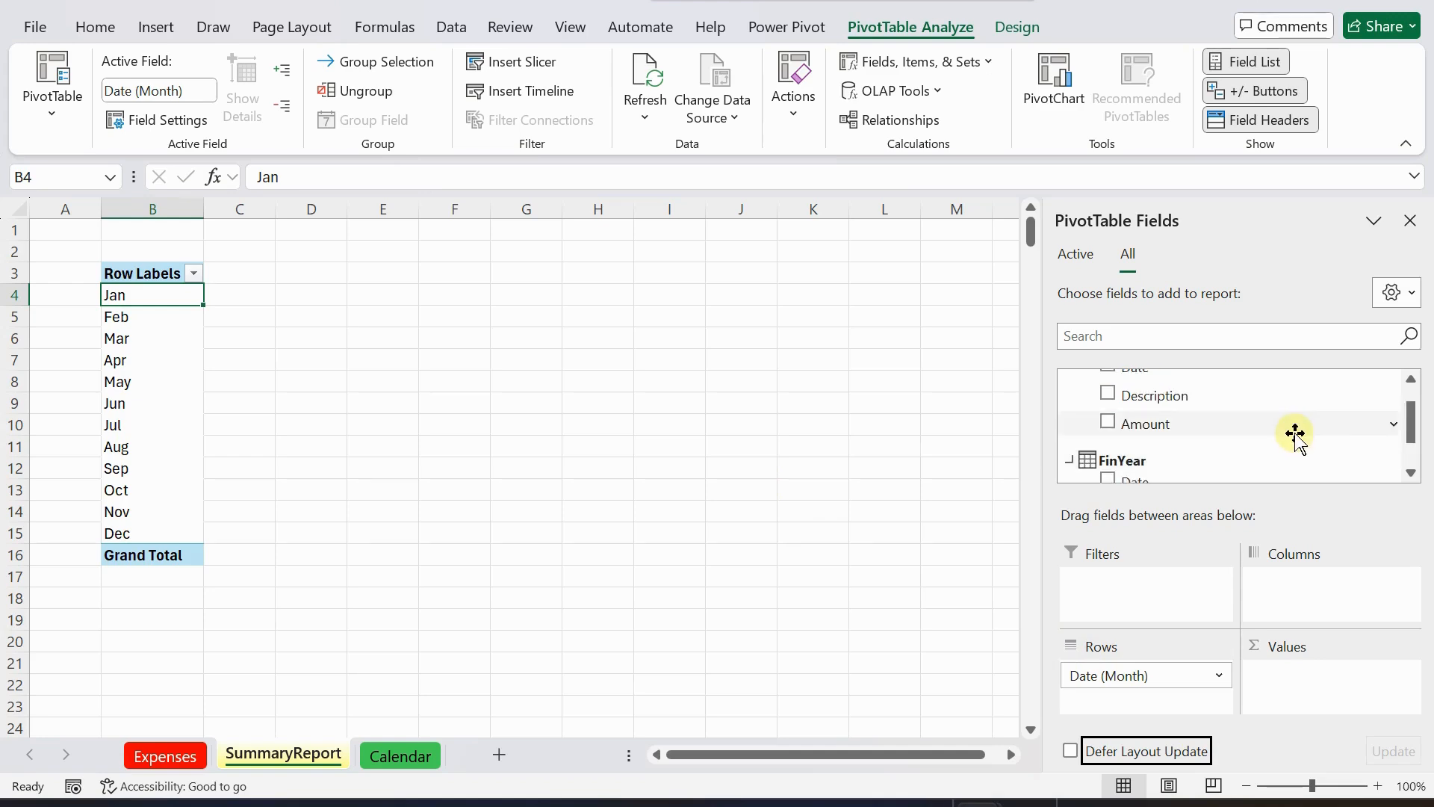
scroll(1237, 419, up, 1)
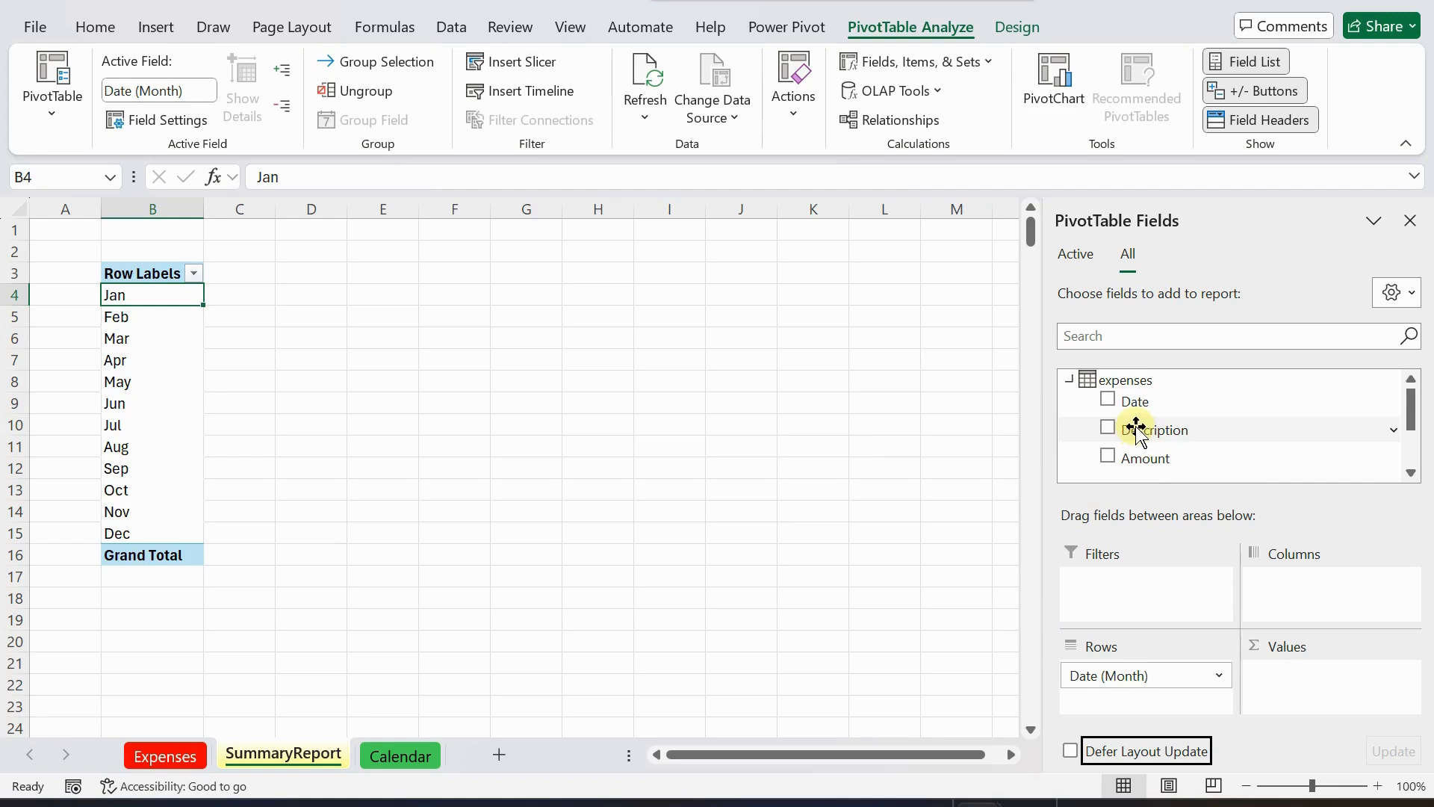
drag(1135, 432, 1131, 703)
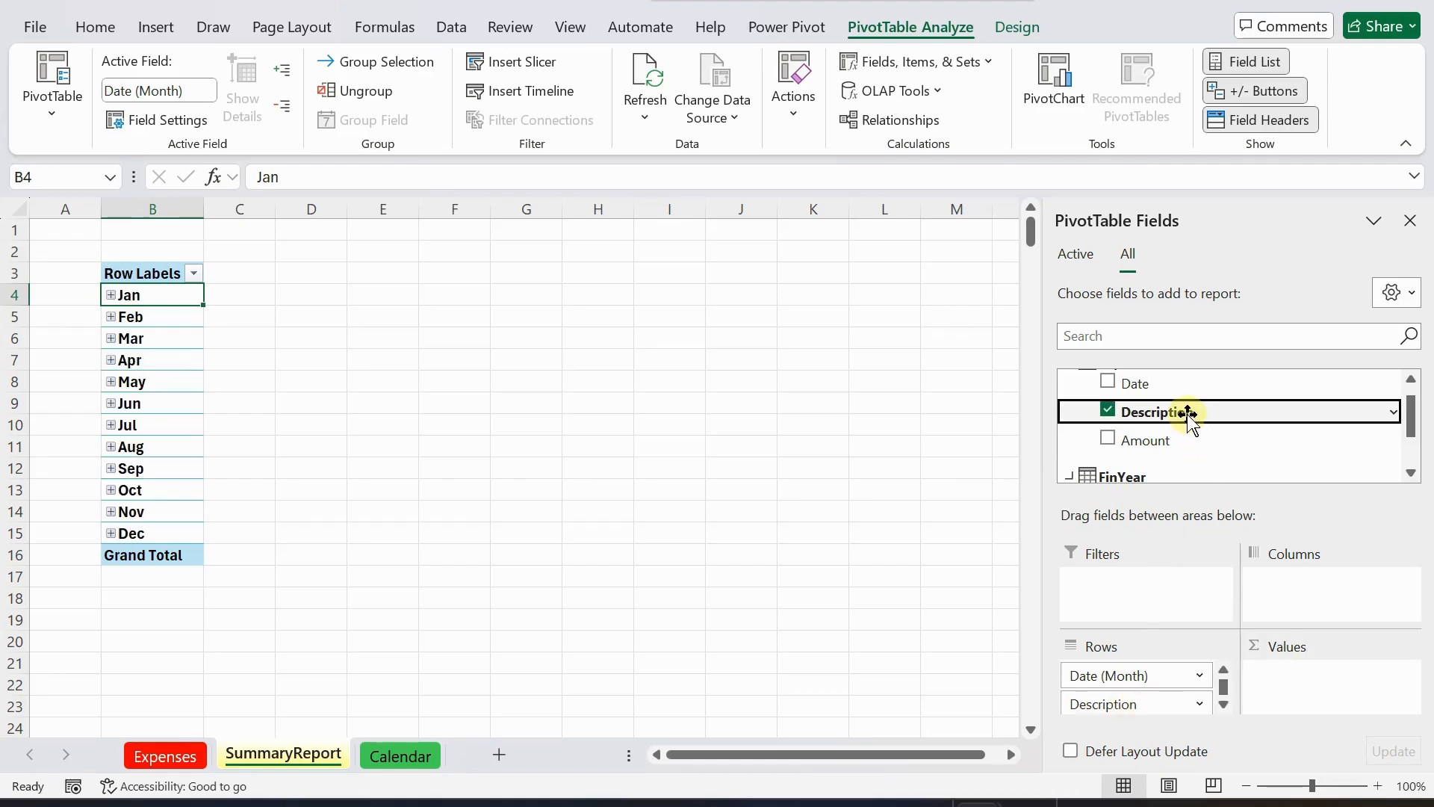
drag(1136, 441, 1302, 665)
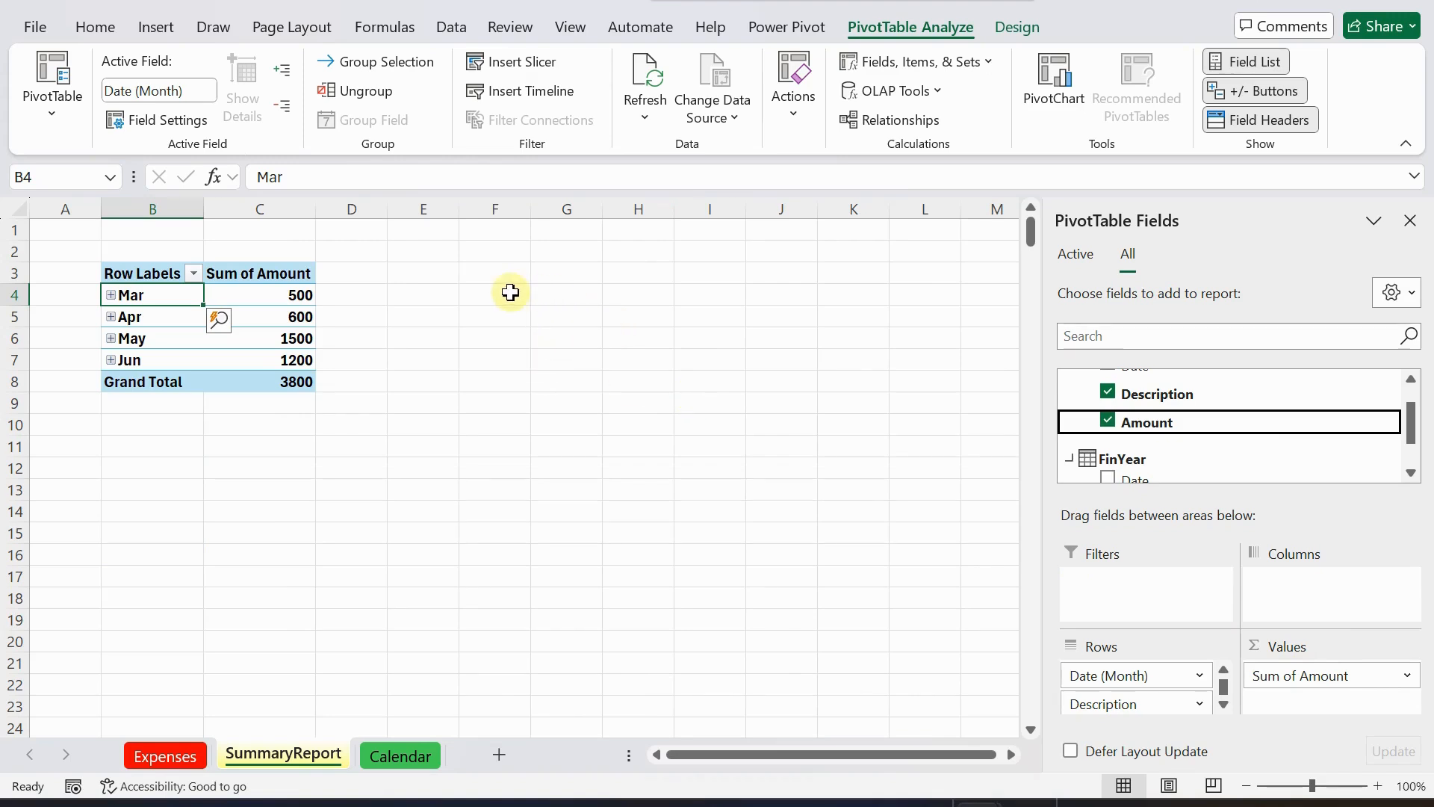
click(470, 285)
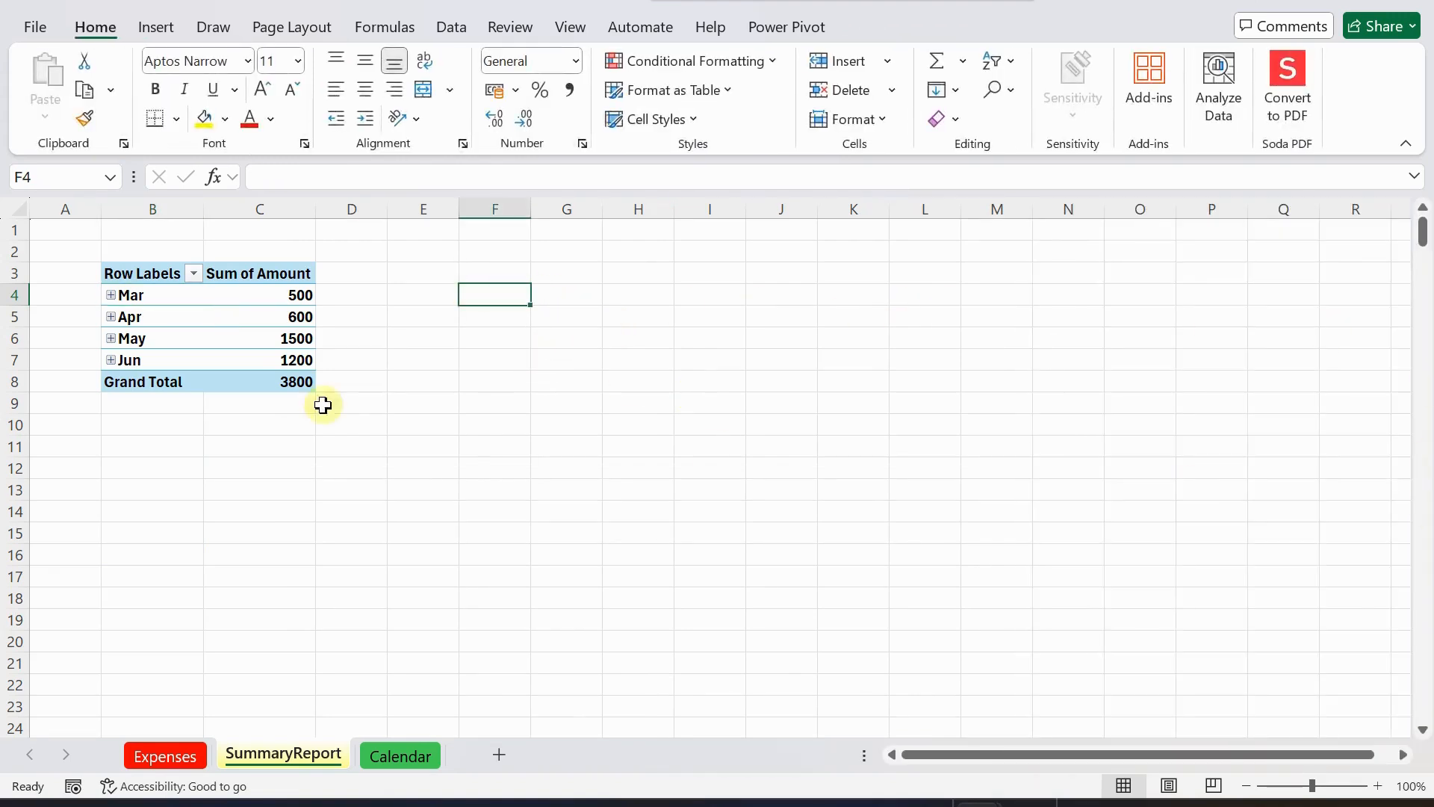
Set the whole SummaryReport sheet to font size 14 and widen all columns to fit the PivotTable headings.
click(20, 211)
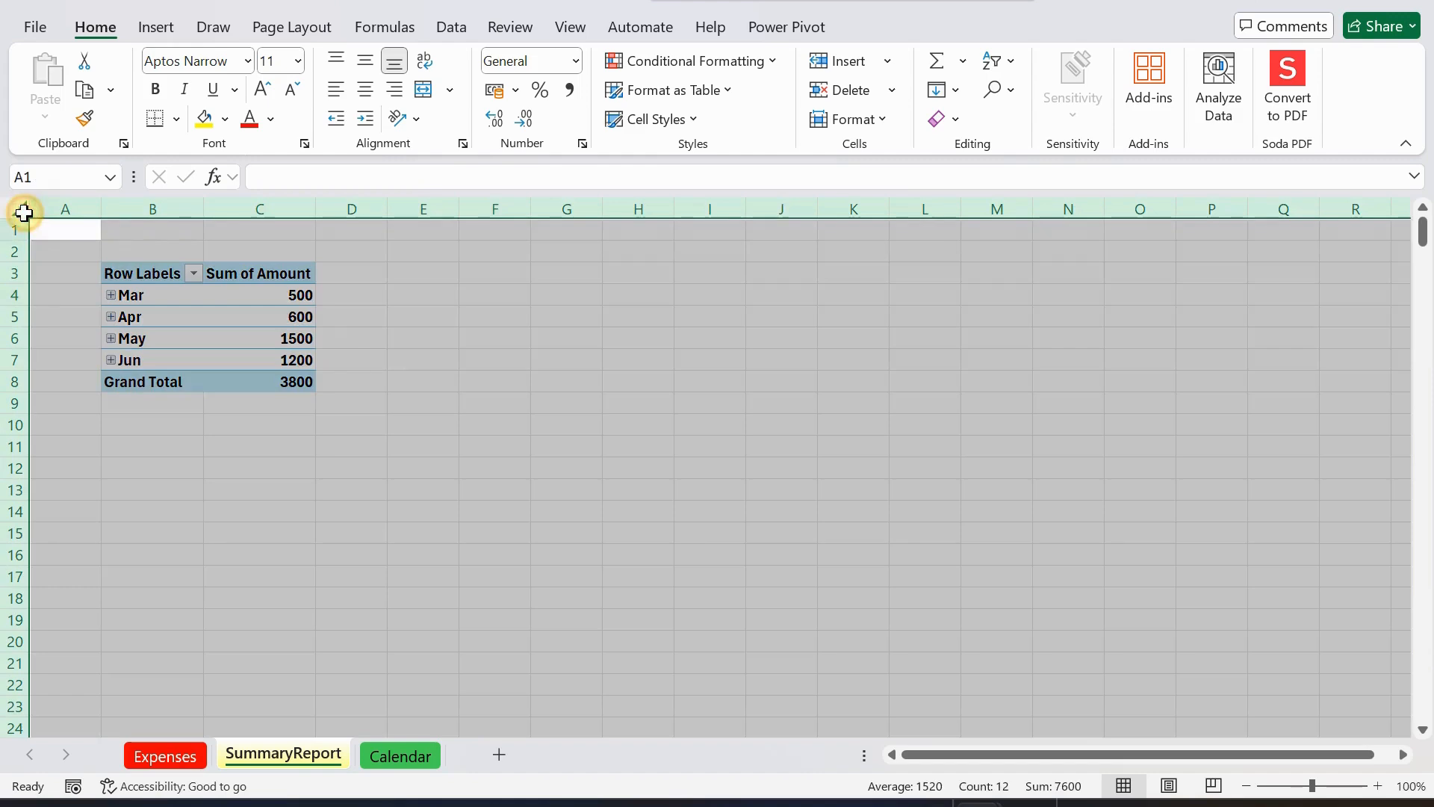
click(299, 61)
click(284, 224)
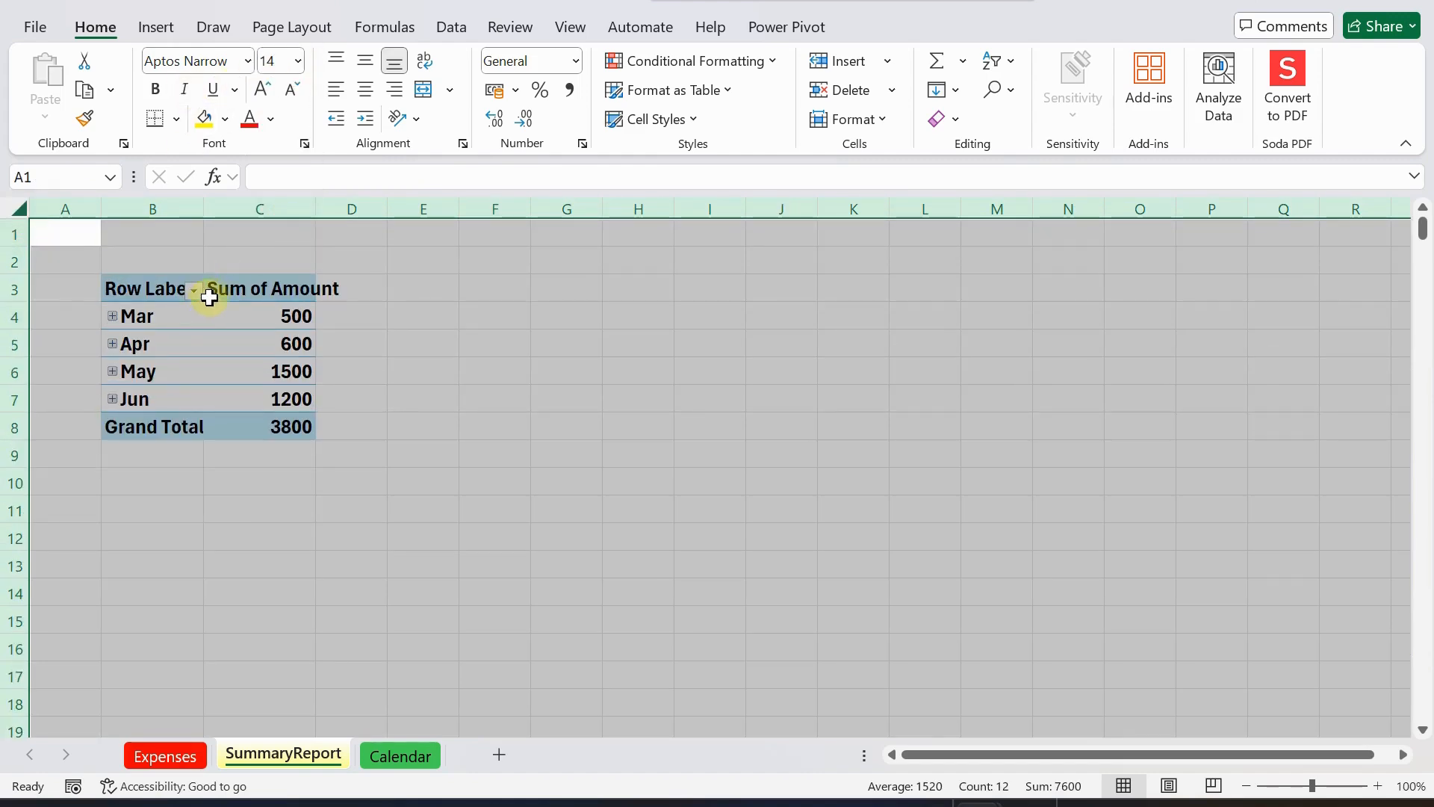
mouse_move(314, 208)
mouse_down()
mouse_move(341, 207)
mouse_move(330, 212)
mouse_up()
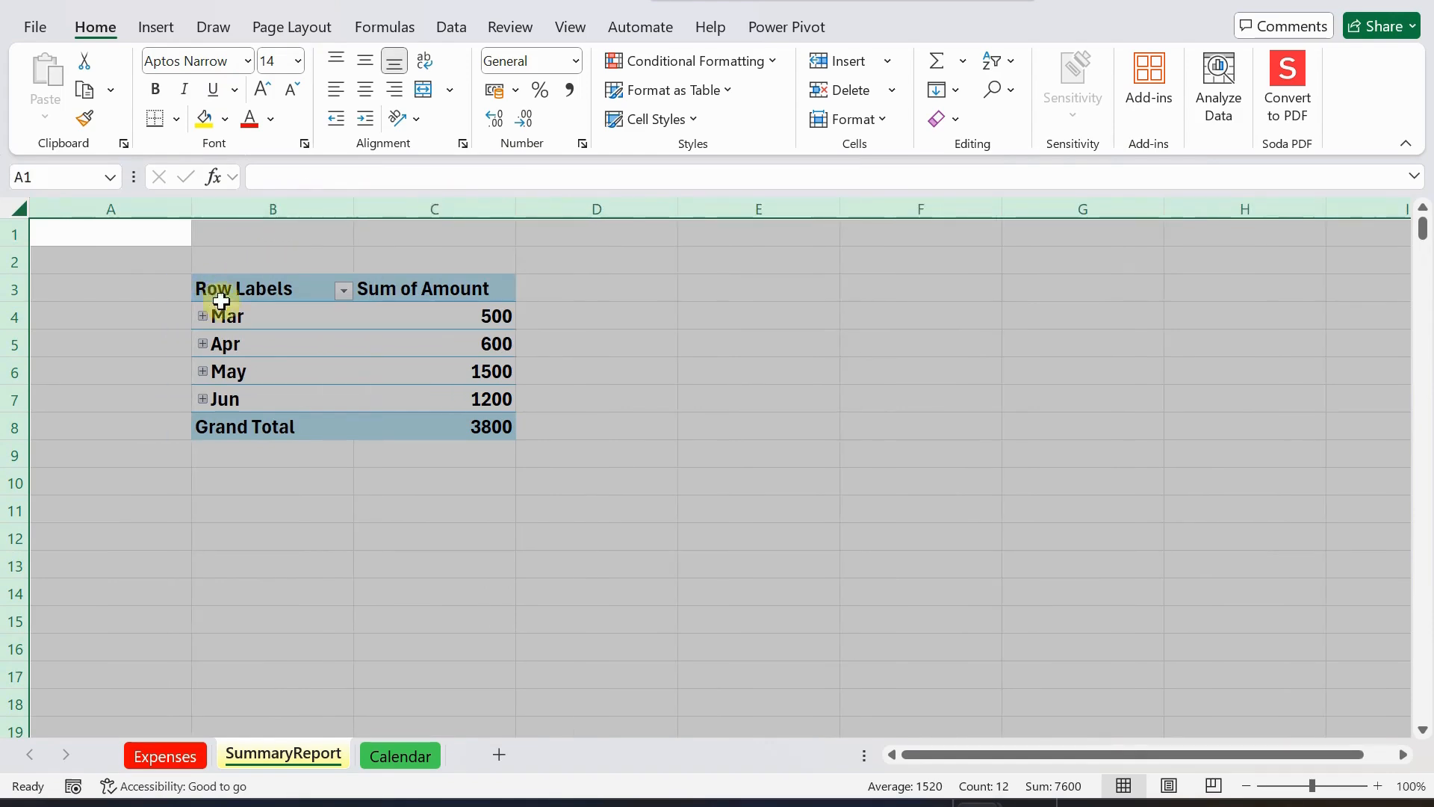
Rename the PivotTable's row label heading to Months and its amount heading to Total Expenses.
click(236, 289)
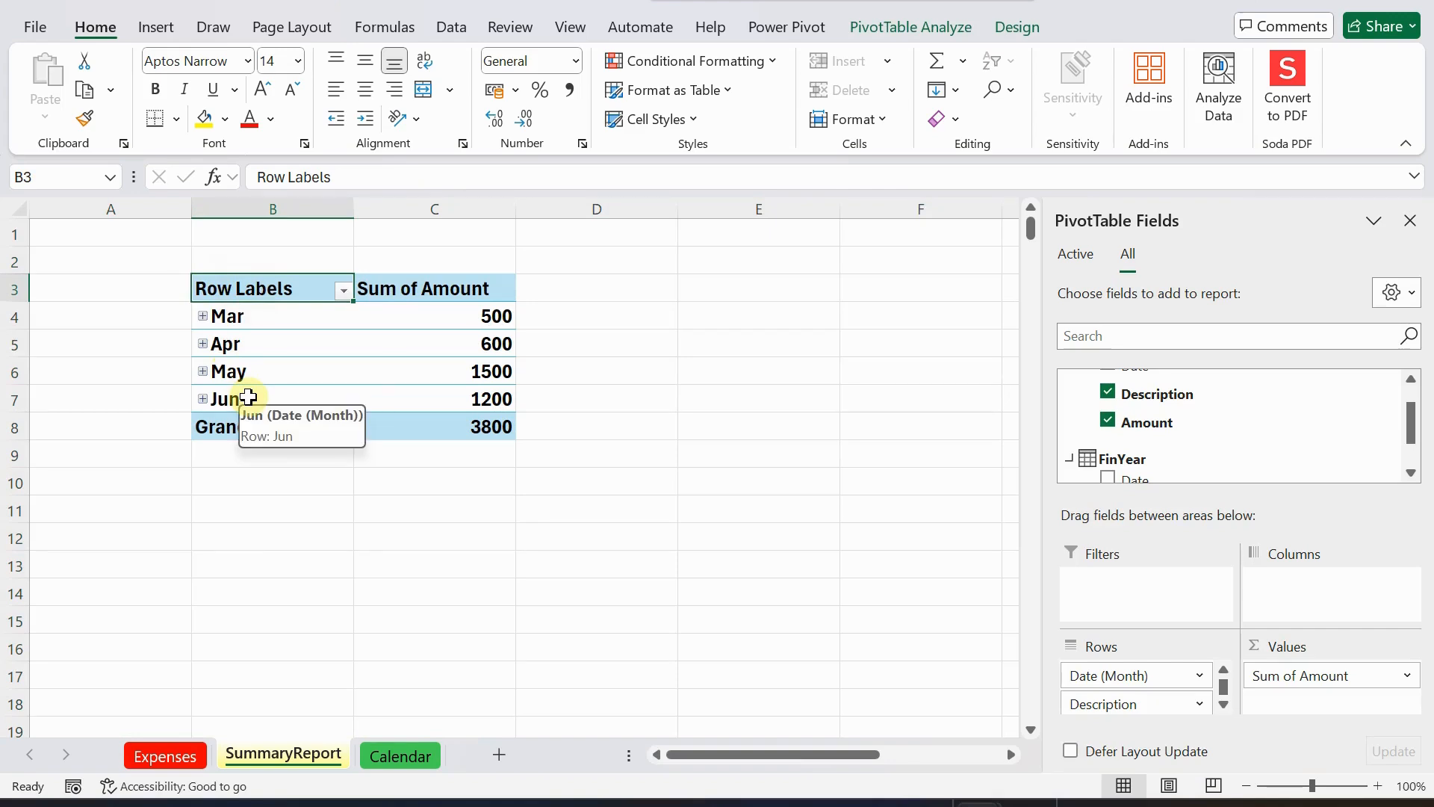
text(Month)
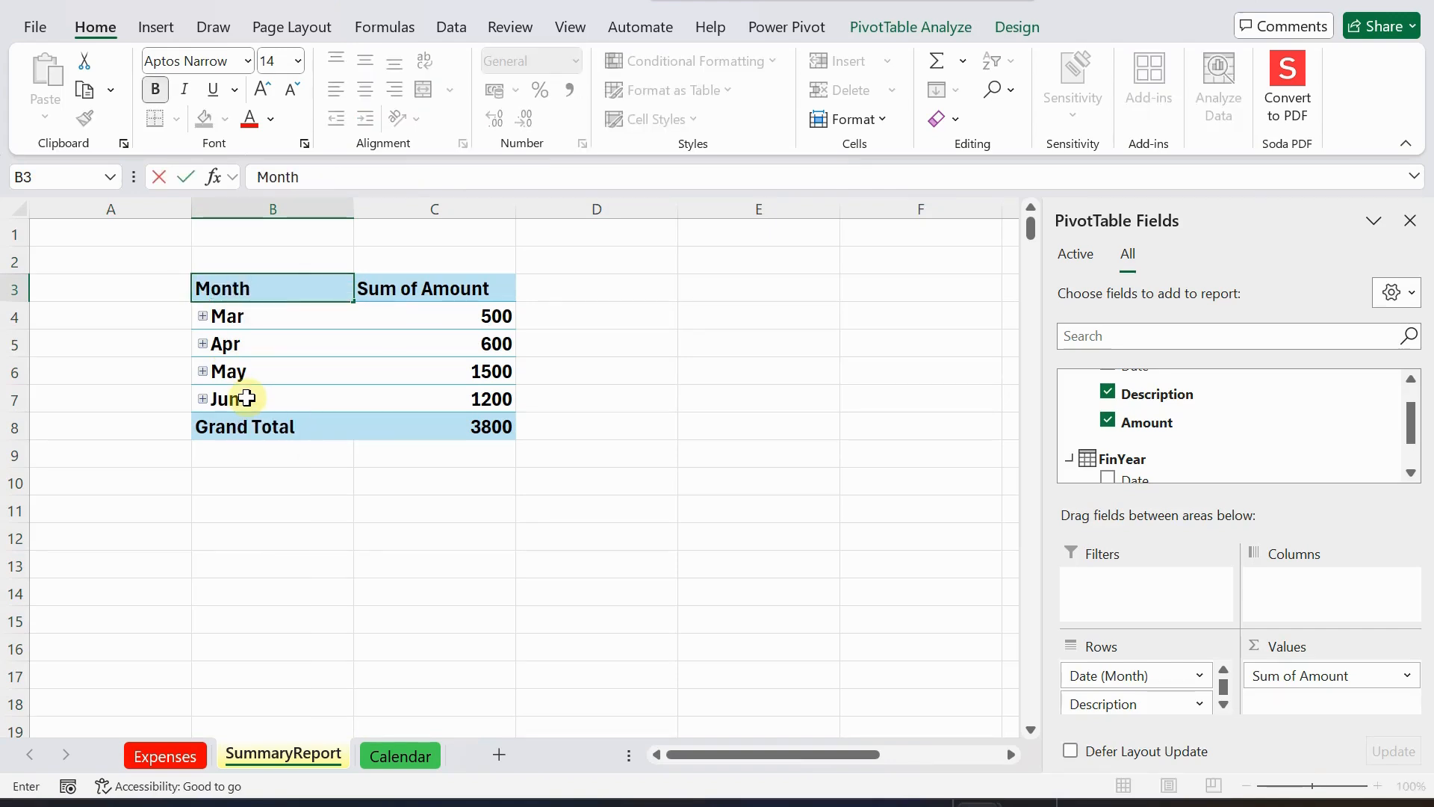
text(s)
key(Tab)
text(e)
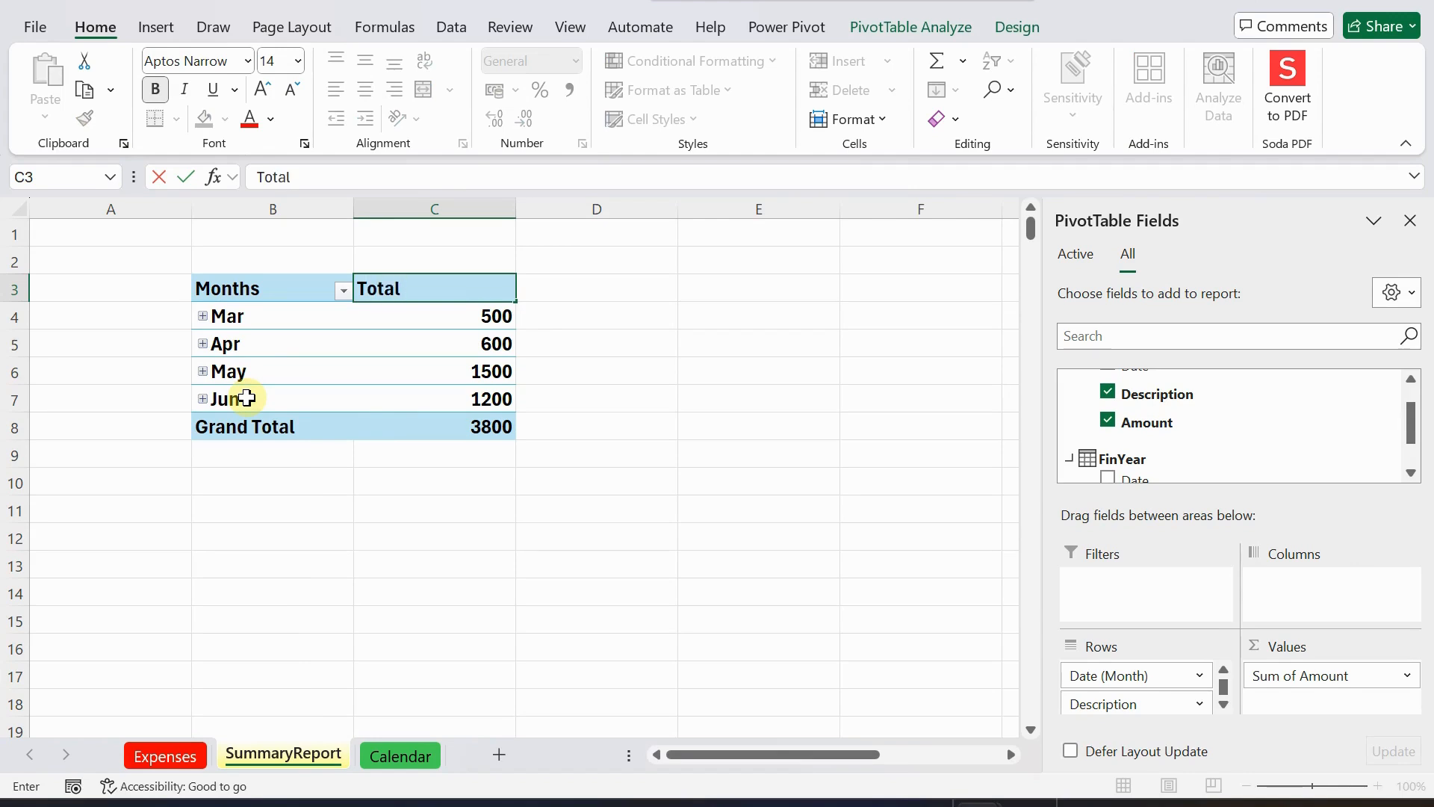
text(otal Expenses)
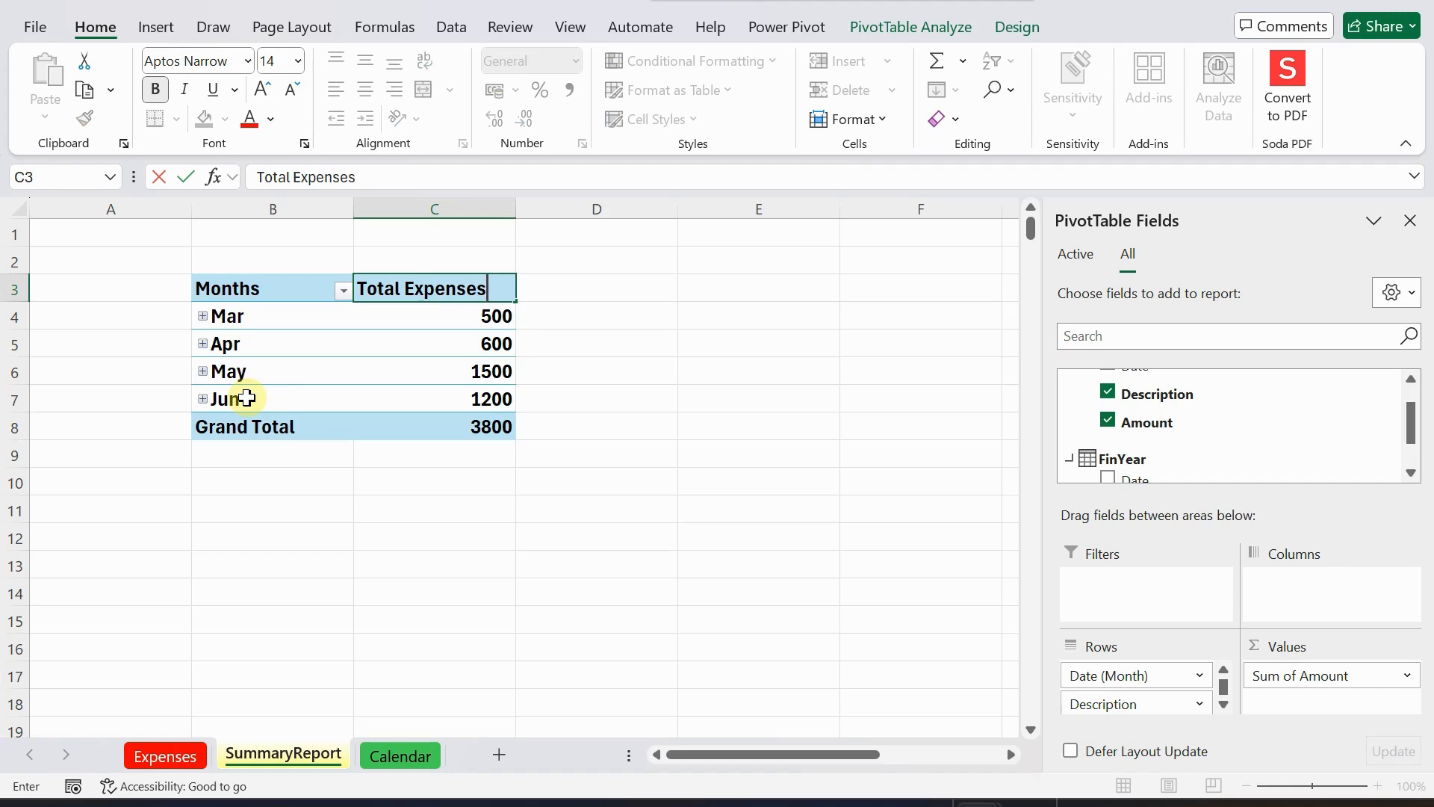
key(Return)
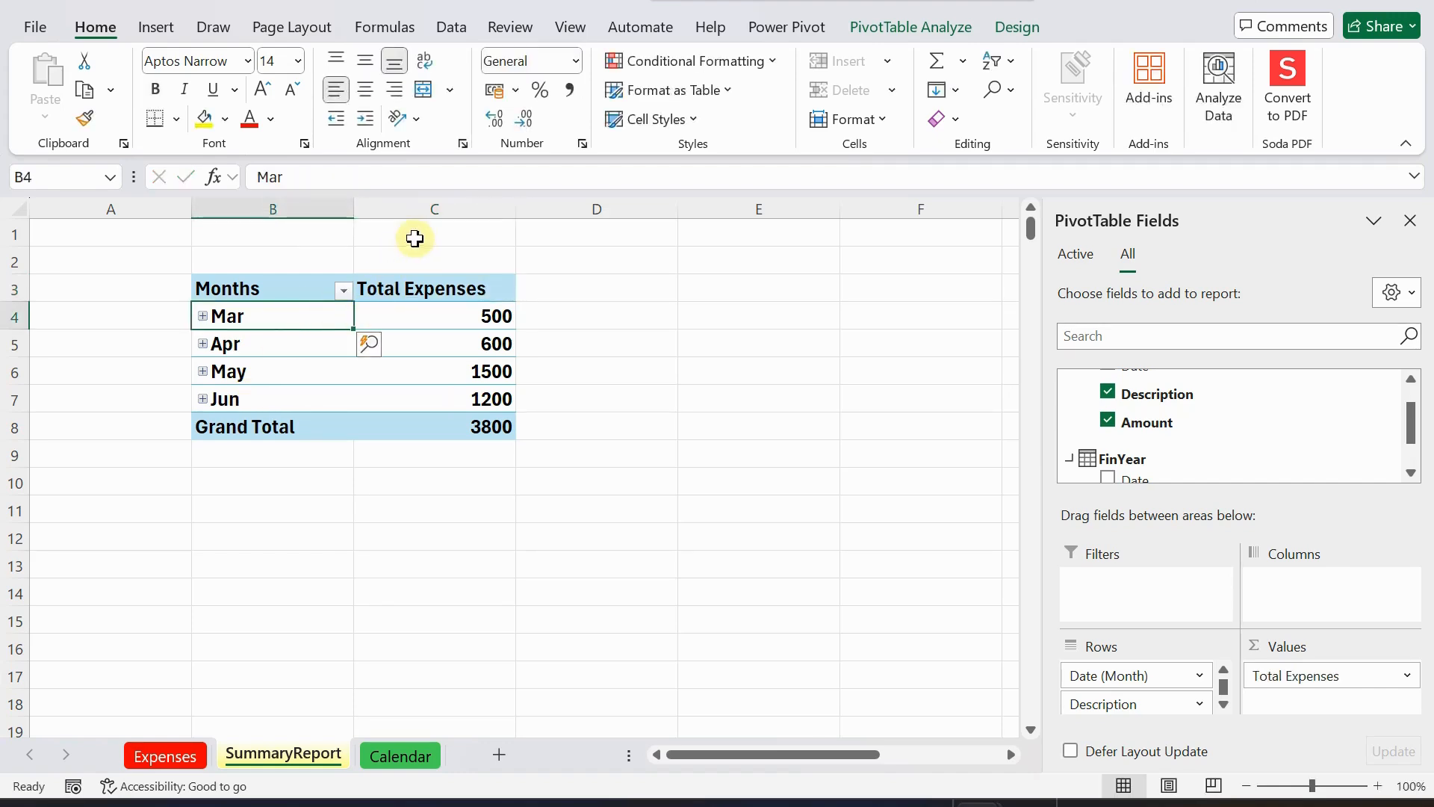
Apply the Currency number format with the K symbol and 2 decimal places to the Total Expenses values.
click(451, 314)
right_click(454, 319)
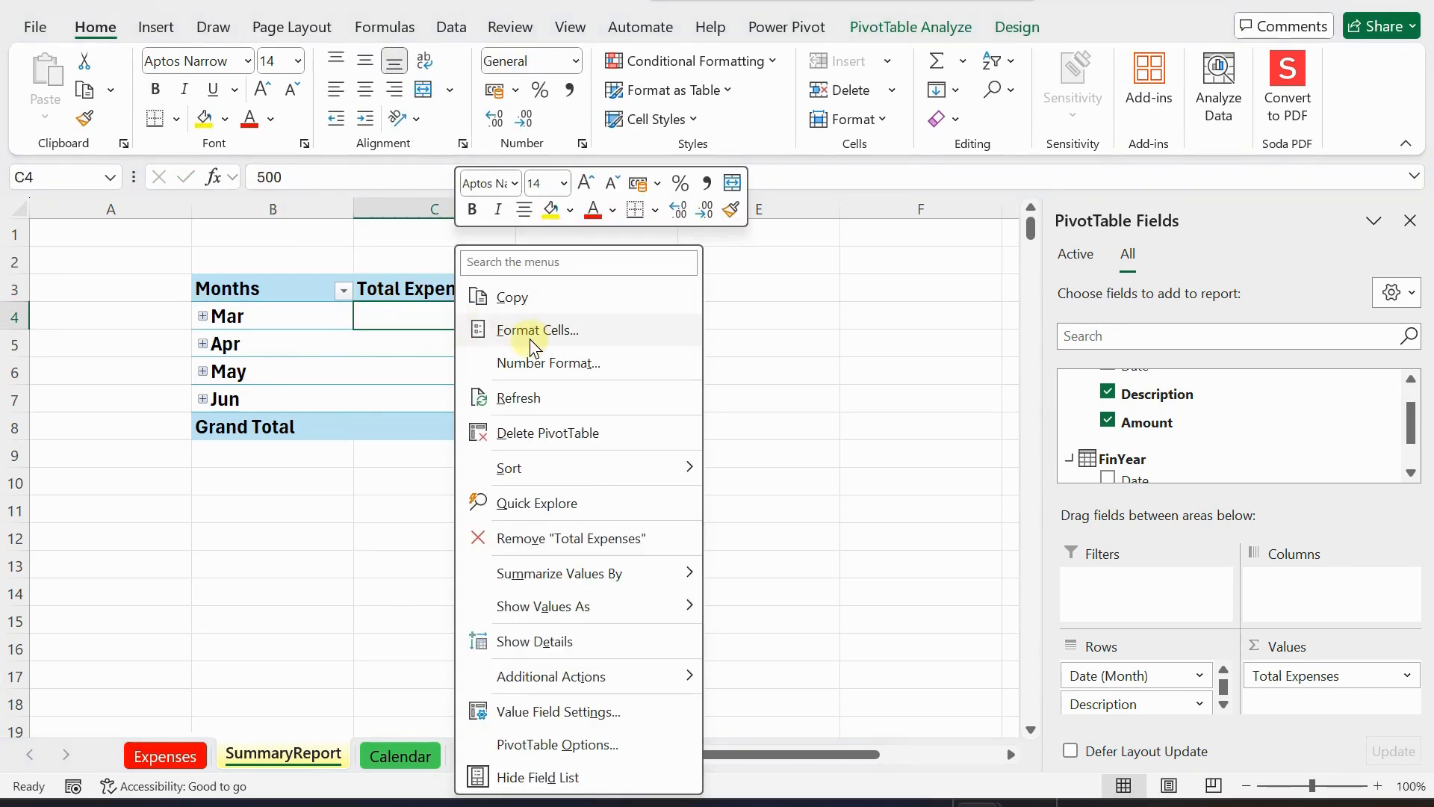
click(540, 363)
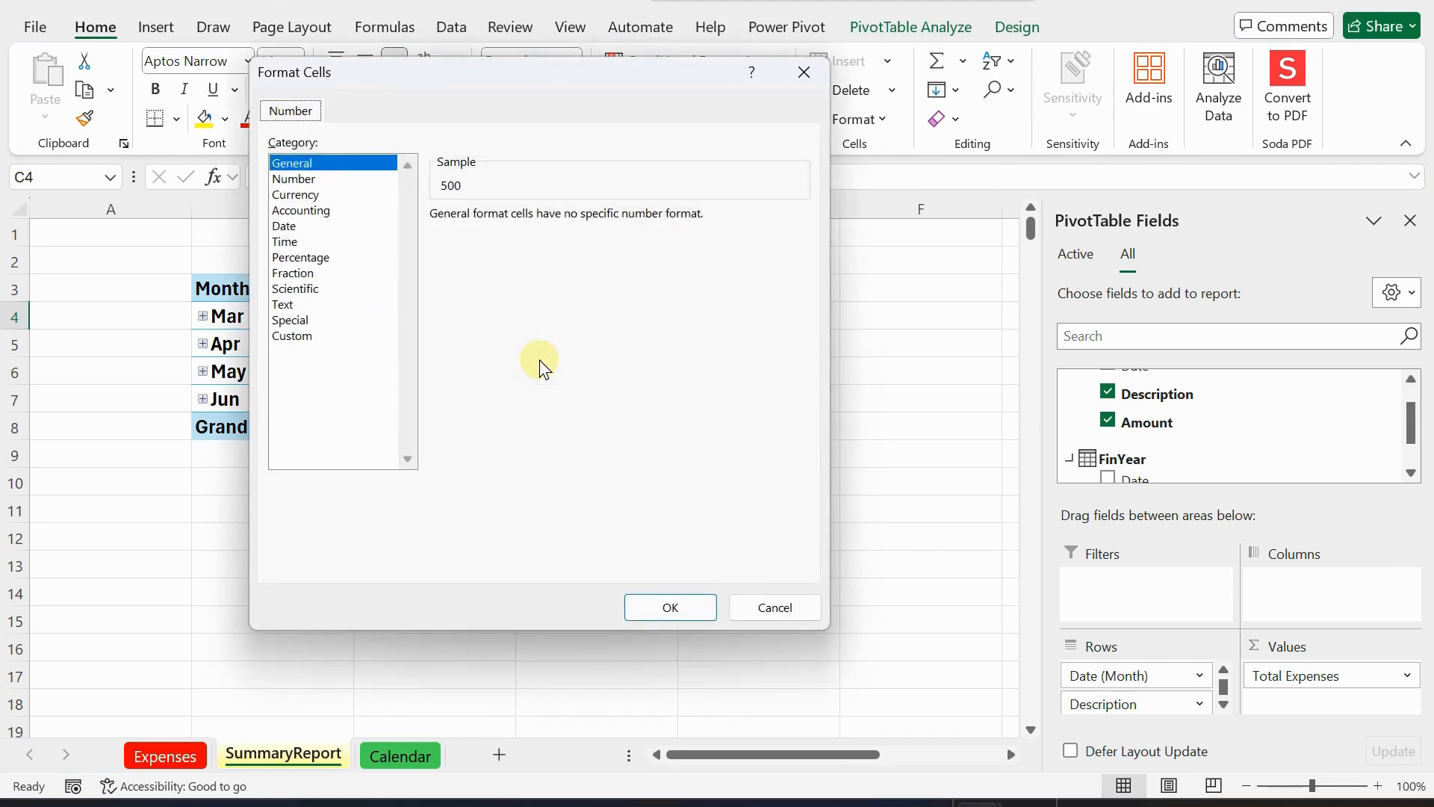
click(295, 194)
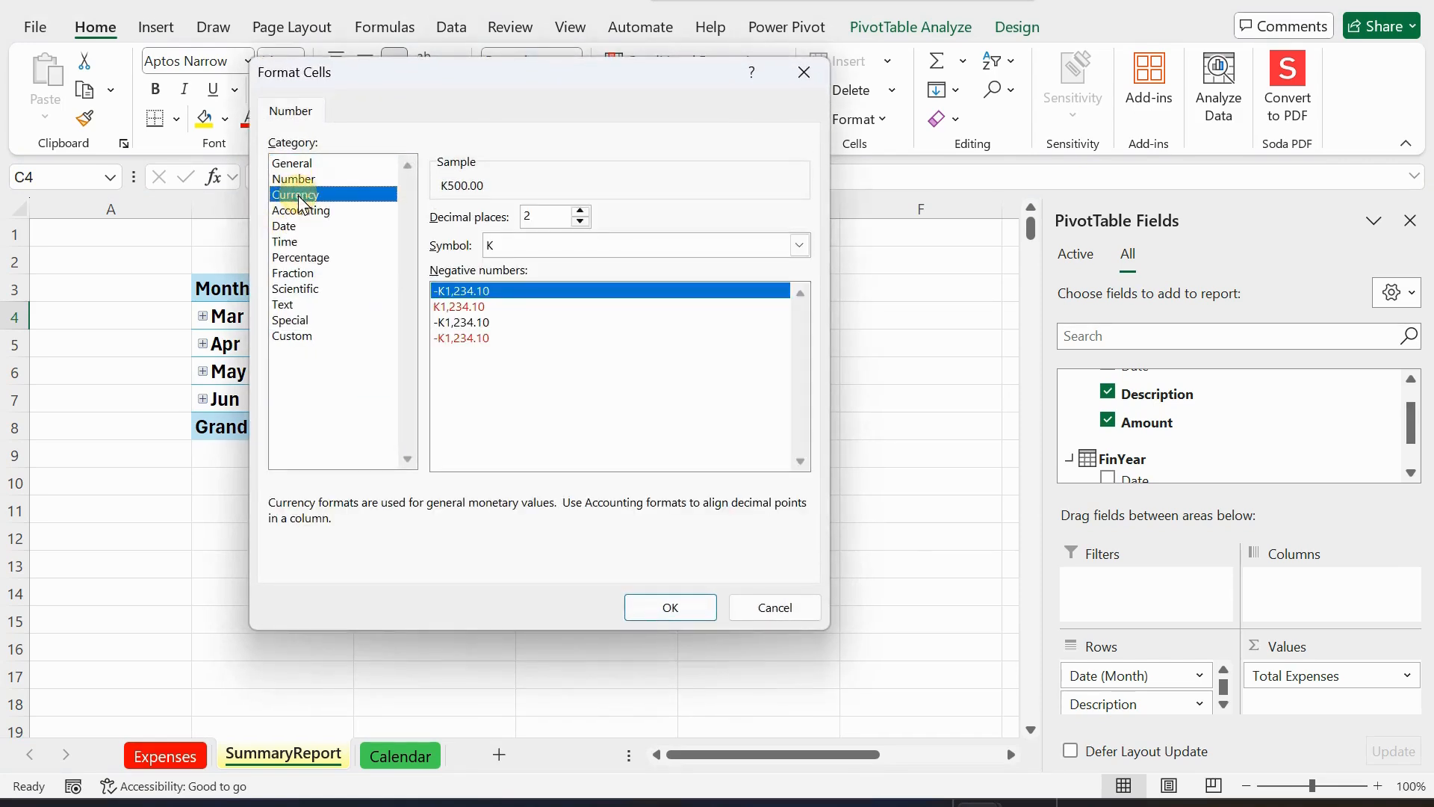
click(666, 608)
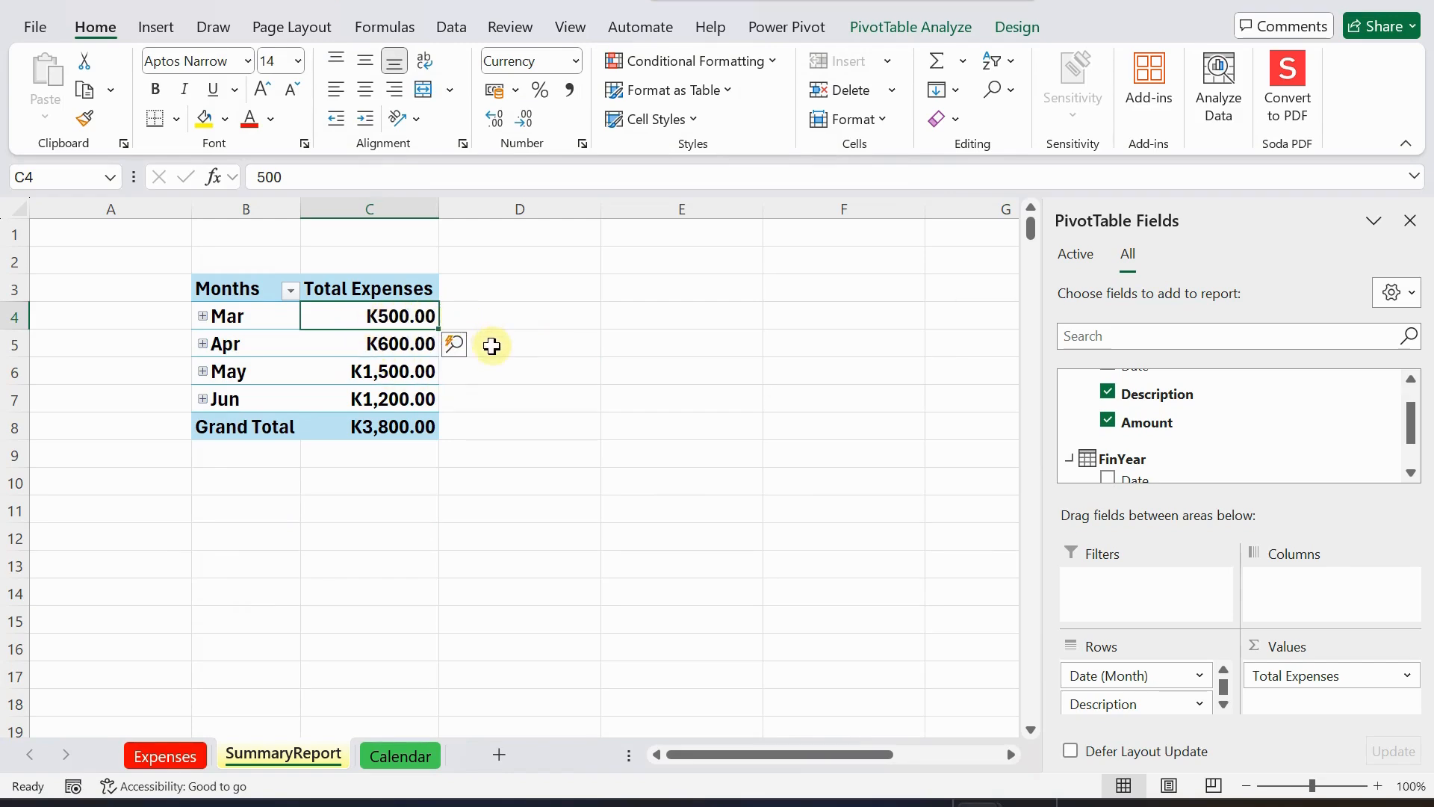
Expand the Mar, Apr, May and Jun groups in the PivotTable to show their expense descriptions.
click(202, 316)
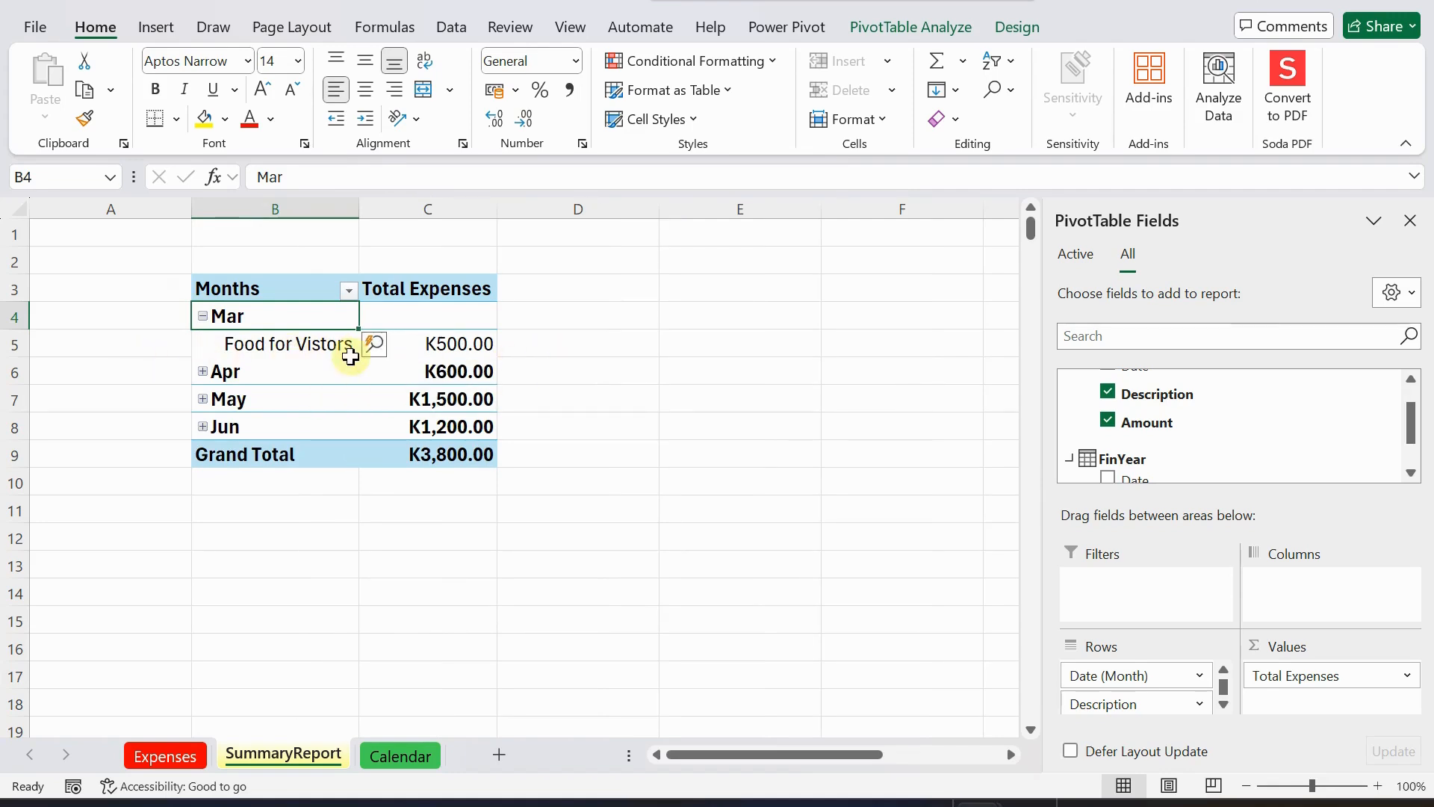
click(202, 372)
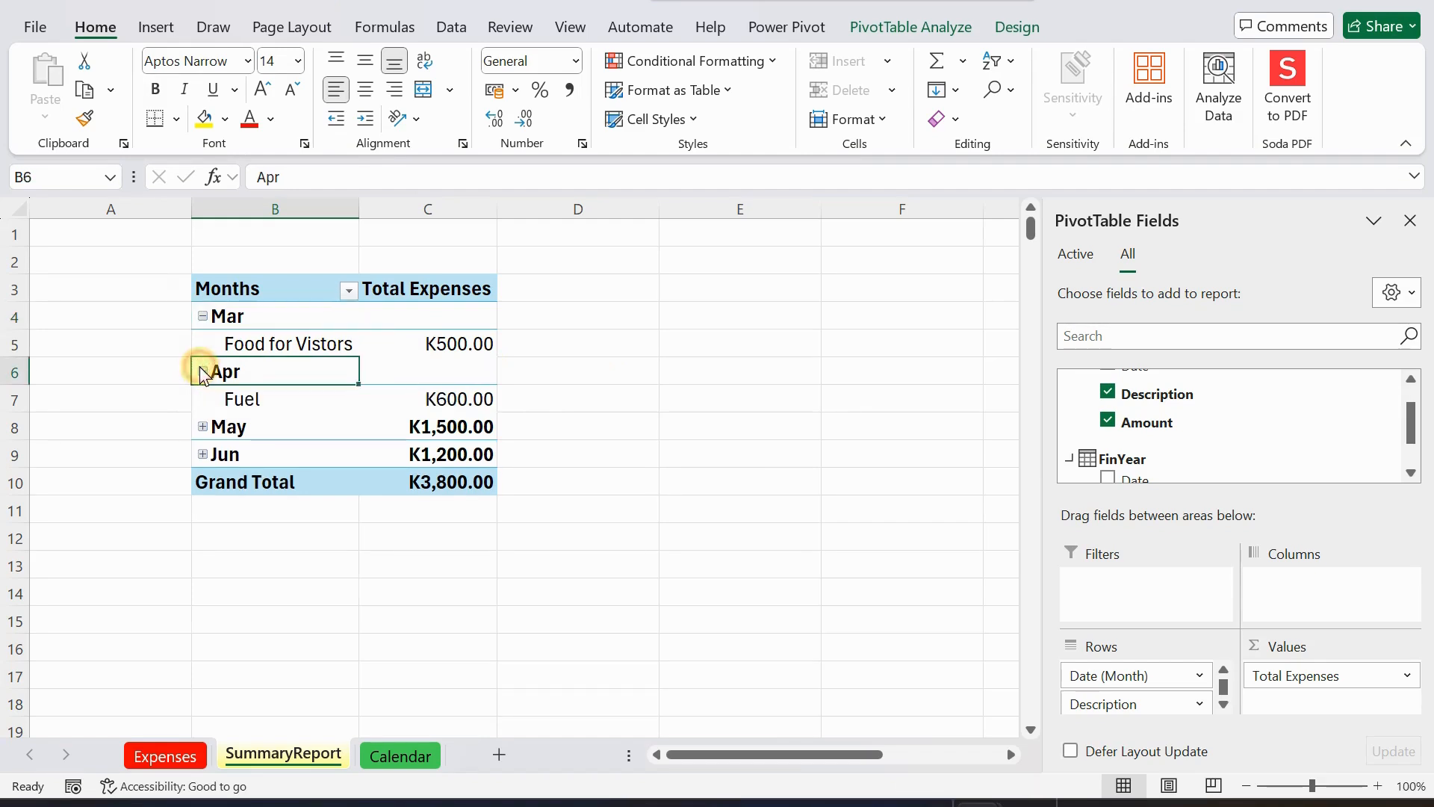
click(203, 427)
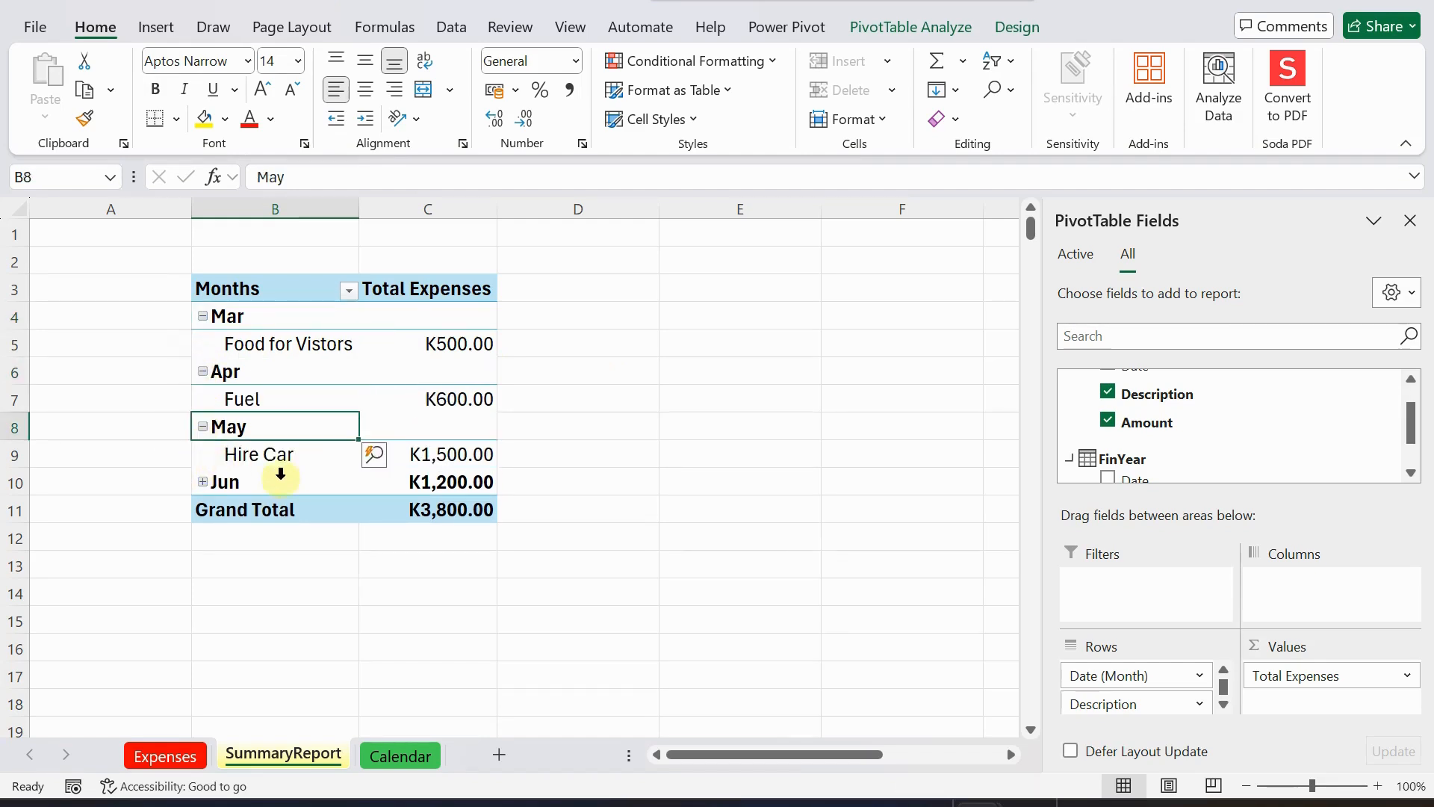
click(202, 482)
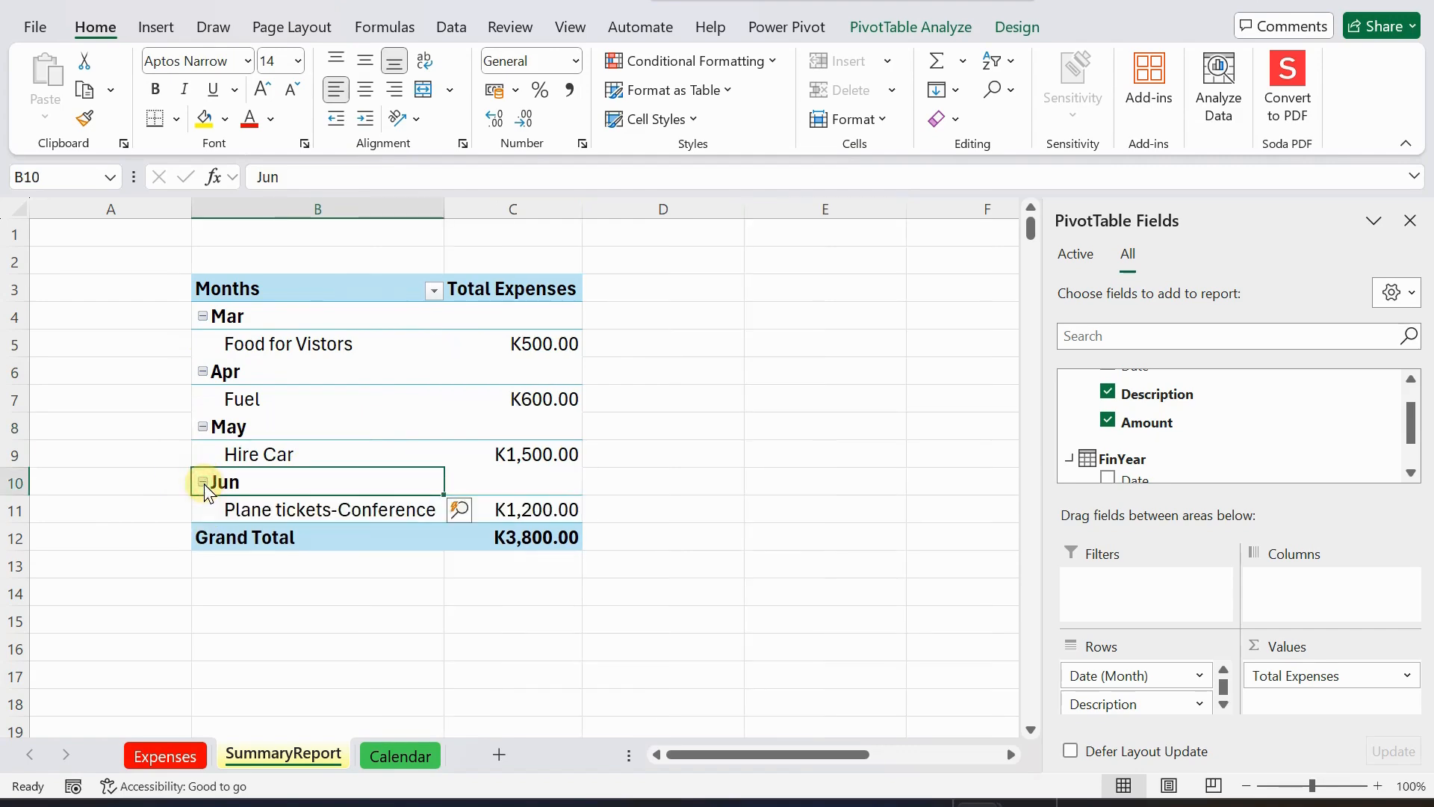
click(686, 419)
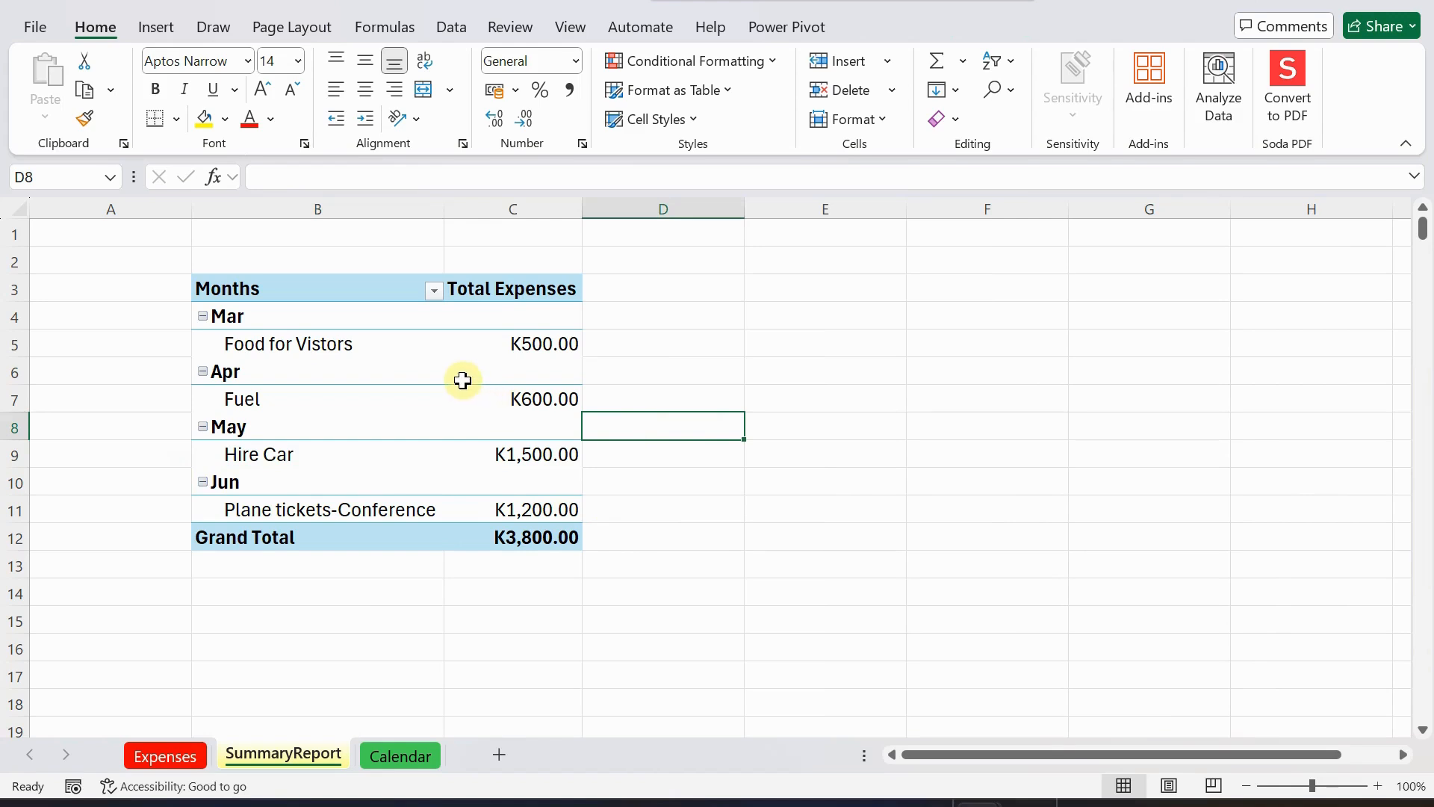
Show all PivotTable subtotals at the top of each group and insert a blank line after each item.
mouse_move(462, 380)
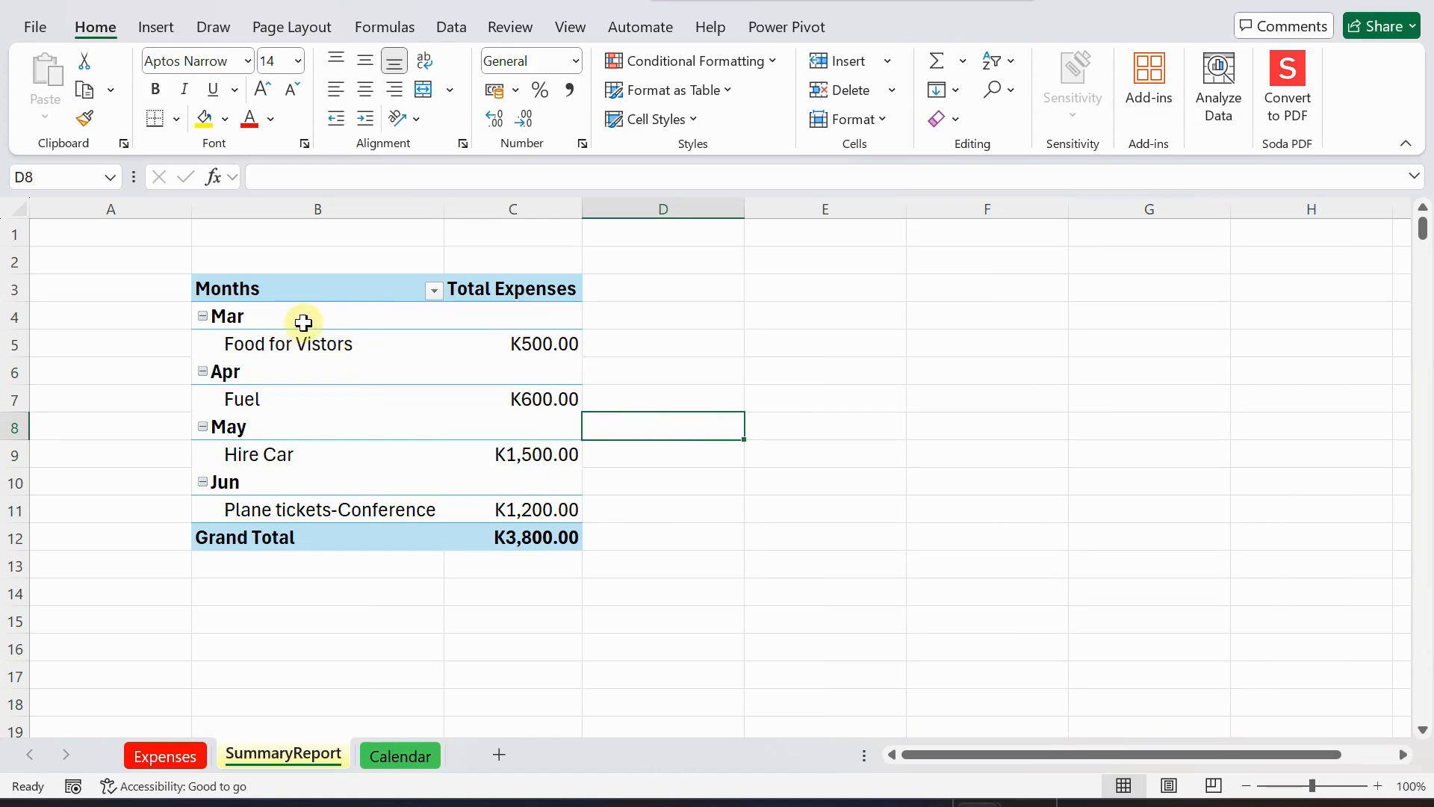
click(308, 315)
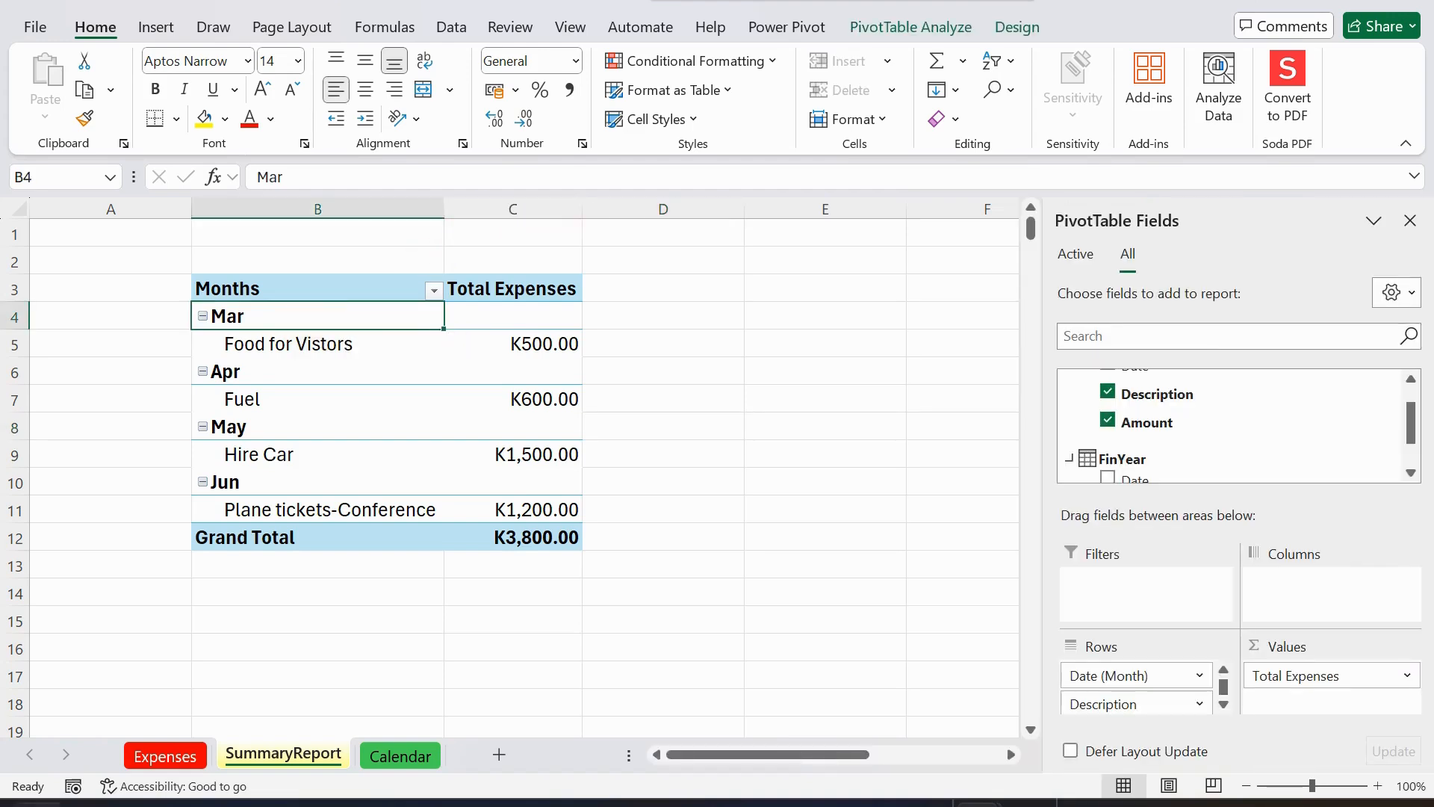
click(1016, 27)
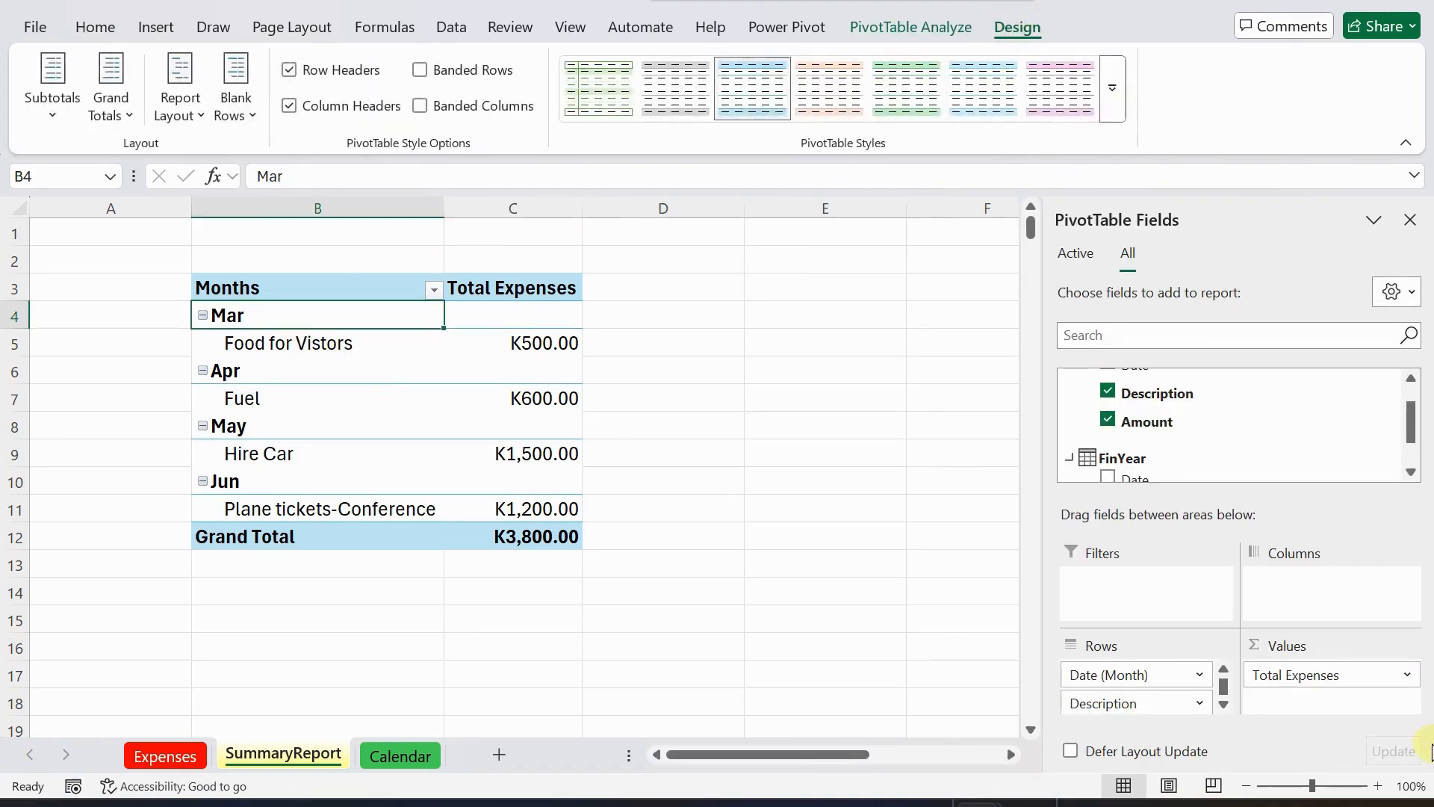
click(51, 119)
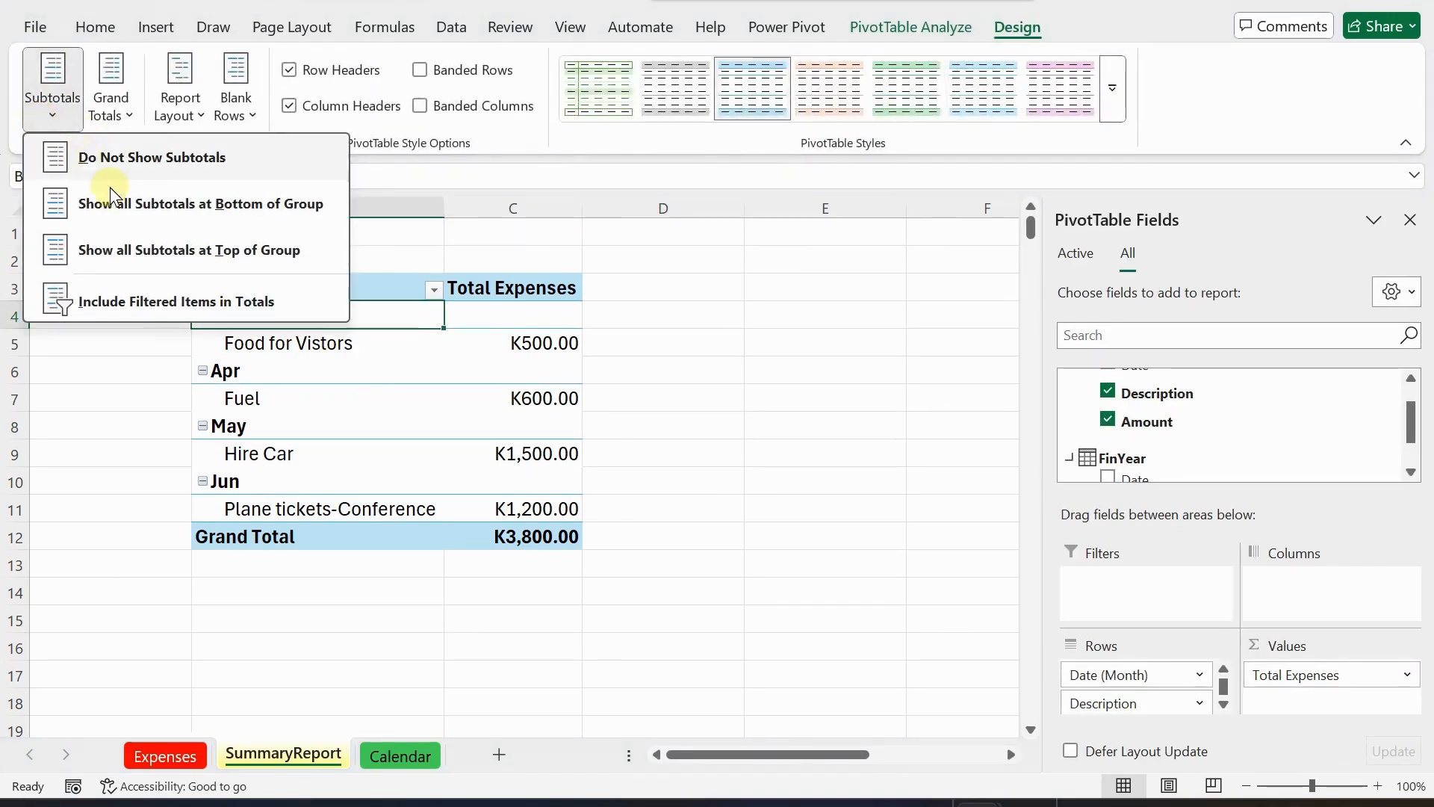
click(182, 245)
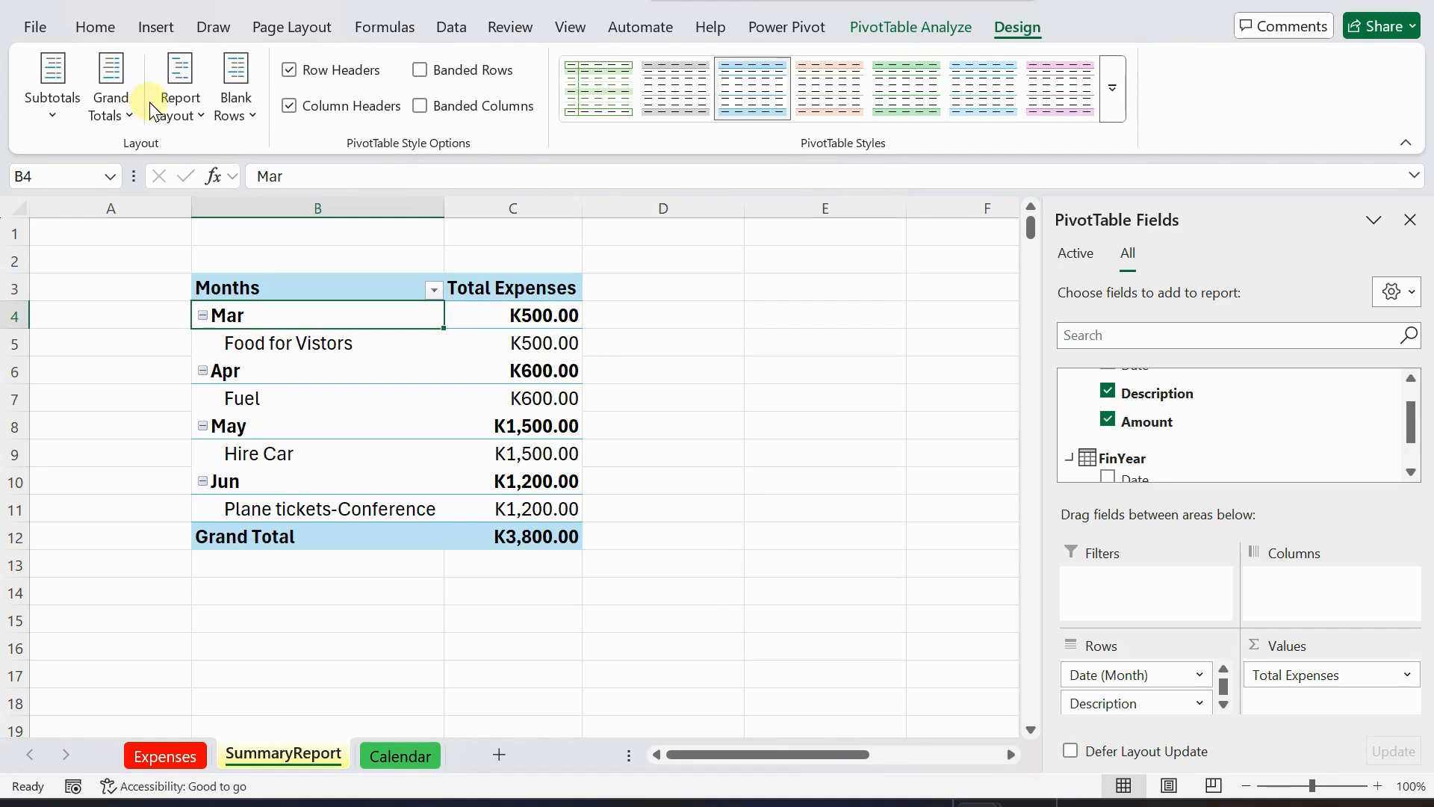
click(231, 77)
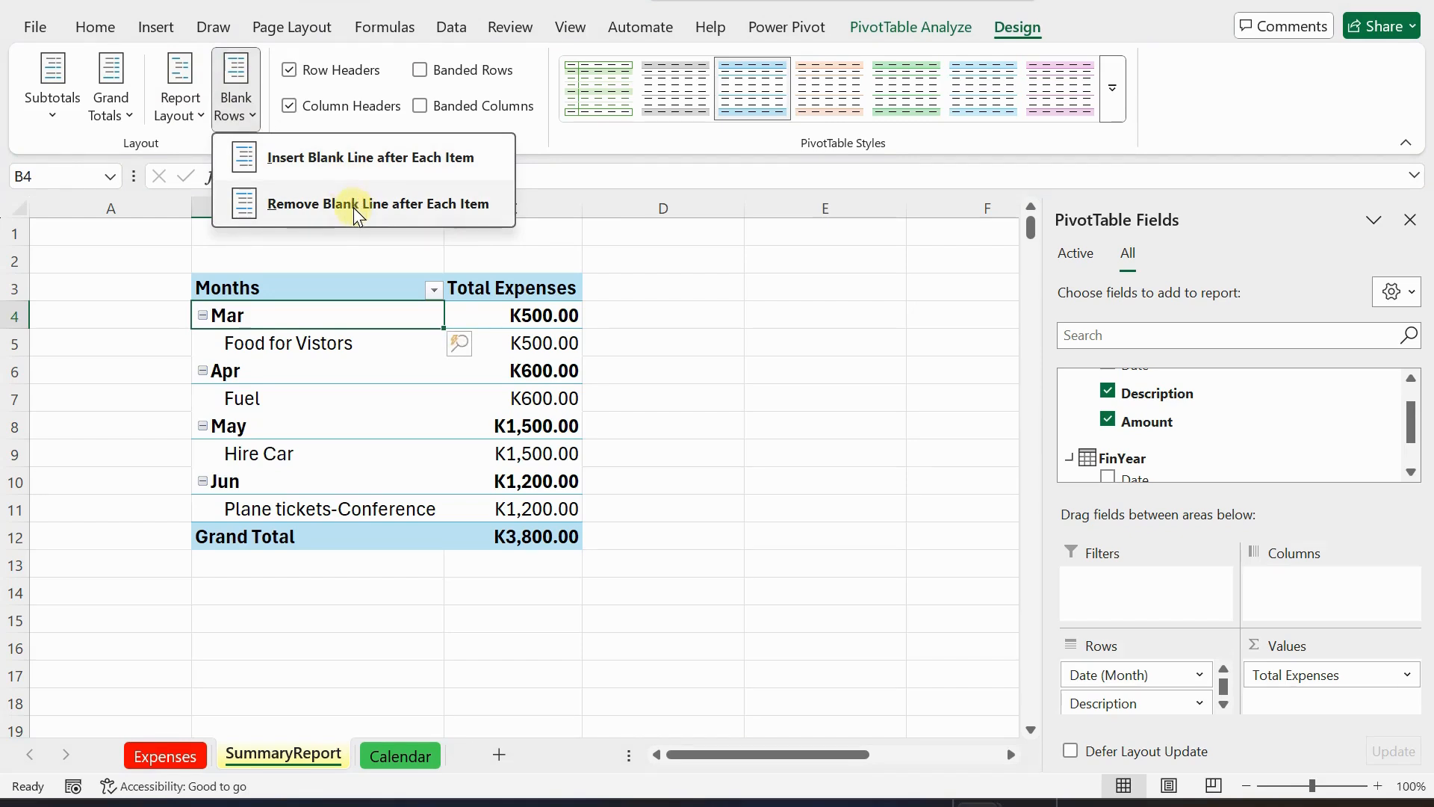
click(345, 158)
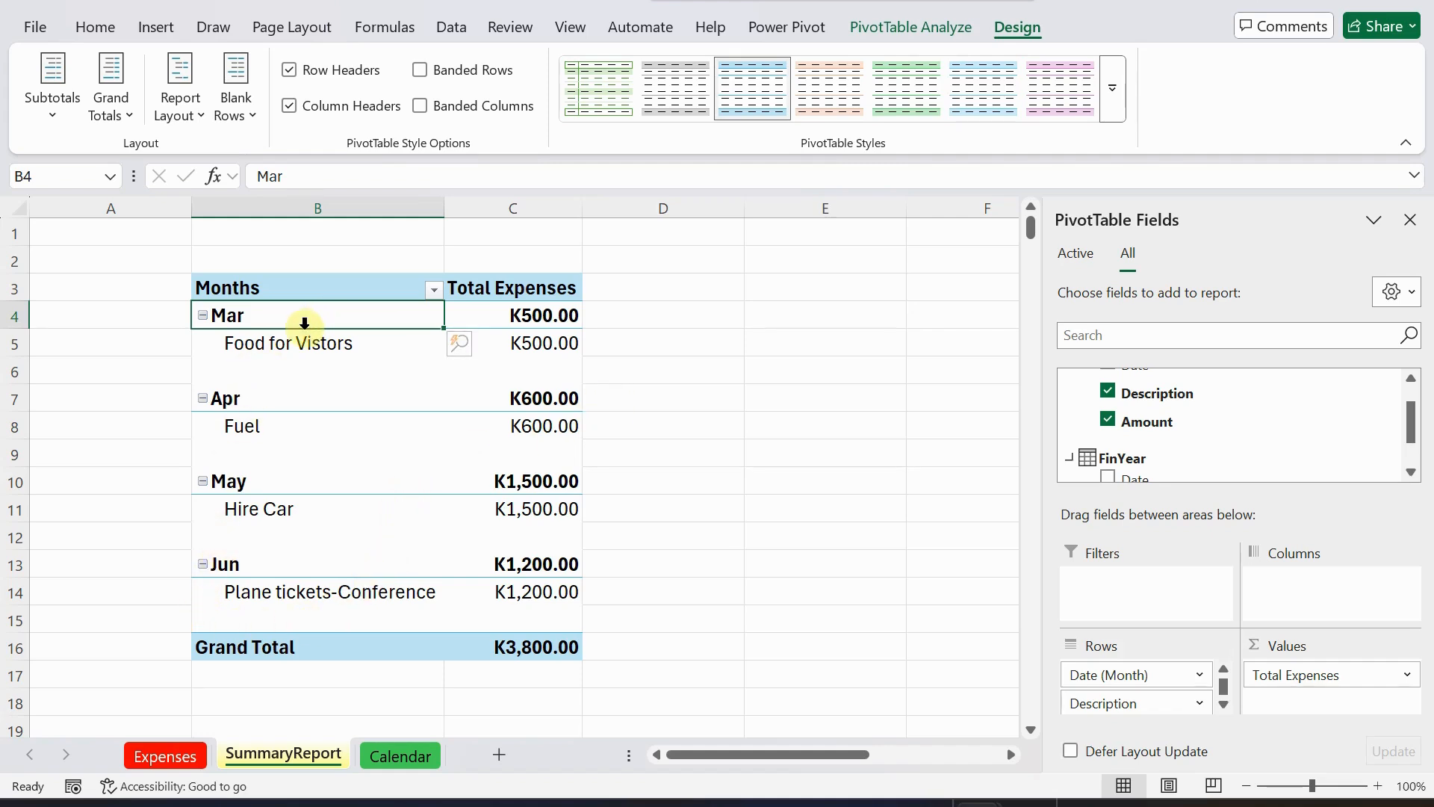
Start a new record in the first empty row below the Expenses table with the date 4/04/2024.
click(173, 757)
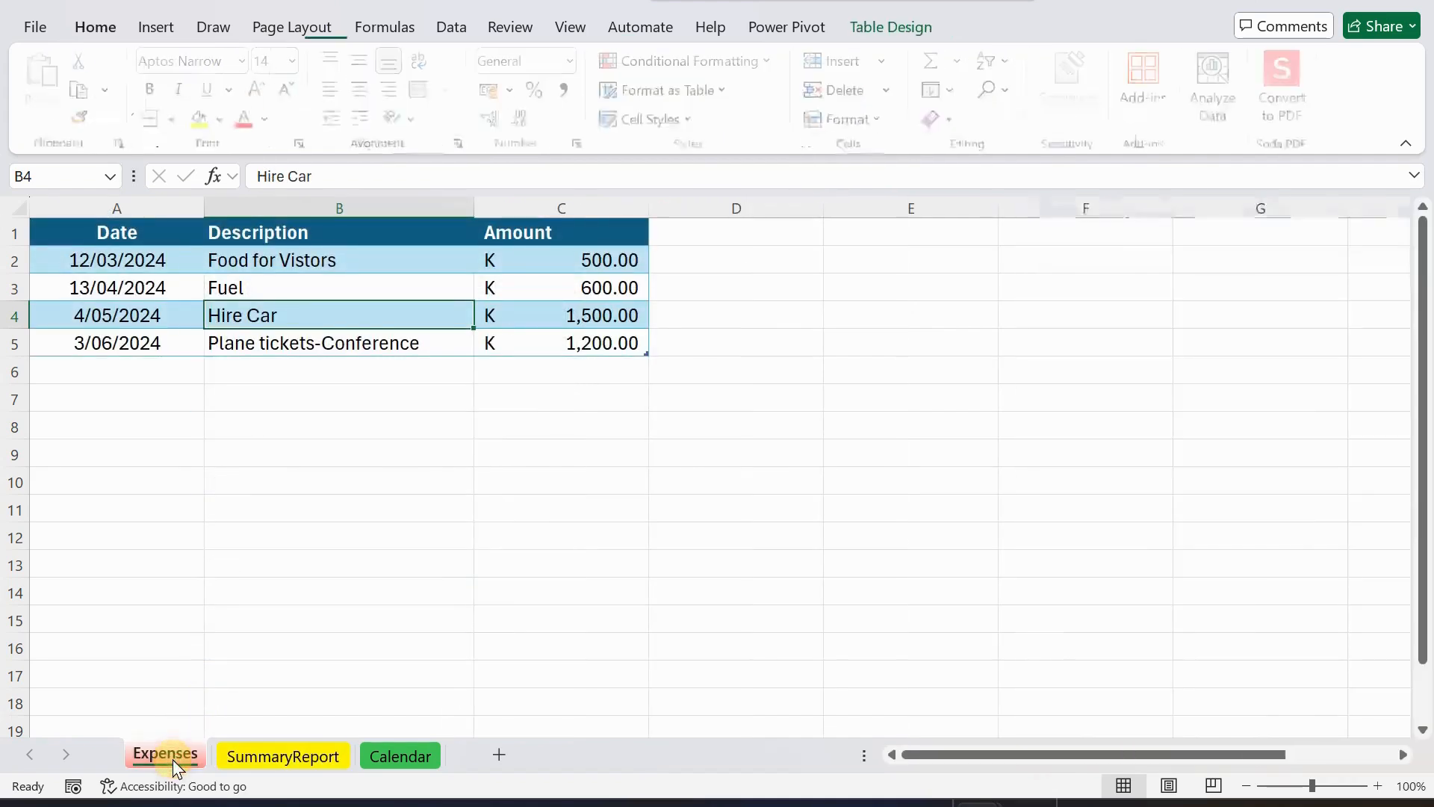
click(133, 368)
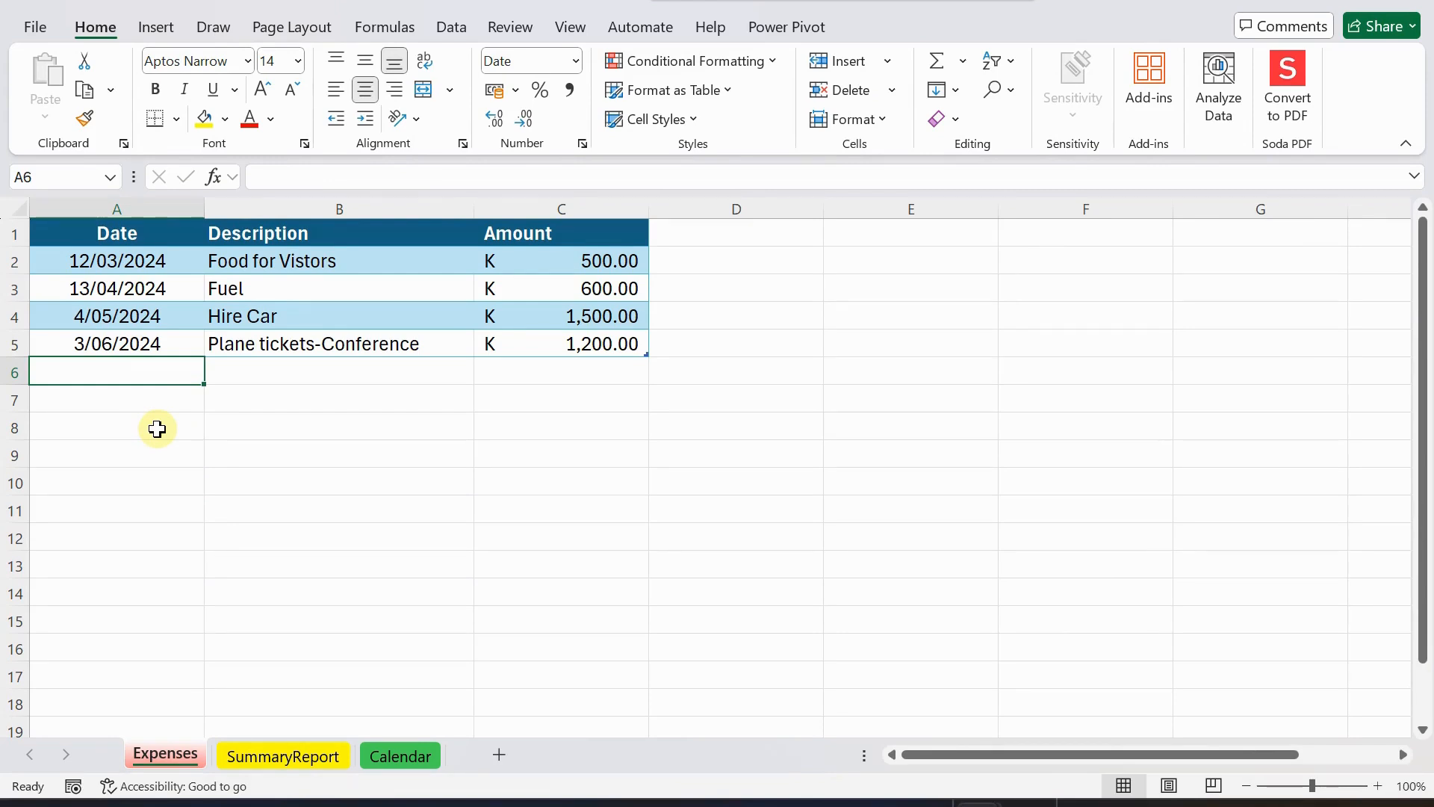
text(4)
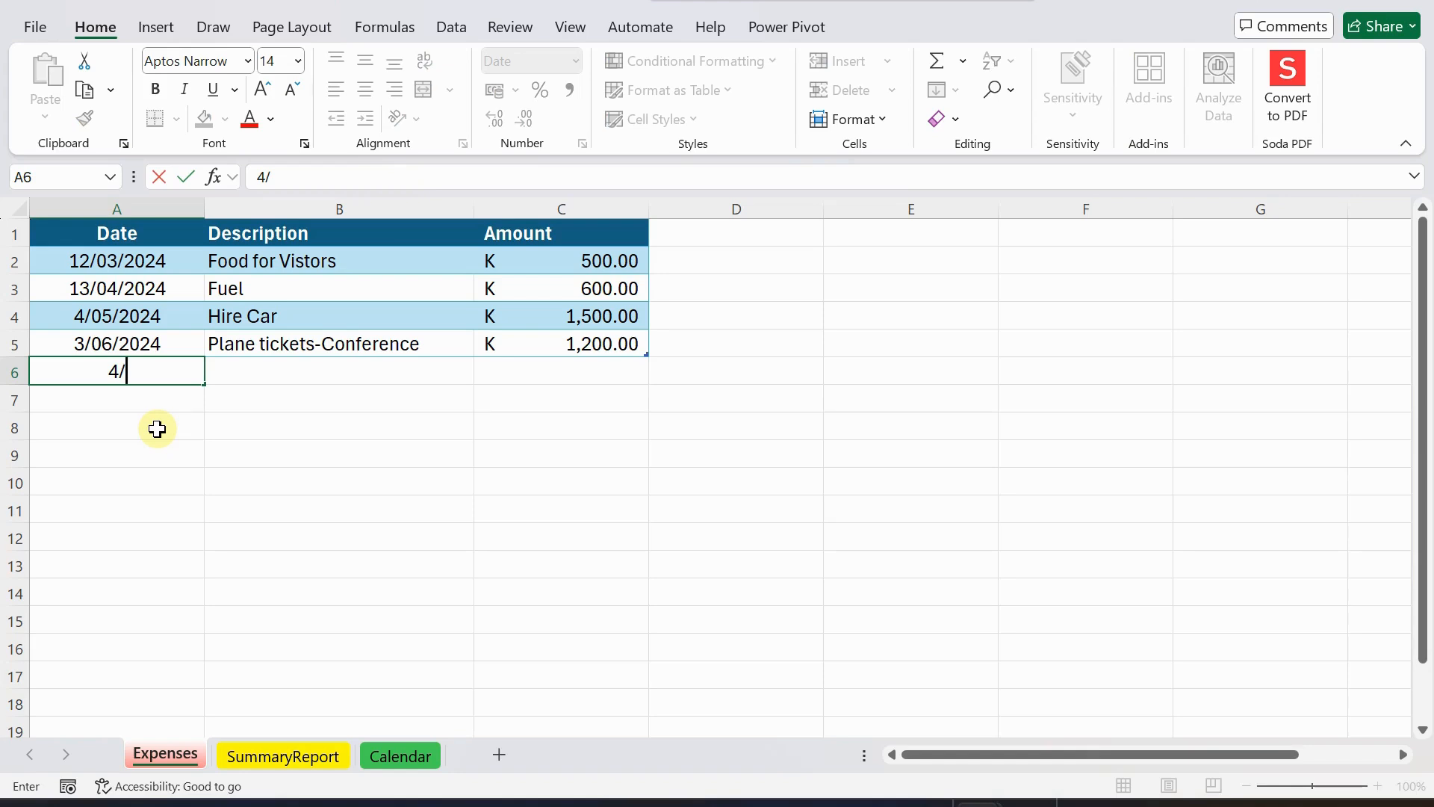
text(/04/24)
key(Tab)
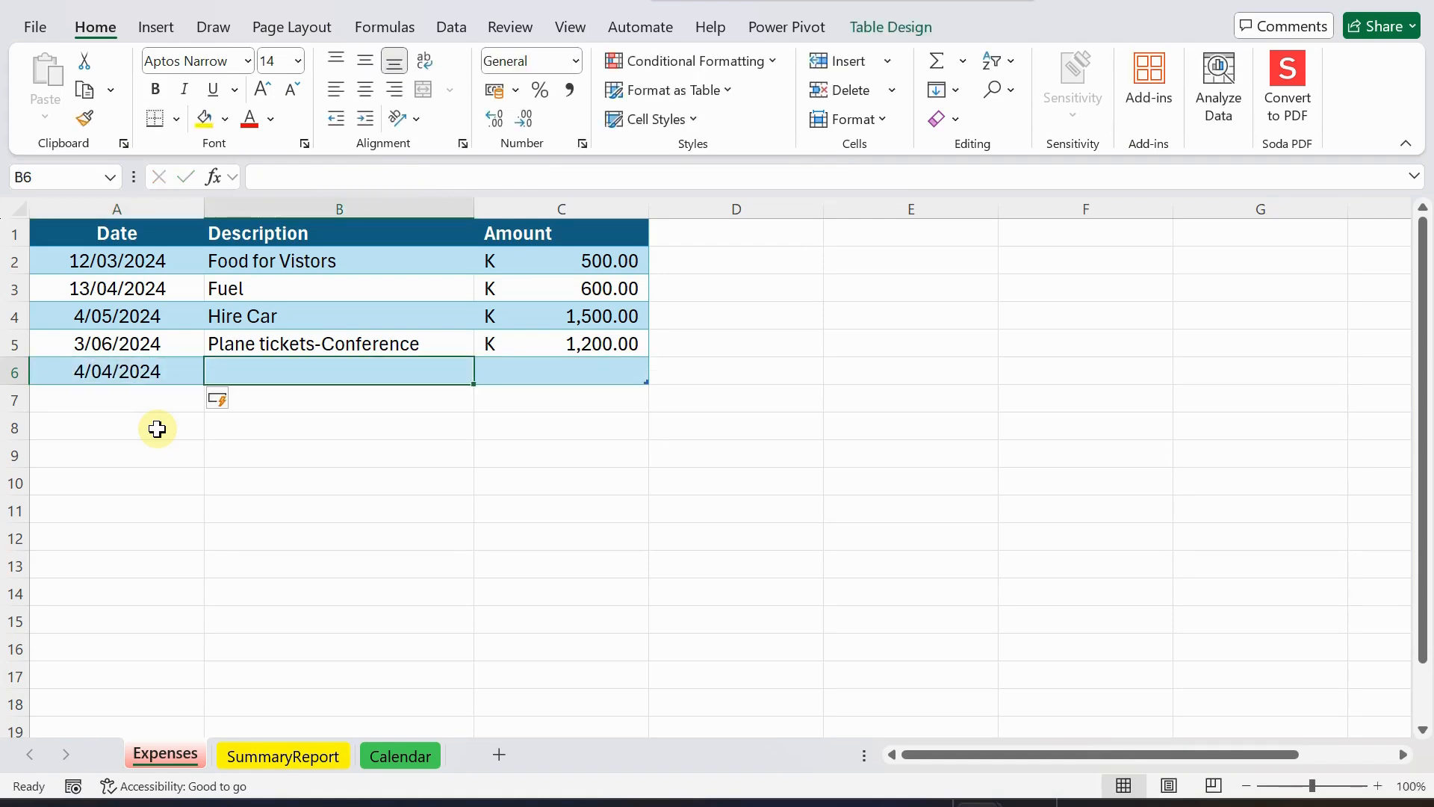
click(157, 429)
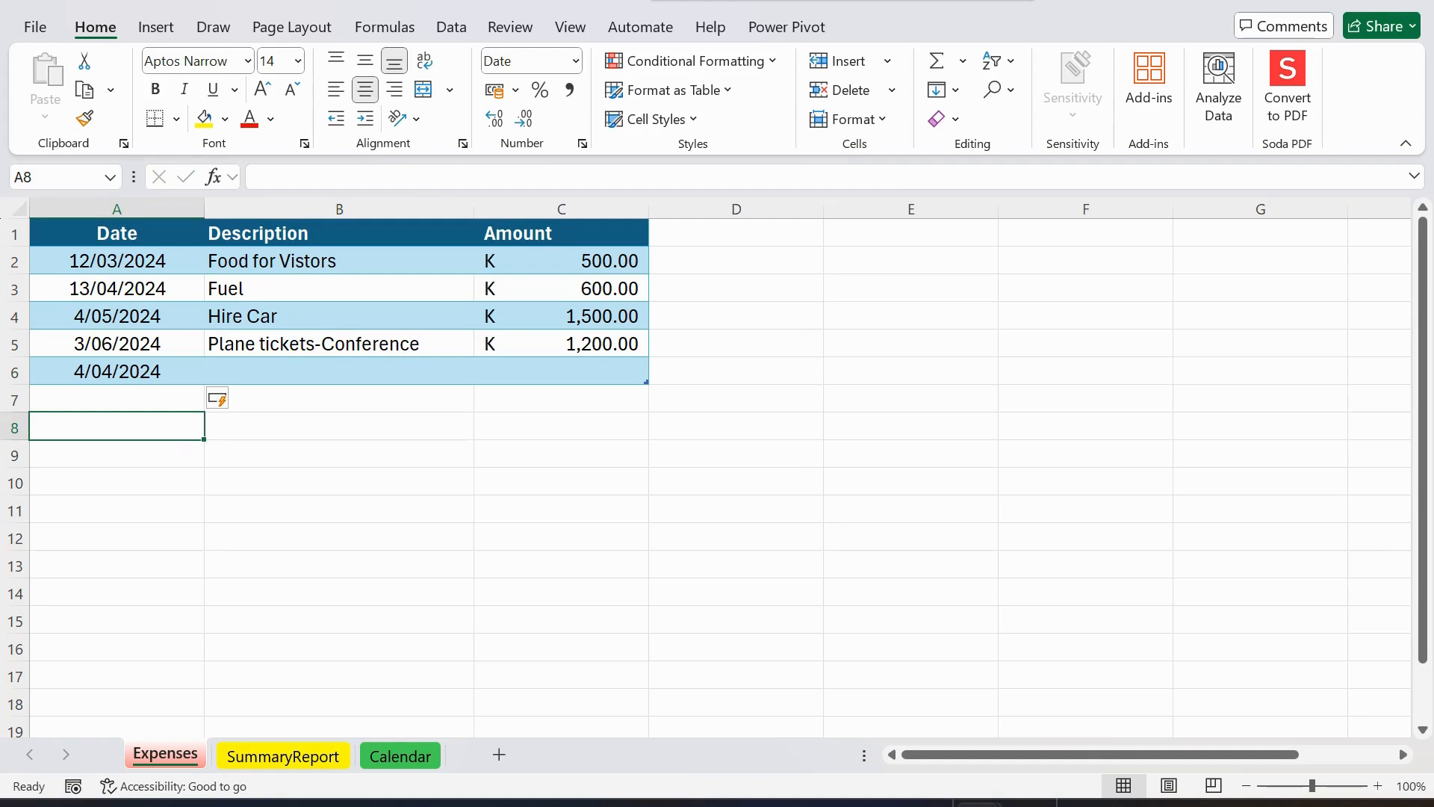
Complete the 4/04/2024 expense row with the description Allowance for Casuals and the amount 3000.
click(298, 366)
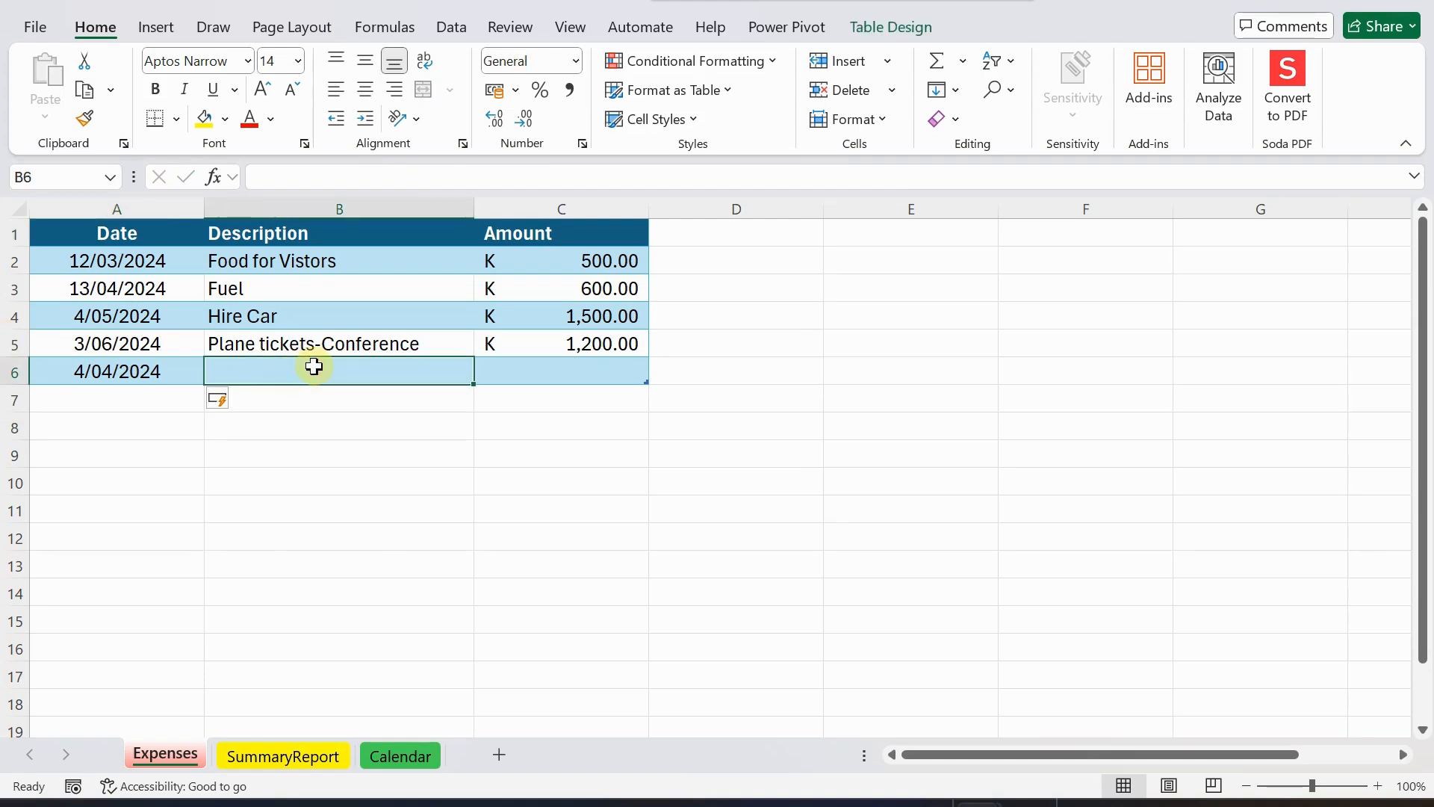
text(aL)
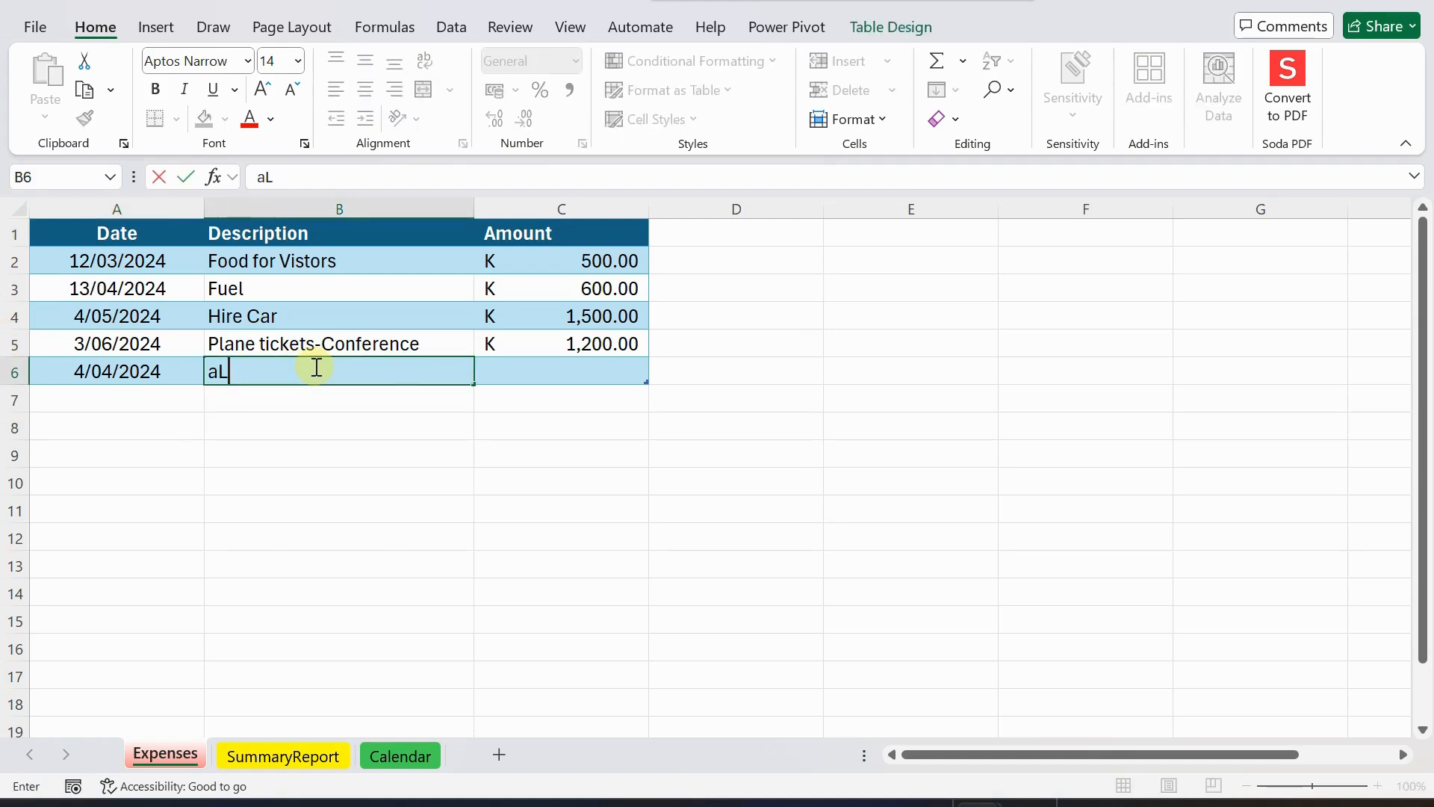
text(L)
key(BackSpace)
key(BackSpace)
key(BackSpace)
text(Allowance for Casuals)
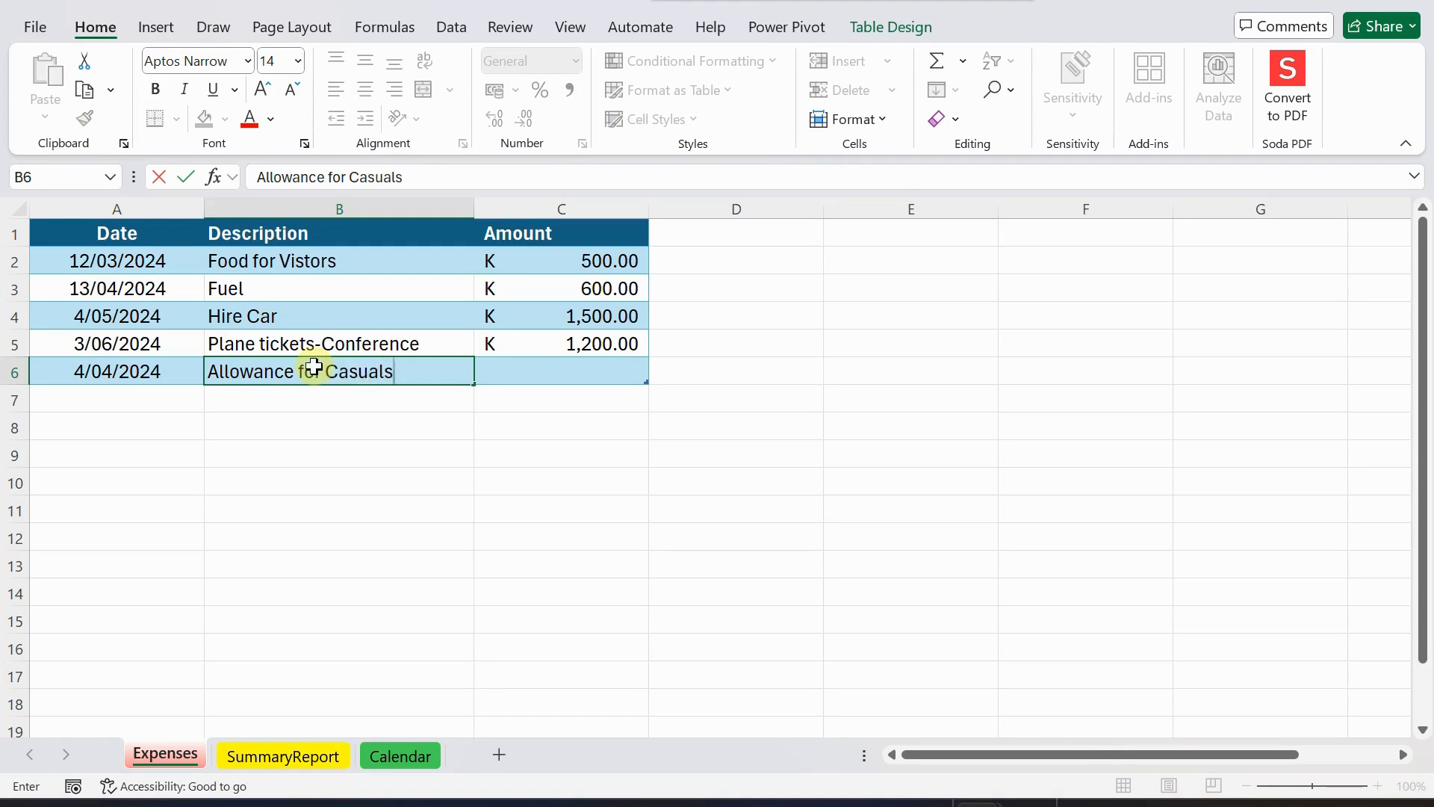
key(Tab)
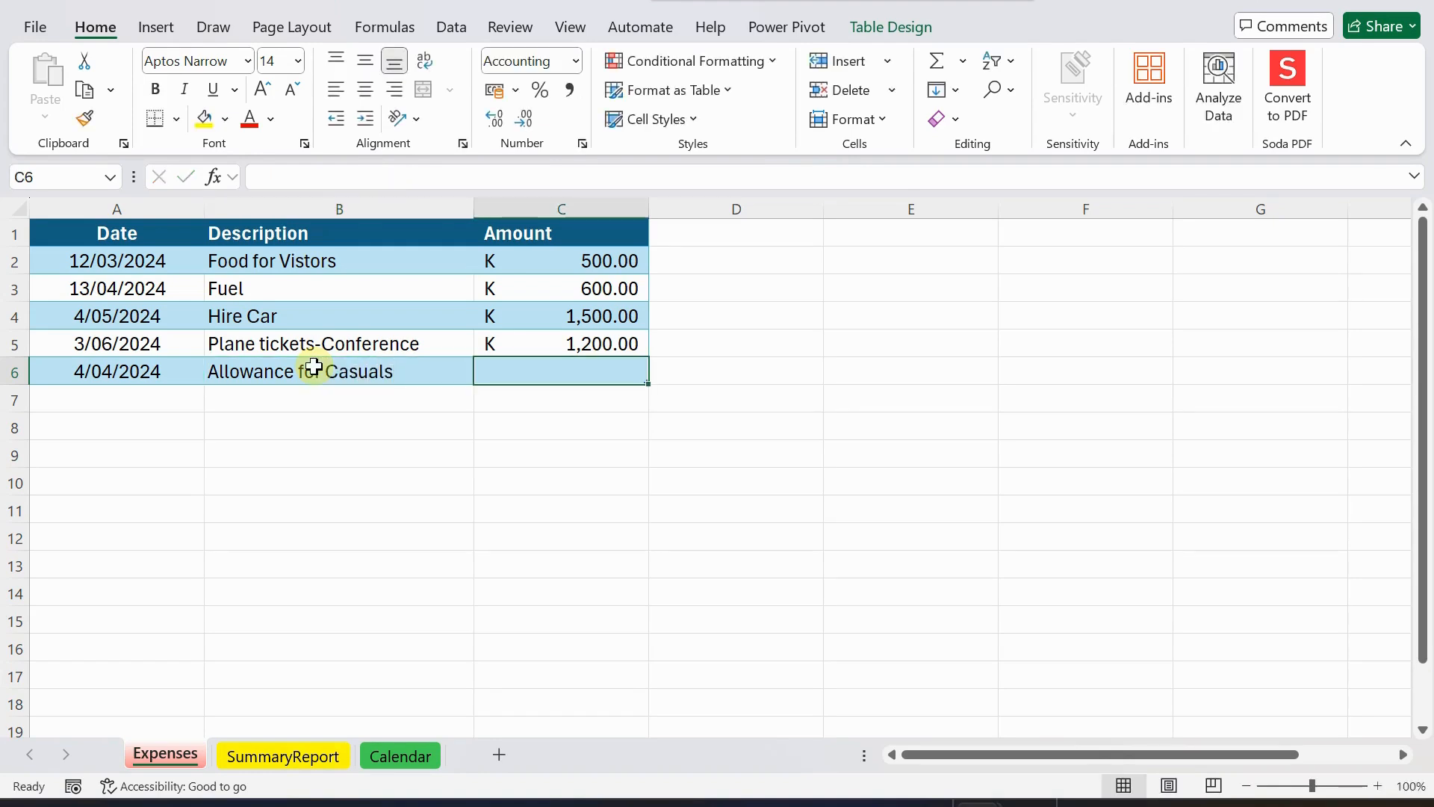
text(3000)
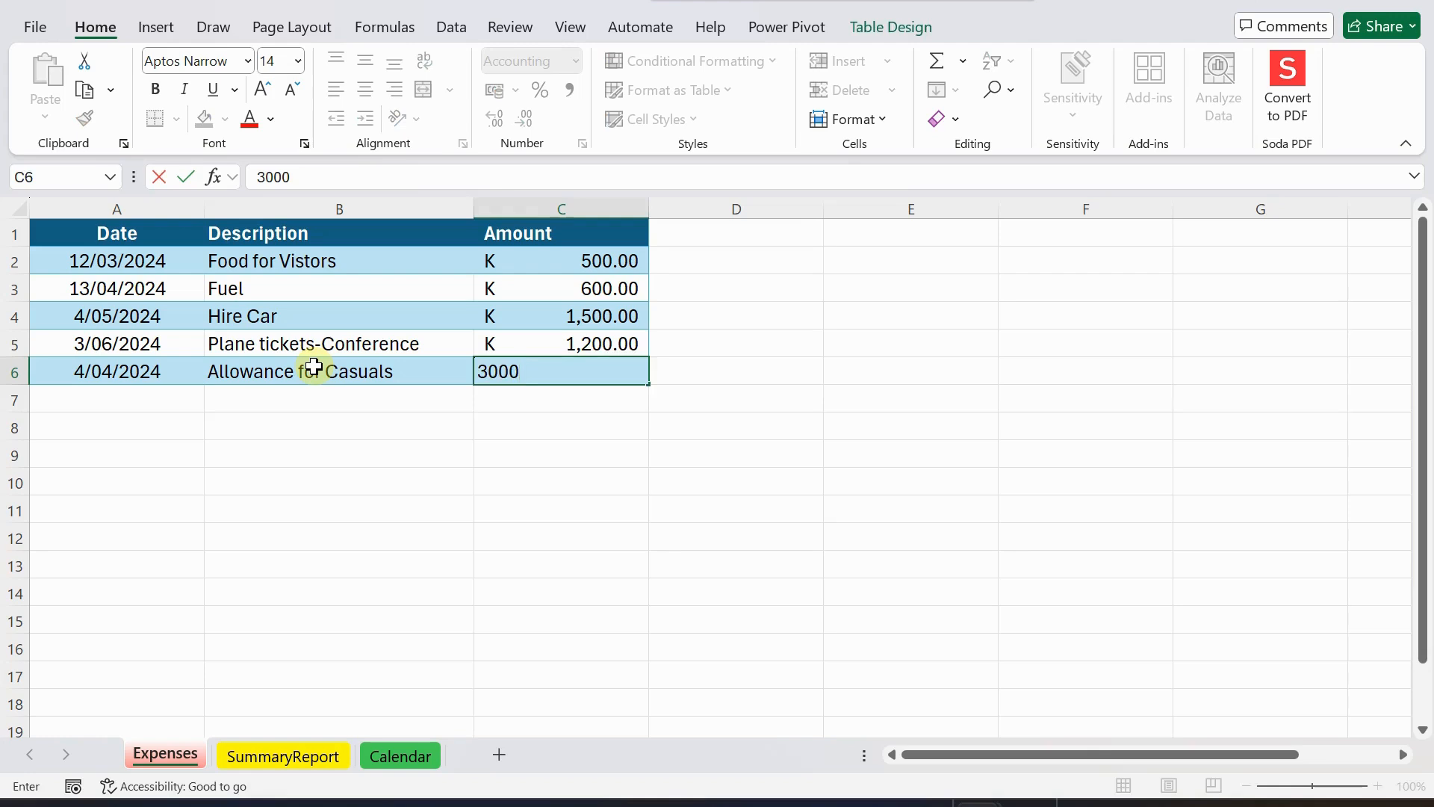
key(Return)
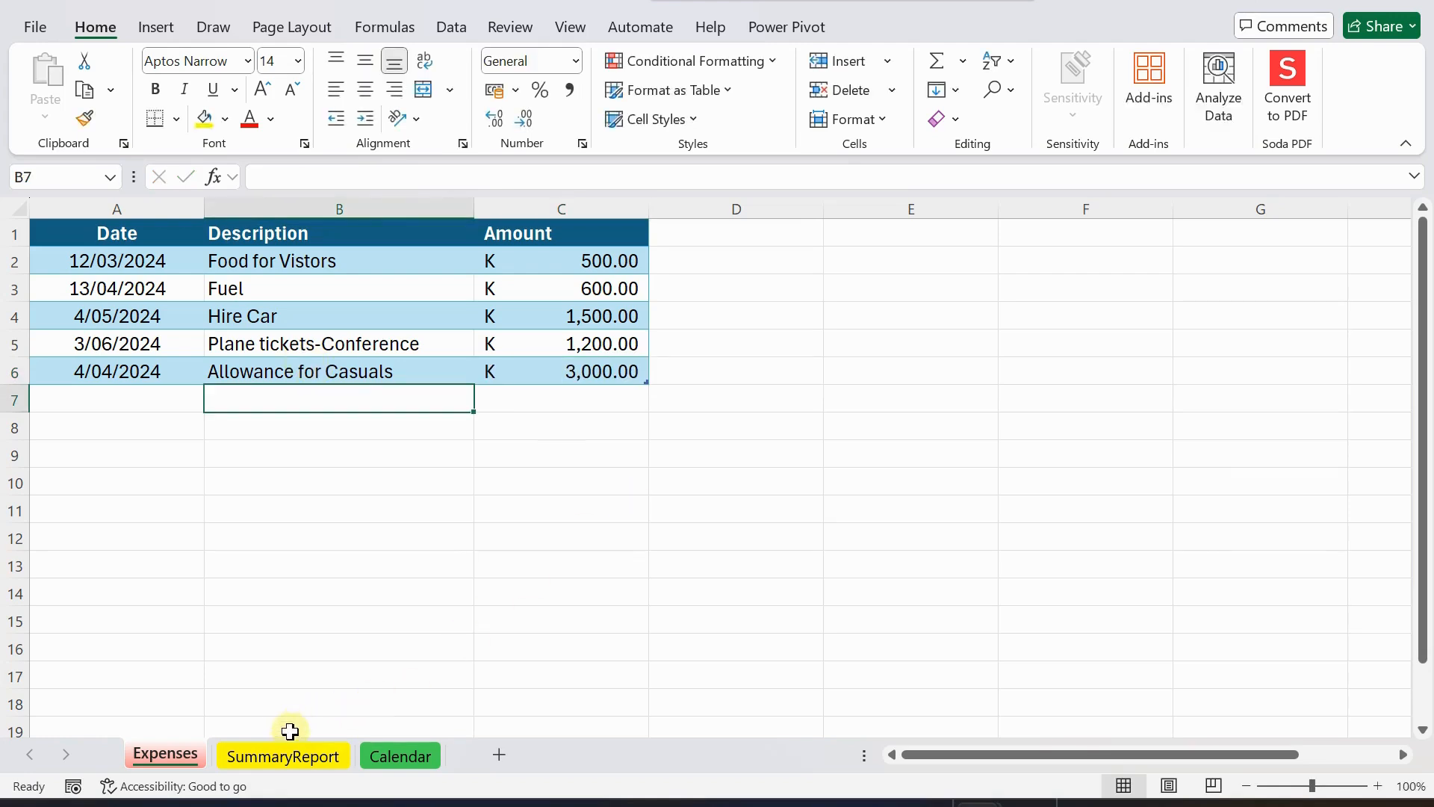
Refresh all data so the SummaryReport PivotTable includes the new expense, and close the PivotTable field list.
click(271, 756)
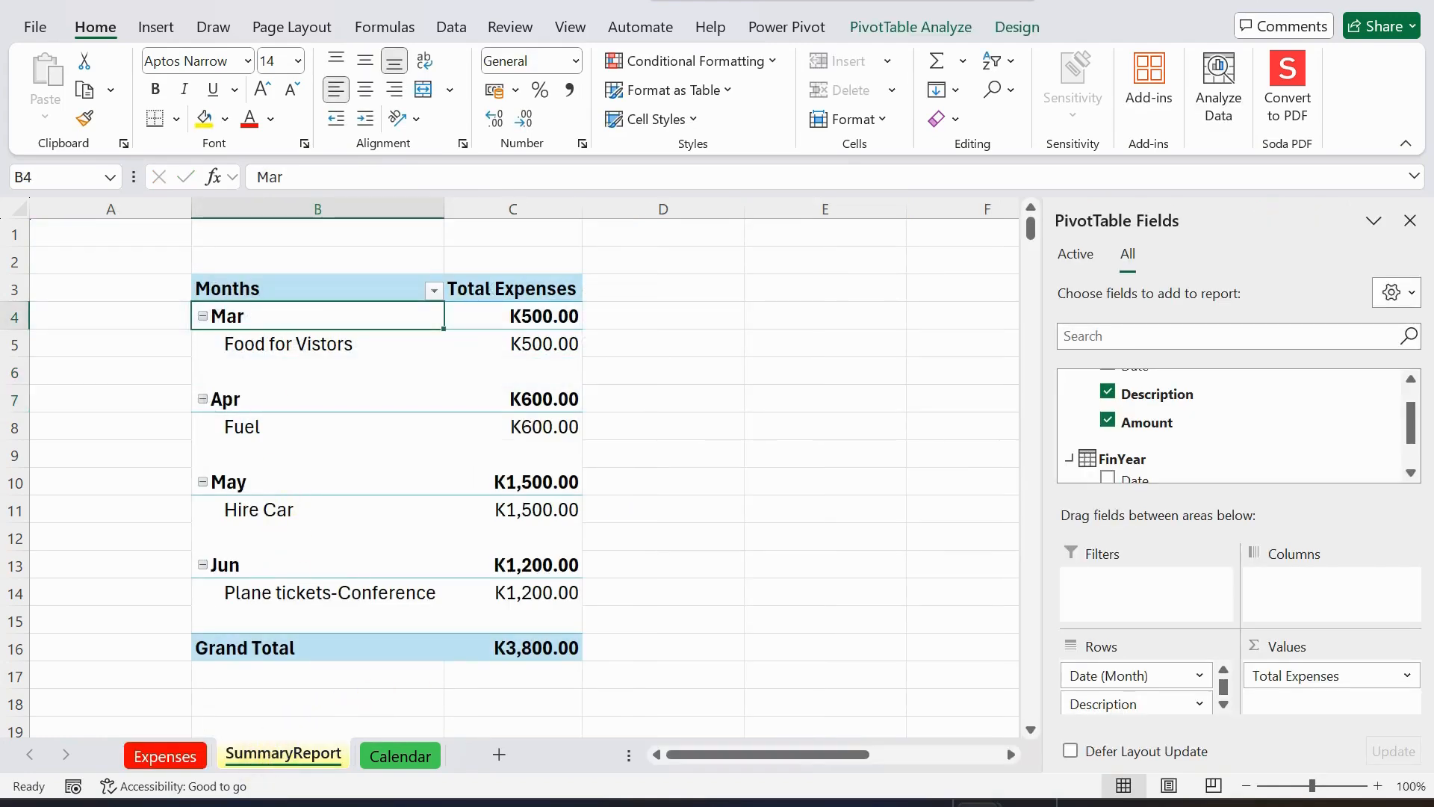
click(449, 30)
click(196, 116)
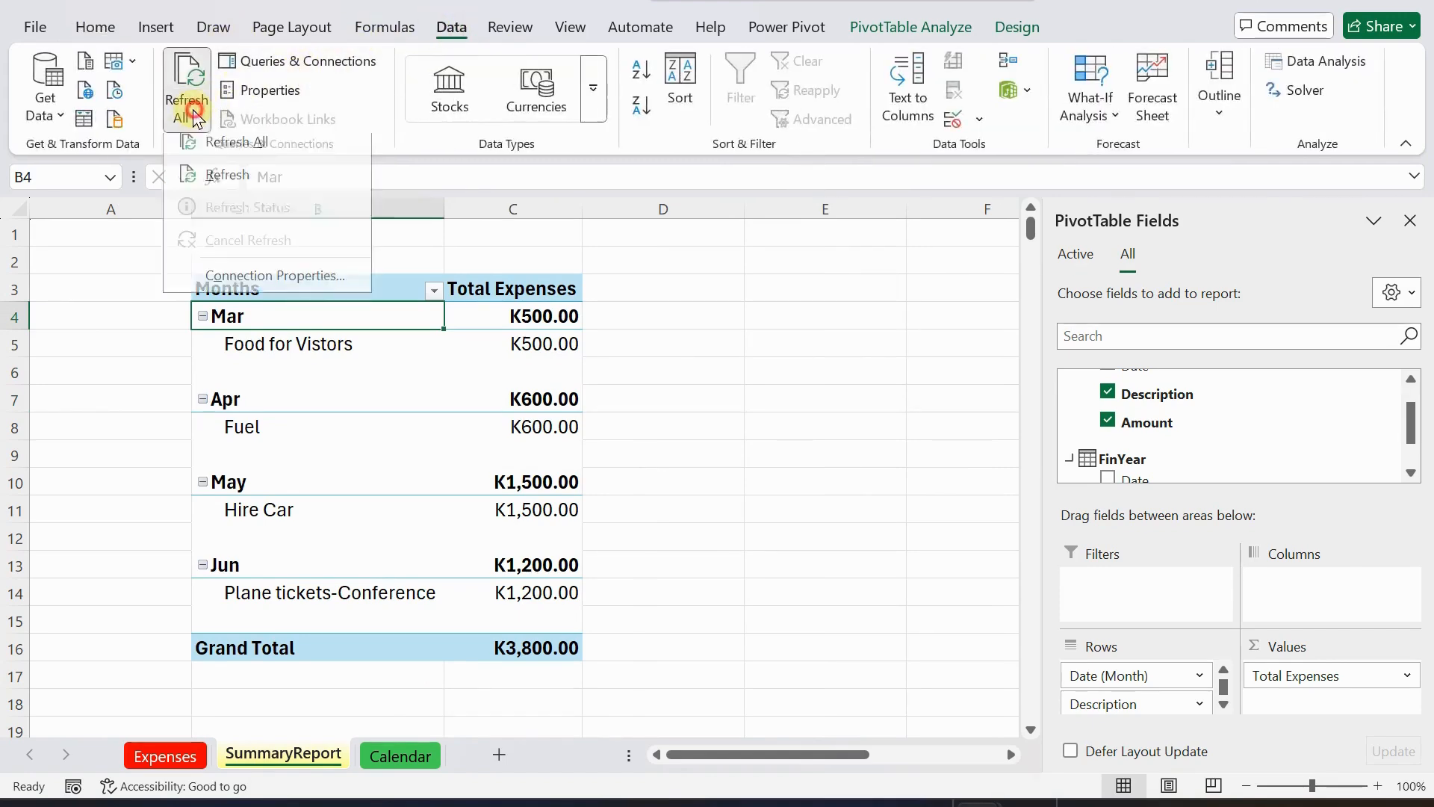
click(203, 145)
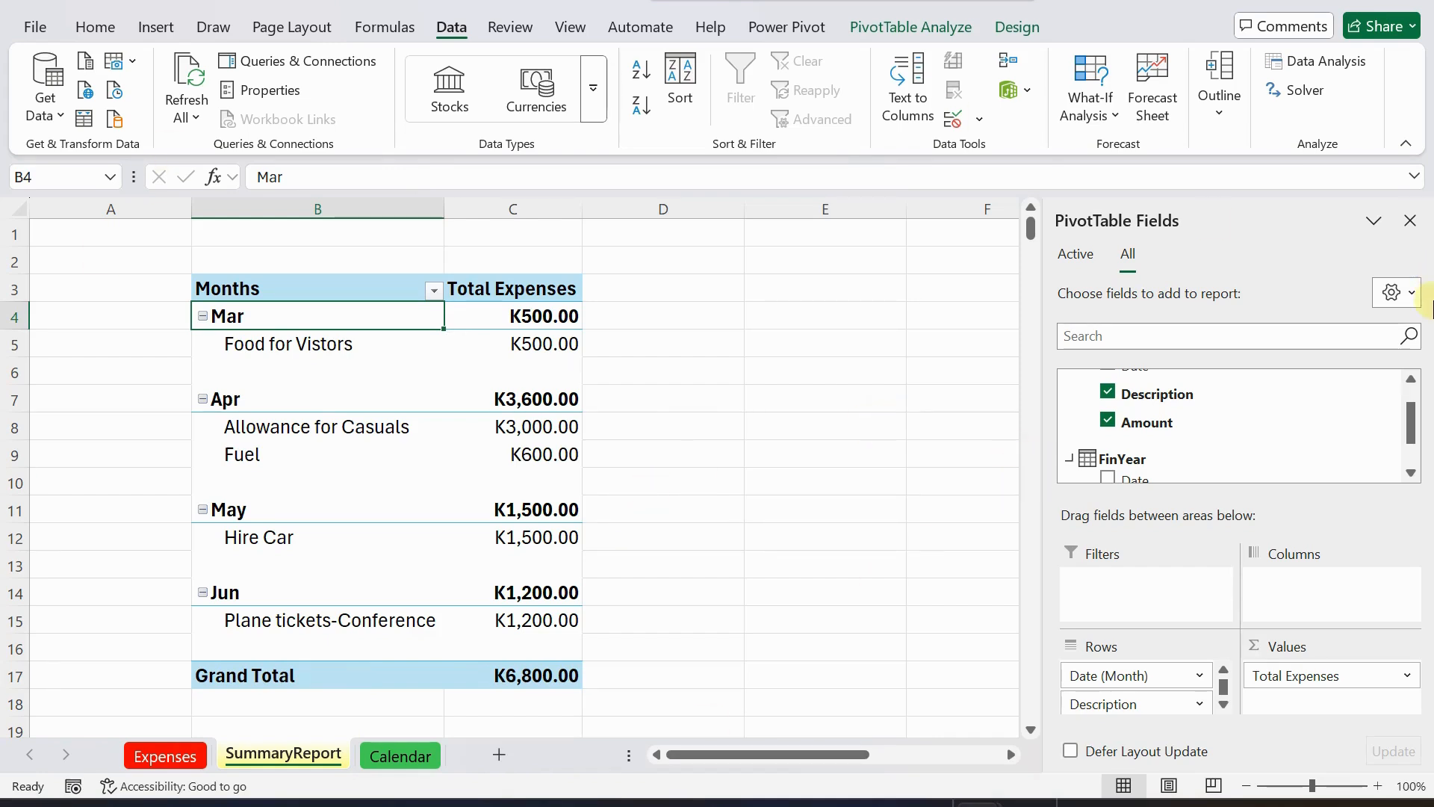
click(1411, 222)
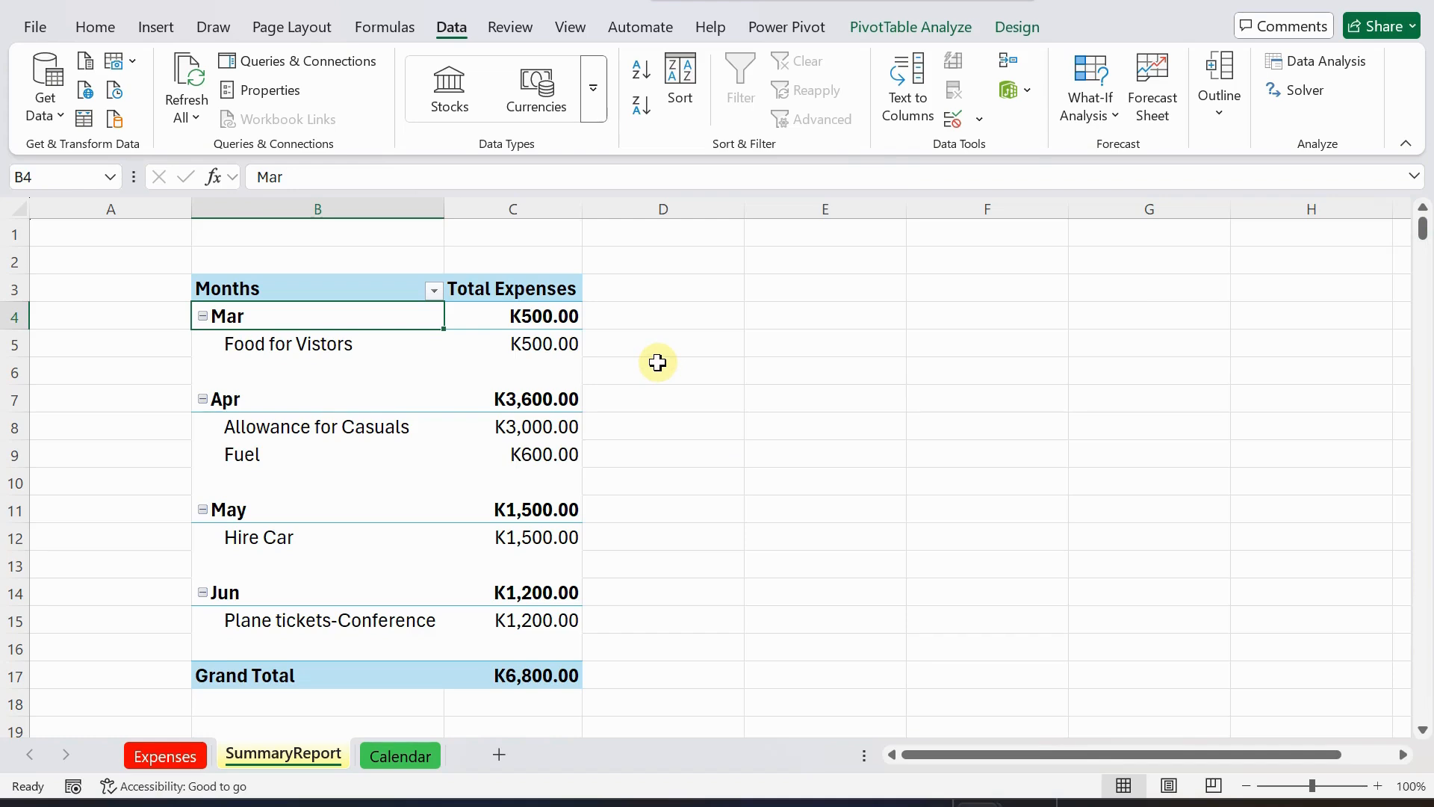
Review the Calendar and Expenses source tables and the refreshed PivotTable on the SummaryReport sheet.
click(390, 756)
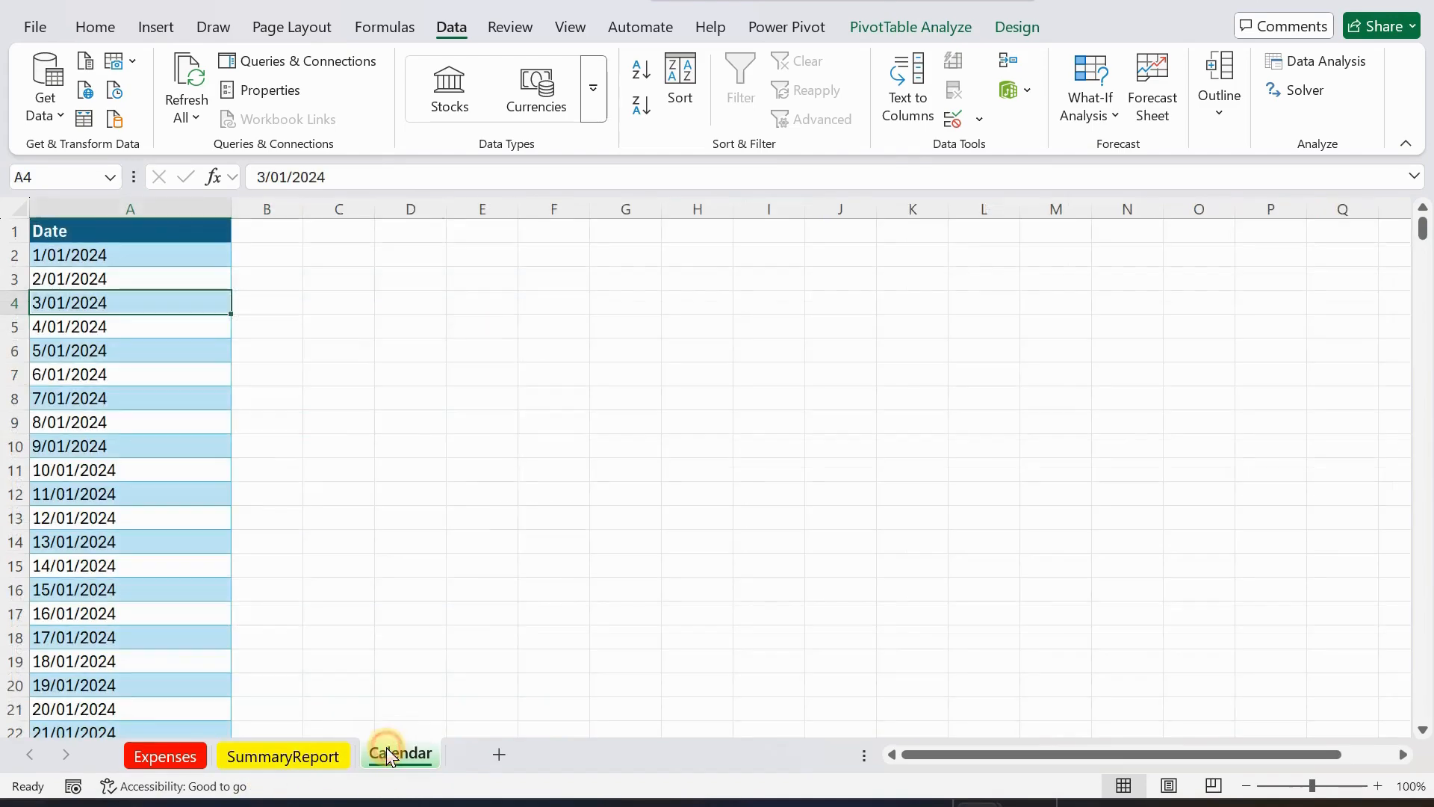
click(169, 756)
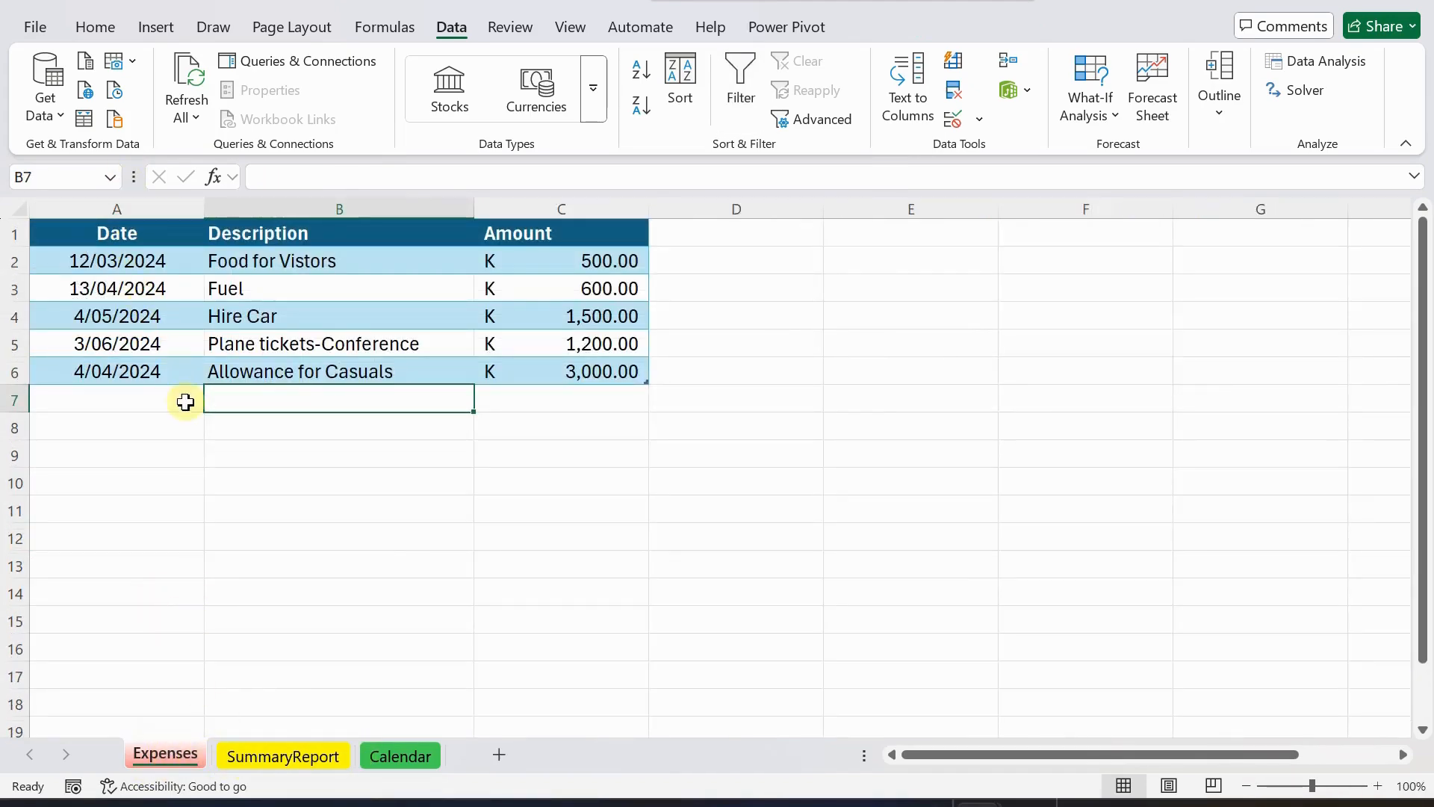
click(396, 759)
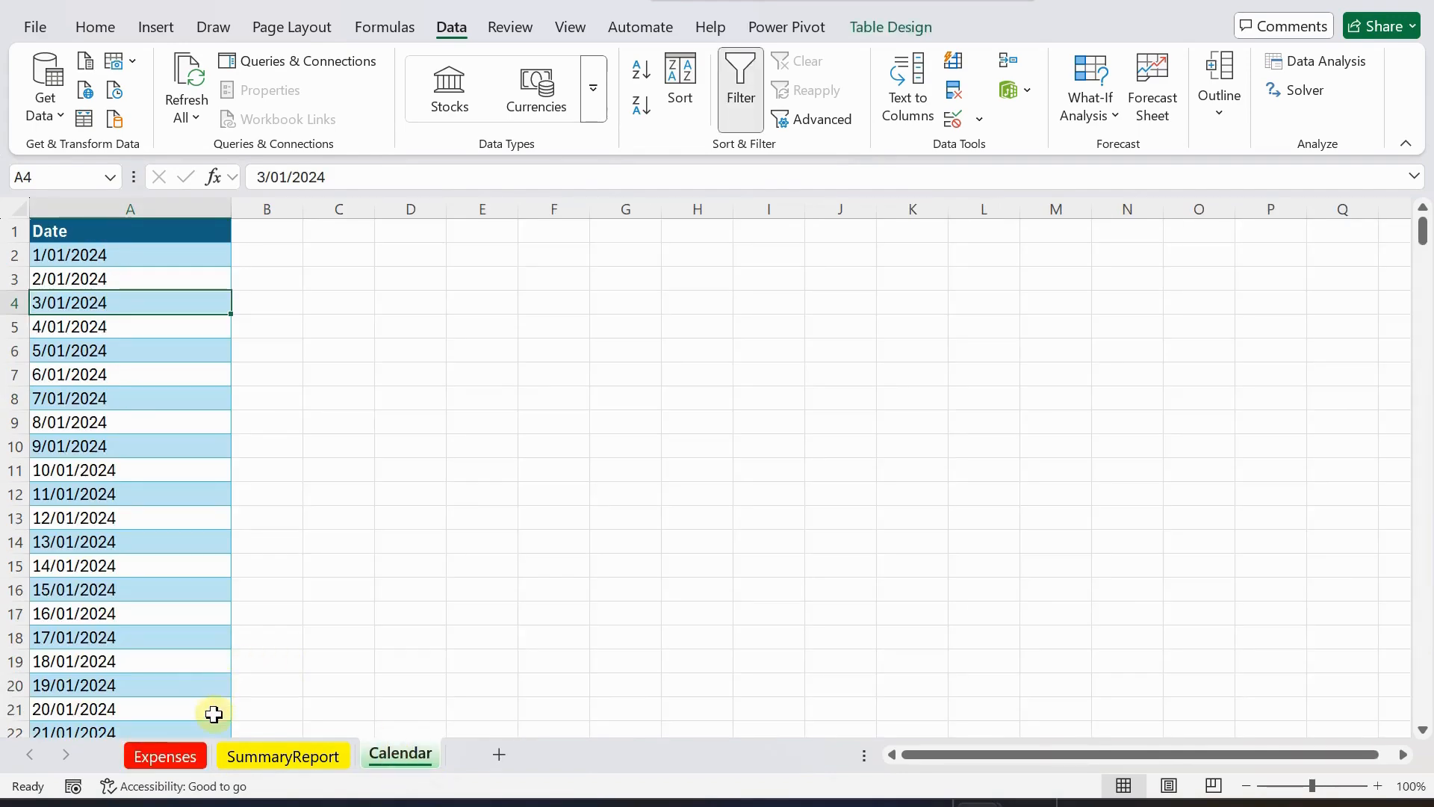
click(164, 754)
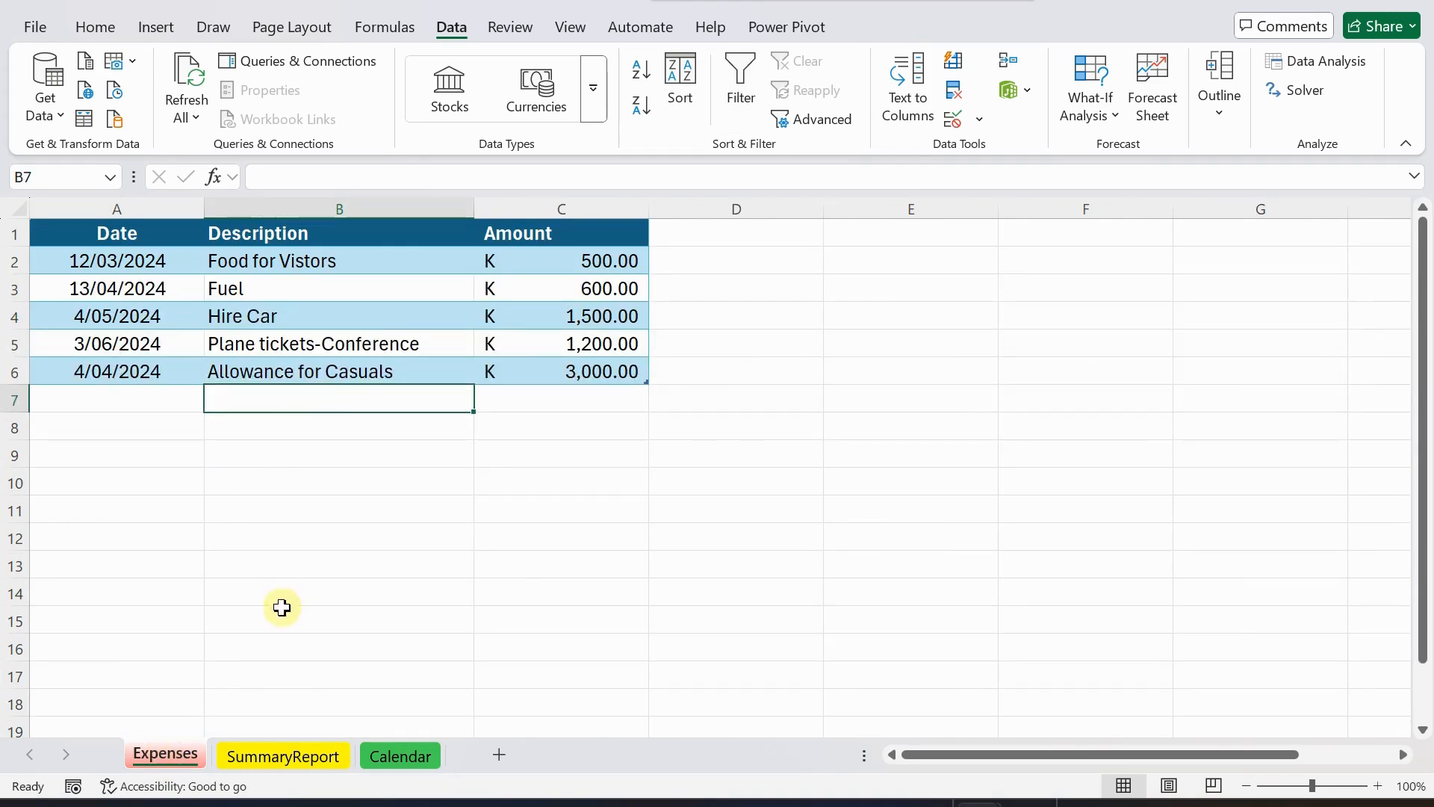
click(281, 756)
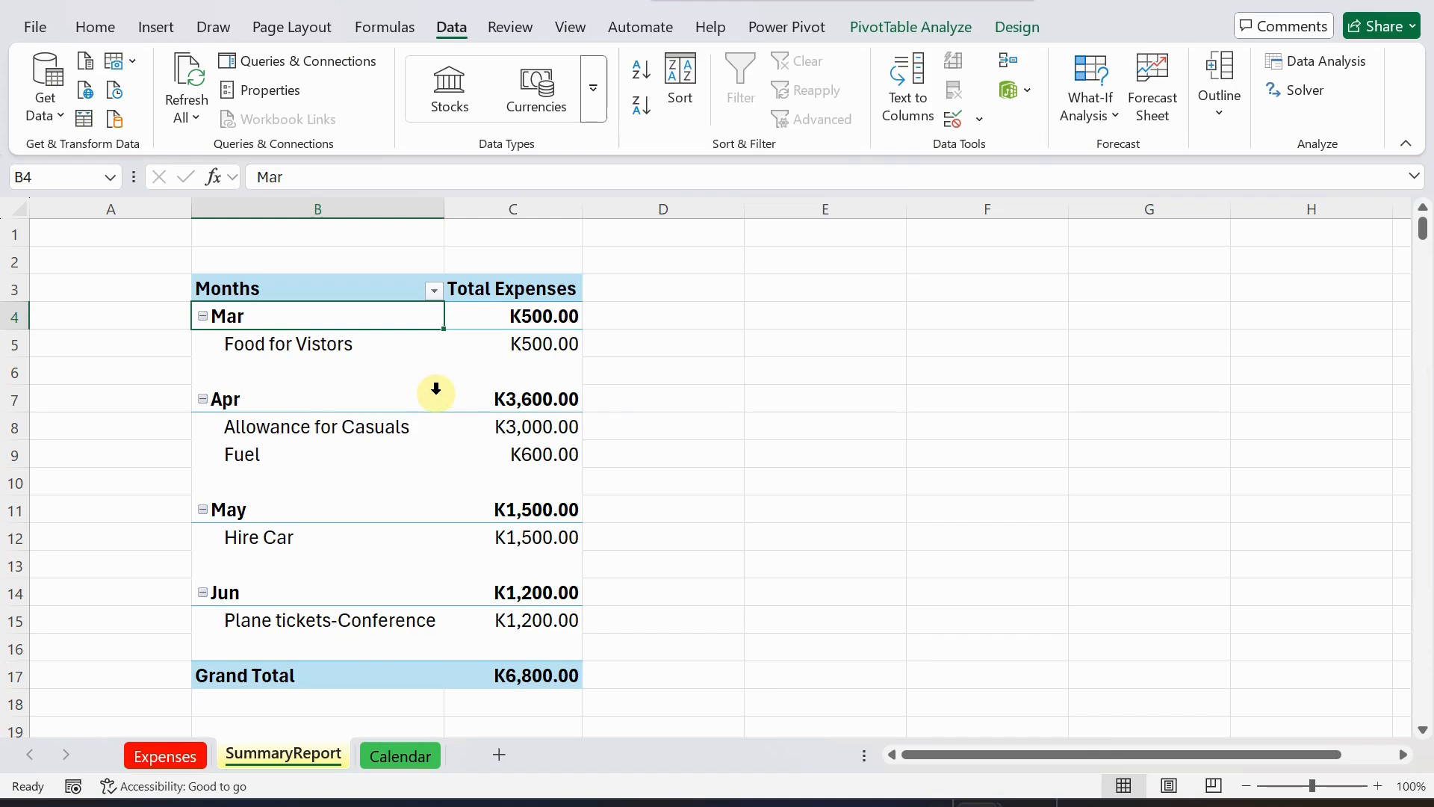
scroll(437, 389, down, 1)
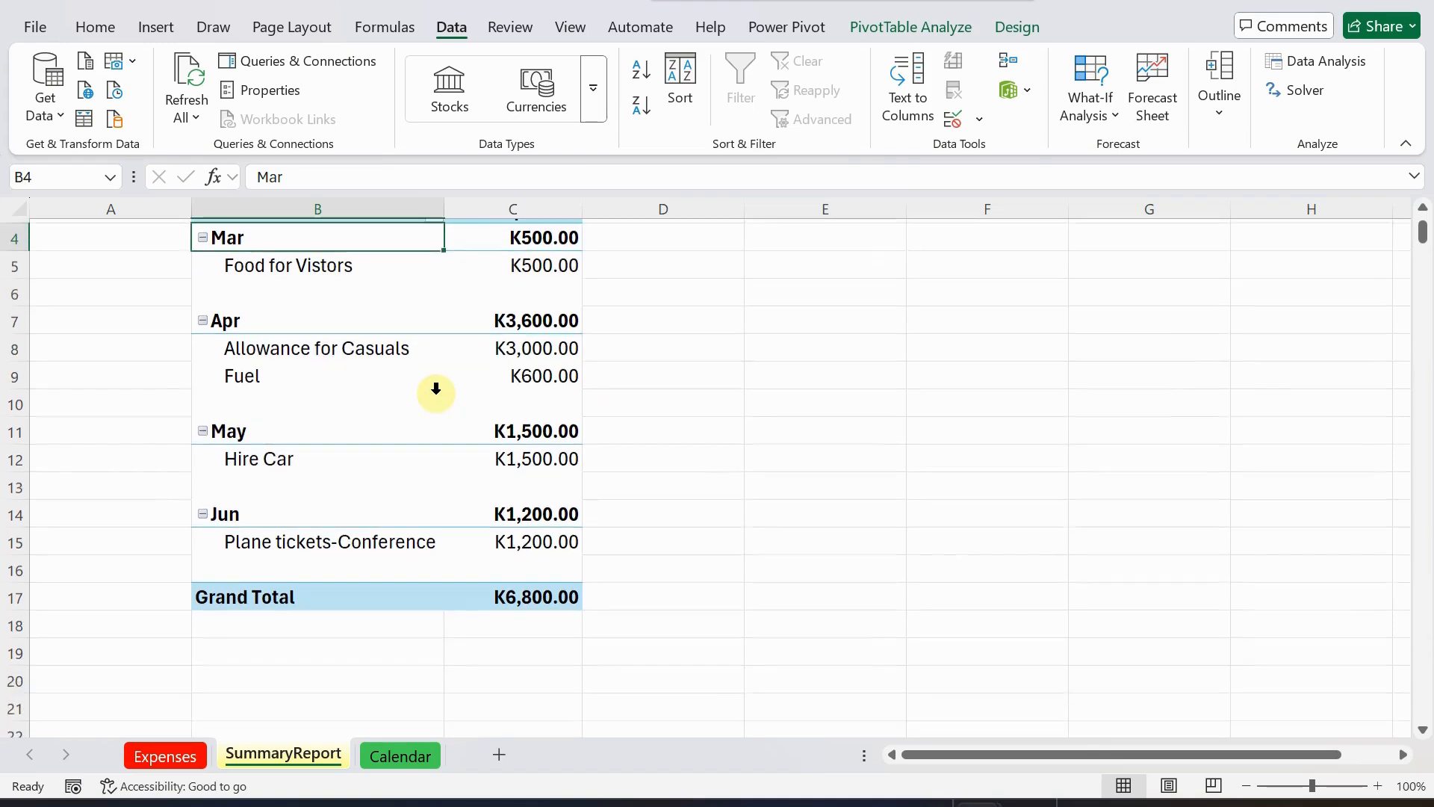
scroll(436, 390, up, 1)
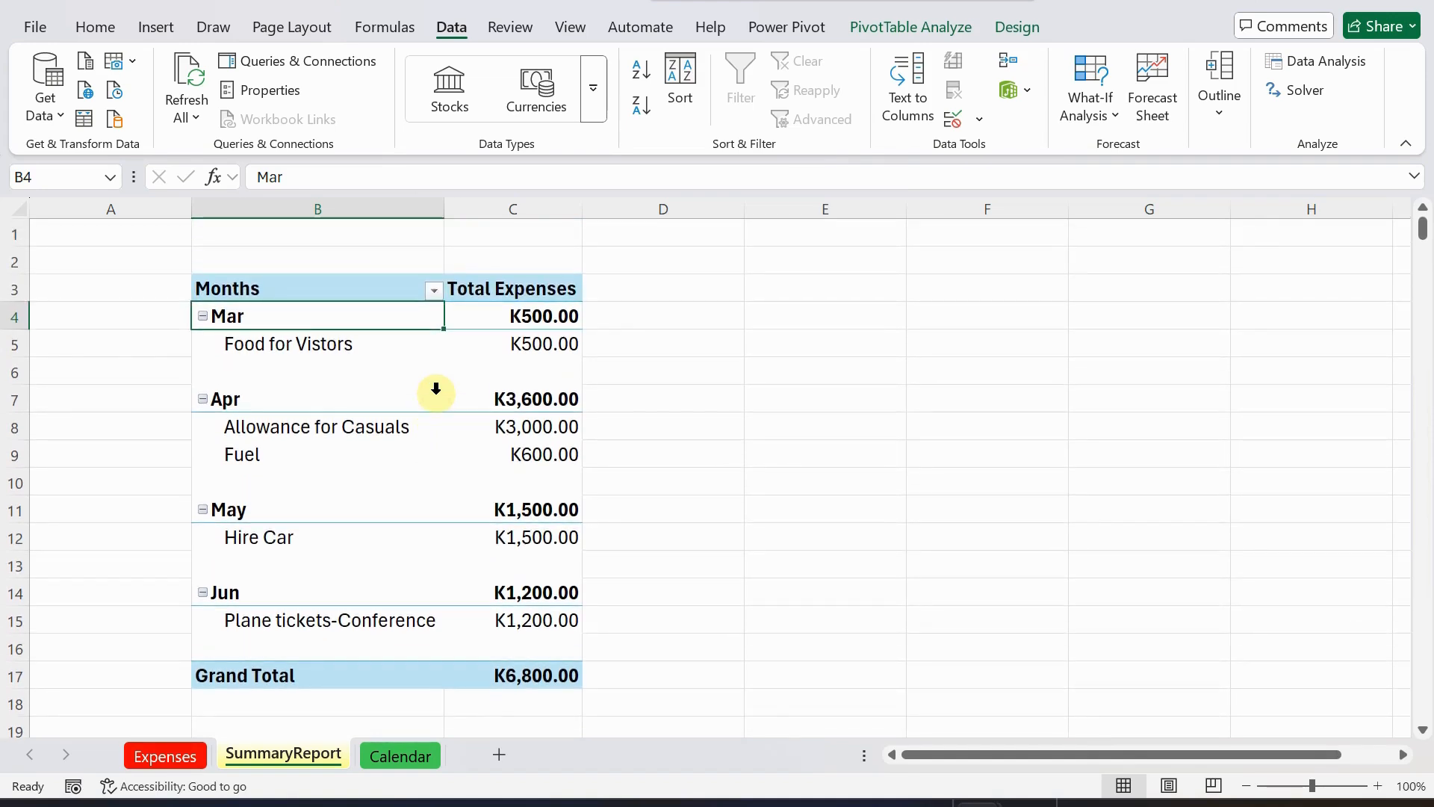
click(636, 365)
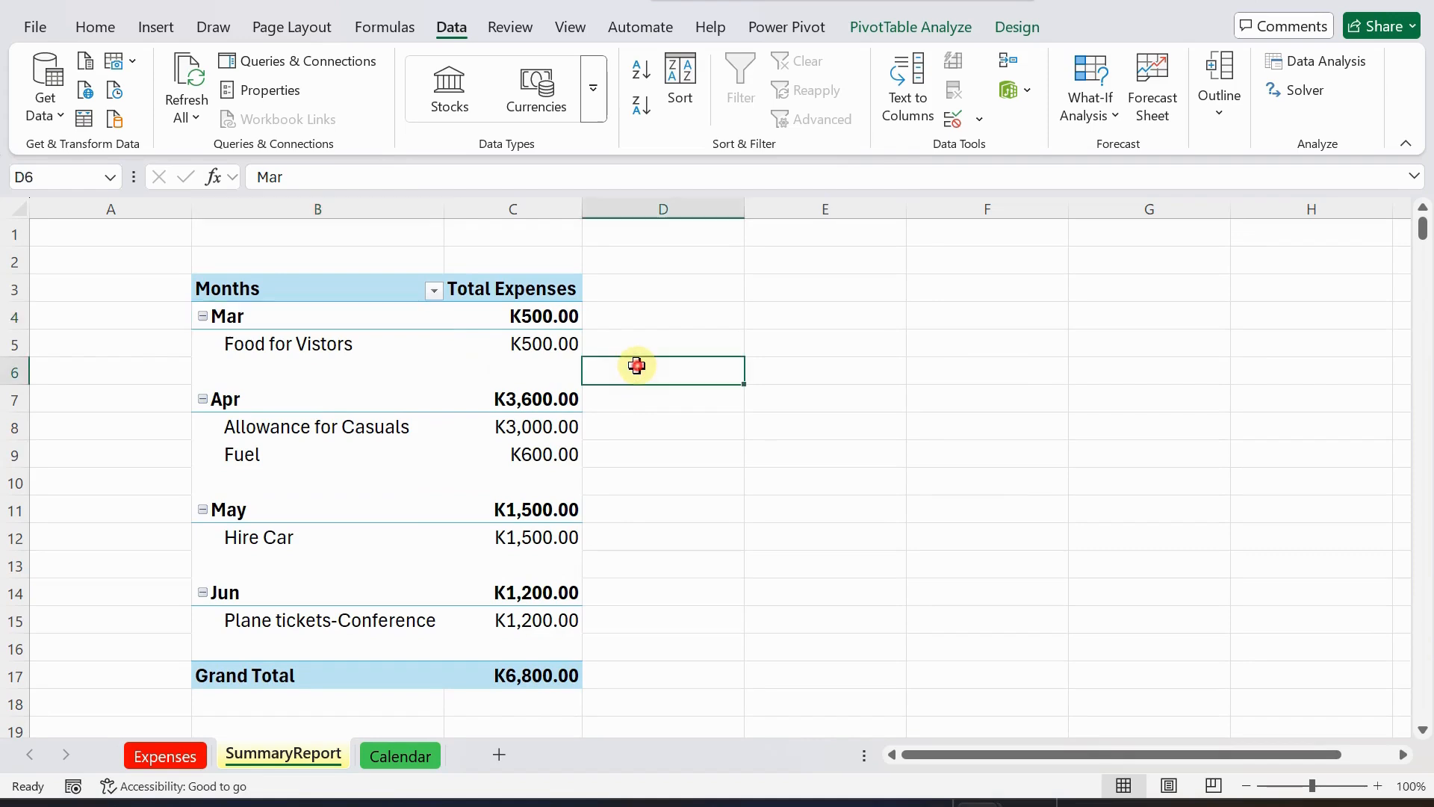
Review the Calendar and Expenses source tables along with the Power Pivot command for adding tables to the data model.
click(410, 754)
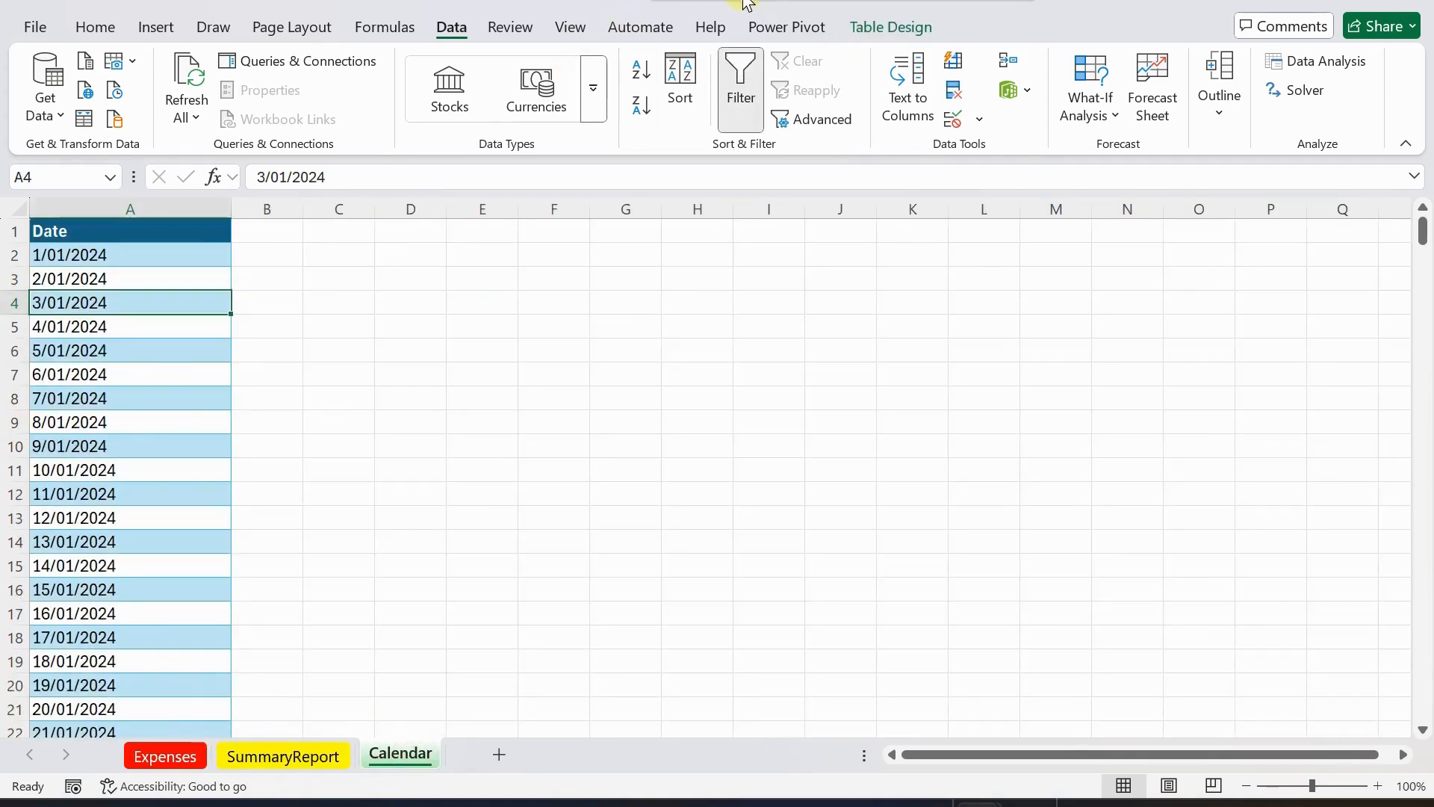
click(774, 29)
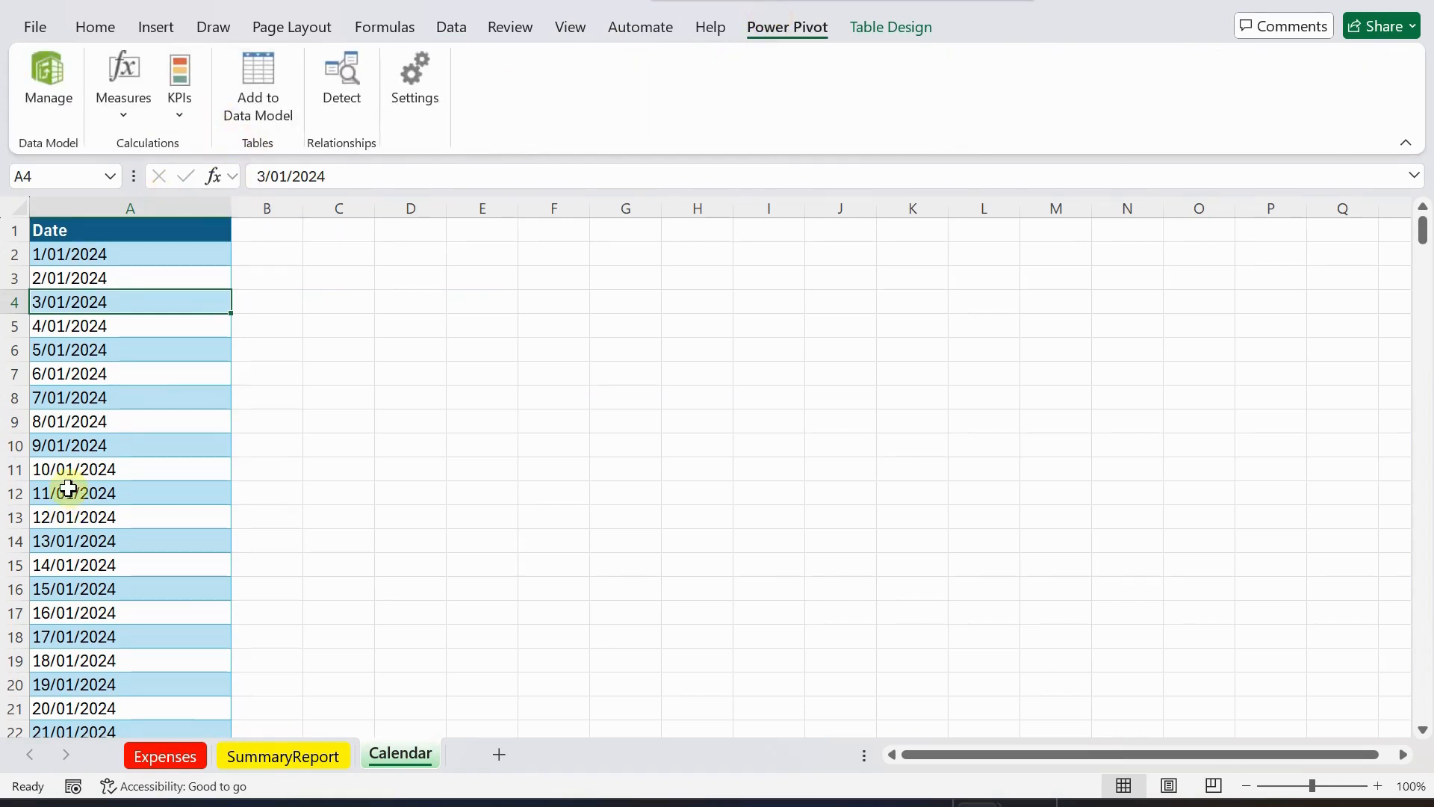
click(93, 356)
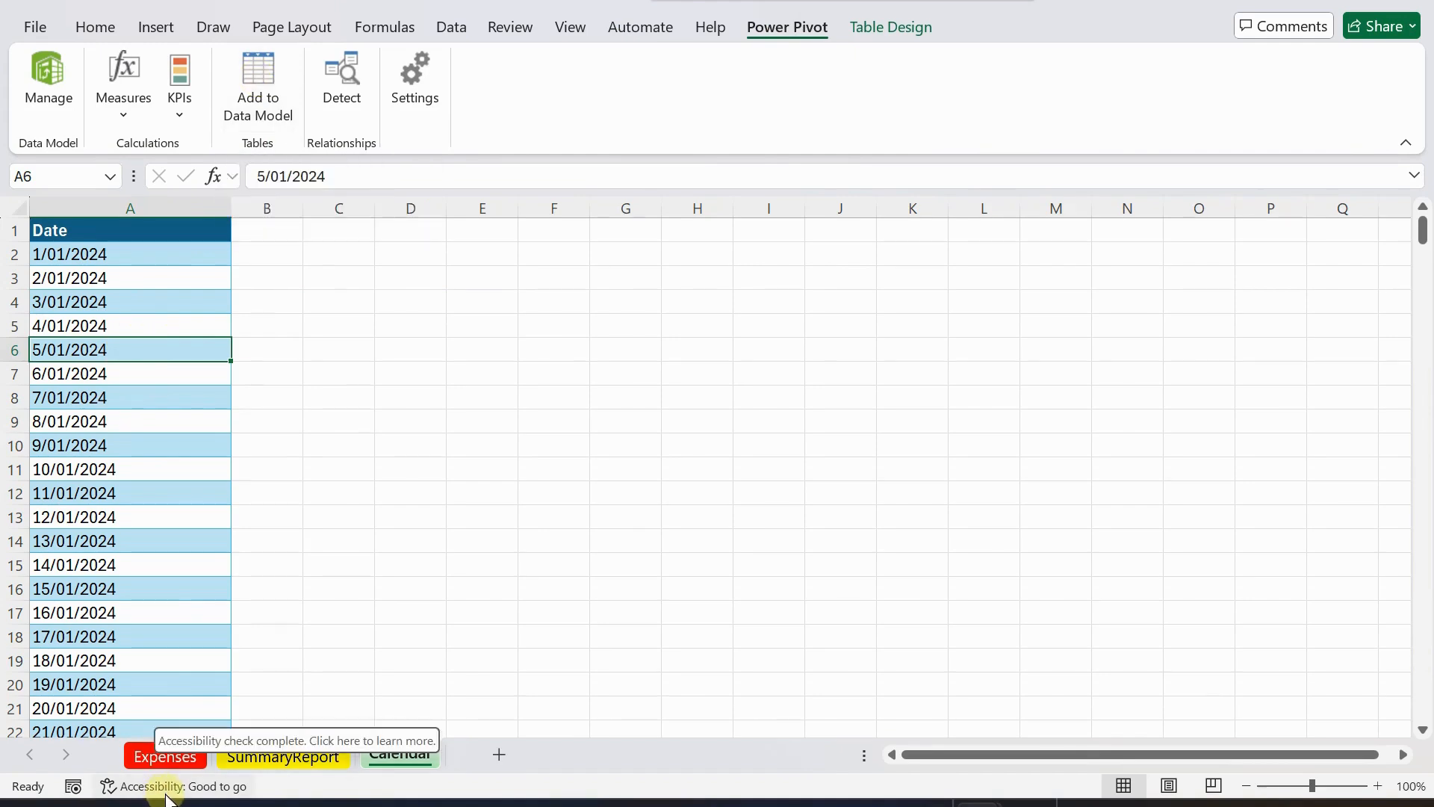
click(150, 756)
click(137, 309)
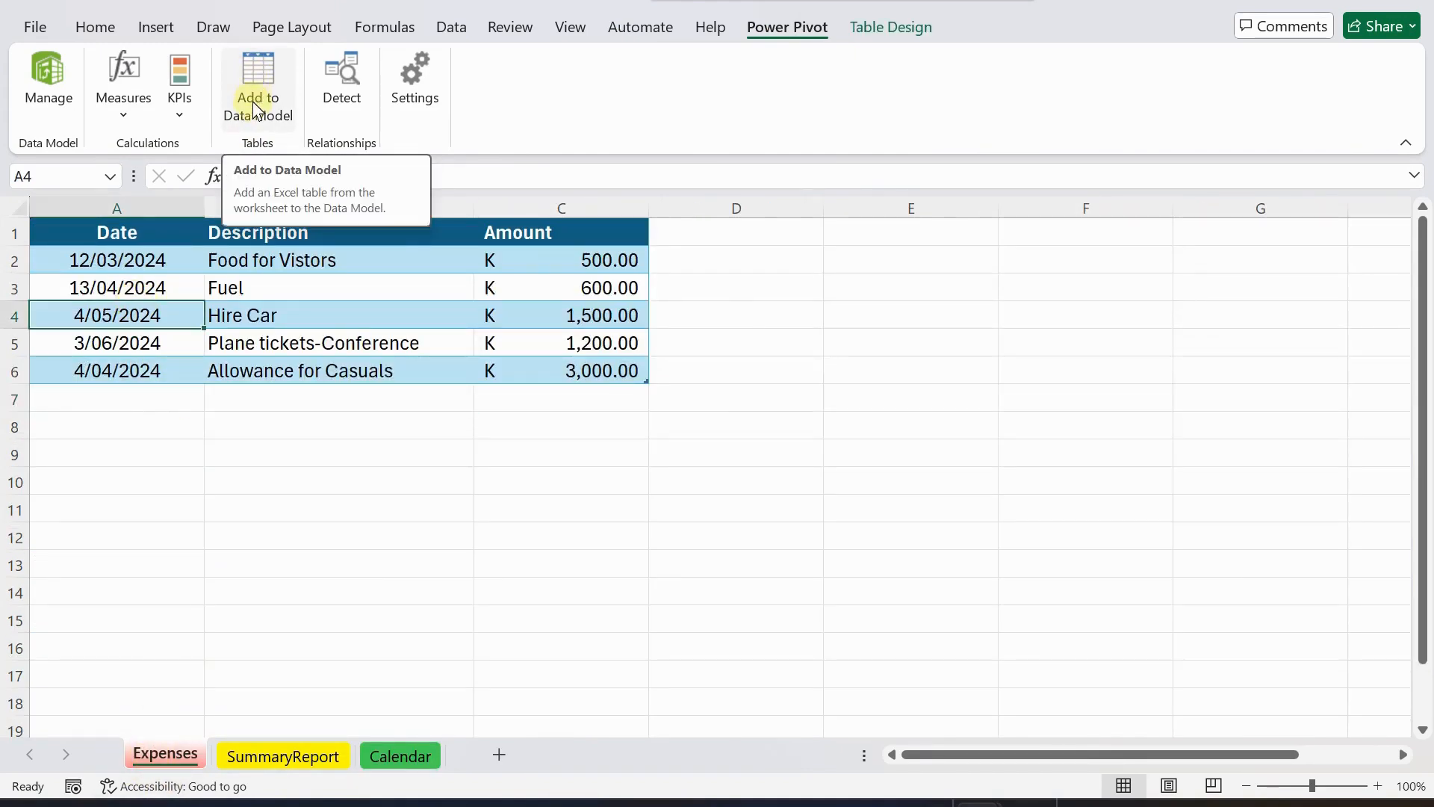
Examine the expenses and FinYear tables and their relationship in the Power Pivot data model, and return to the SummaryReport sheet.
click(41, 74)
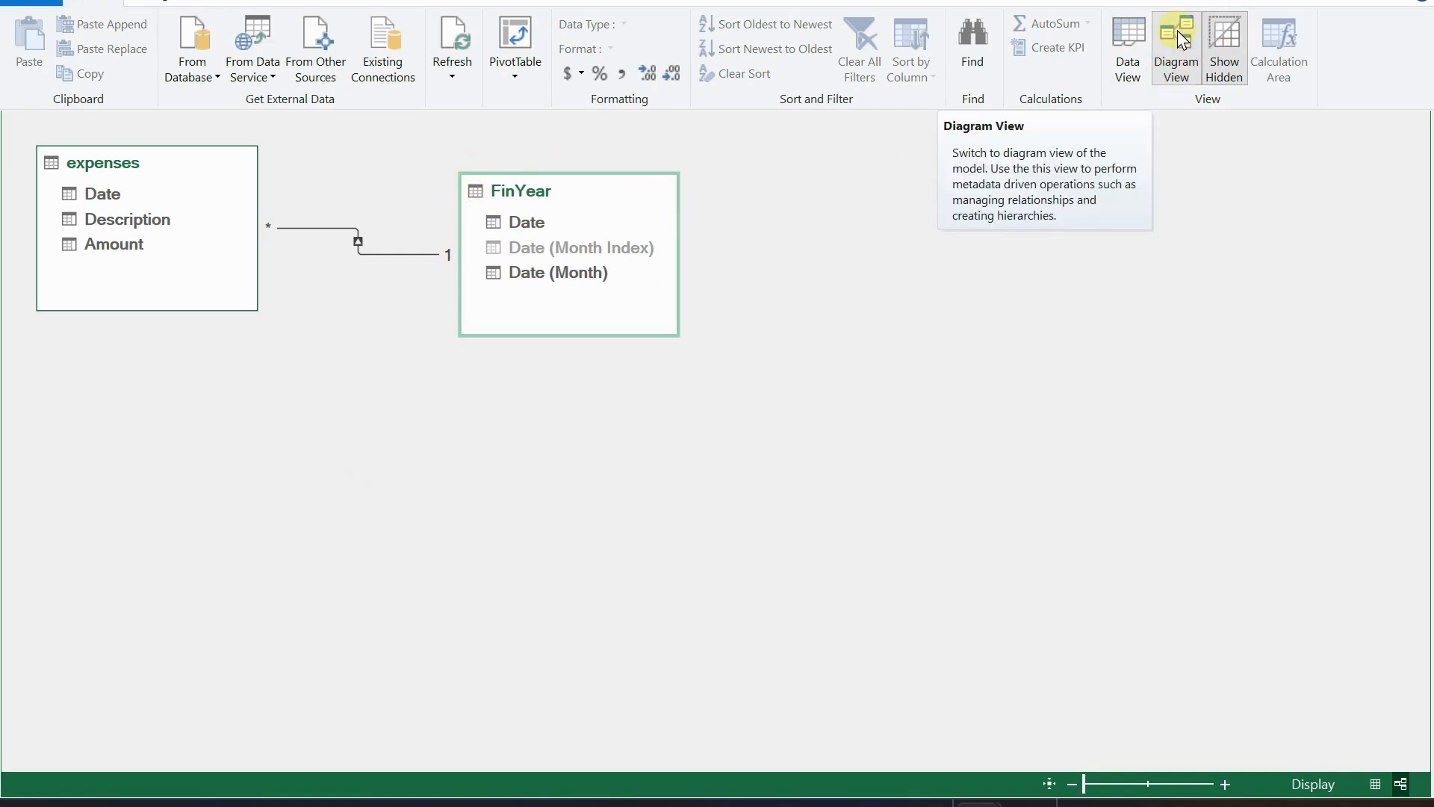
click(1130, 39)
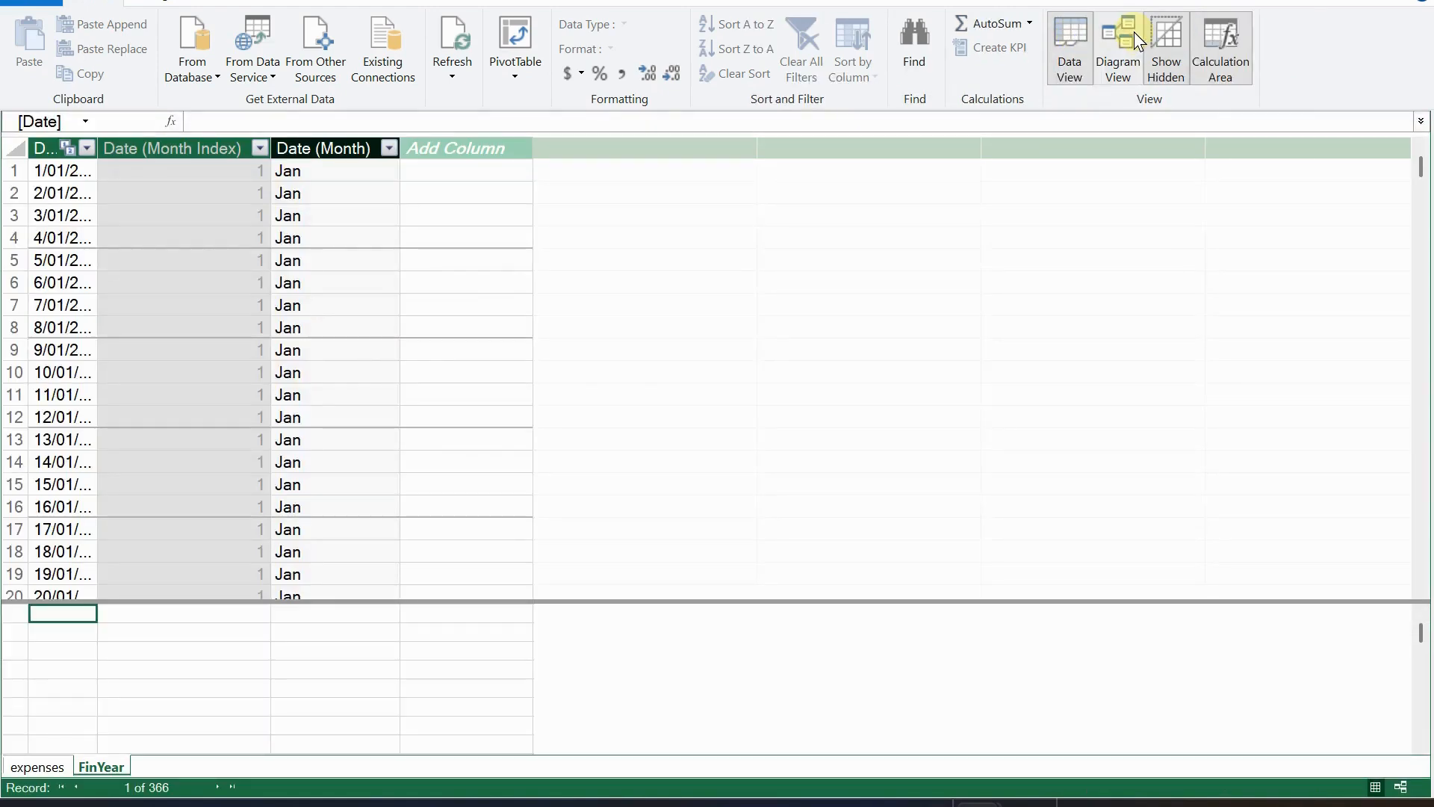
click(105, 769)
click(96, 766)
click(1112, 36)
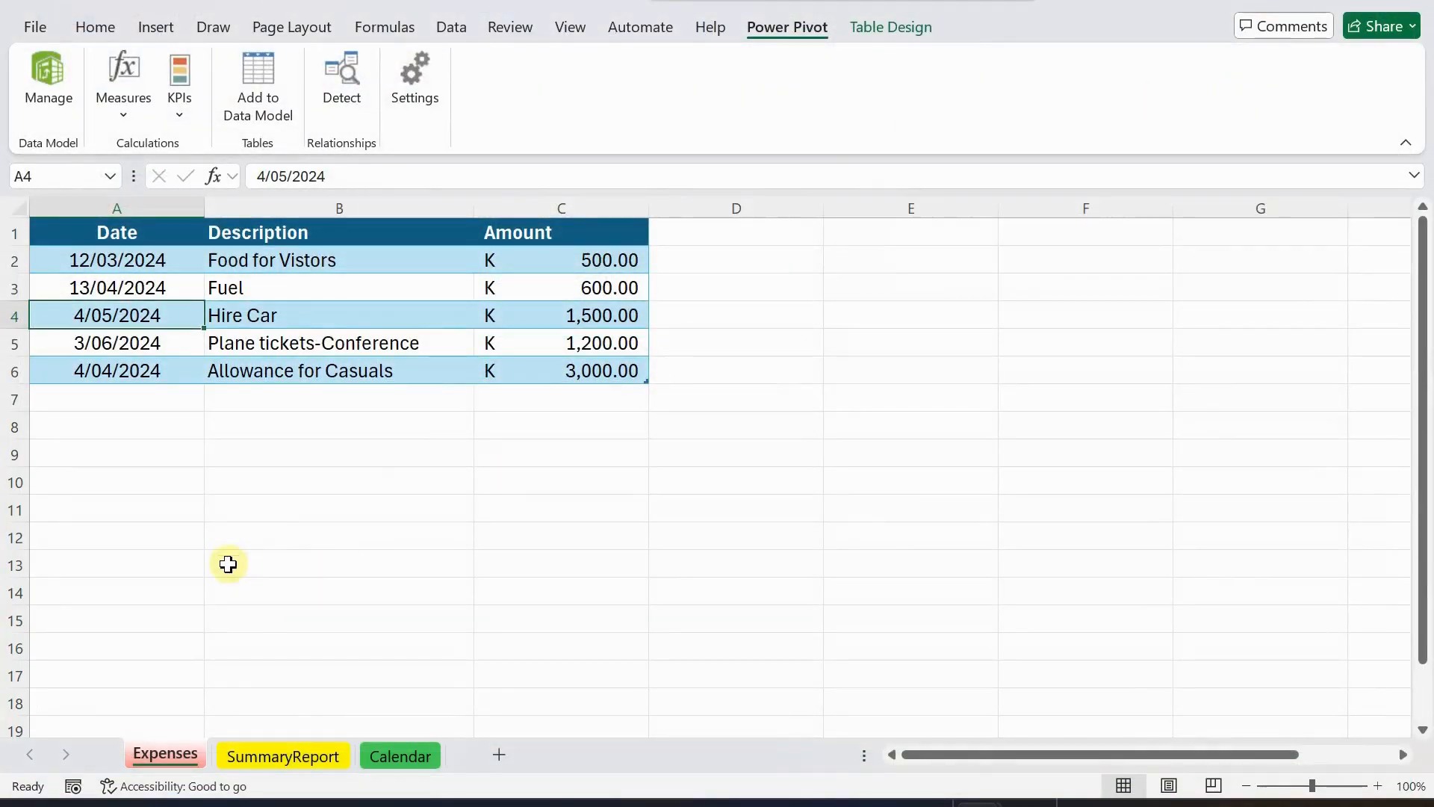
click(265, 754)
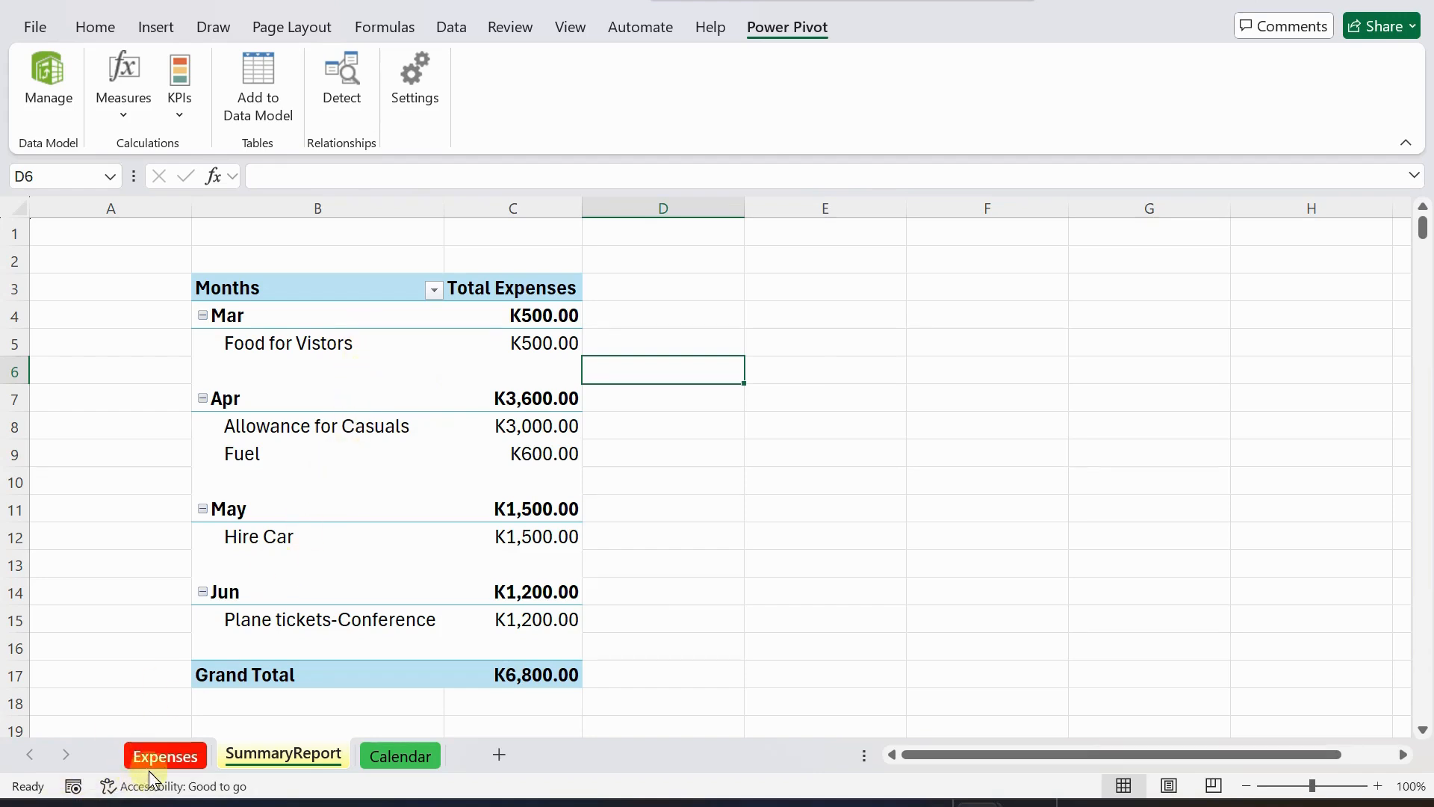
Start a new record in the first empty row below the Expenses table with the date 5/08/2024.
click(177, 757)
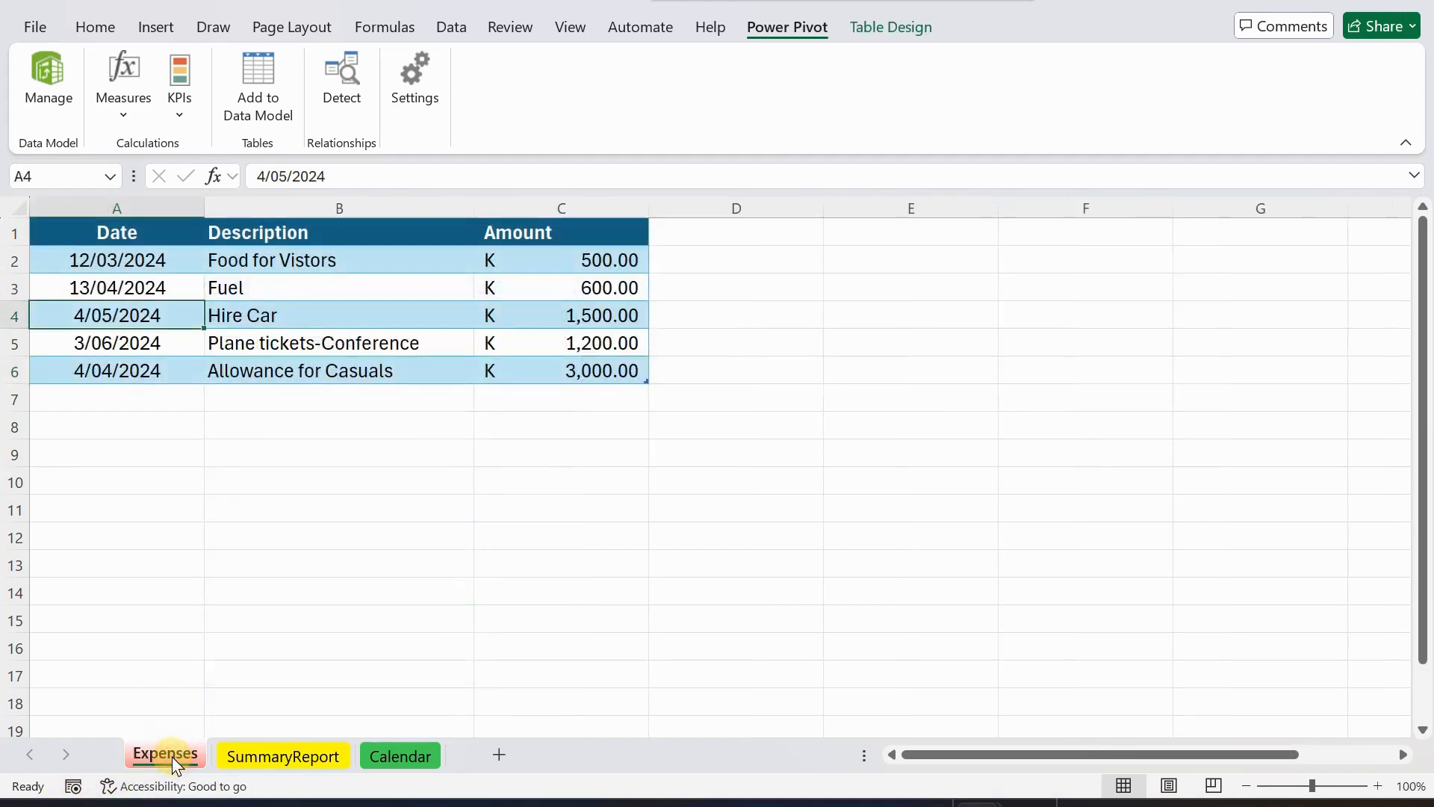
click(119, 395)
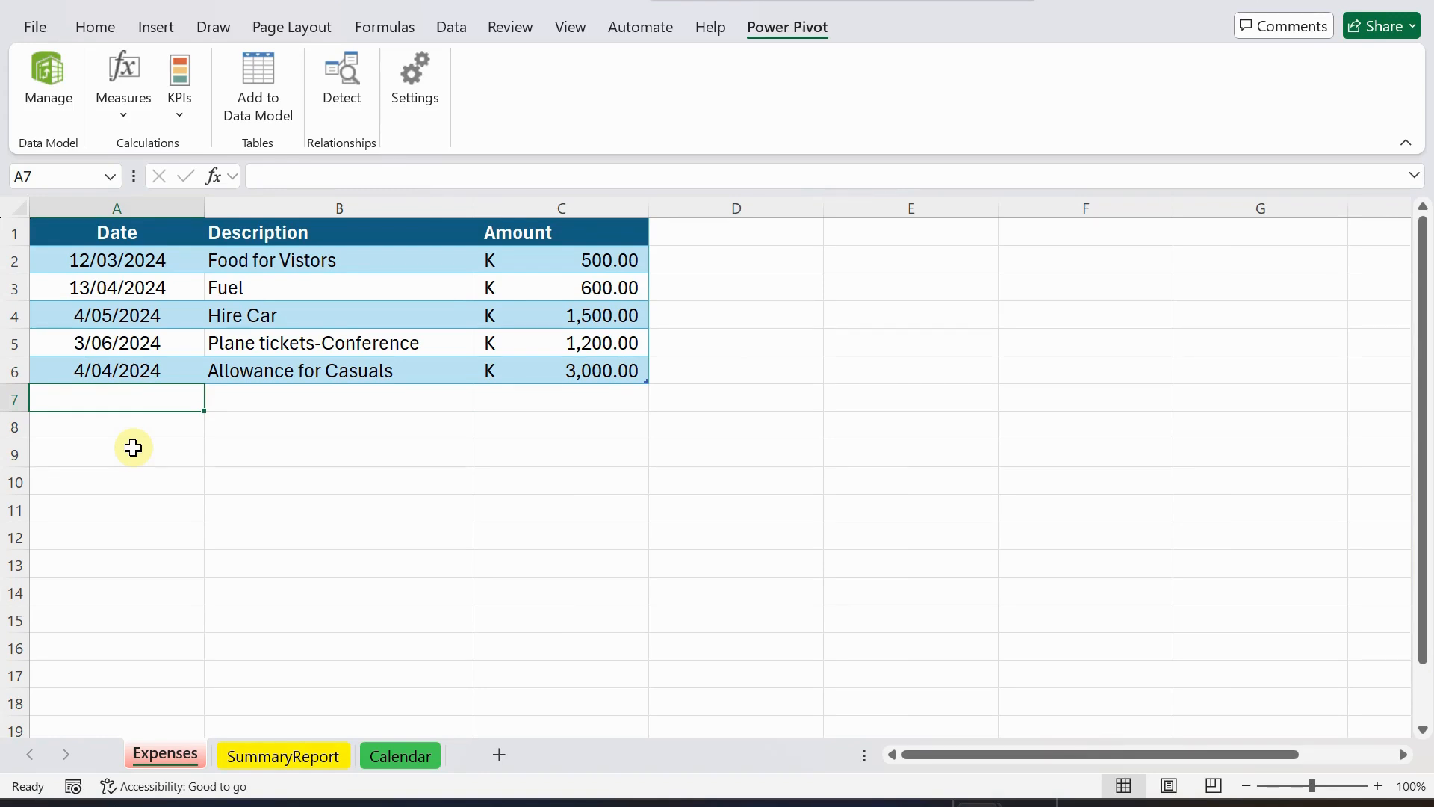
text(5/)
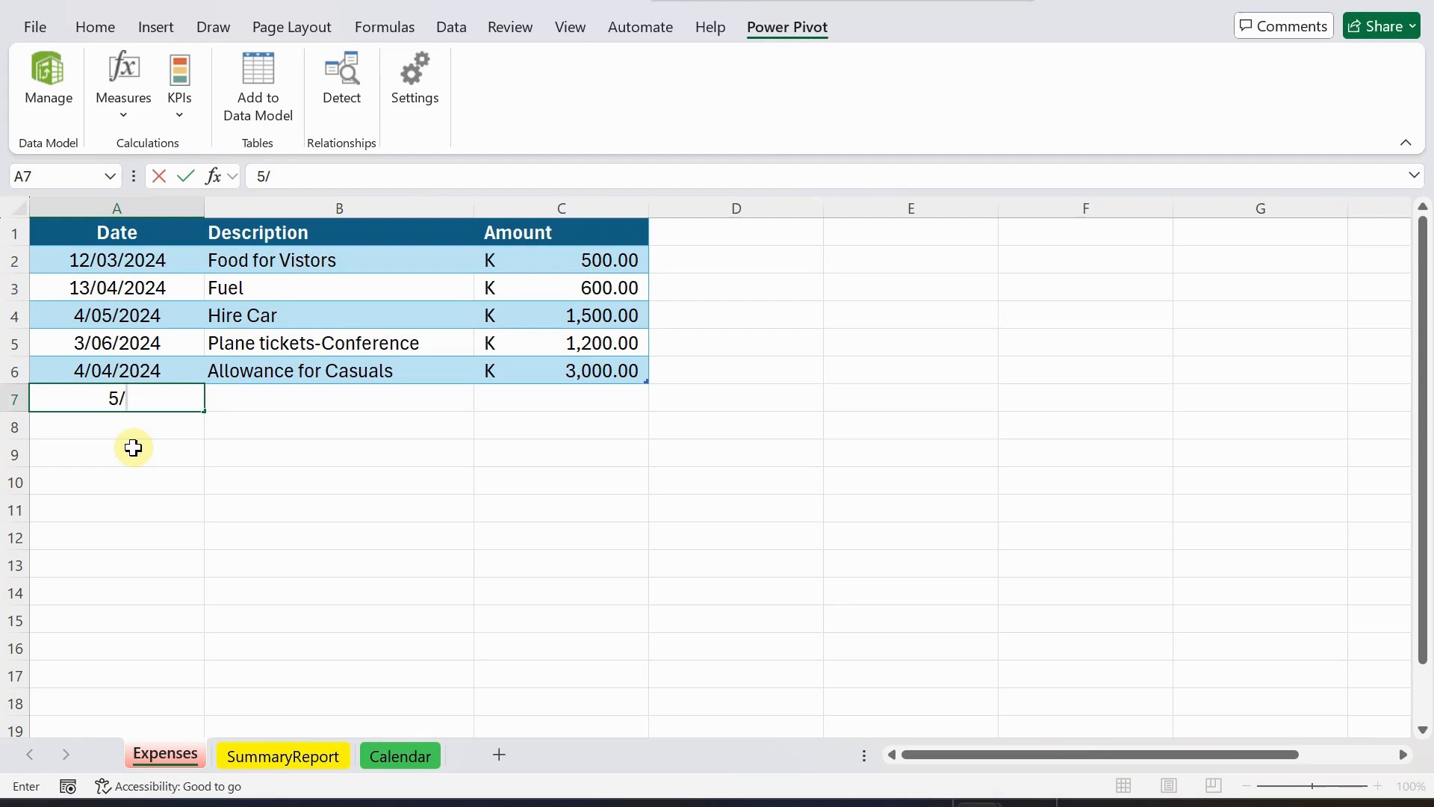
text(8/24)
key(Tab)
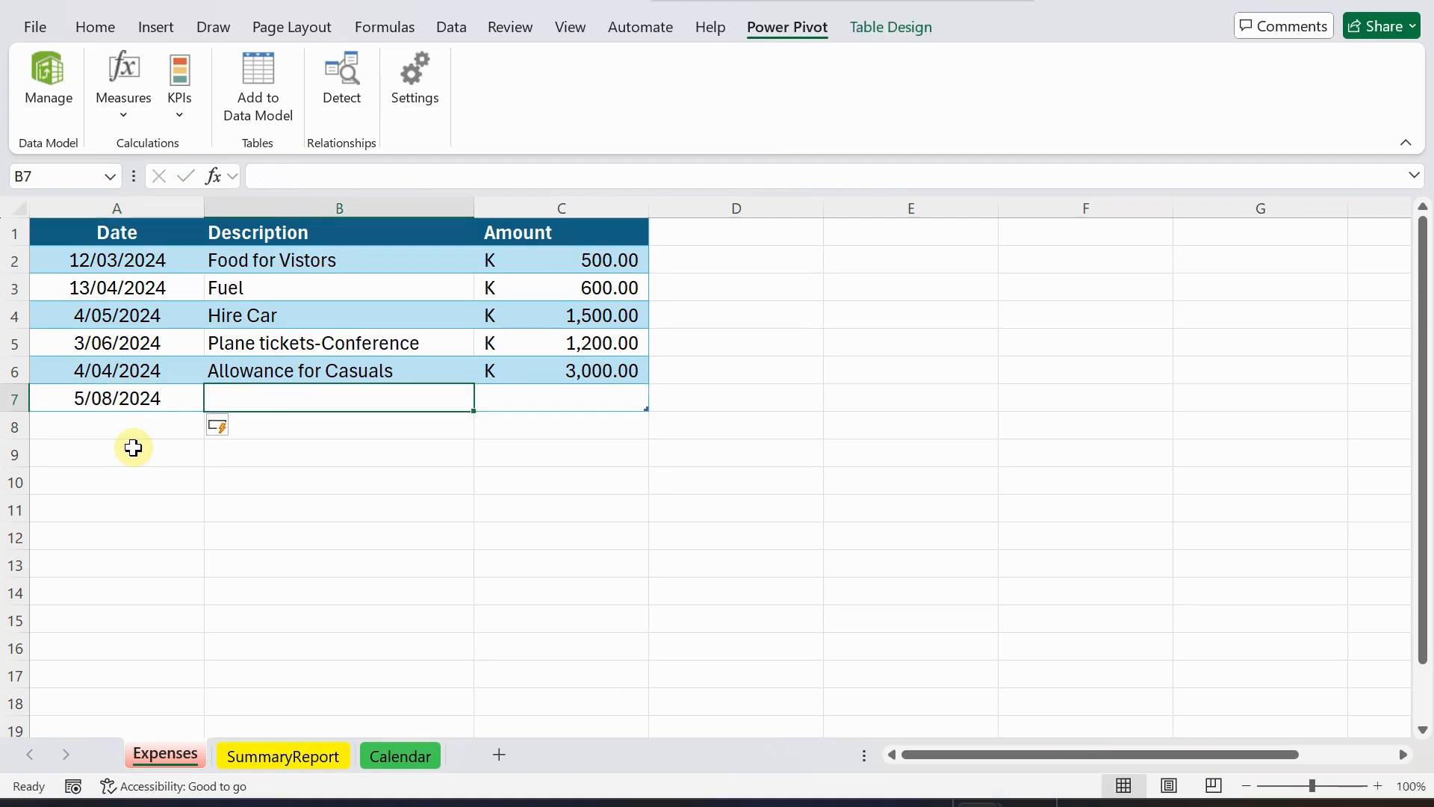
Complete the 5/08/2024 expense row with the description Alllowance for MD and the amount 5000.
text(ConfA)
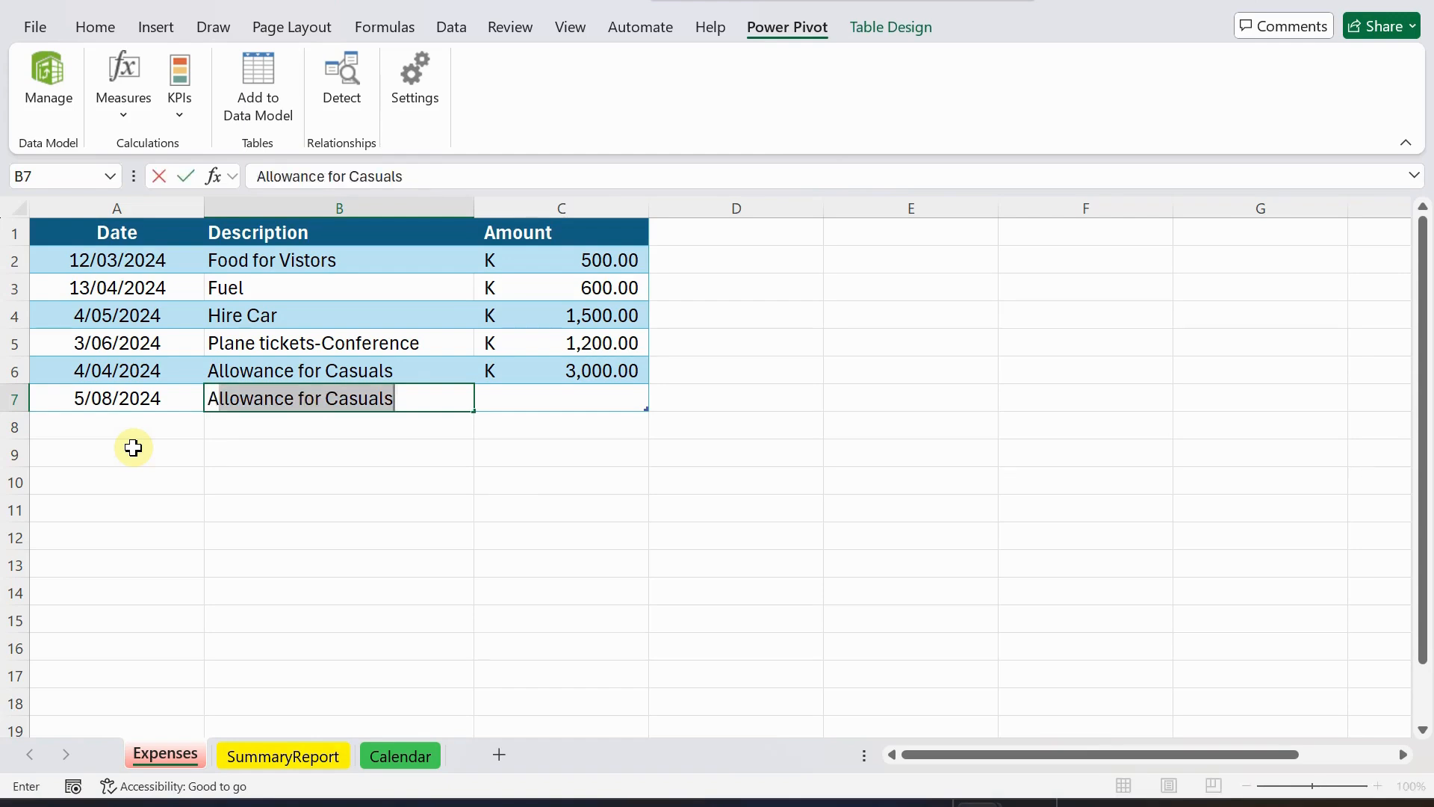
text(lllowance for MD)
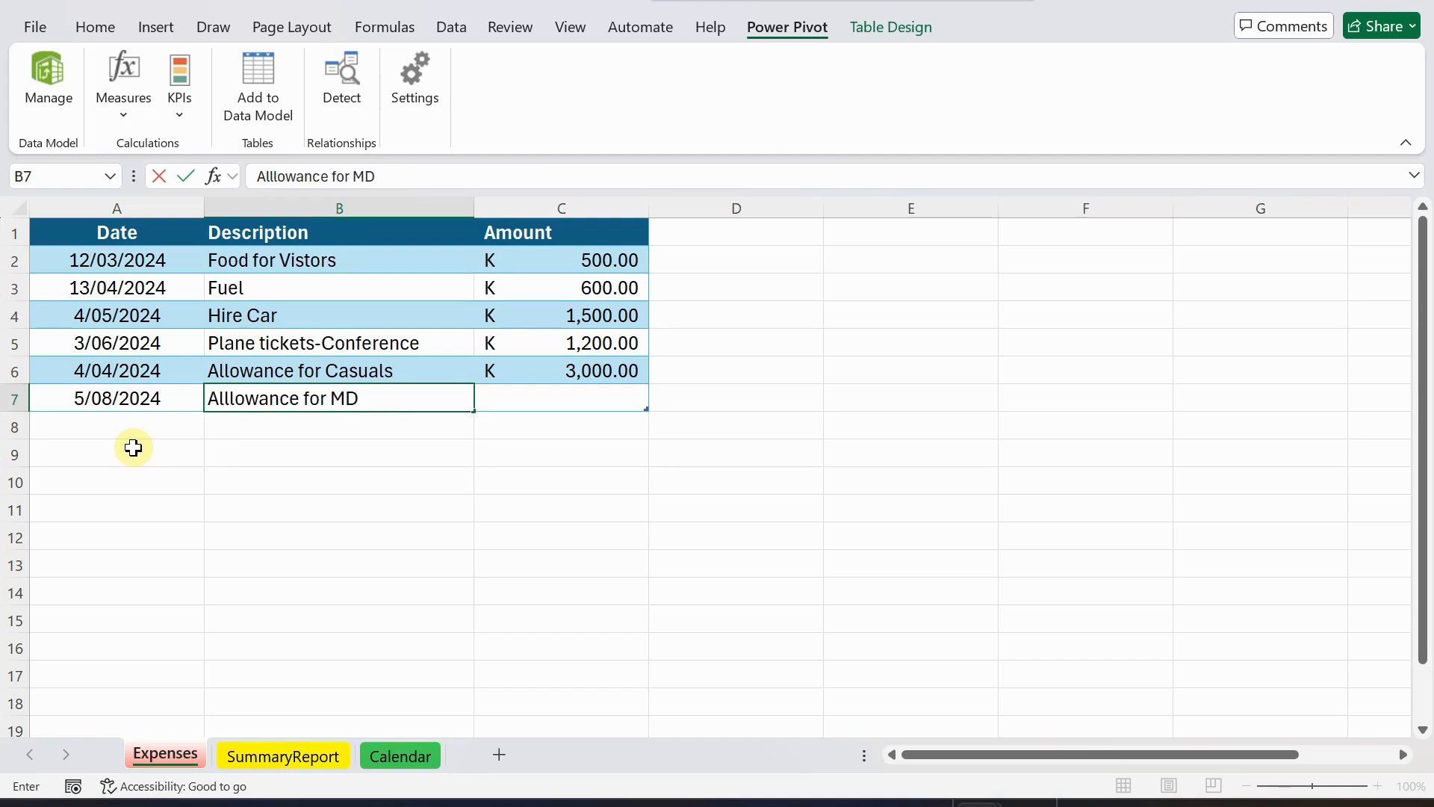
key(Tab)
text(500)
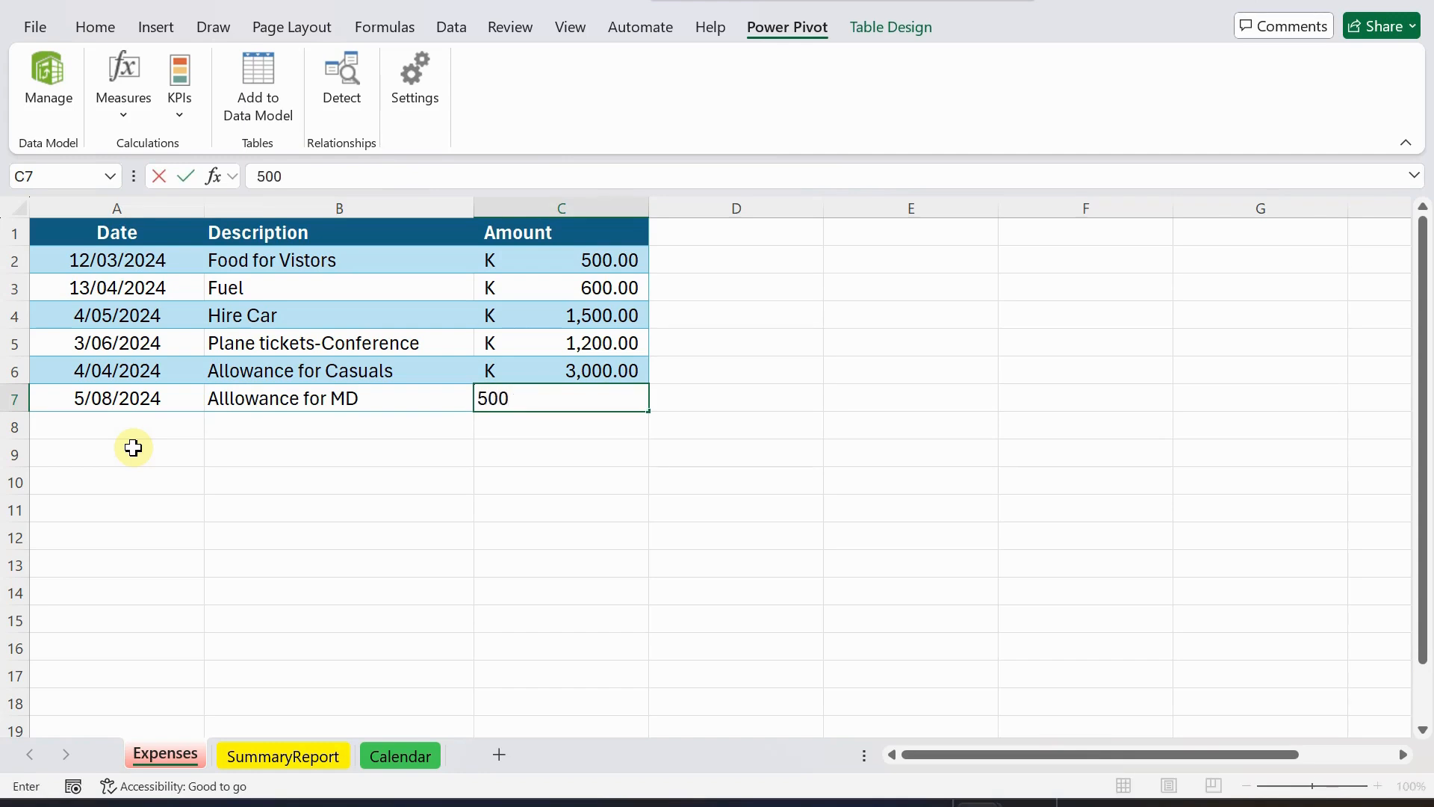
key(Return)
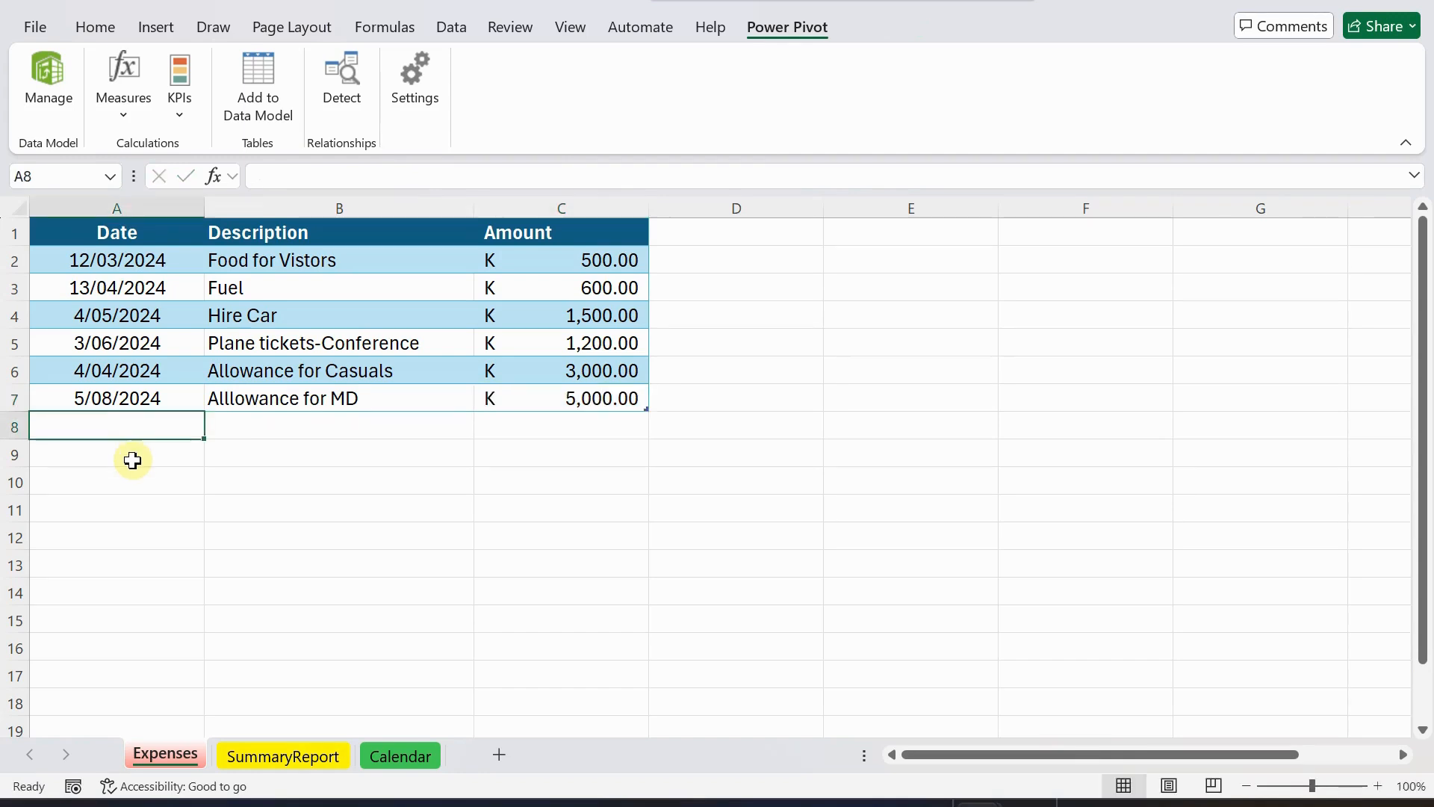
Refresh all data so the SummaryReport PivotTable includes the August expense, and check the updated report.
click(261, 750)
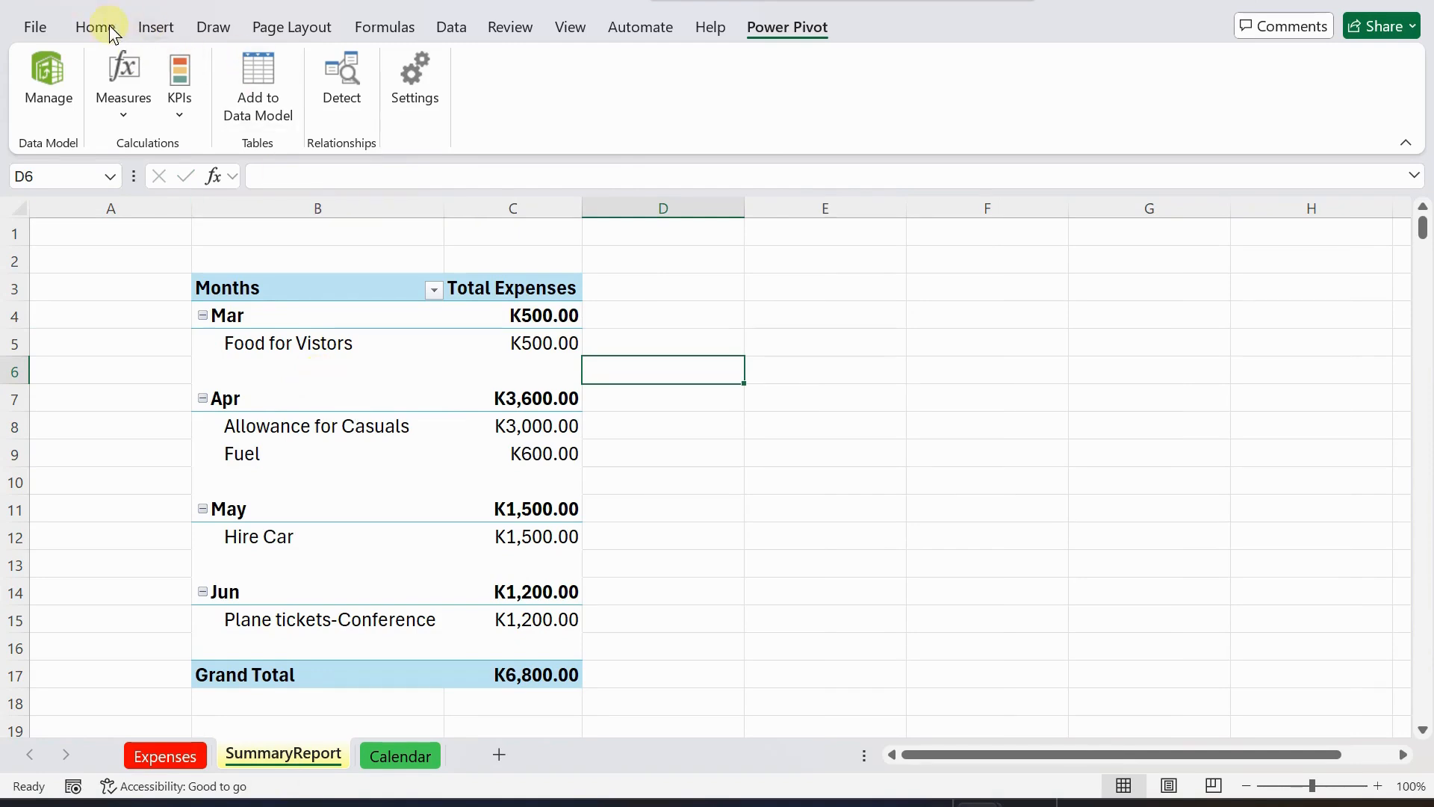
click(451, 26)
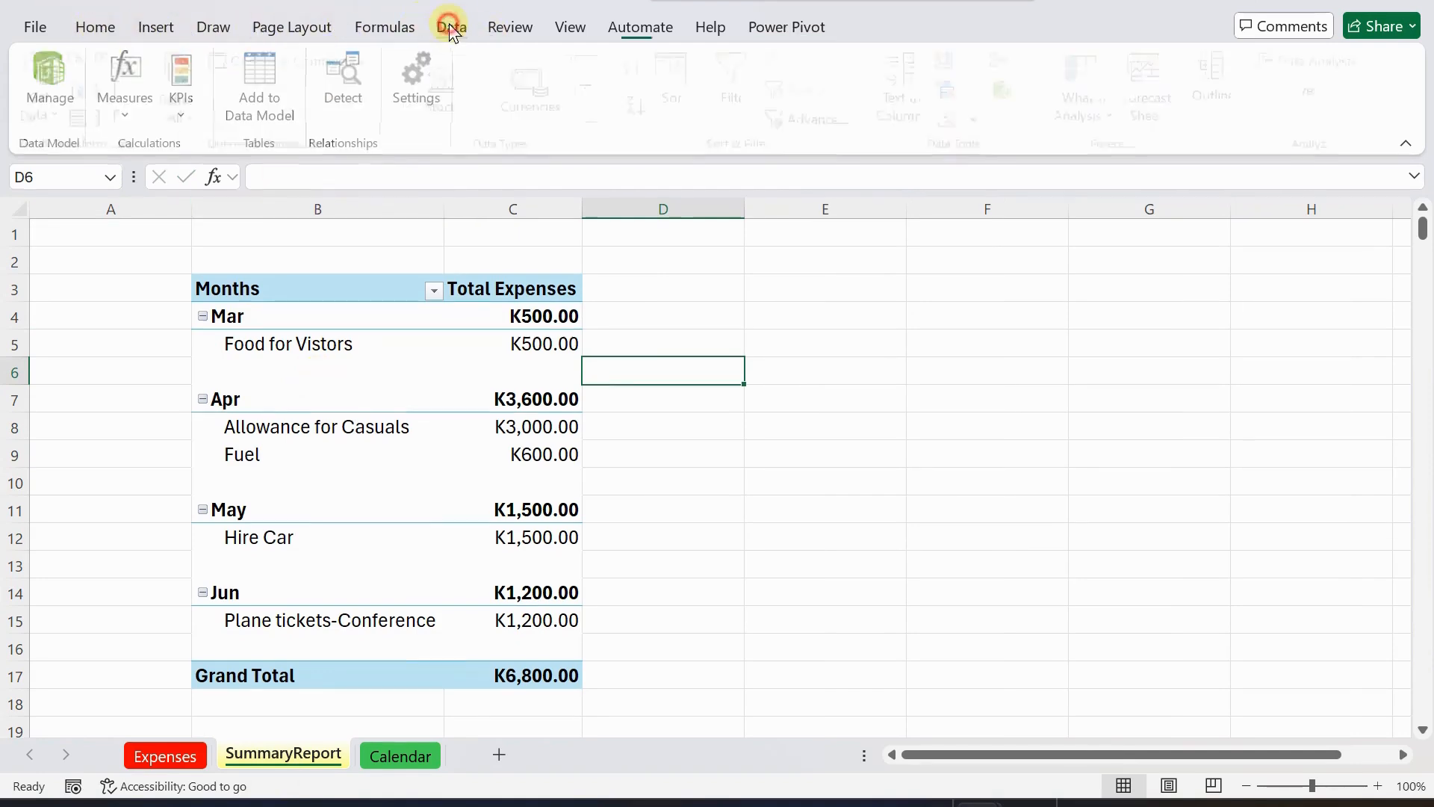
click(194, 75)
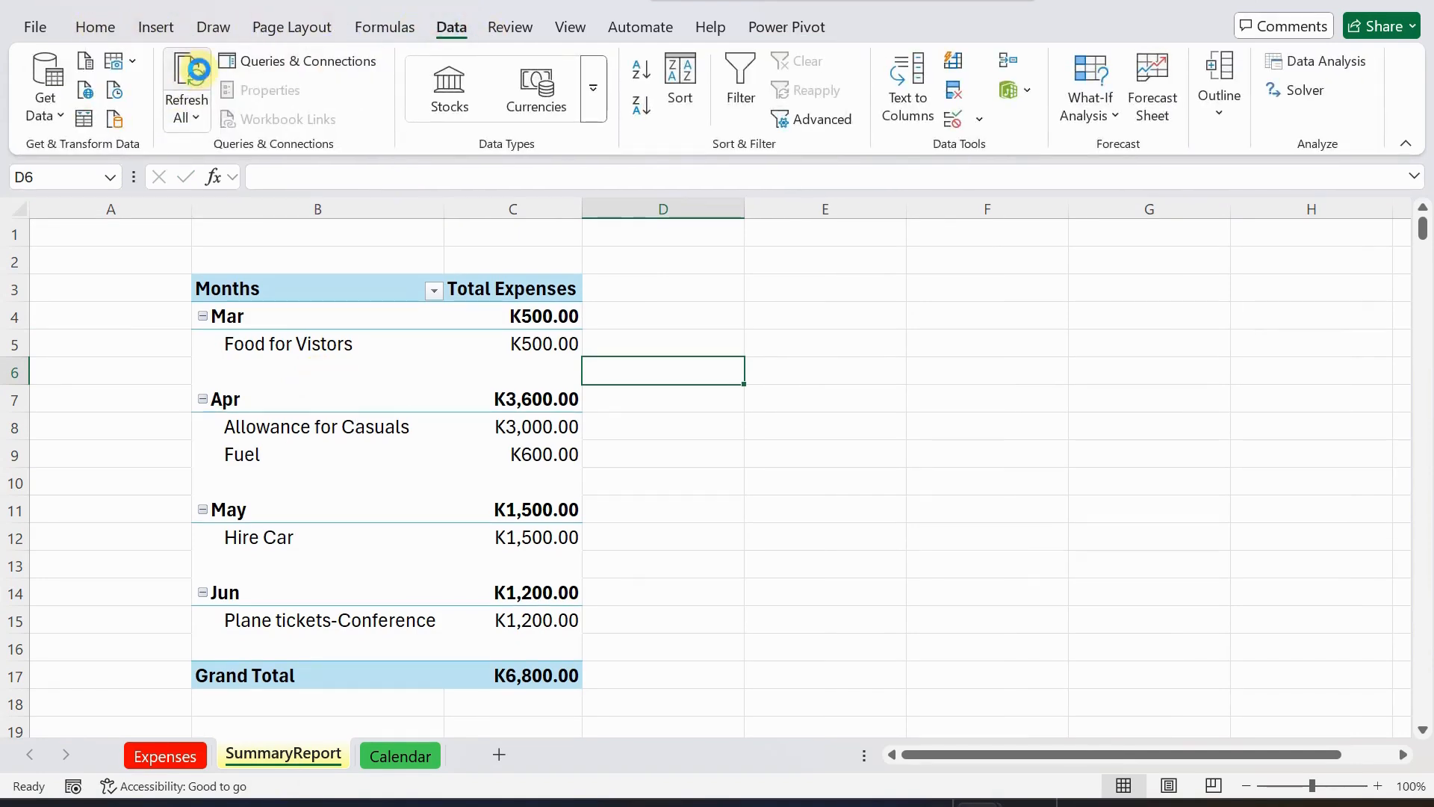
scroll(163, 541, down, 1)
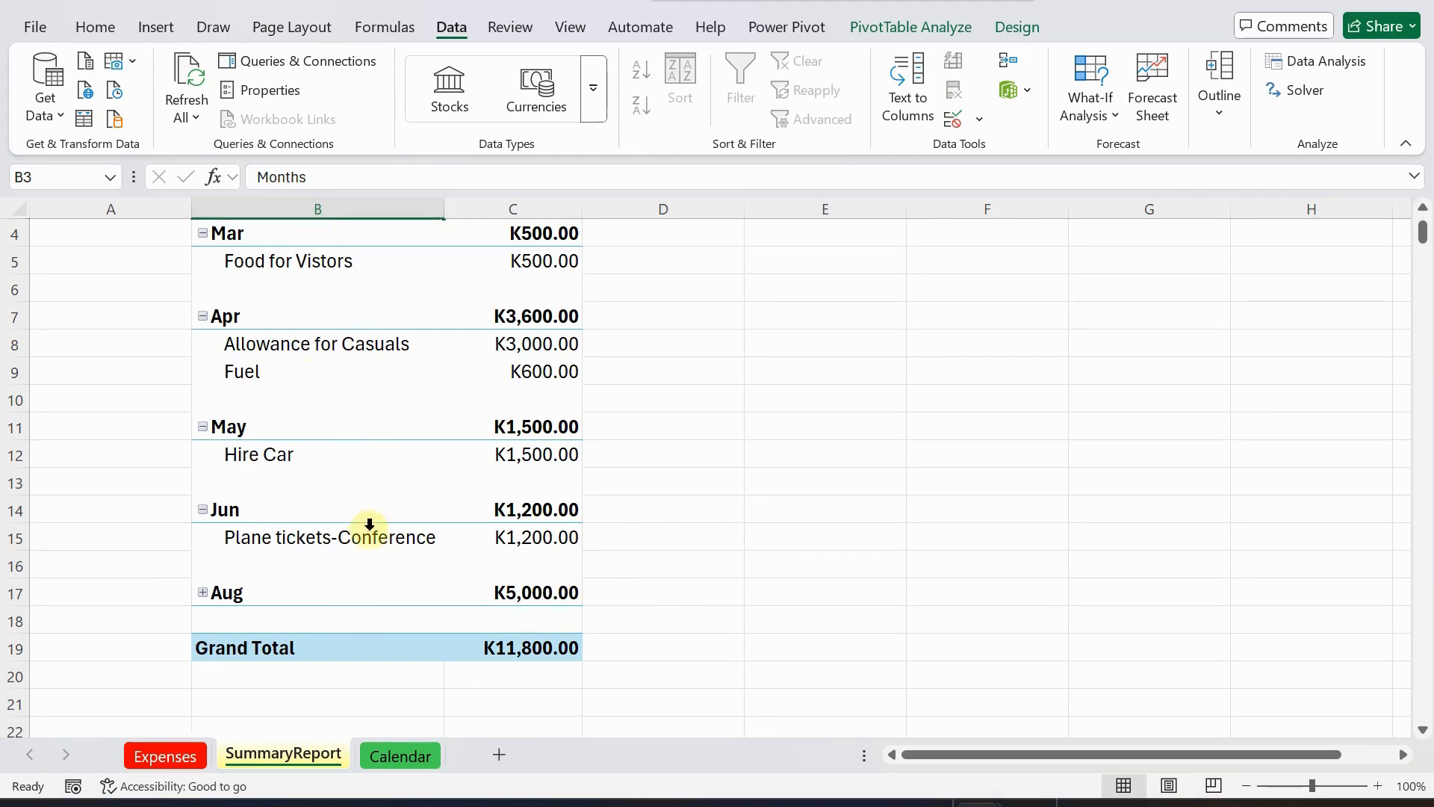
scroll(369, 530, up, 1)
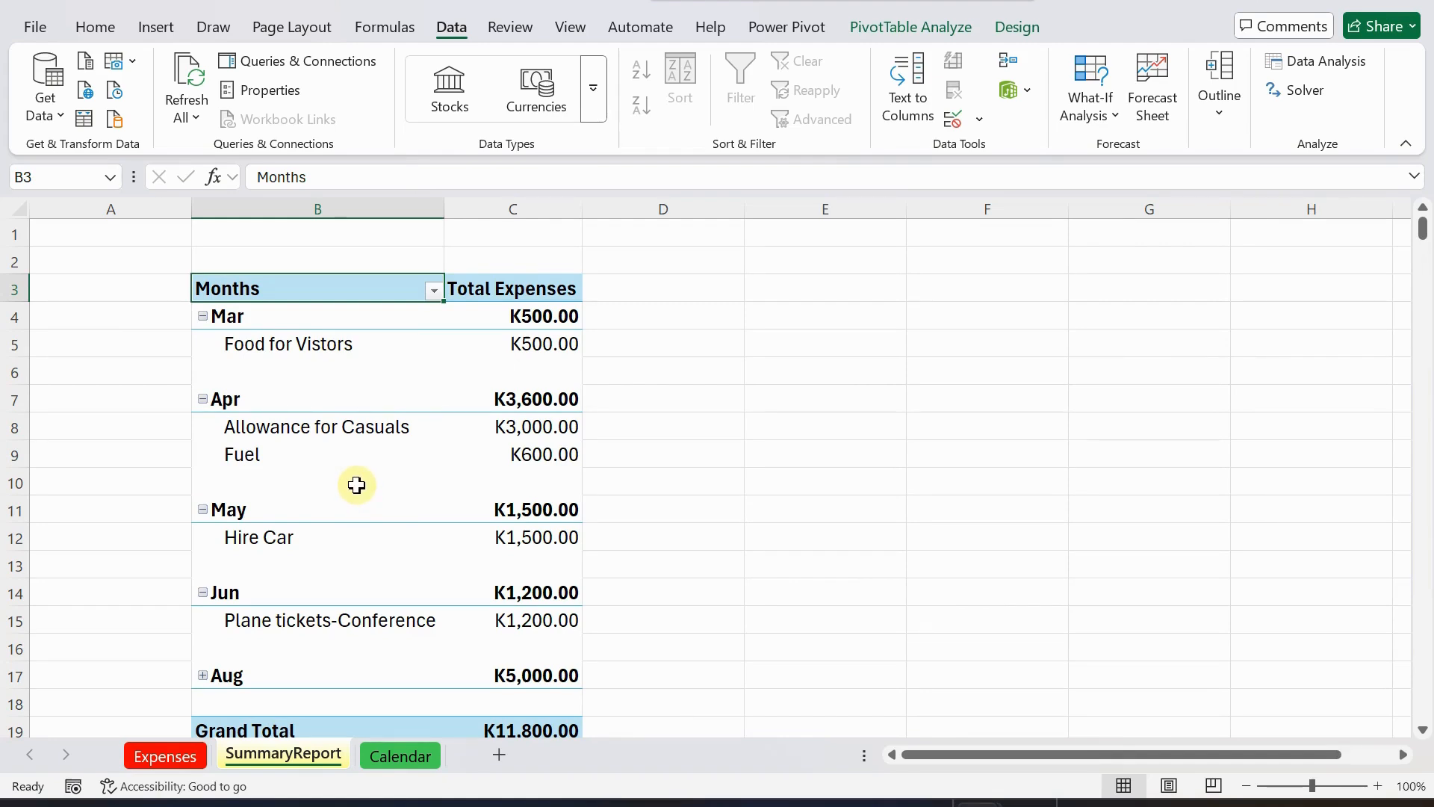
scroll(360, 465, down, 2)
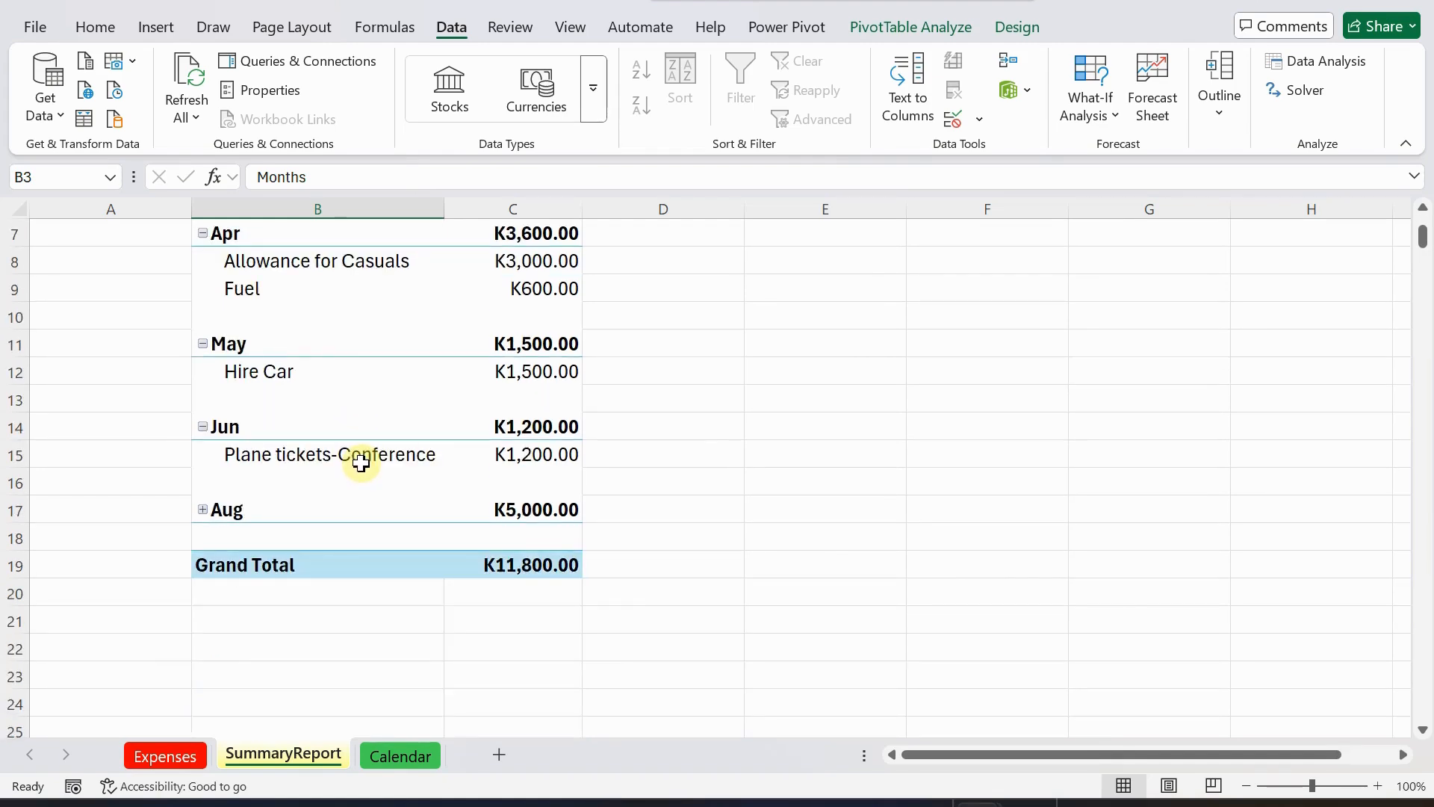
scroll(360, 463, up, 1)
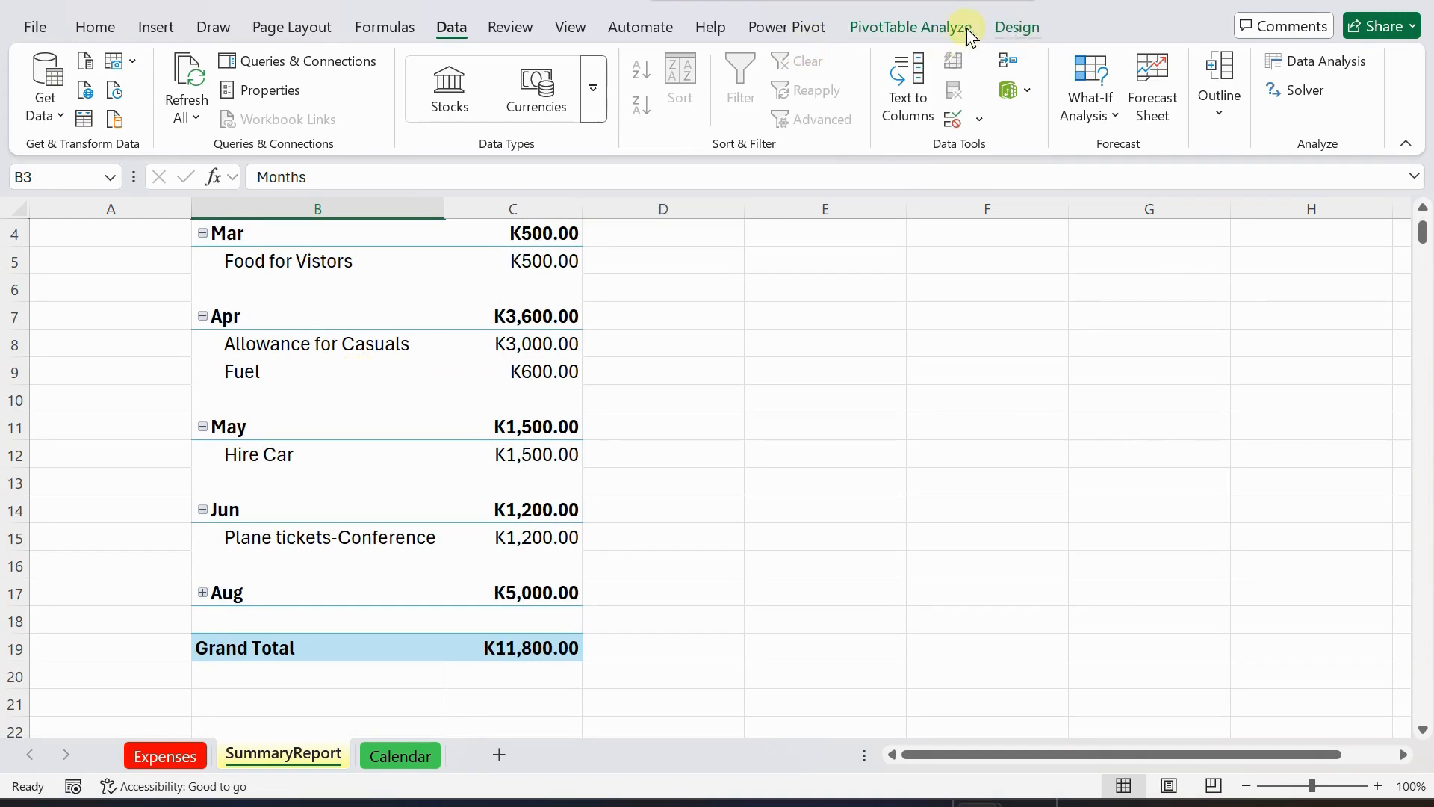
Insert a slicer for the PivotTable based on the FinYear table's Date (Month) field.
click(899, 26)
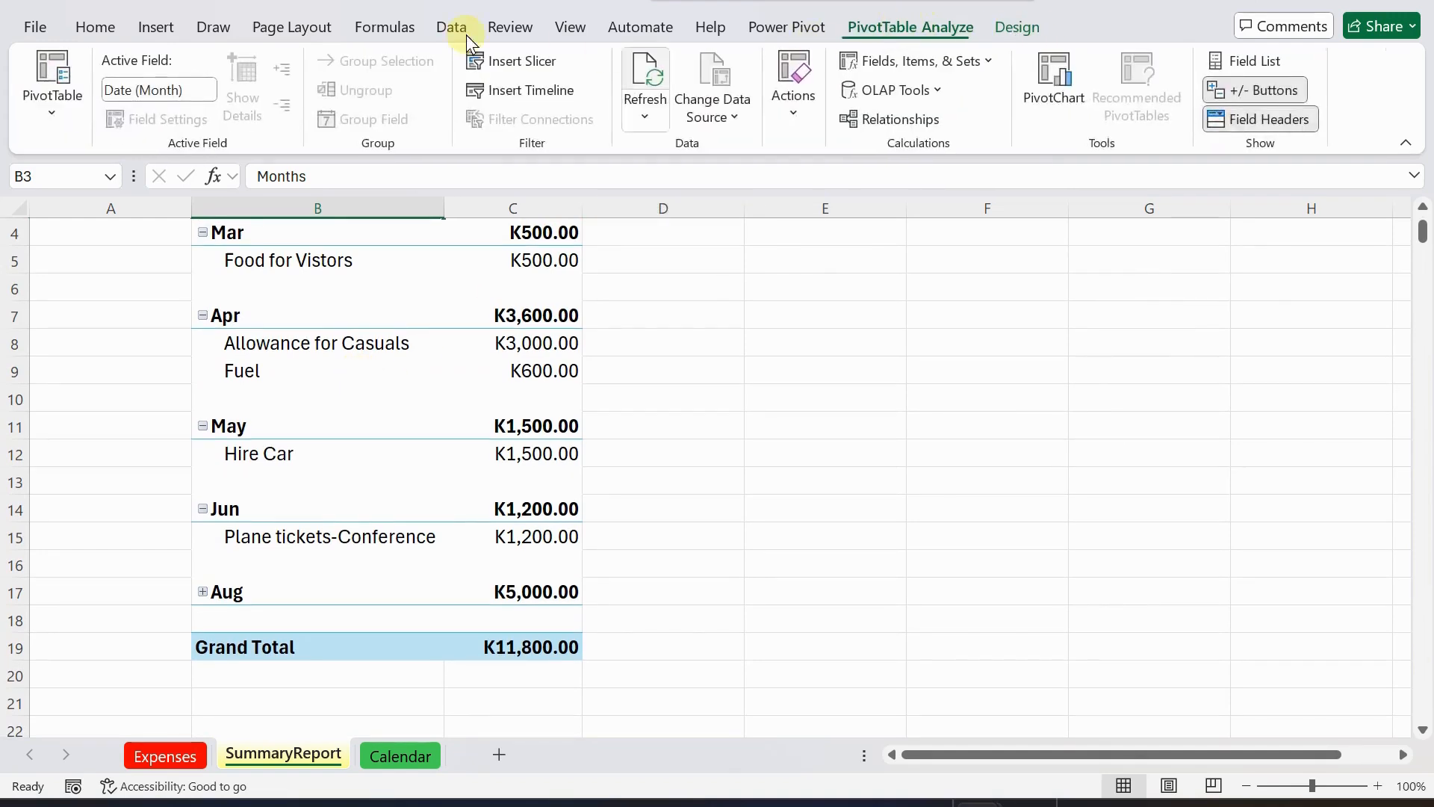
click(520, 63)
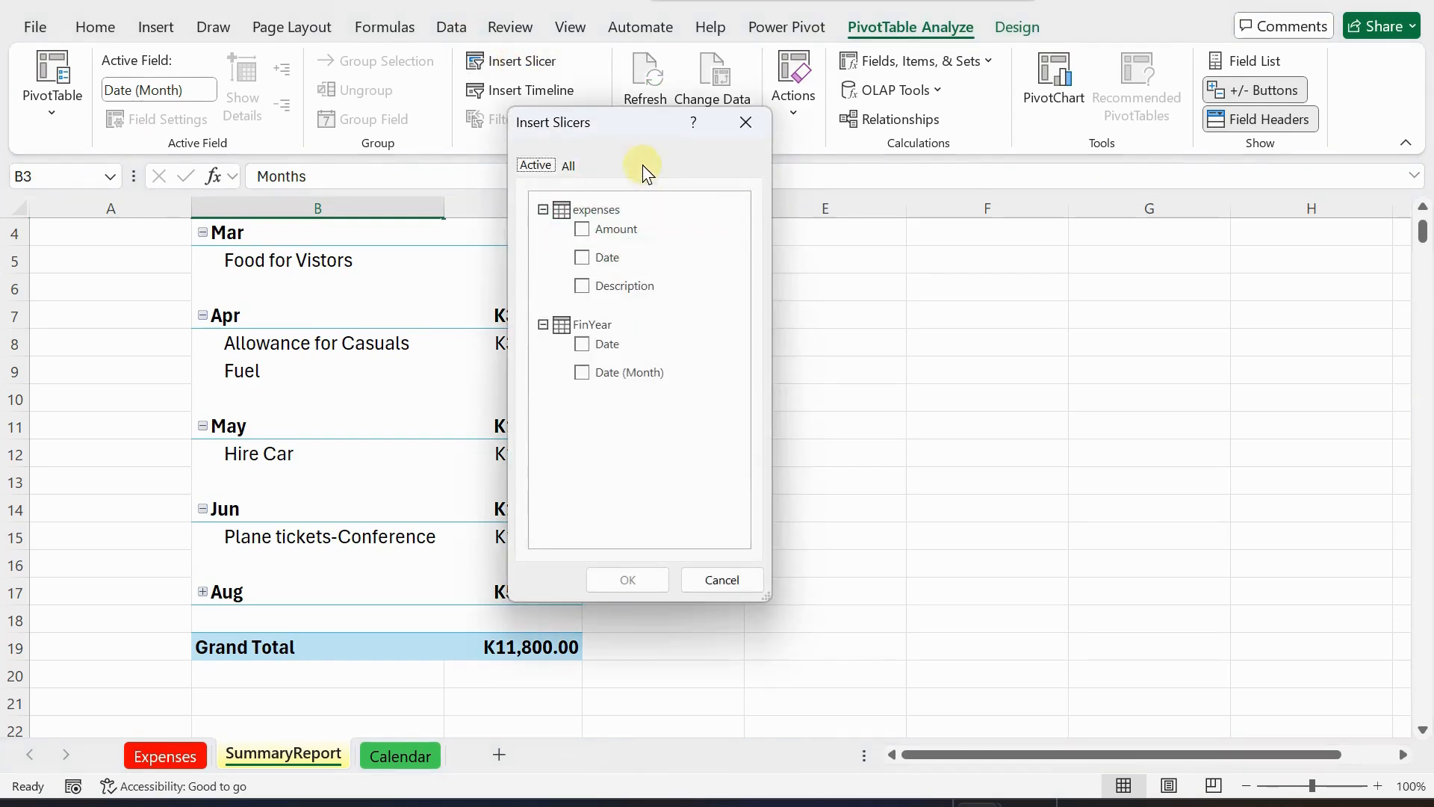
drag(620, 131, 841, 177)
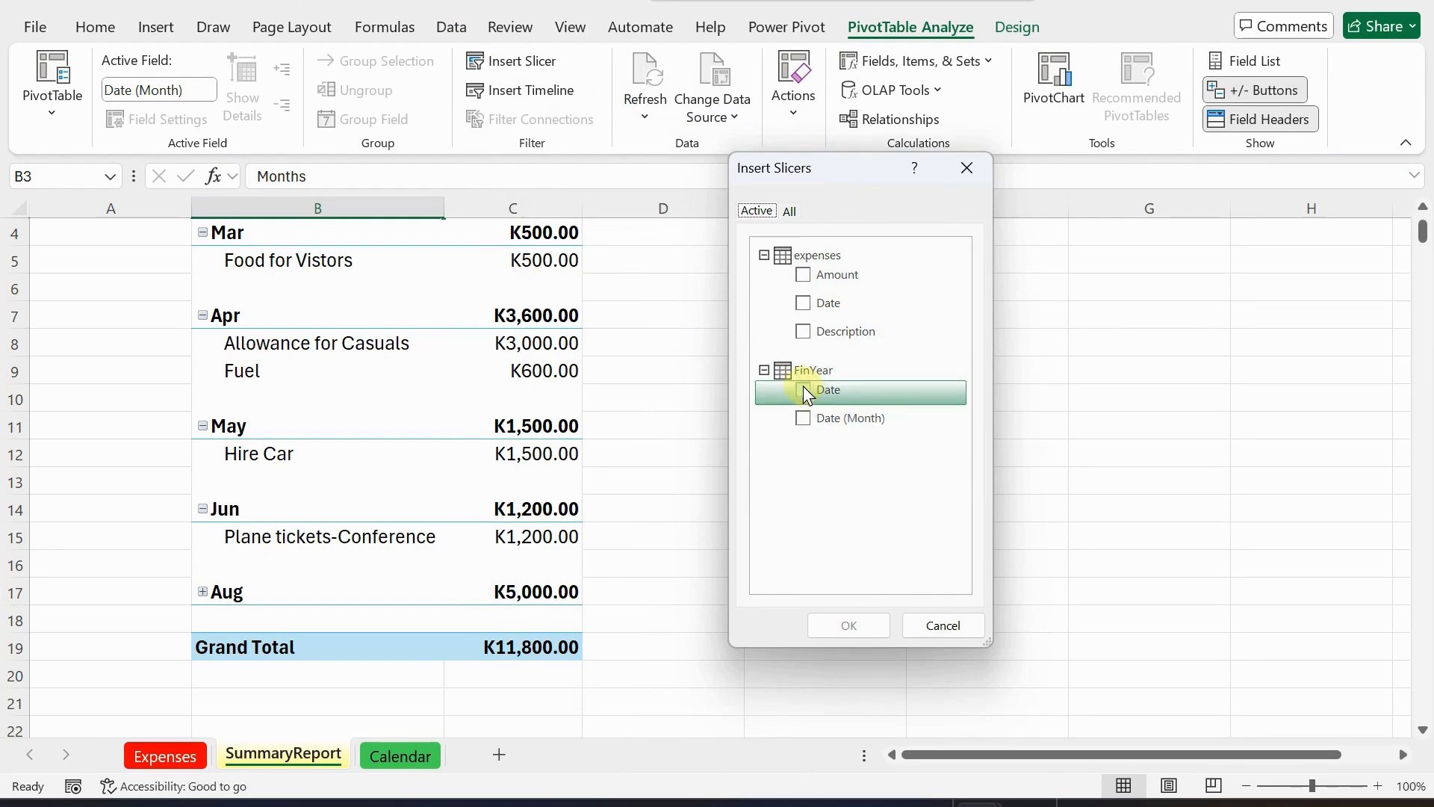
click(803, 418)
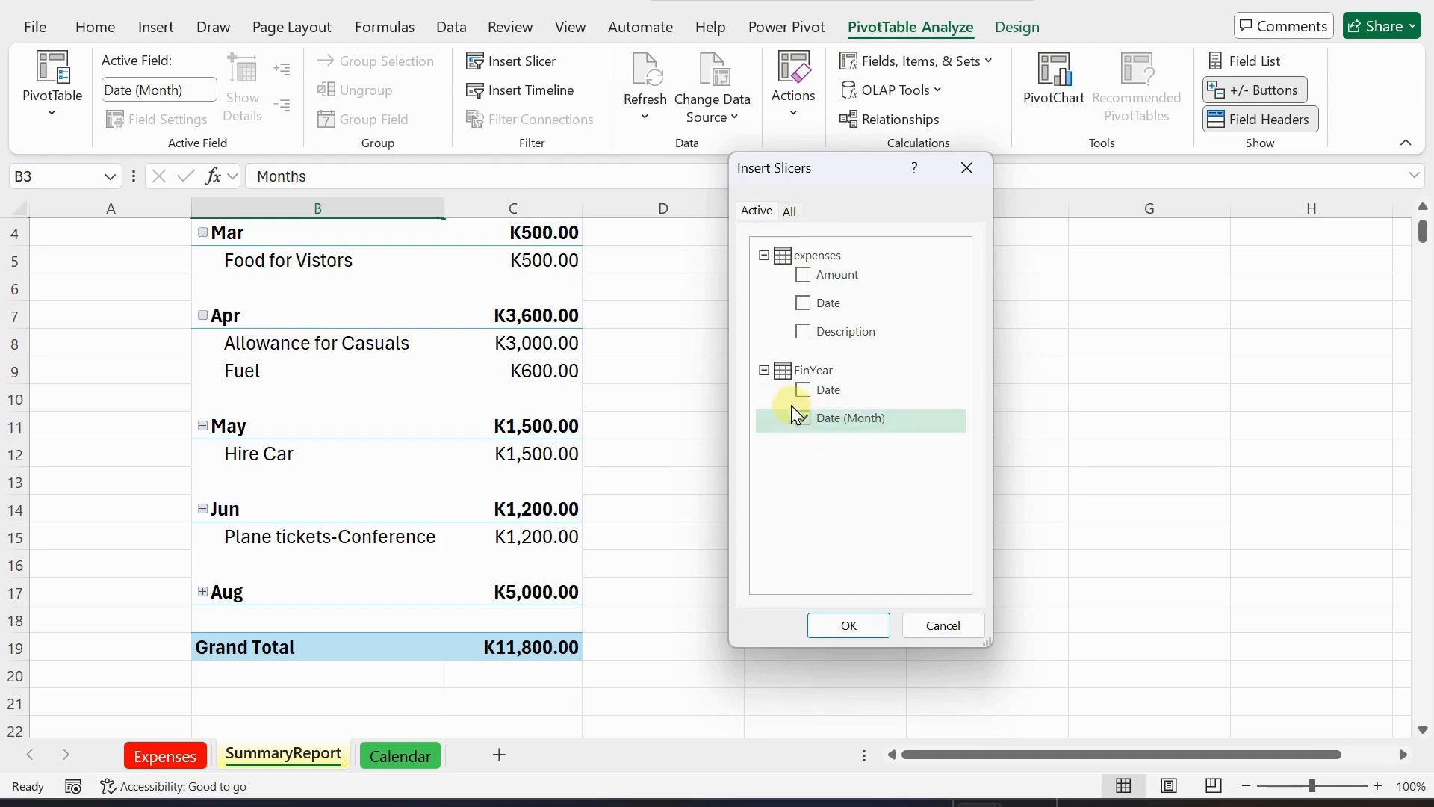
click(845, 630)
Place the Date (Month) slicer beside the PivotTable and resize it to about 7.3 cm high and 5.63 cm wide.
drag(702, 340, 840, 240)
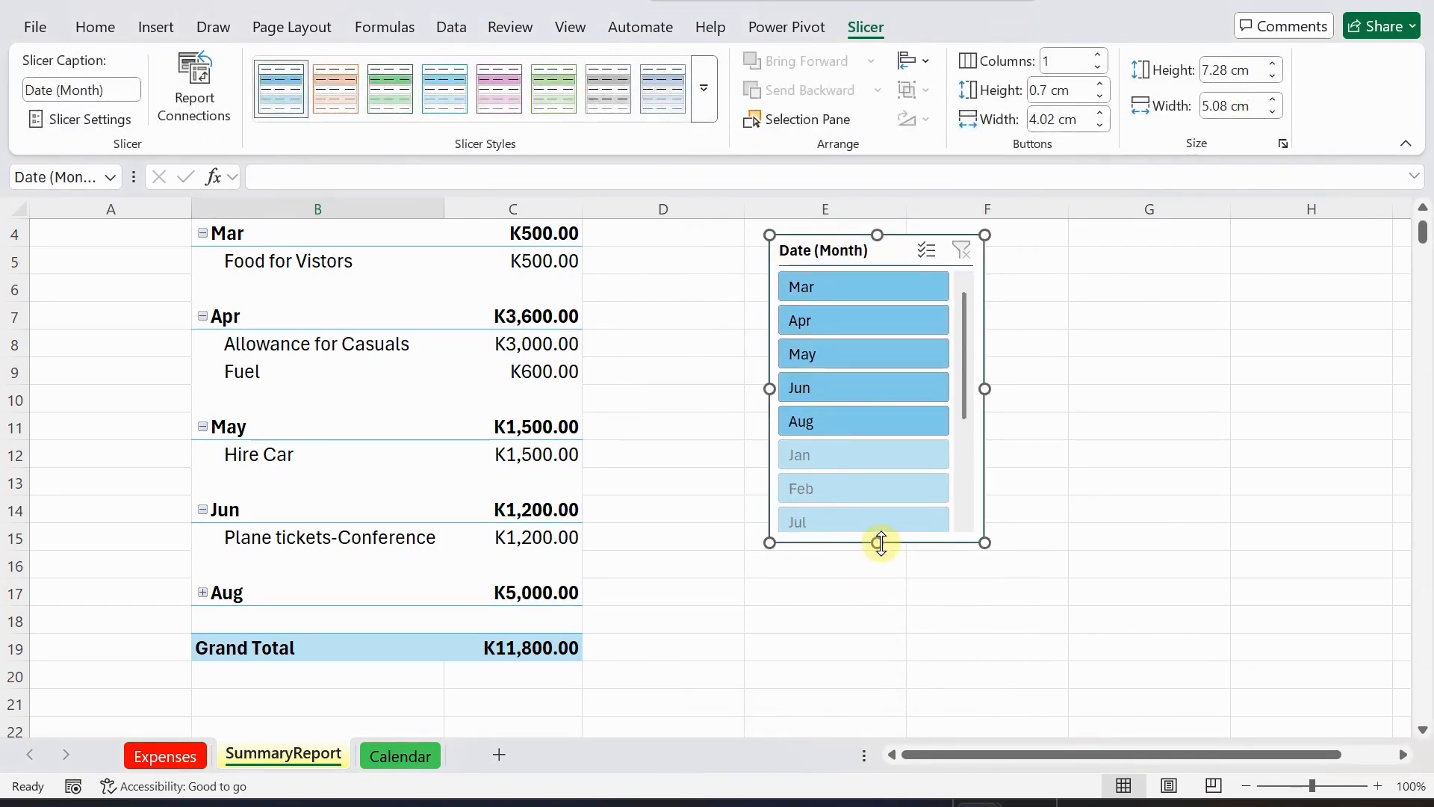
mouse_move(880, 542)
mouse_down()
mouse_move(874, 612)
mouse_move(883, 544)
mouse_up()
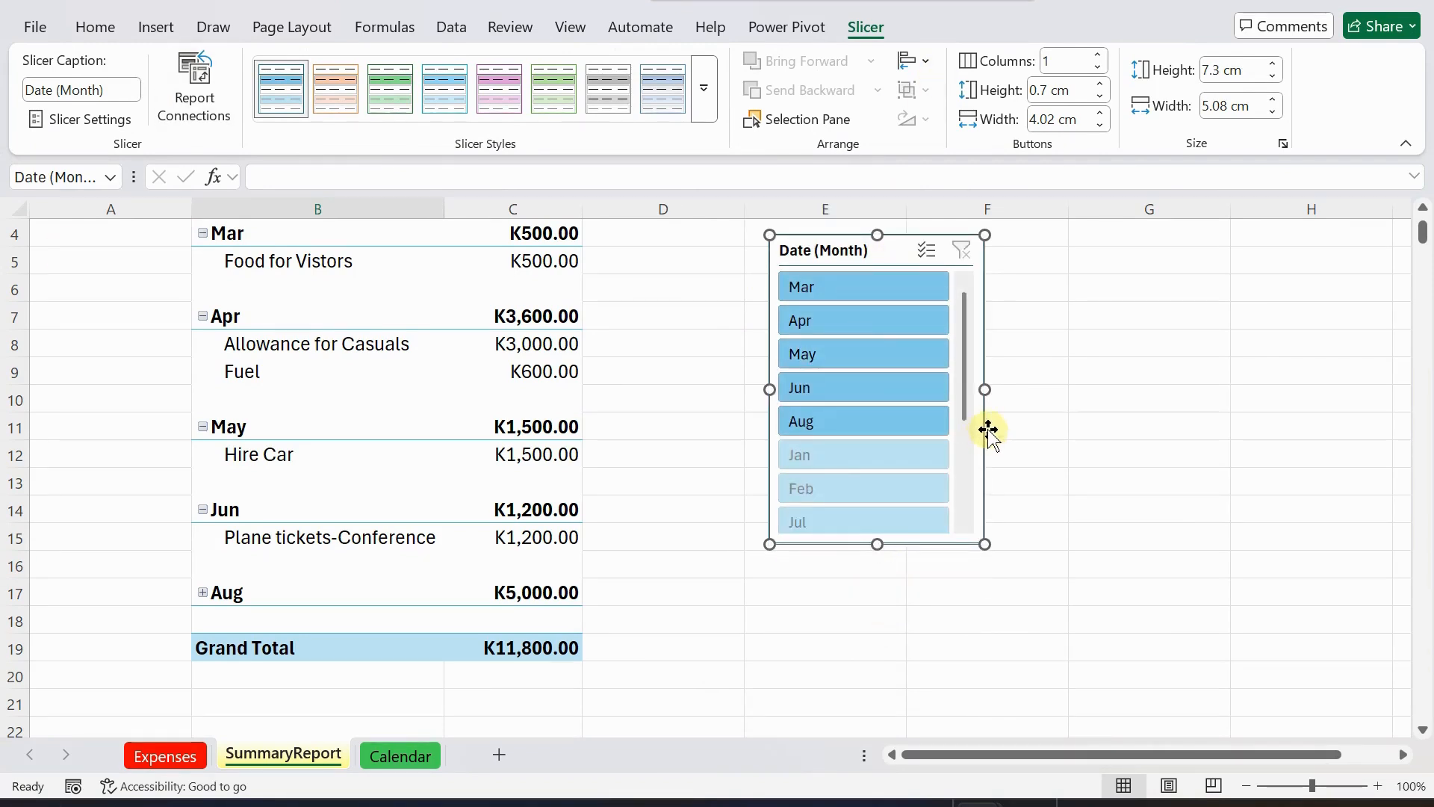
drag(985, 389, 1008, 389)
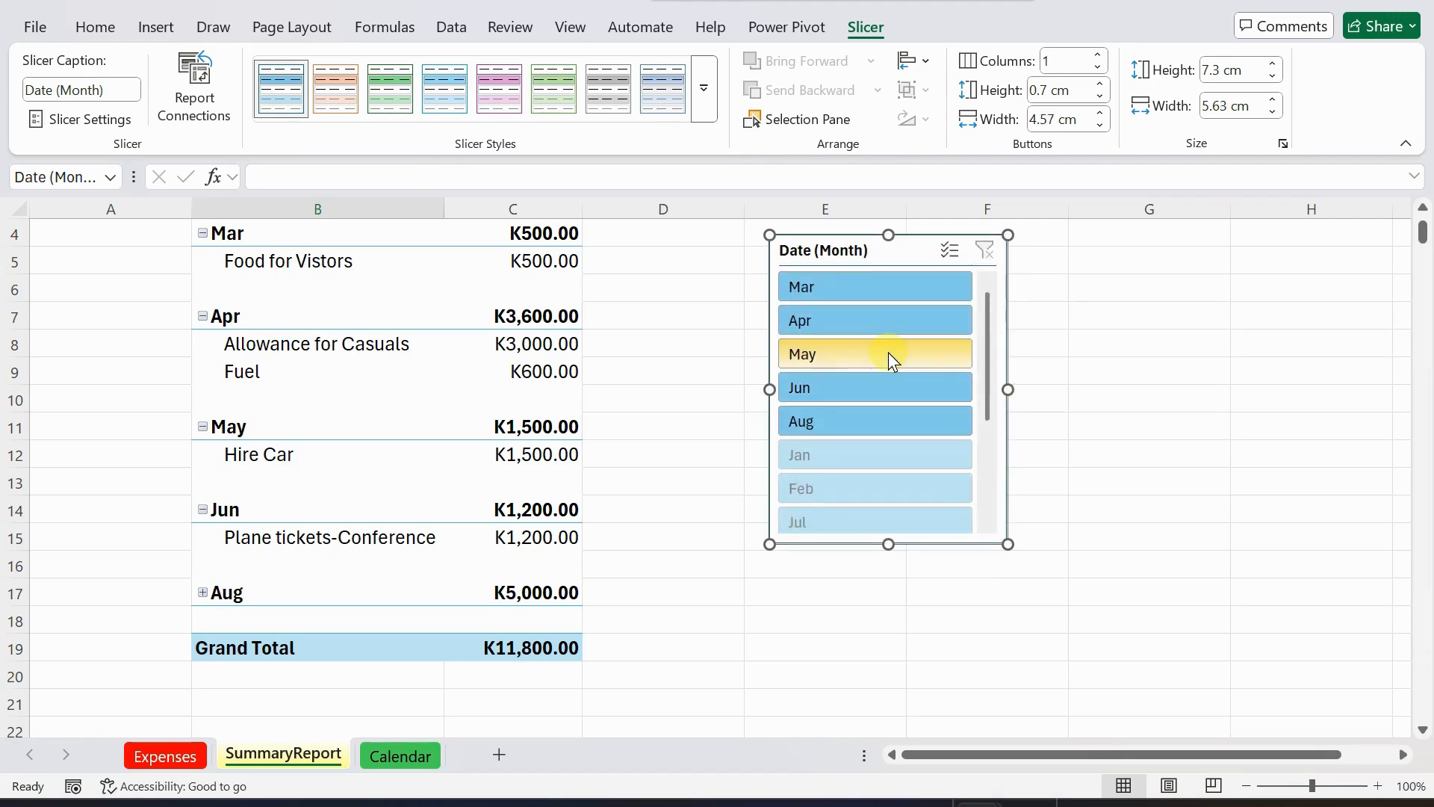
Examine the order of the months listed in the Date (Month) slicer.
scroll(889, 352, down, 3)
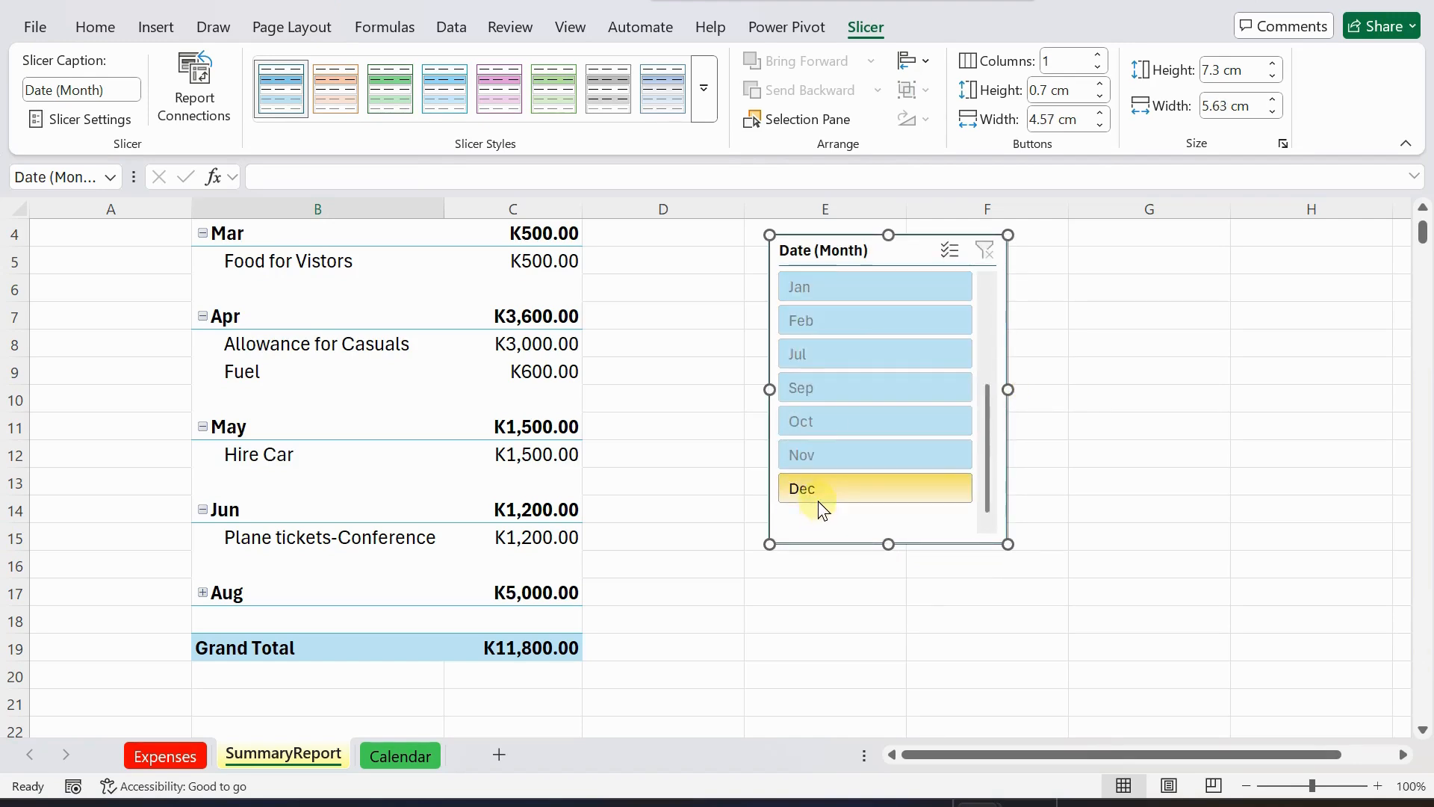
scroll(815, 499, up, 5)
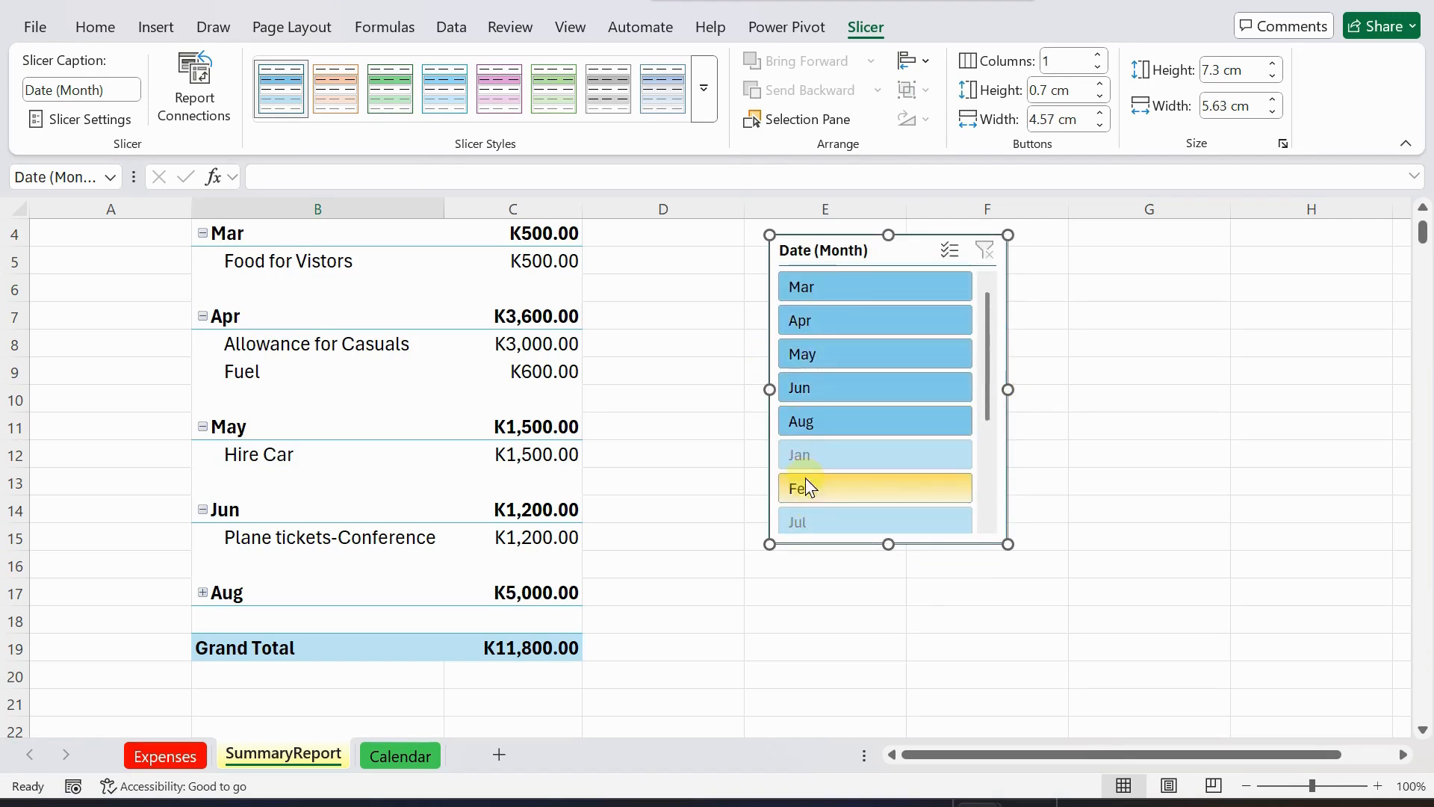
scroll(805, 478, down, 3)
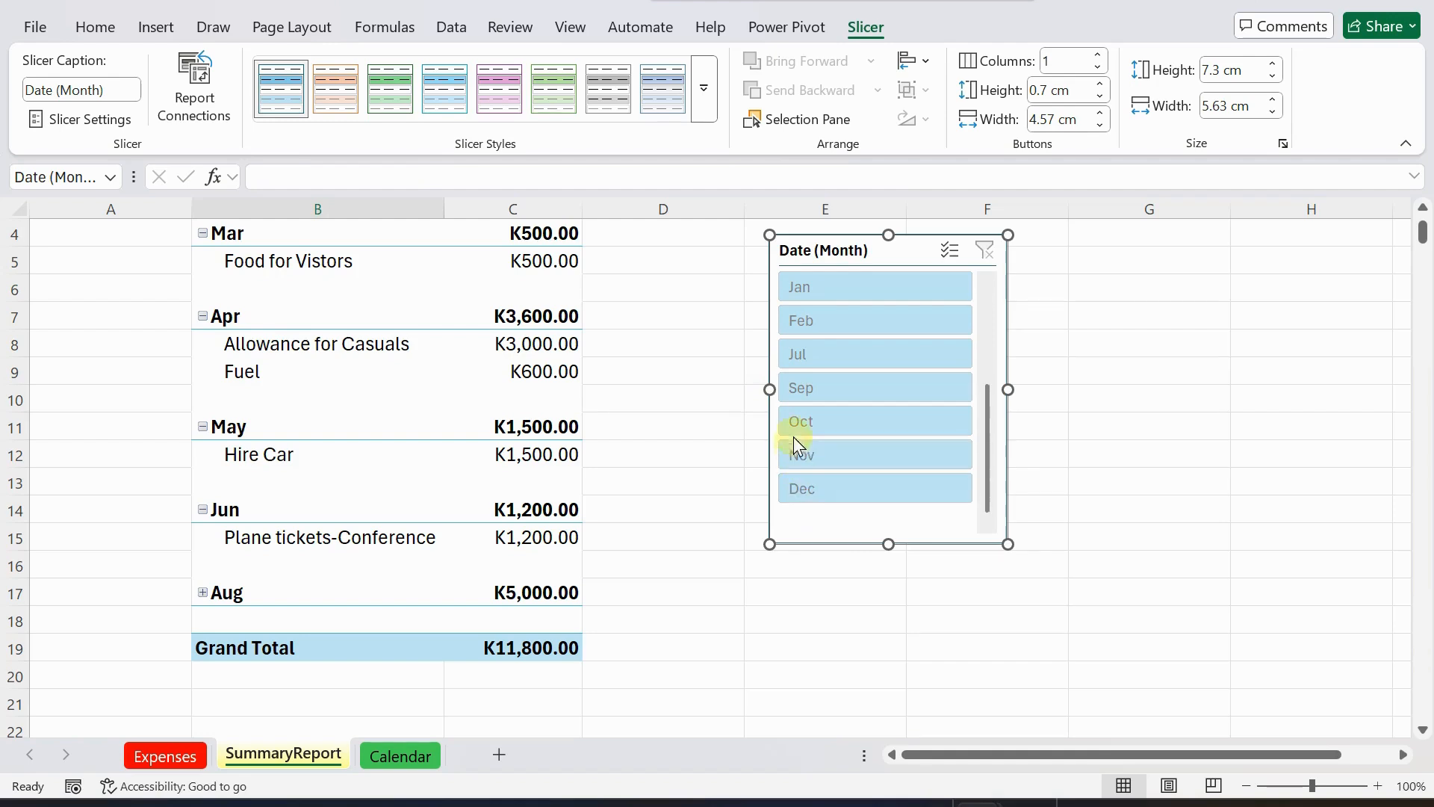
scroll(801, 437, up, 3)
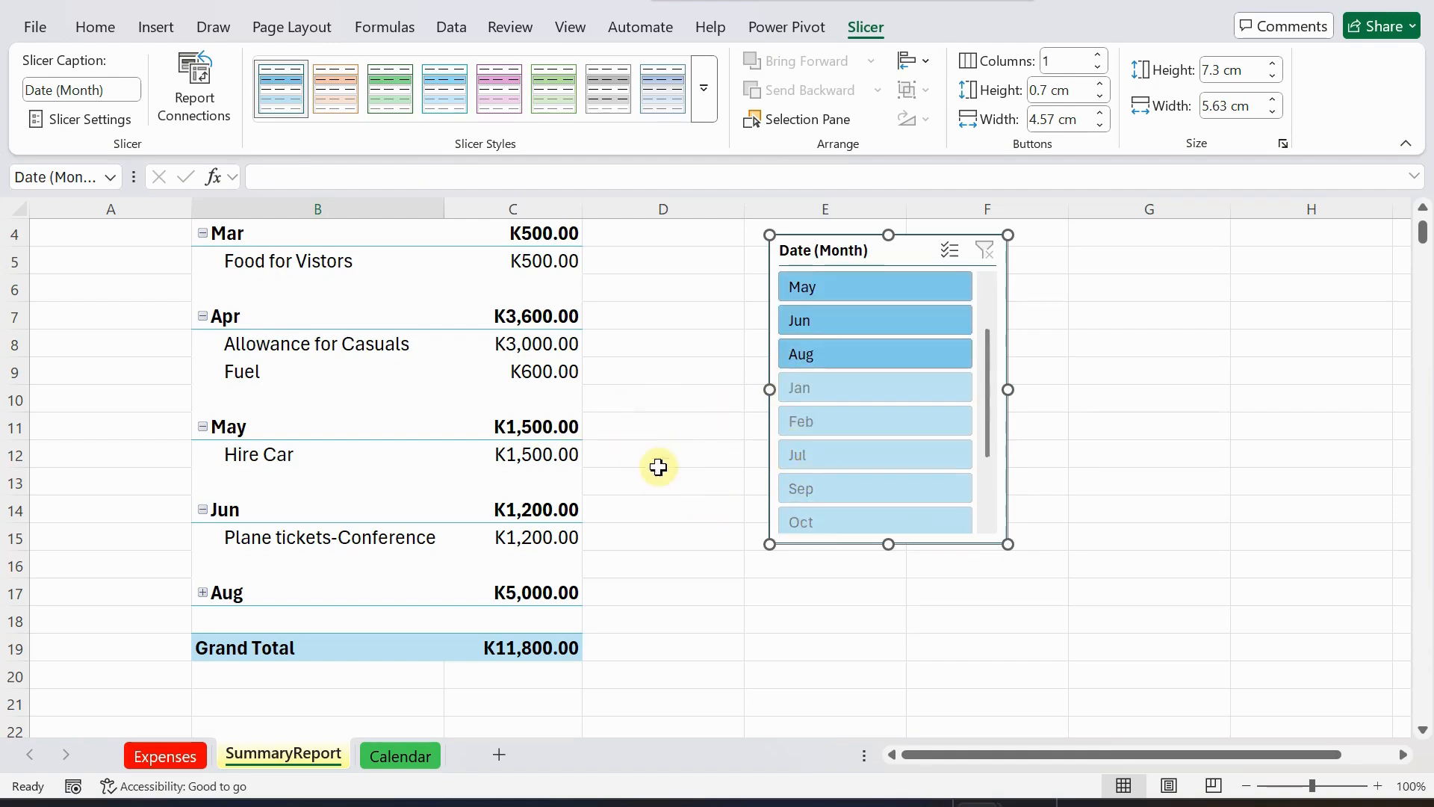
scroll(876, 459, up, 2)
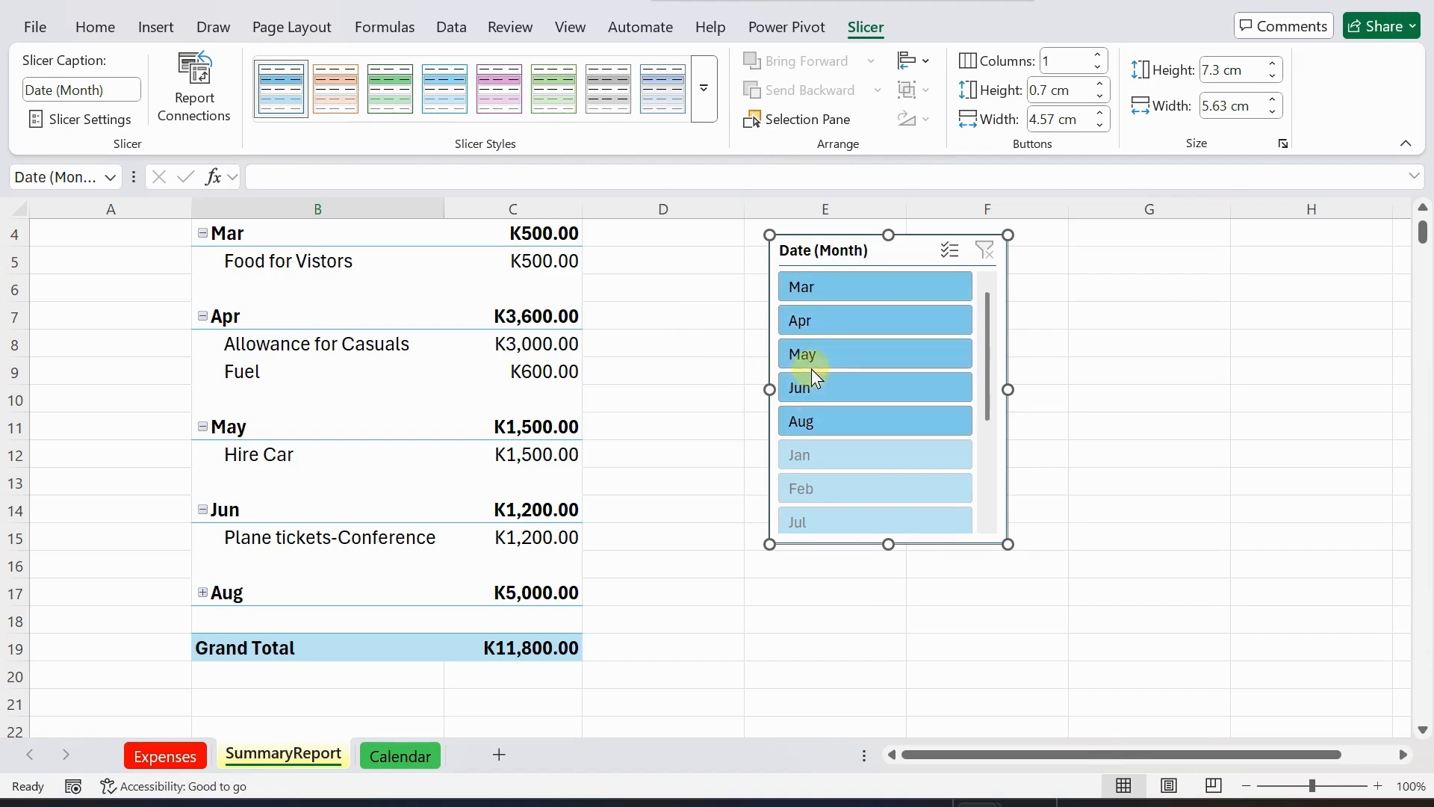
Filter the PivotTable to Apr only with the Date (Month) slicer and check the filtered report.
click(818, 320)
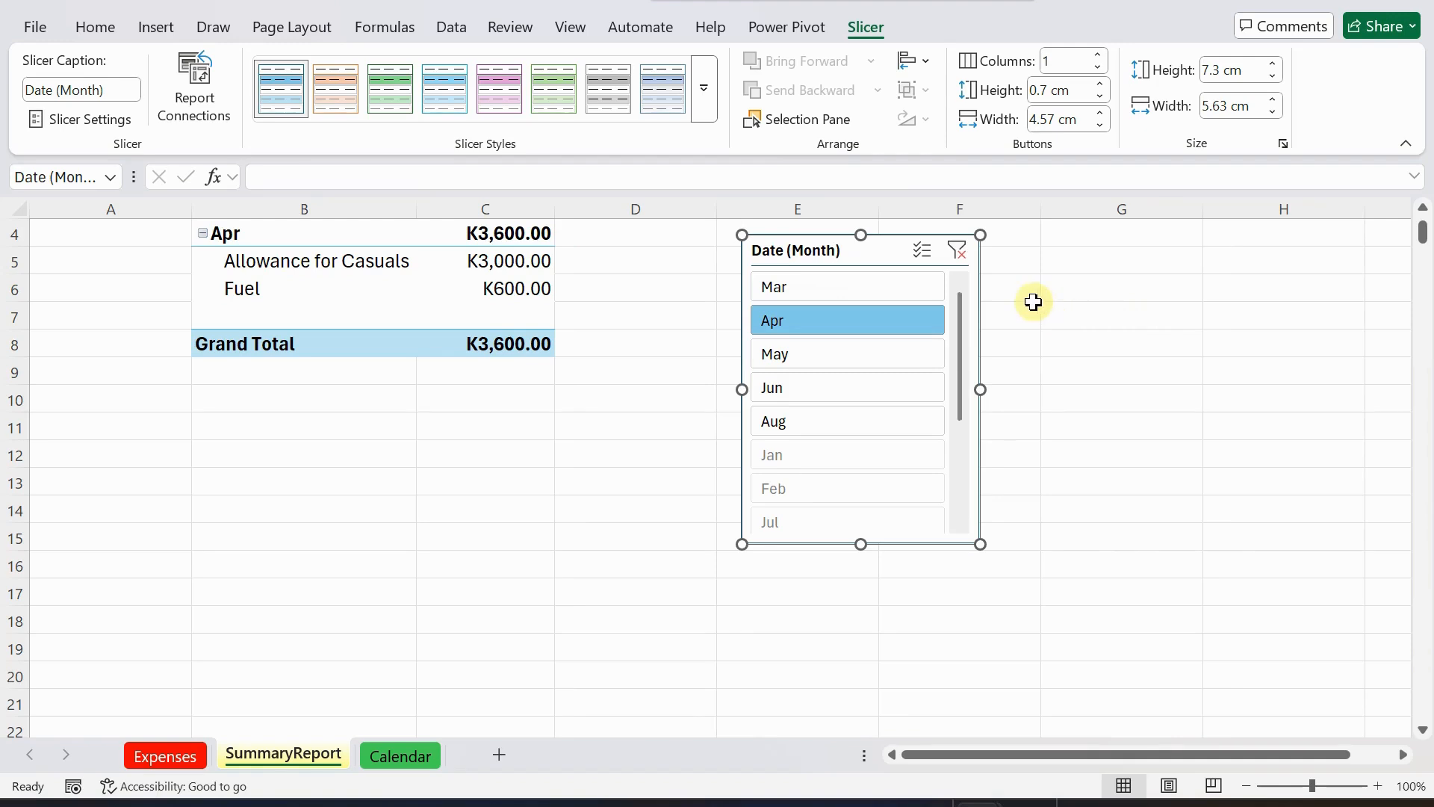
click(632, 237)
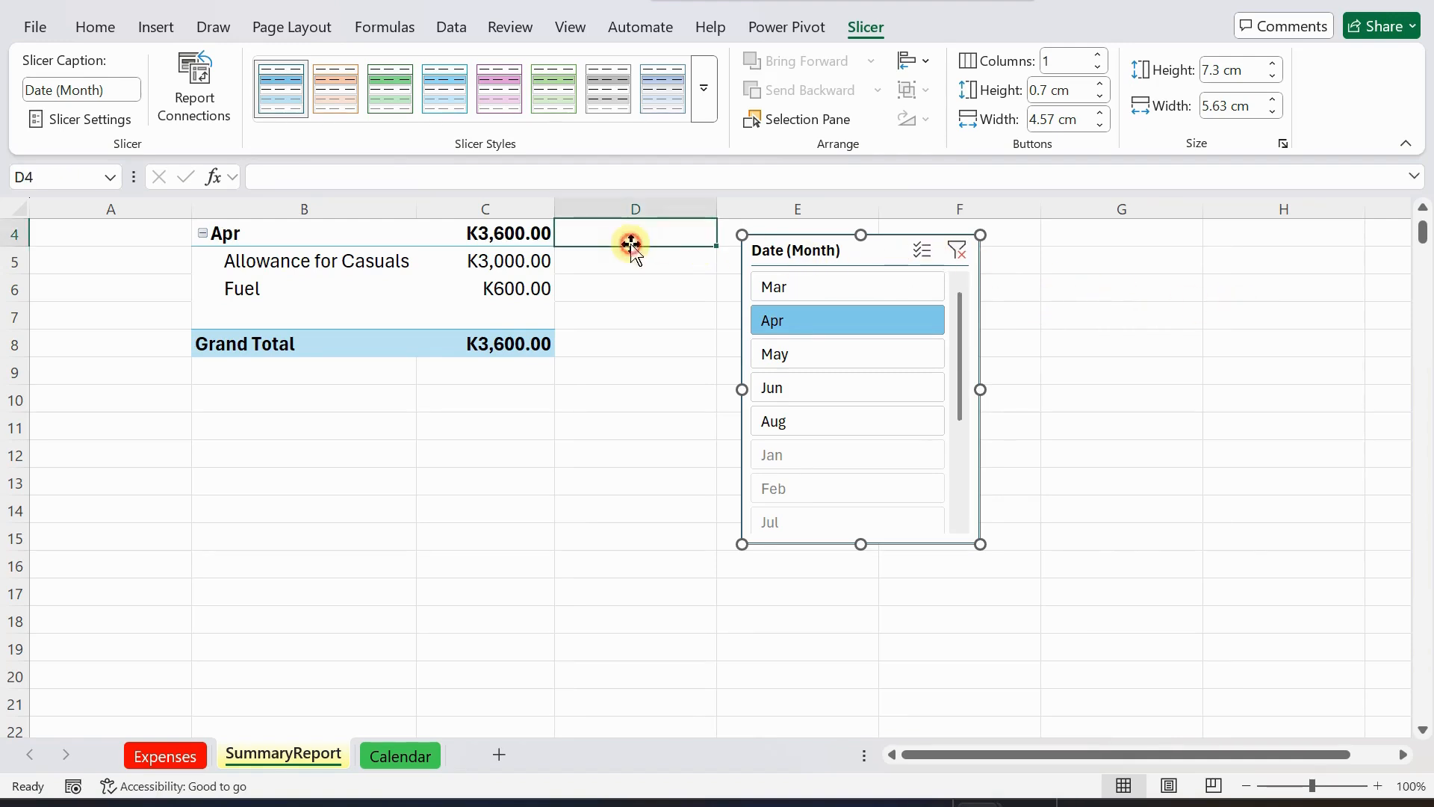
scroll(629, 315, up, 1)
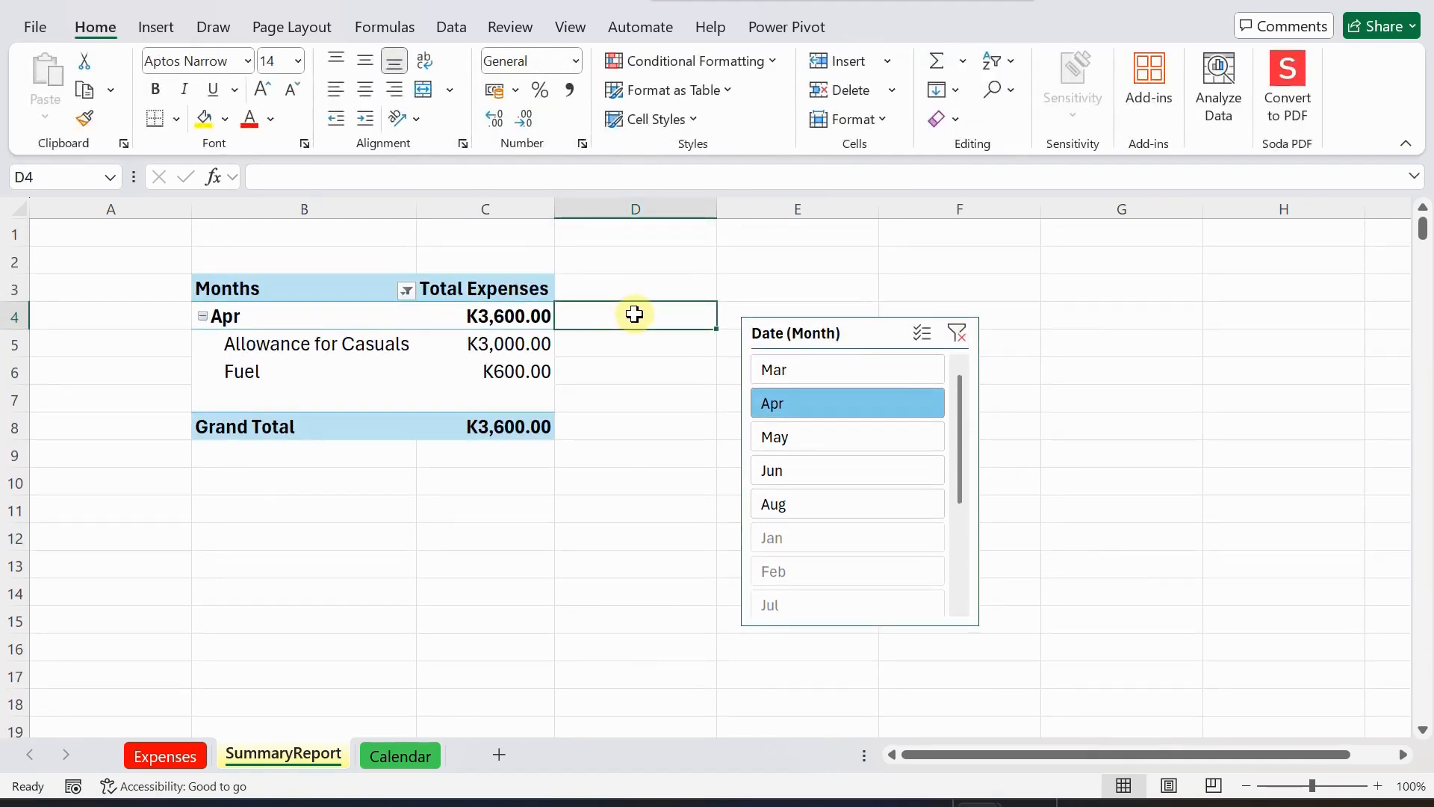
Turn on multi-select in the Date (Month) slicer and add May and Jun to the Apr selection.
click(922, 333)
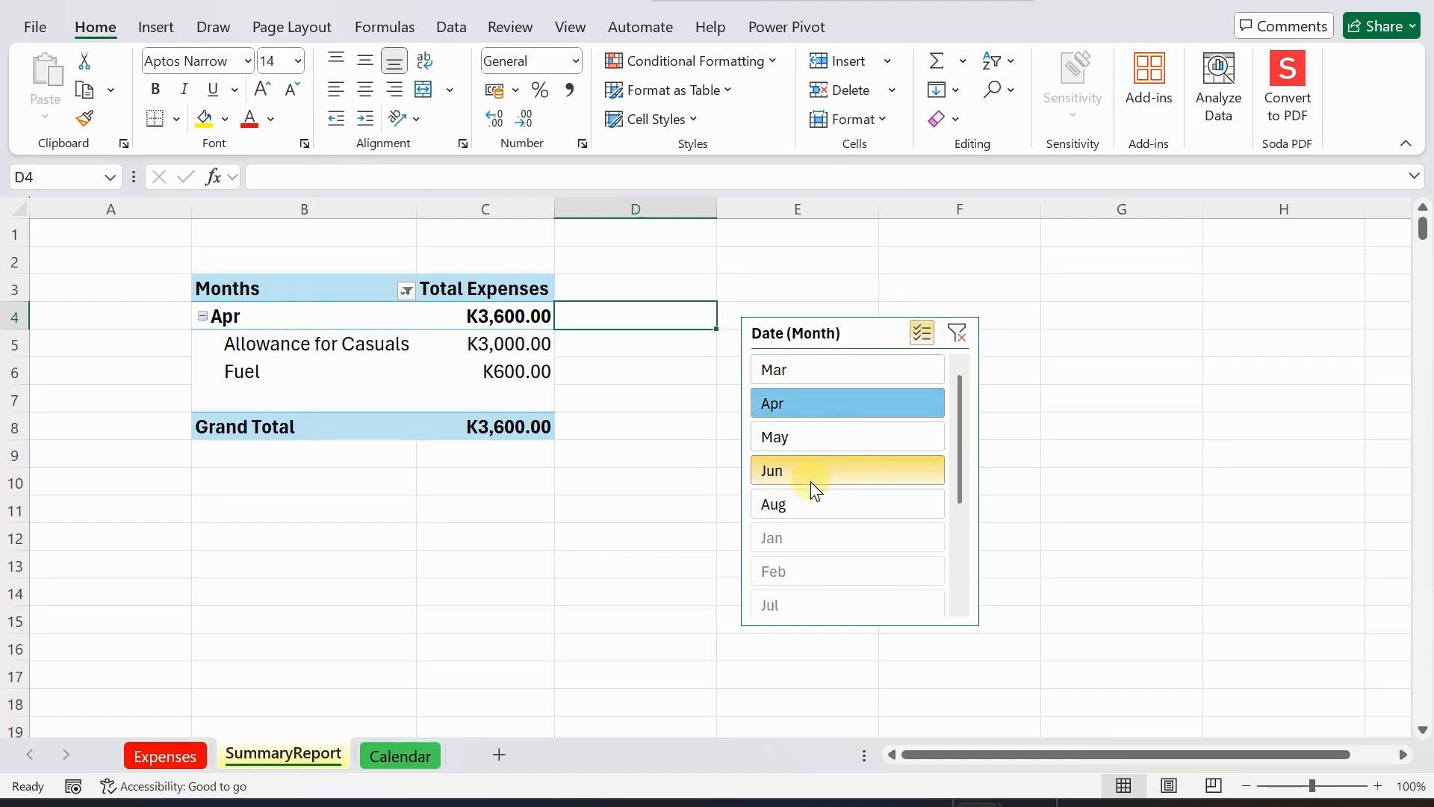
click(799, 440)
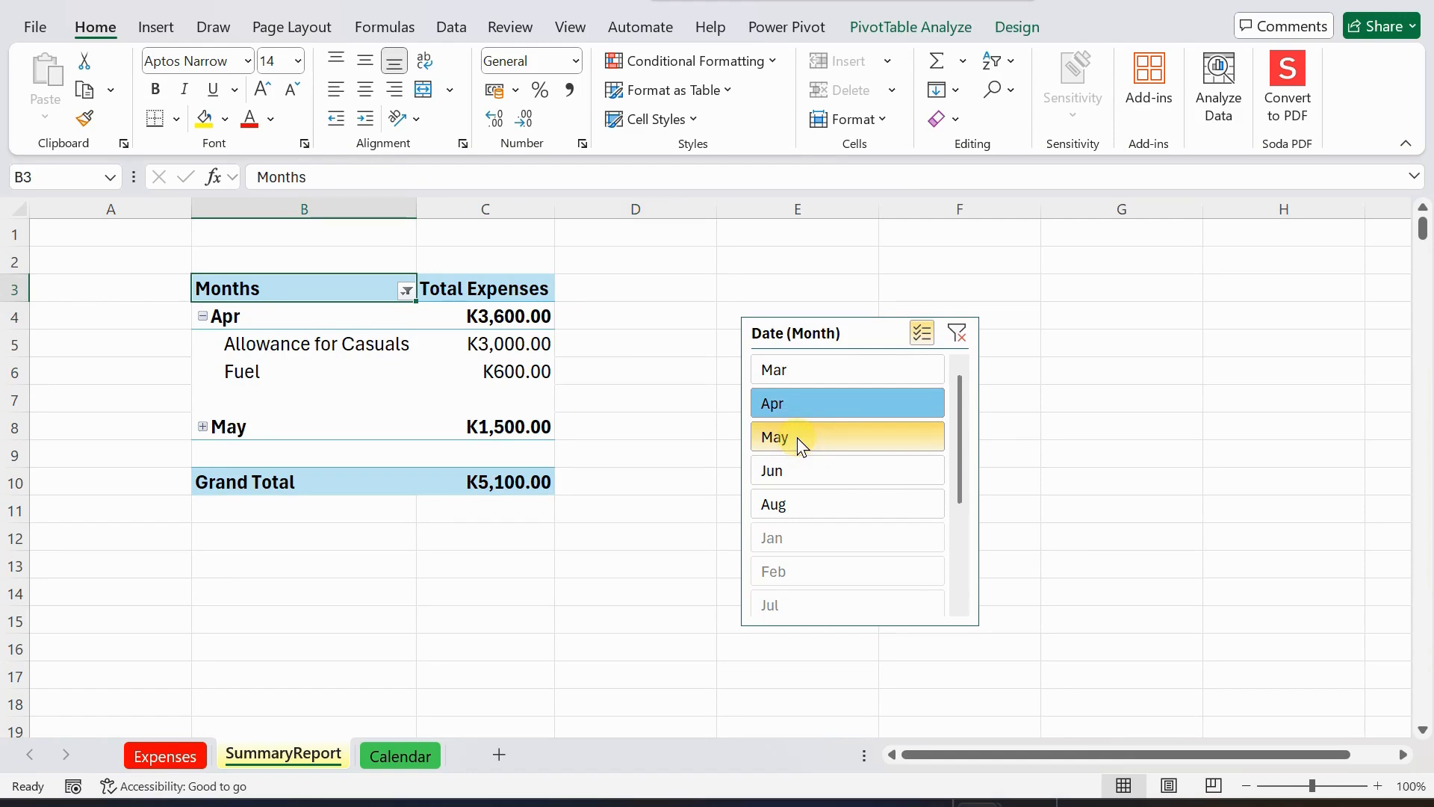
click(799, 442)
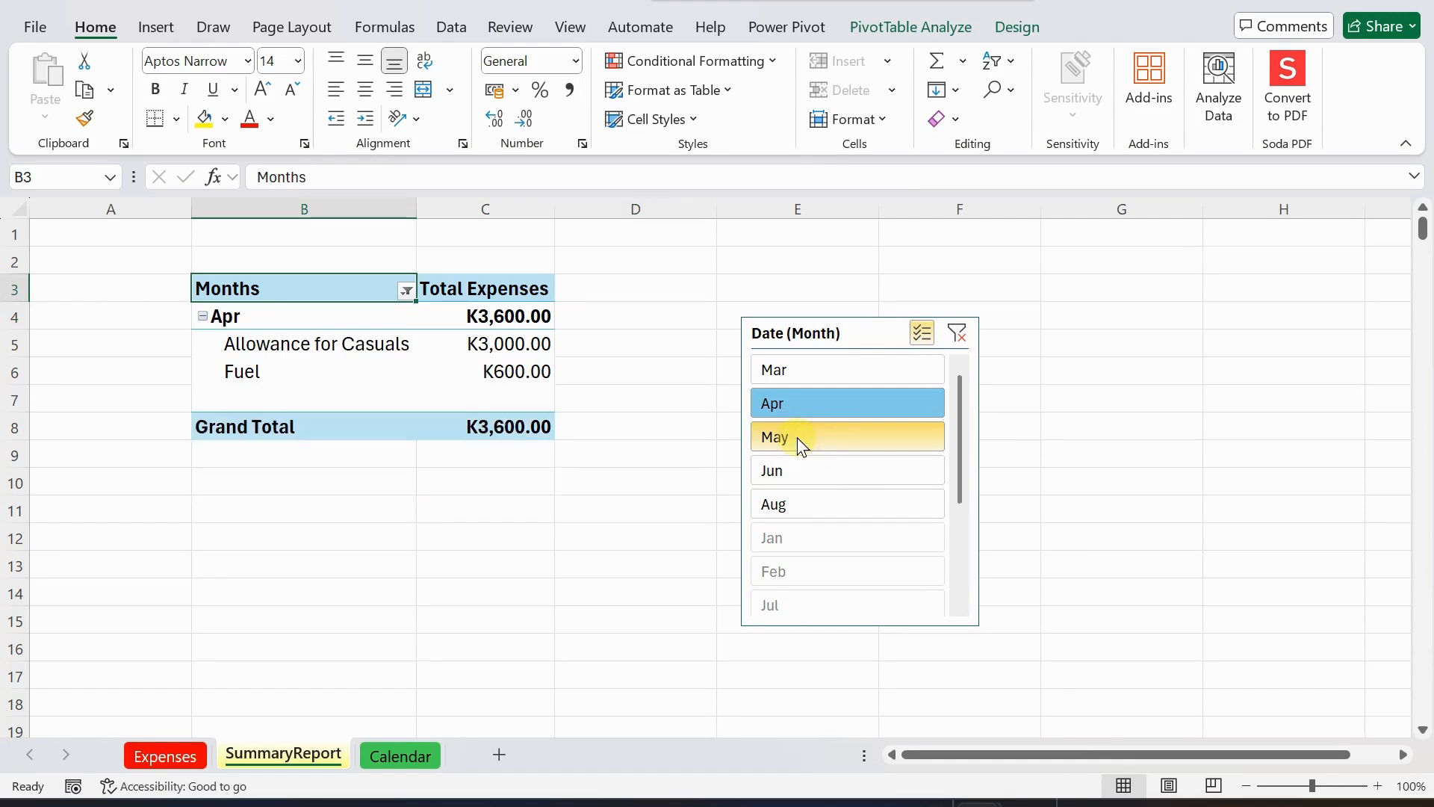
click(793, 477)
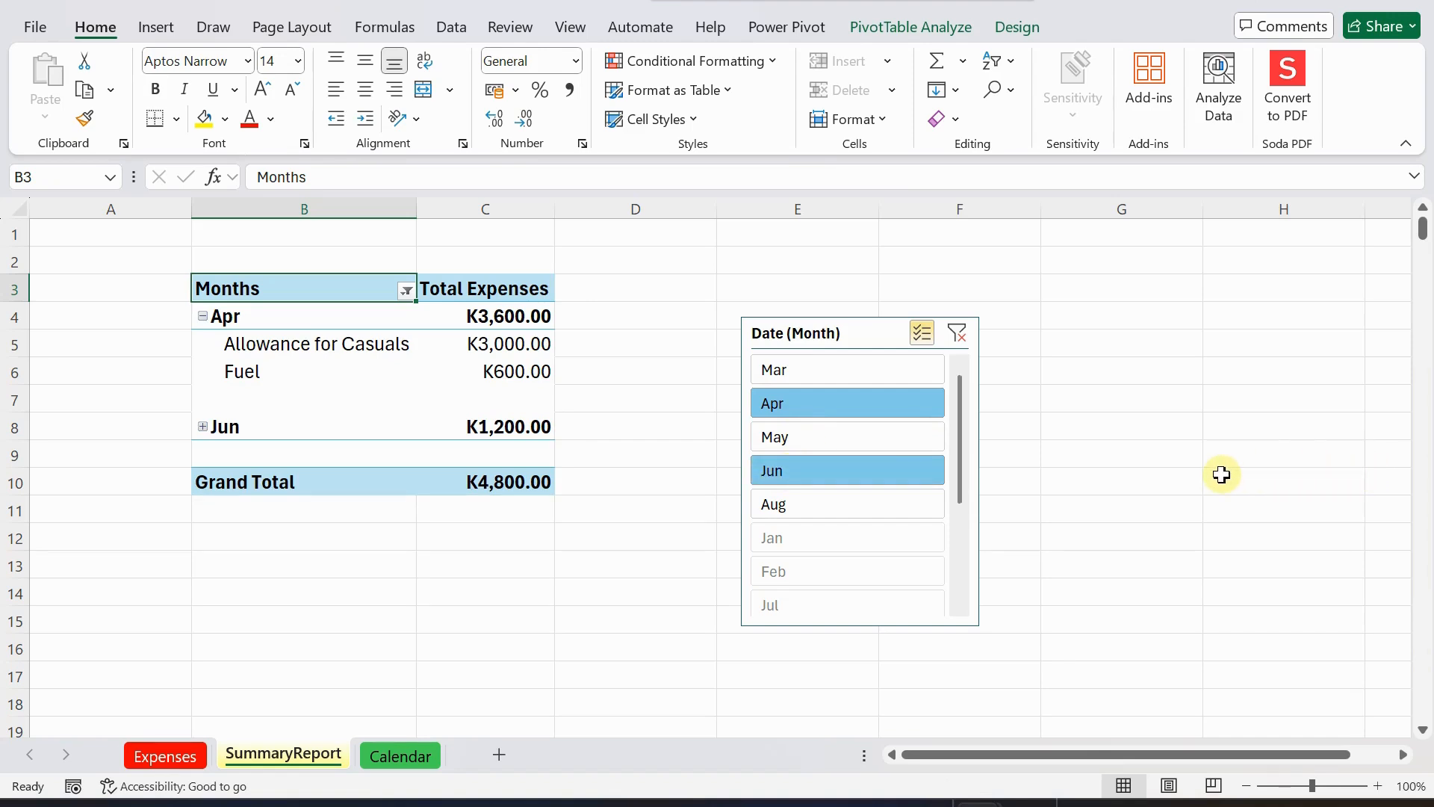
click(860, 442)
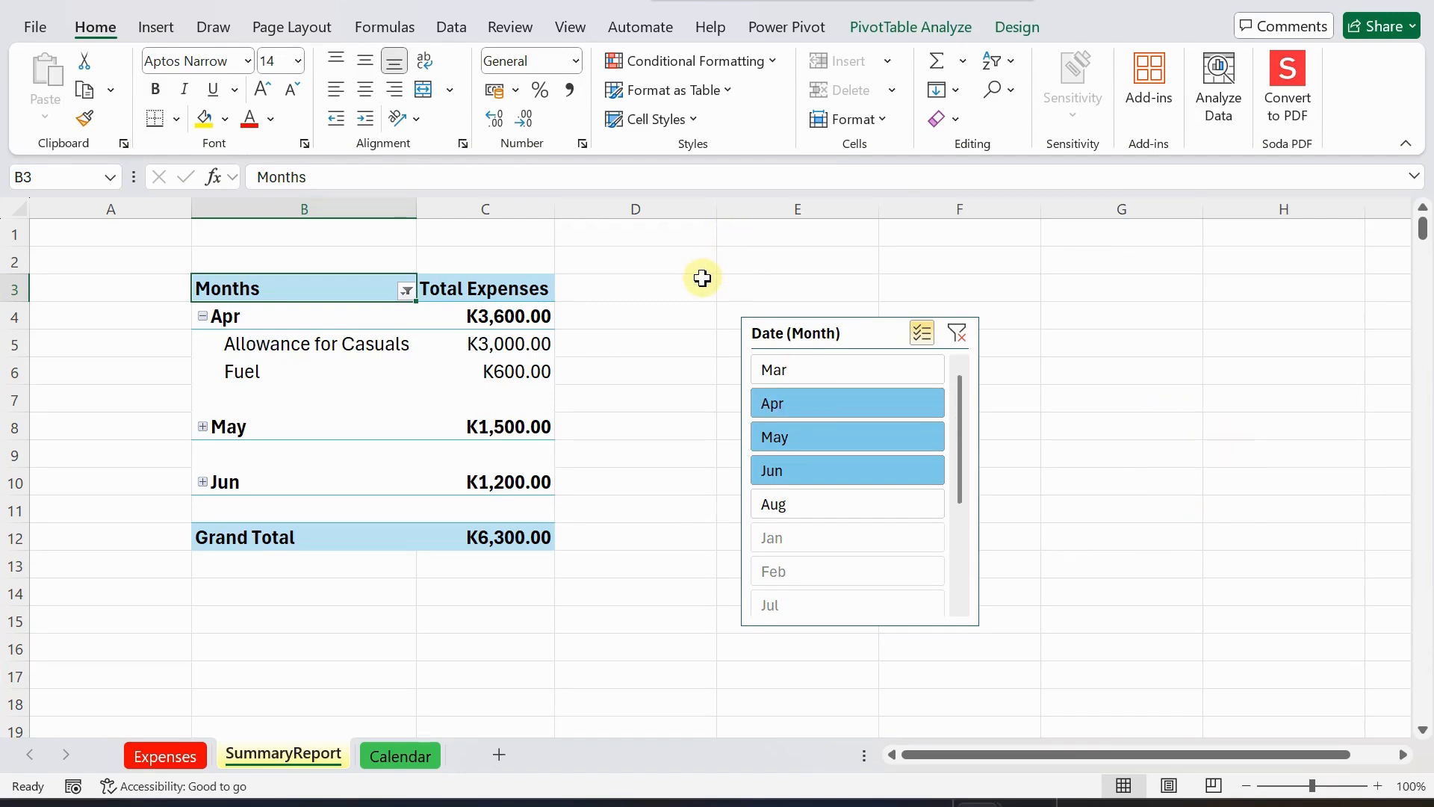
Move the Date (Month) slicer closer to the PivotTable, across columns D and E starting at about row 2.
drag(854, 324, 865, 217)
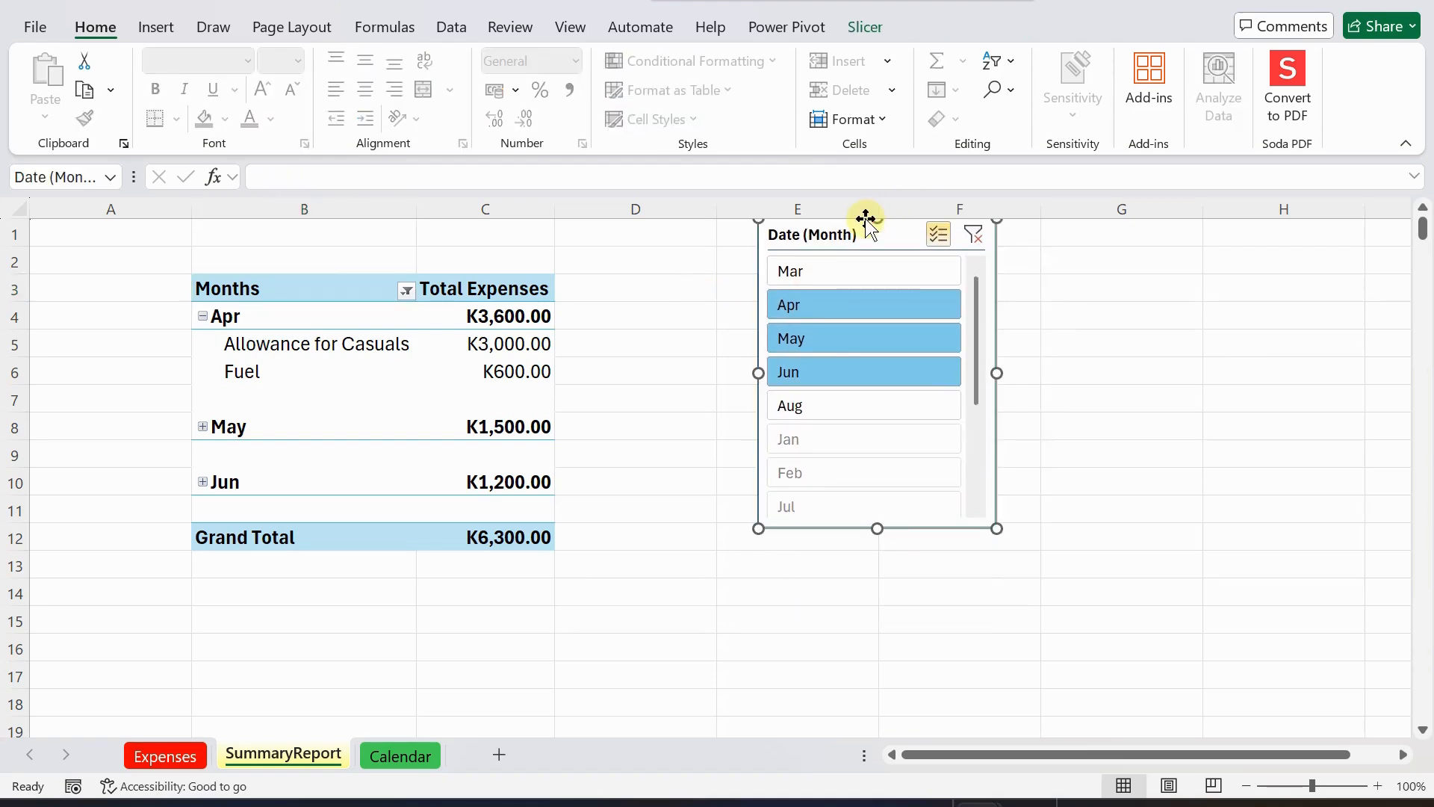
drag(849, 231, 792, 265)
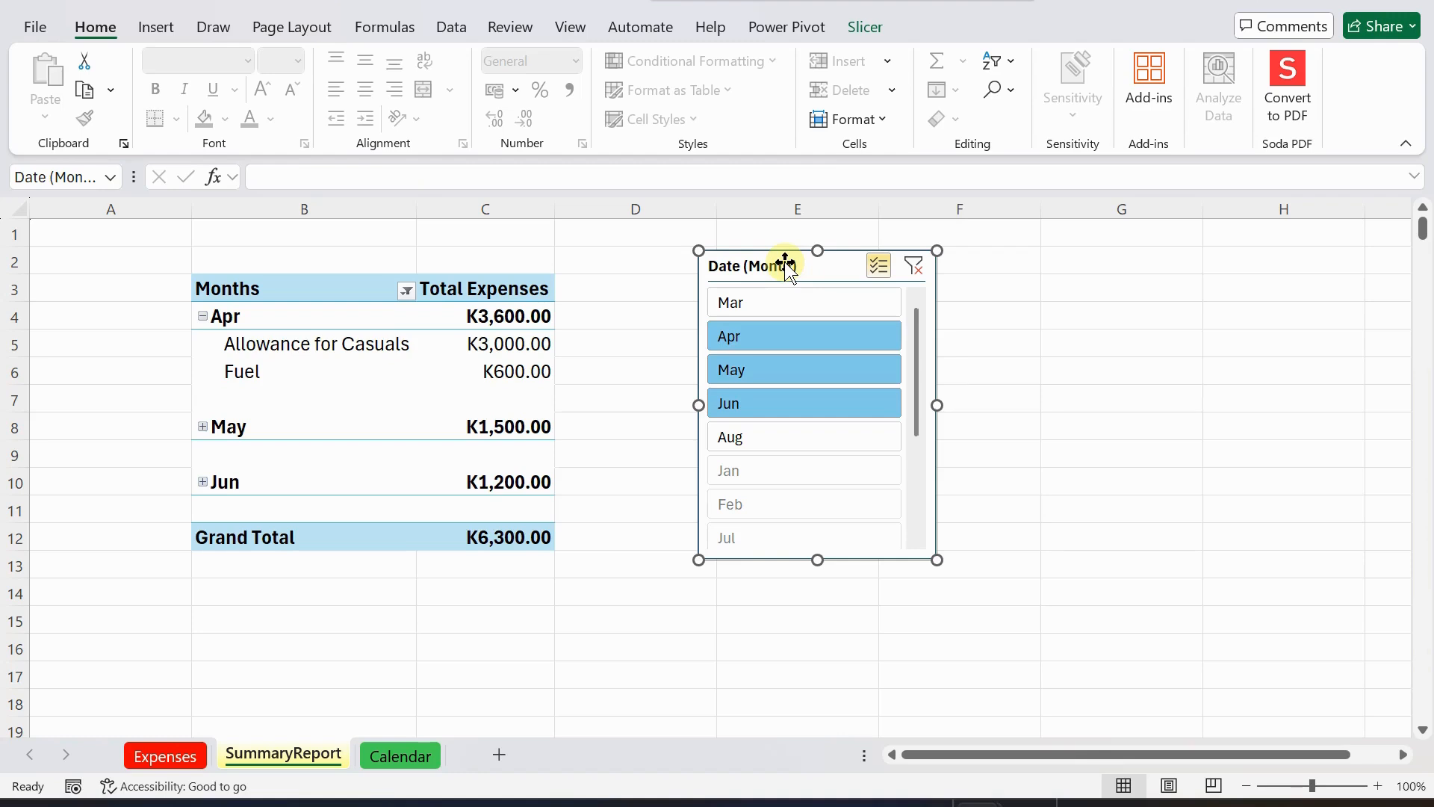
drag(785, 266, 683, 263)
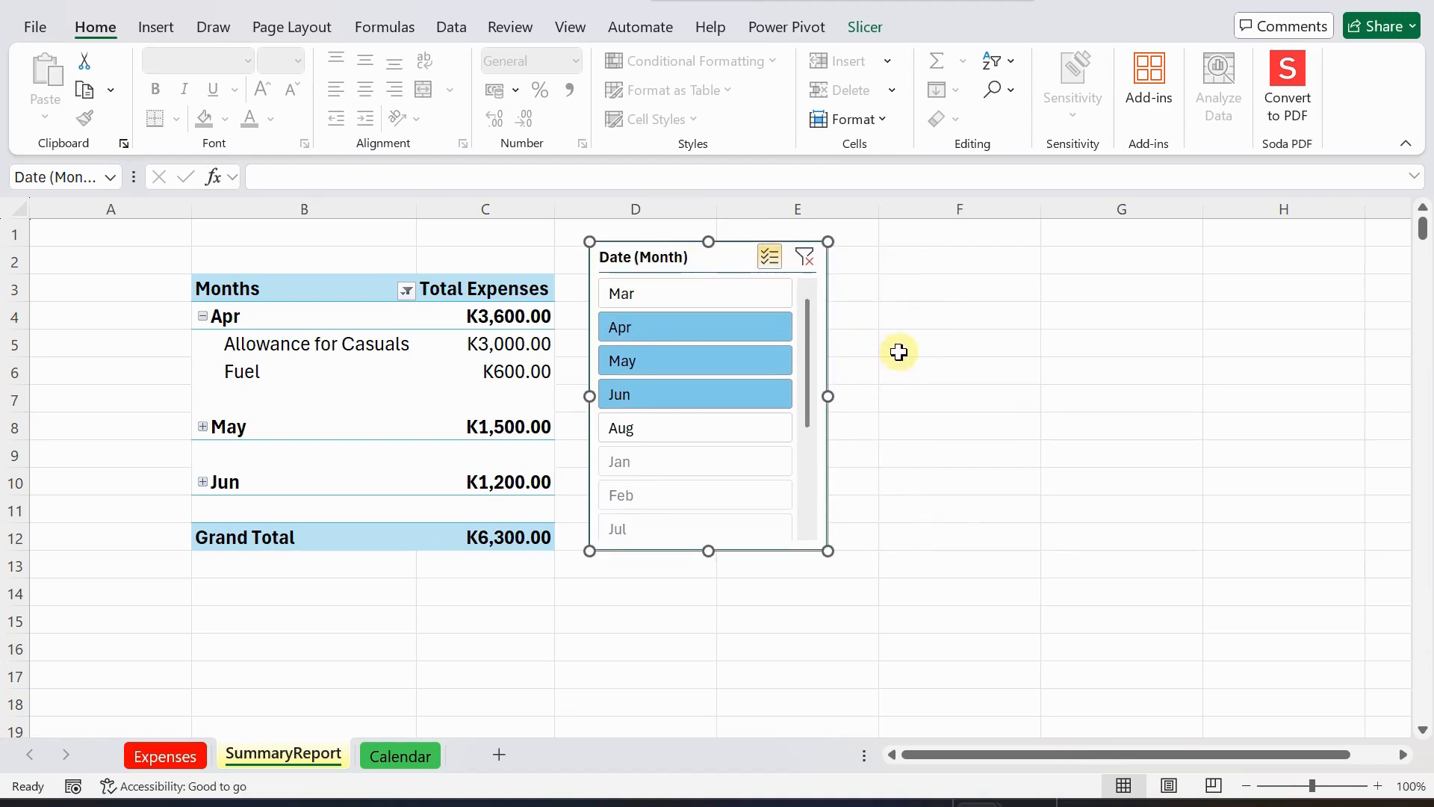
click(902, 346)
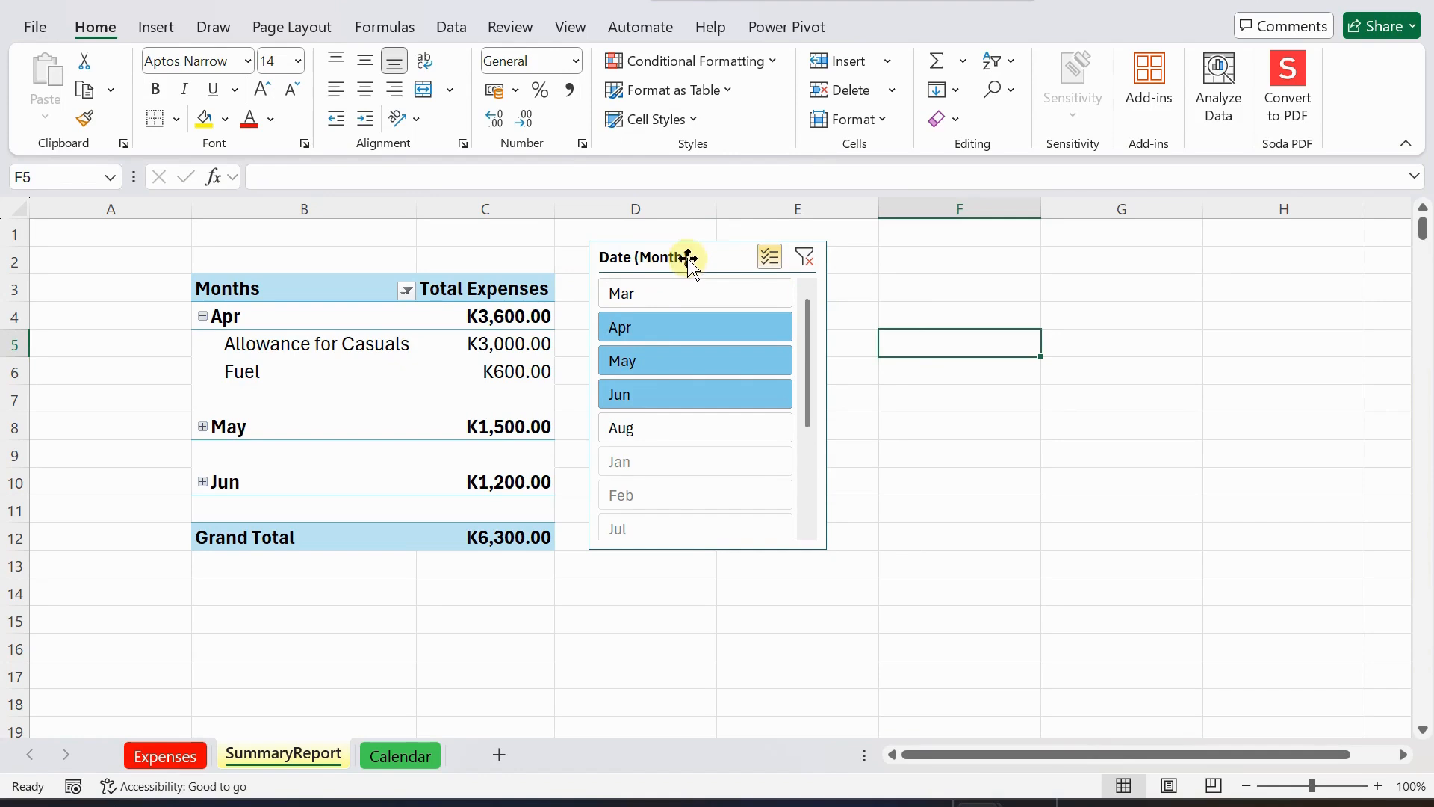
drag(681, 257, 742, 260)
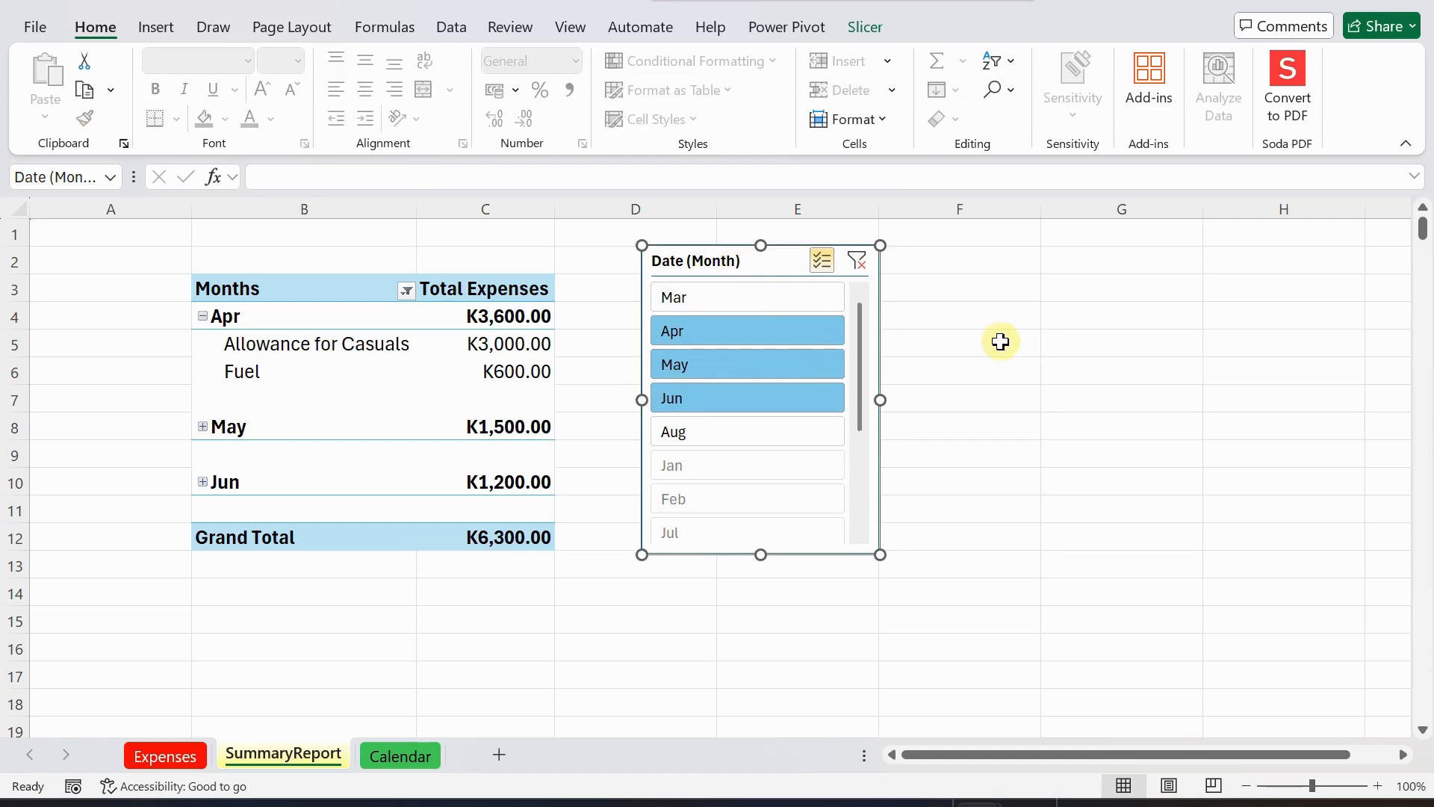